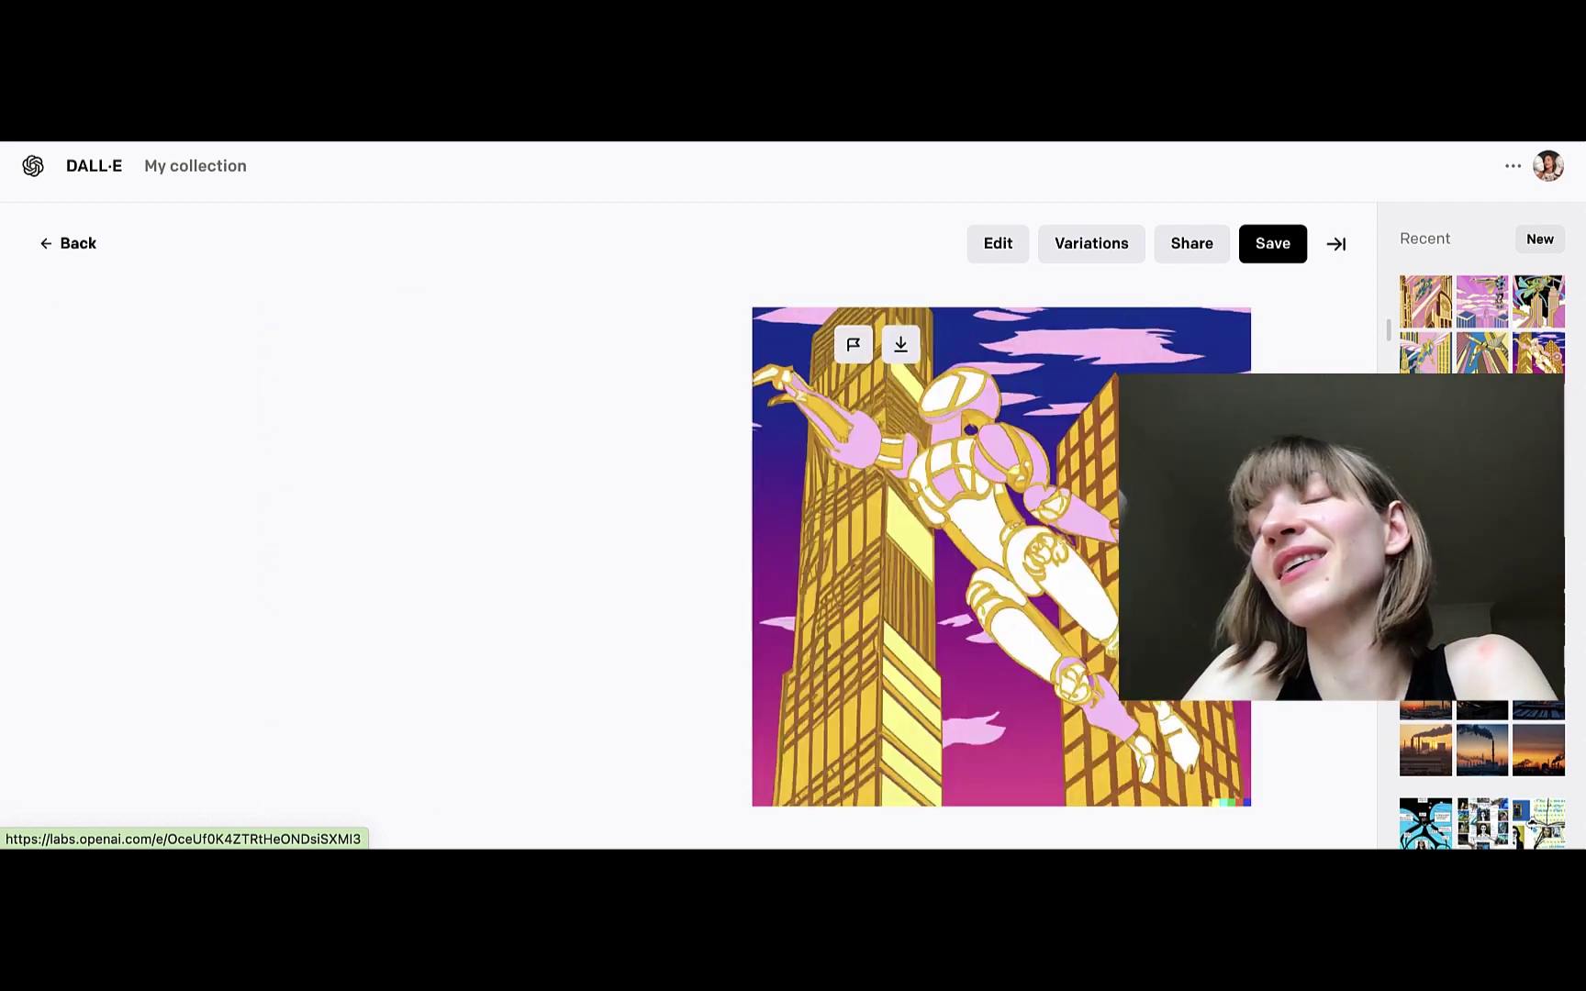
Flip to a neighbouring robot image, then return to the six art deco robot Icarus results
key("Left")
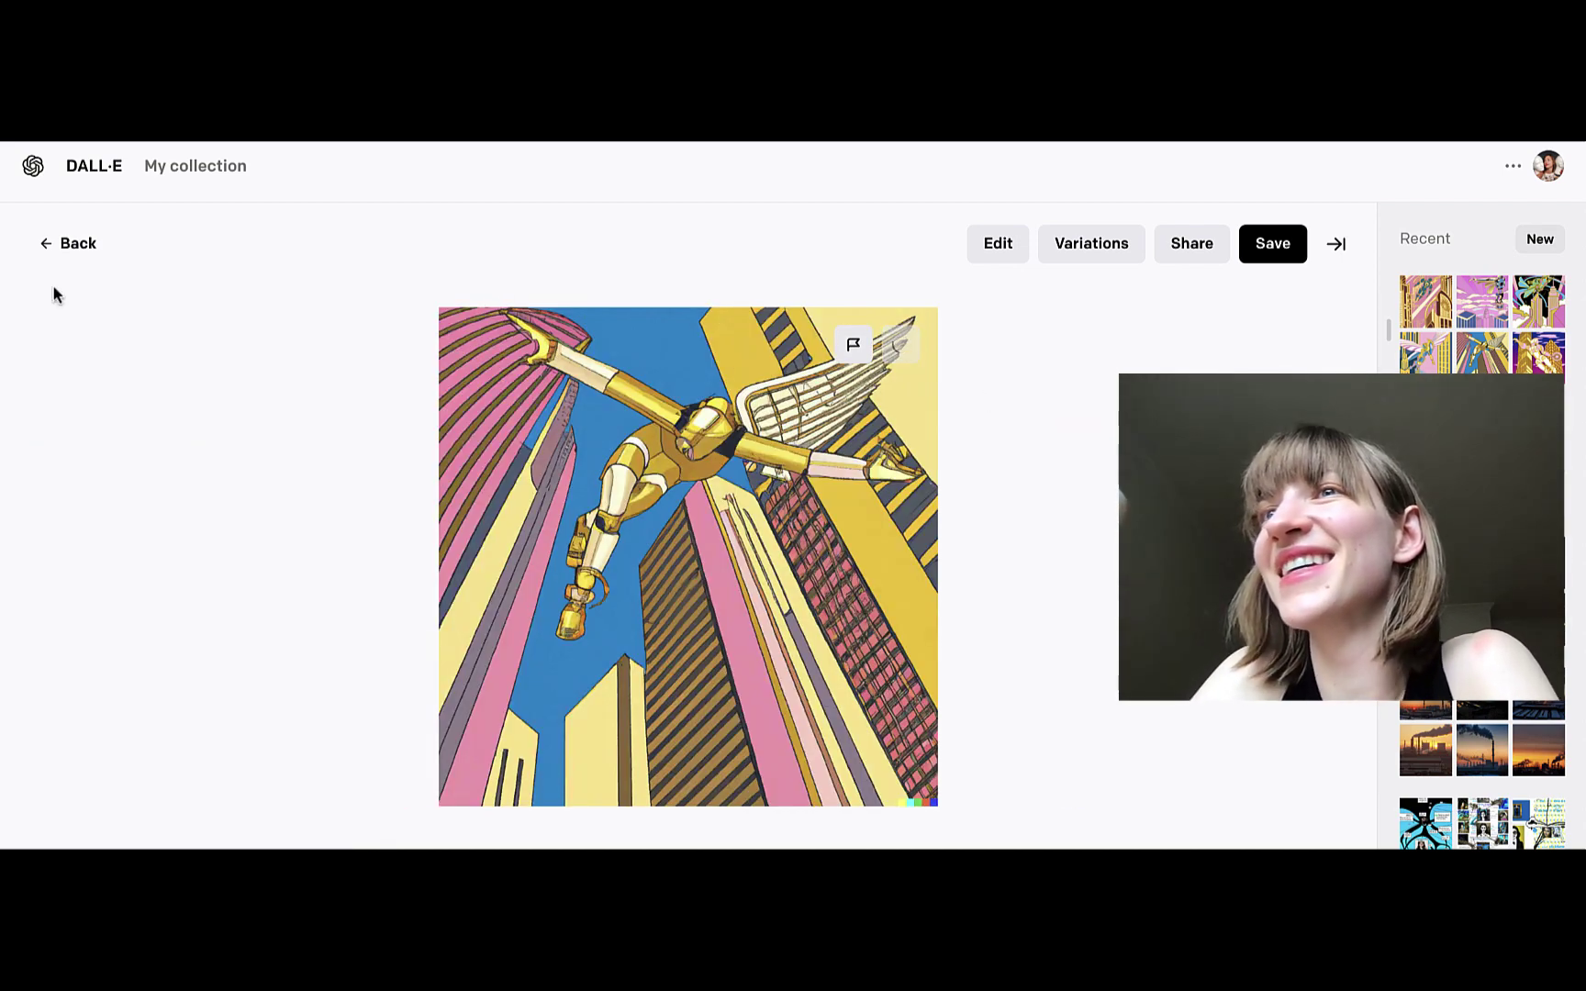
left_click(48, 243)
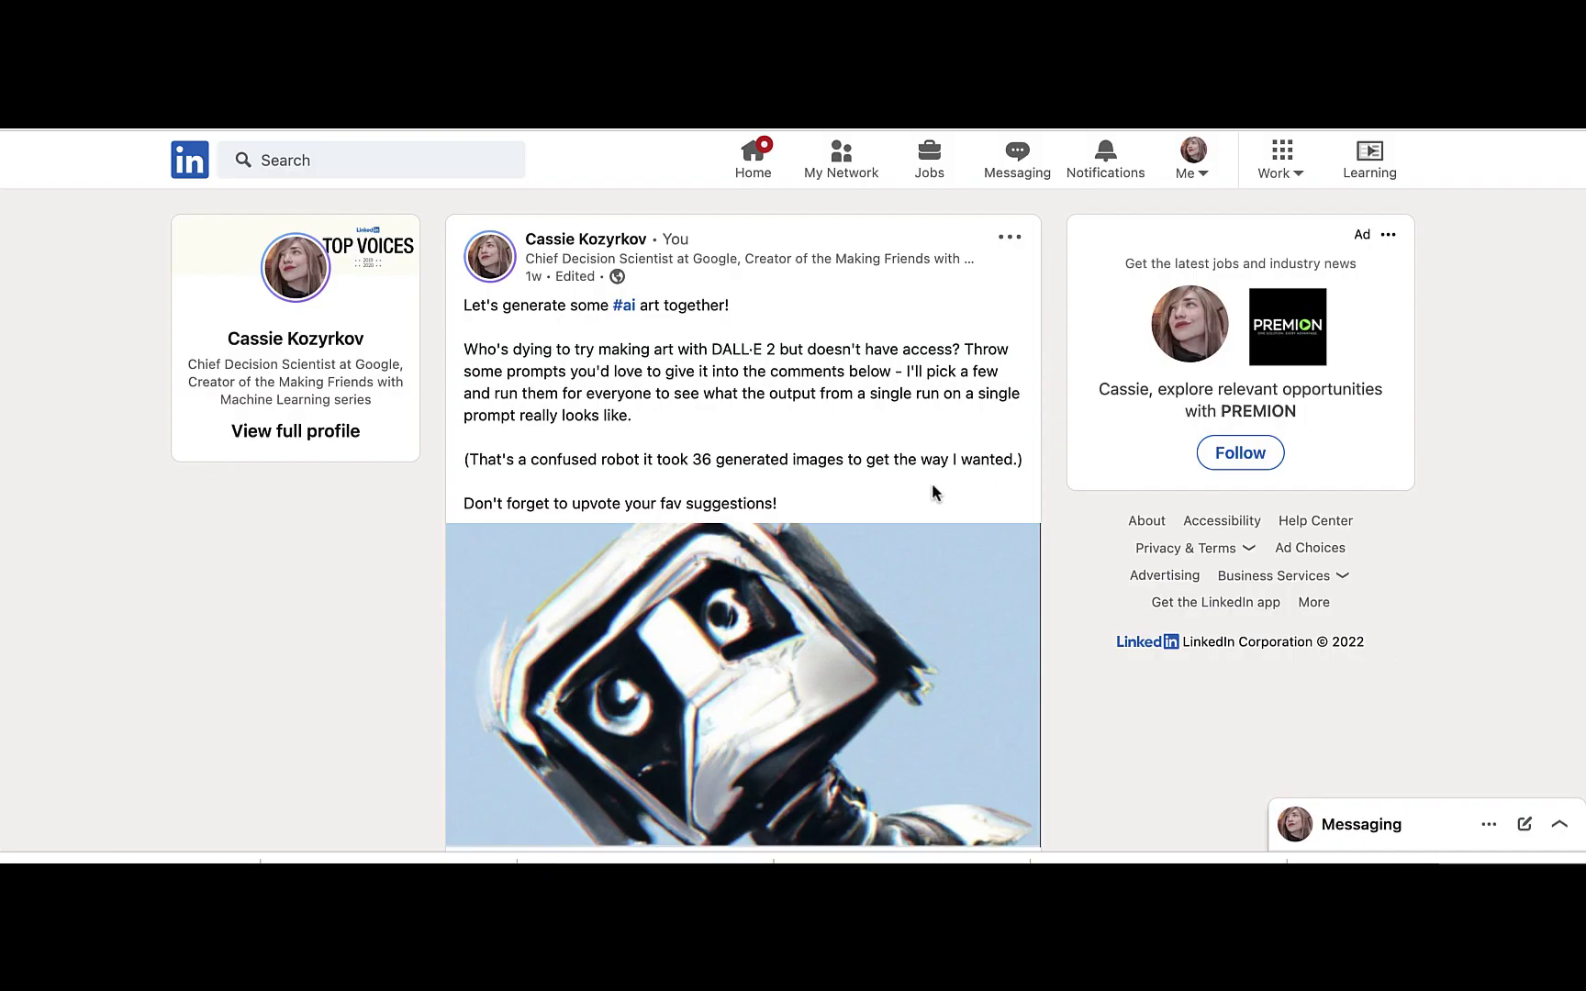
Load the earlier replies under the LinkedIn post and select the 'A cat, made of cats, making cats.' comment
scroll(932, 486, "down", 3)
scroll(934, 494, "down", 7)
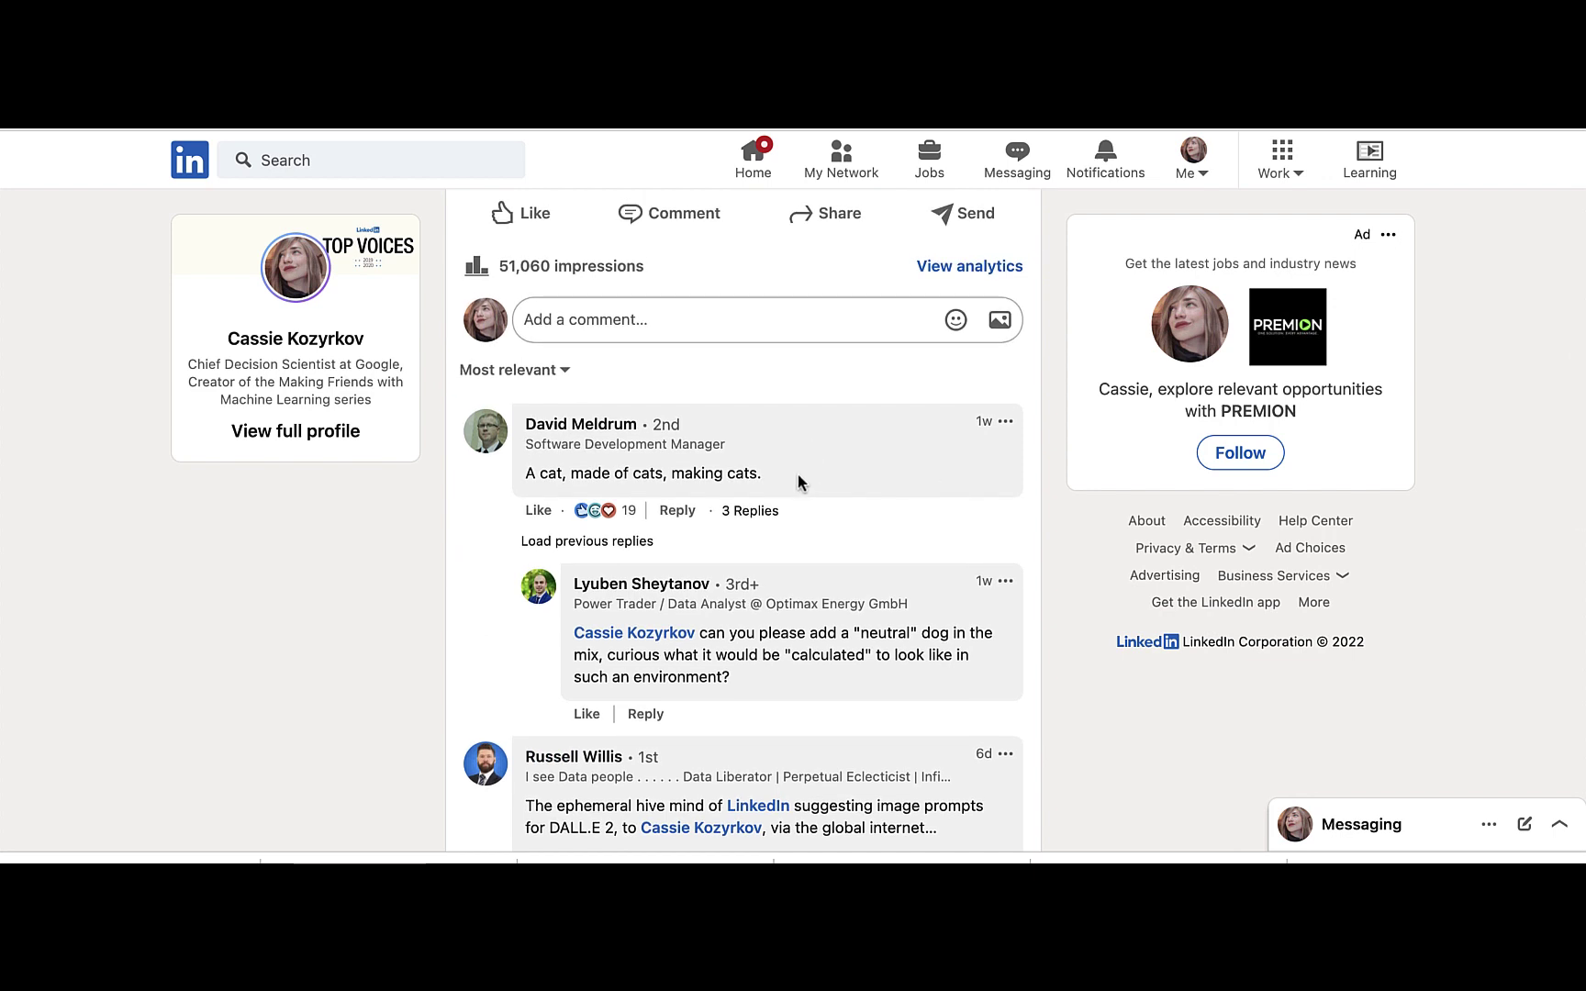
left_click(587, 540)
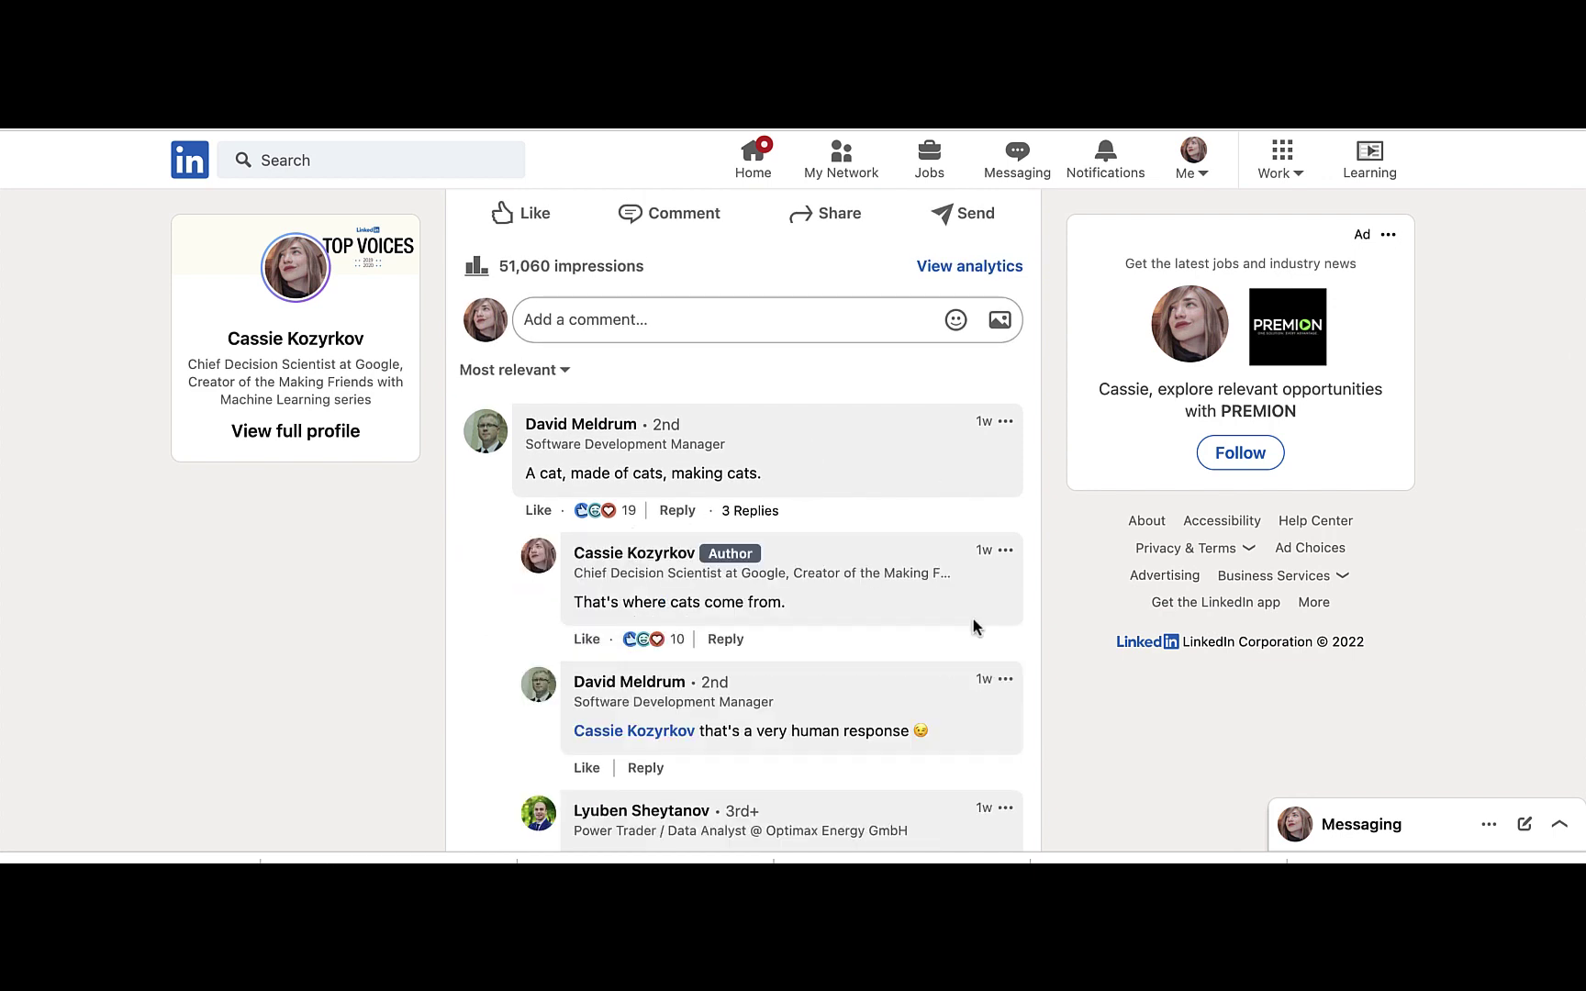
left_click_drag(764, 474, 516, 482)
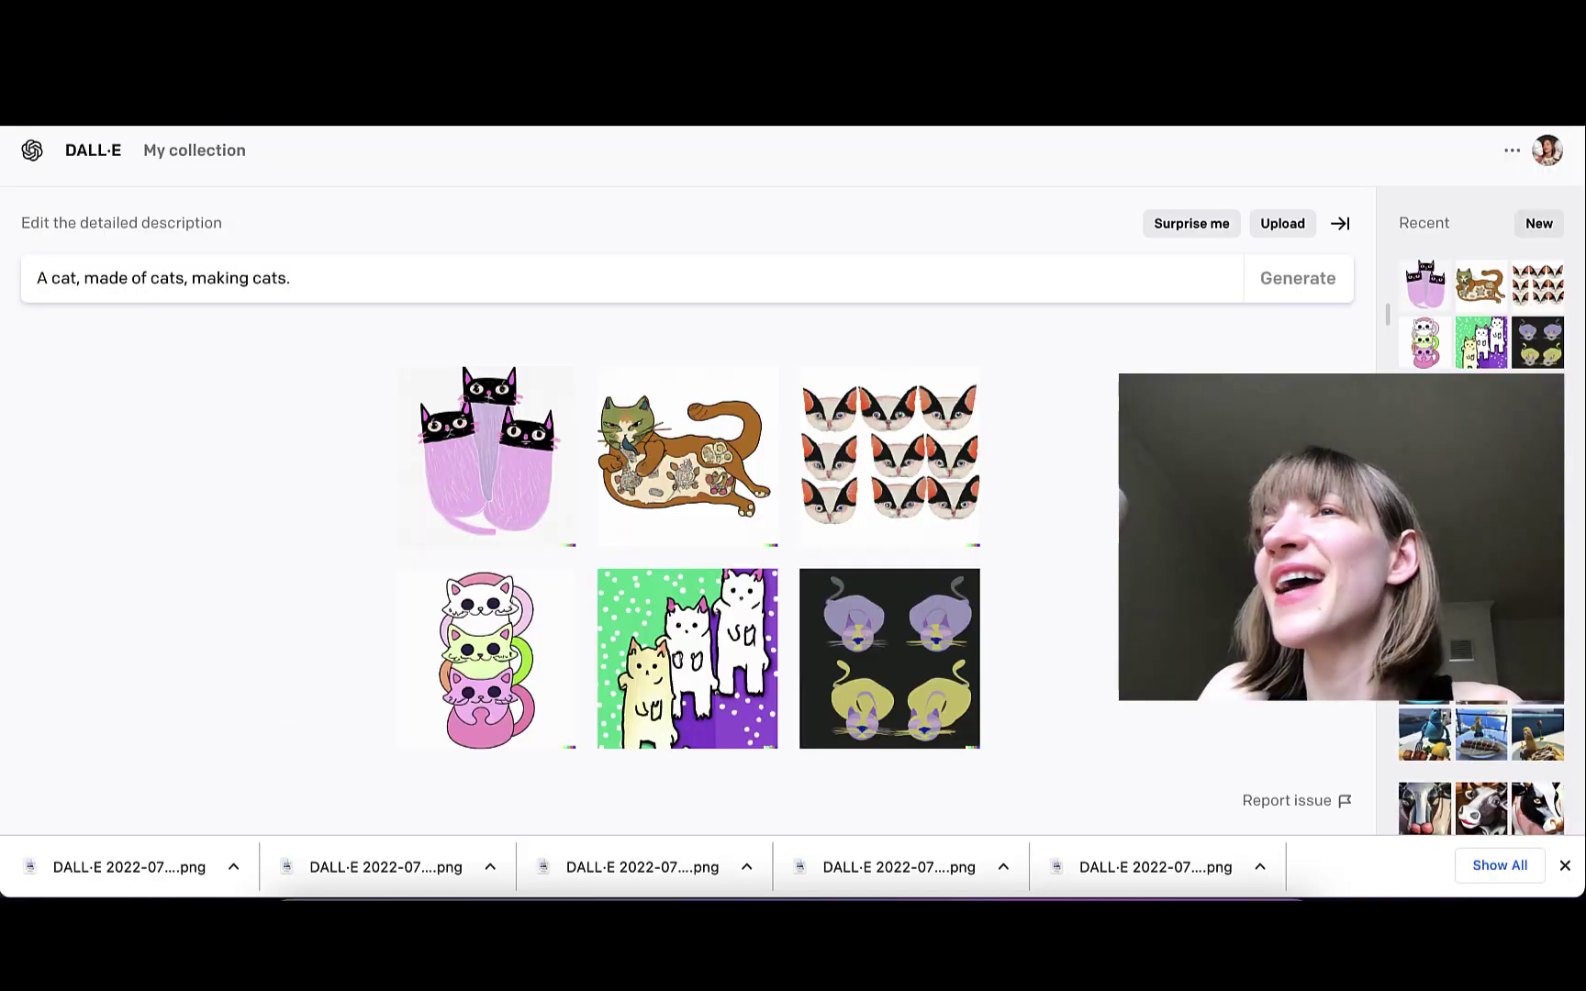
Download the brown cat and stacked-cats images, going back to the six cat results after each
left_click(673, 460)
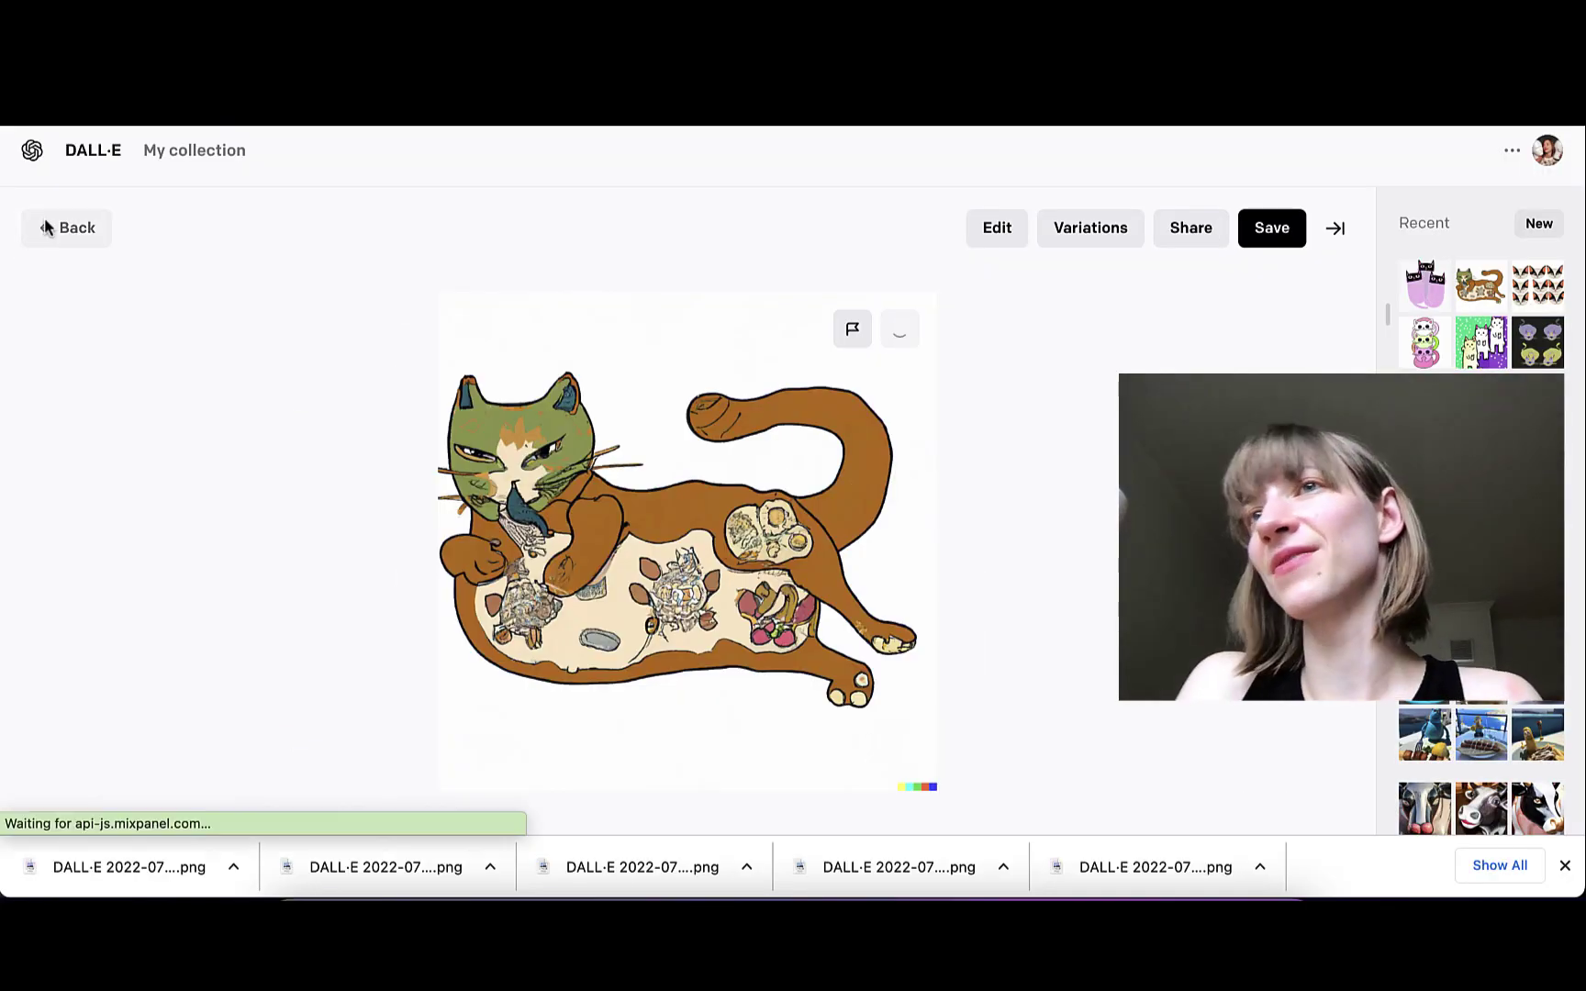
left_click(64, 225)
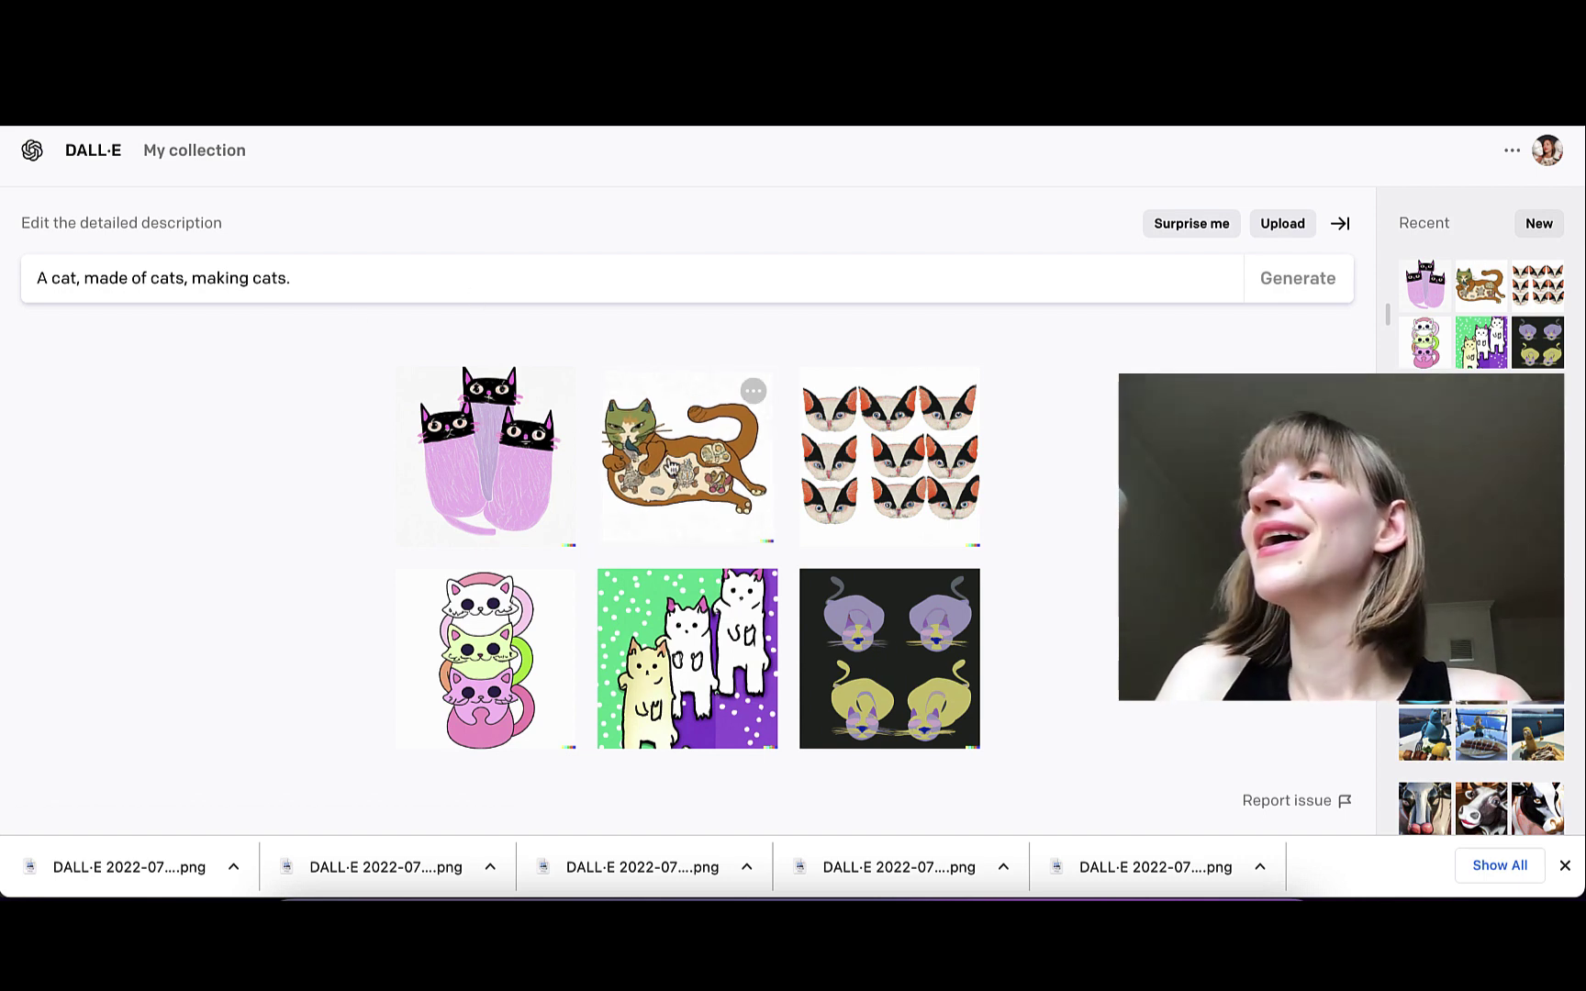
left_click(668, 455)
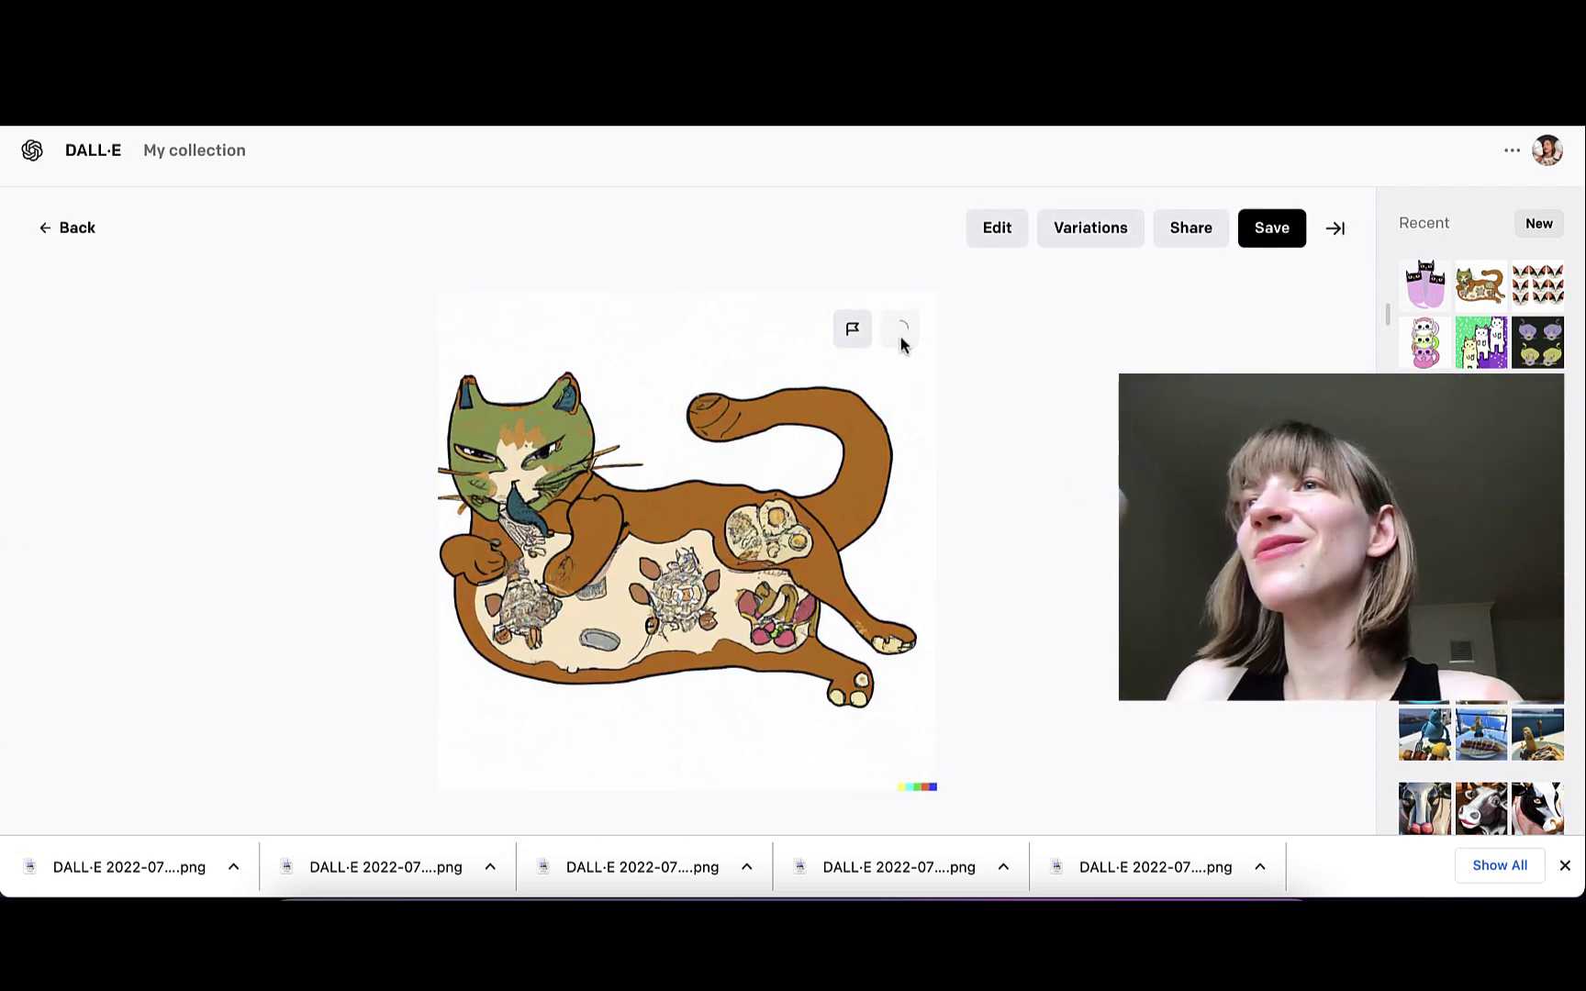
left_click(48, 229)
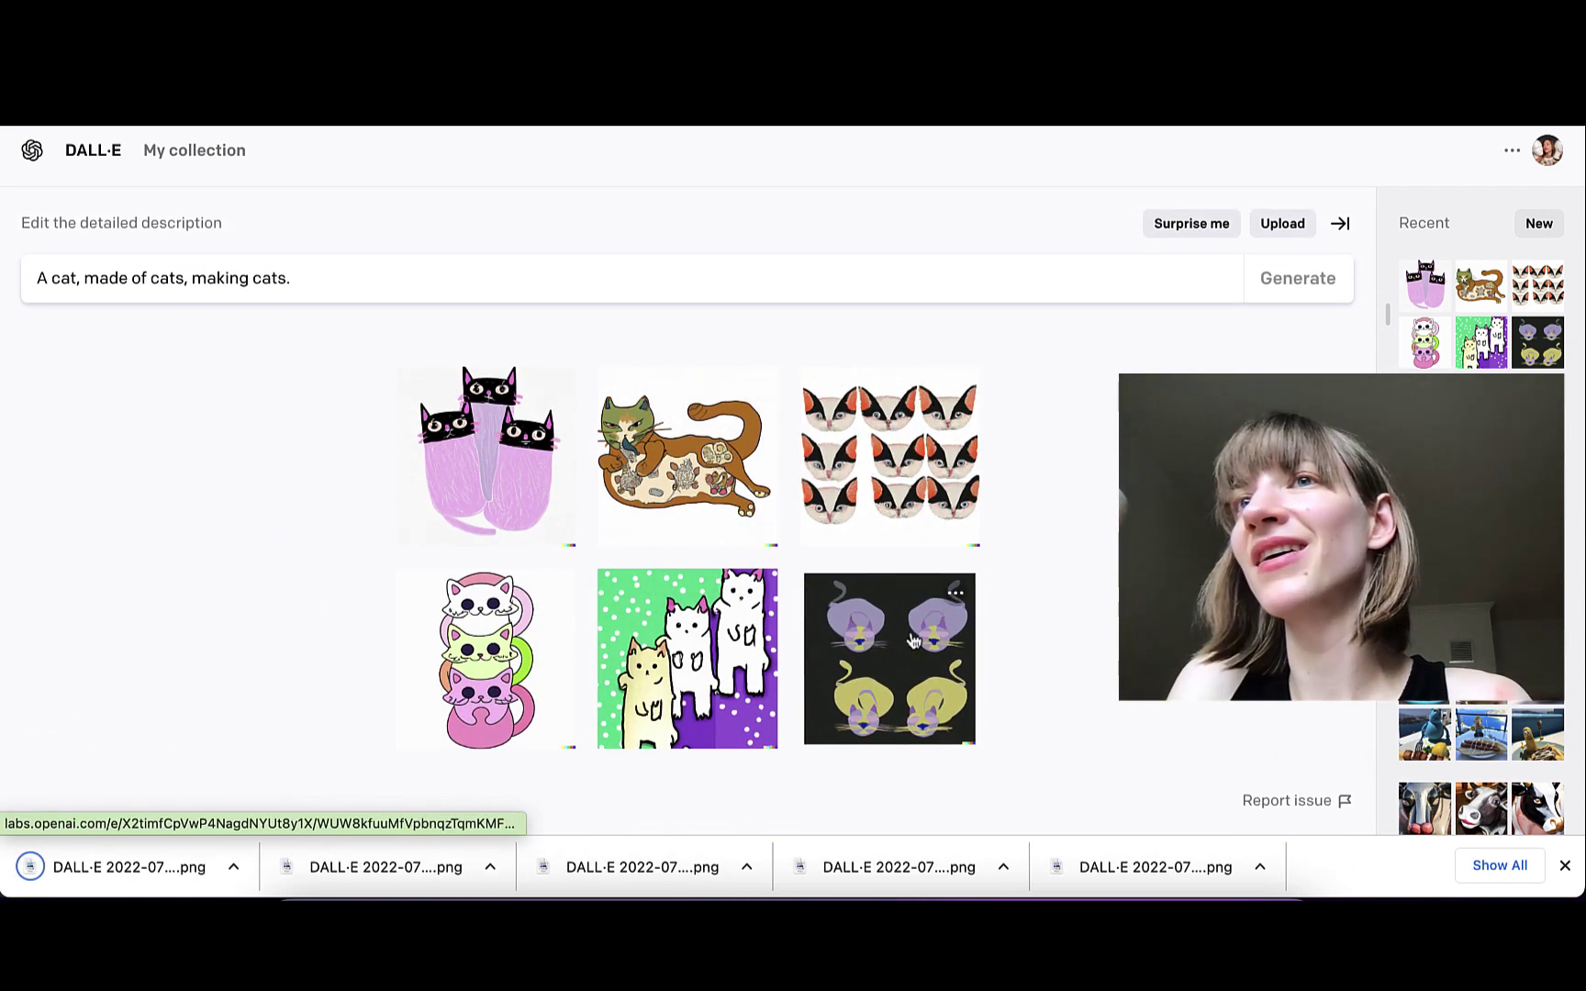
left_click(486, 658)
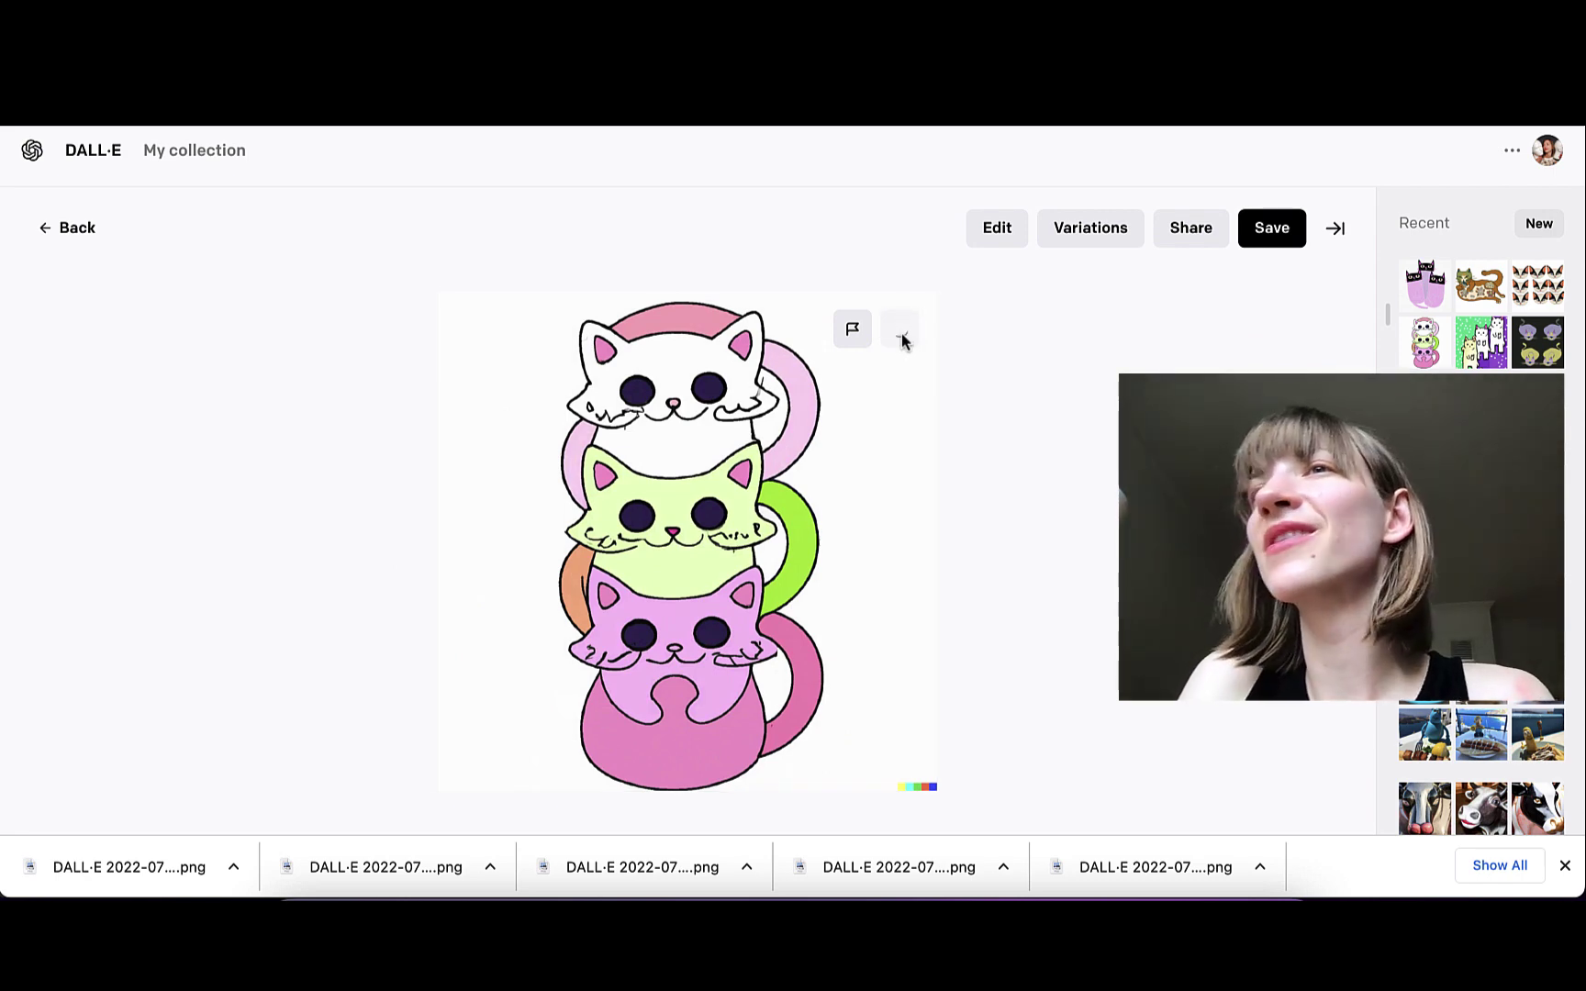
left_click(57, 227)
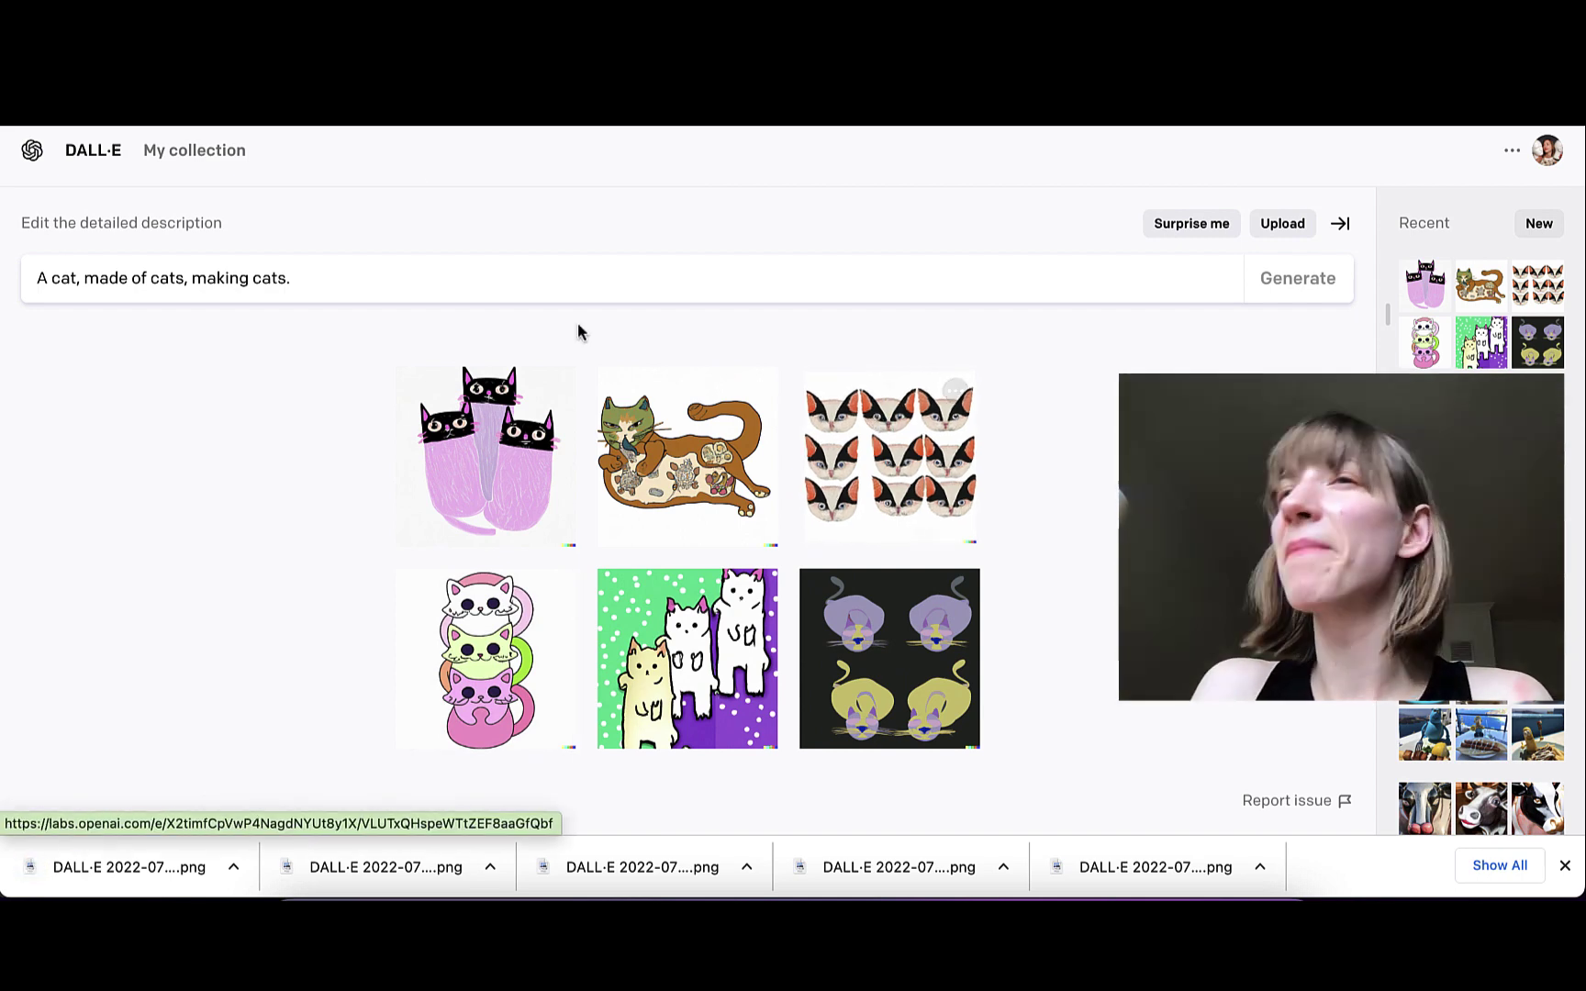
Expand the cat prompt with 'synthwave', 'nested inside the cat,' and 'with its paws in a lab', then generate
left_click(345, 283)
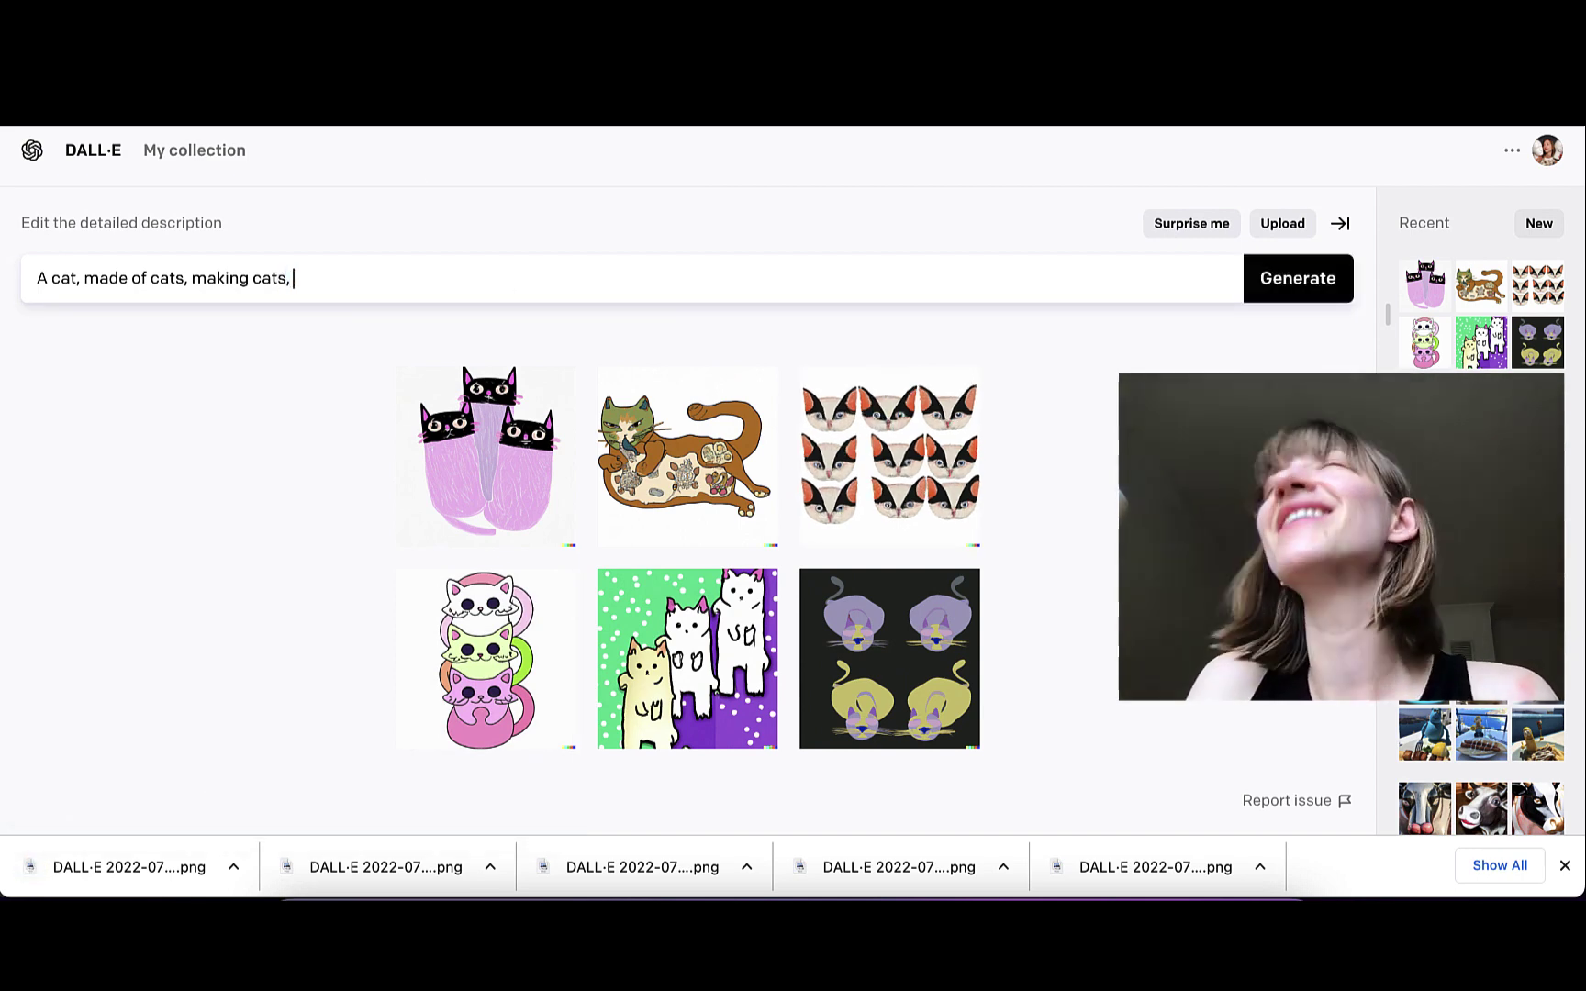
type("digital art")
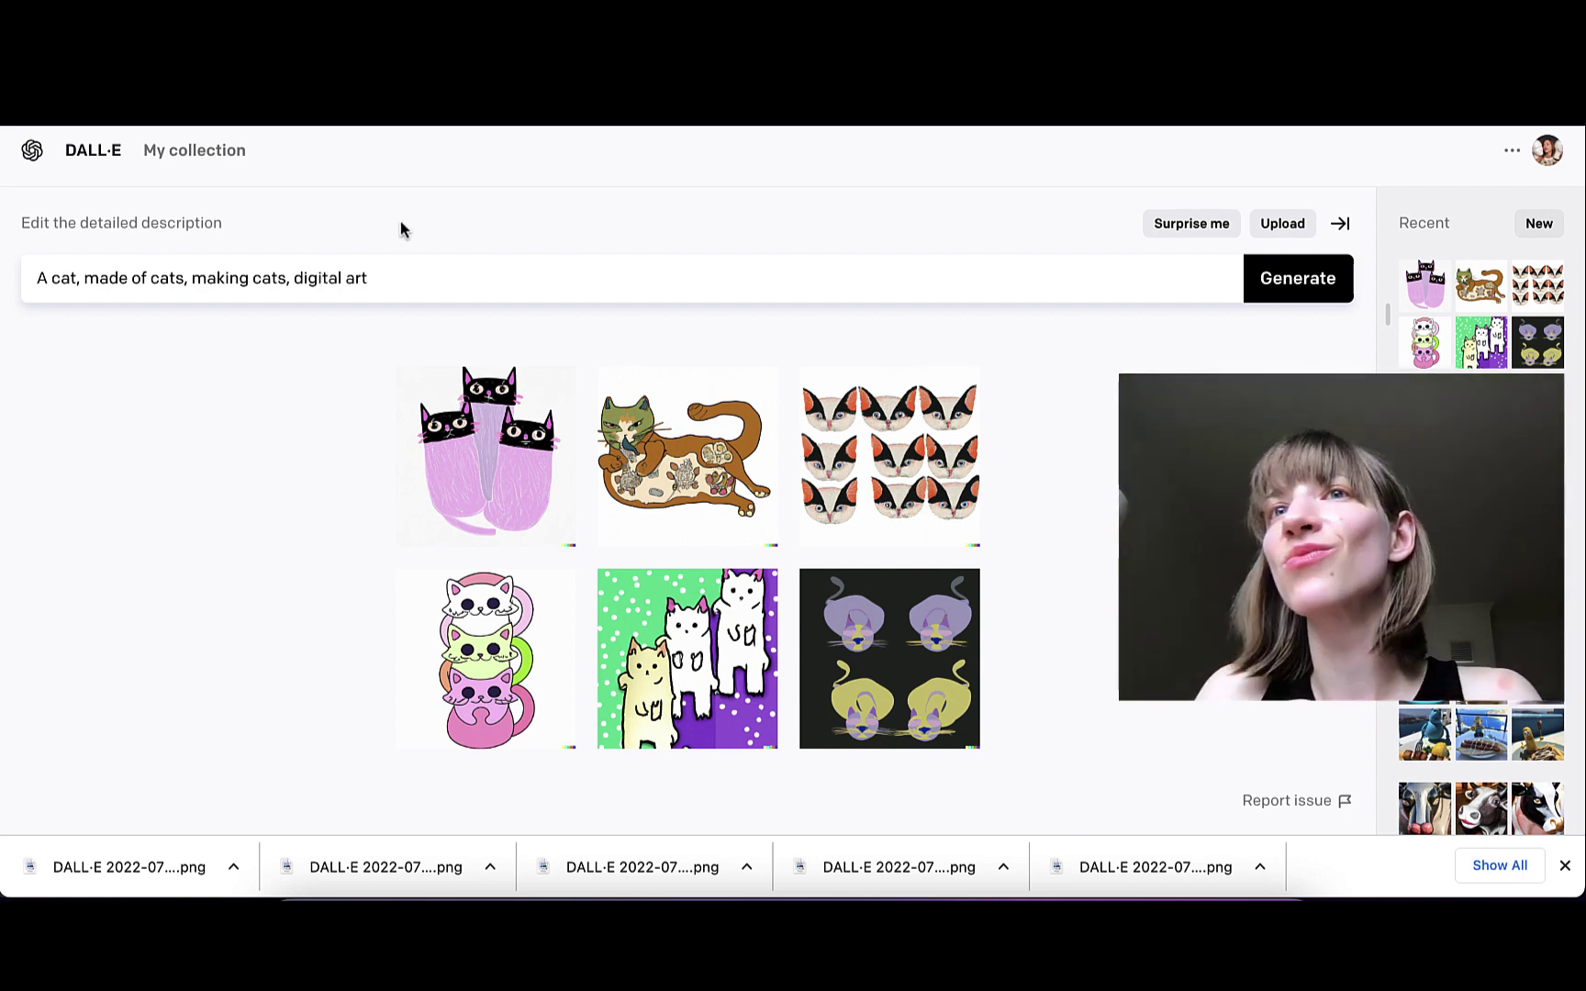
left_click(294, 278)
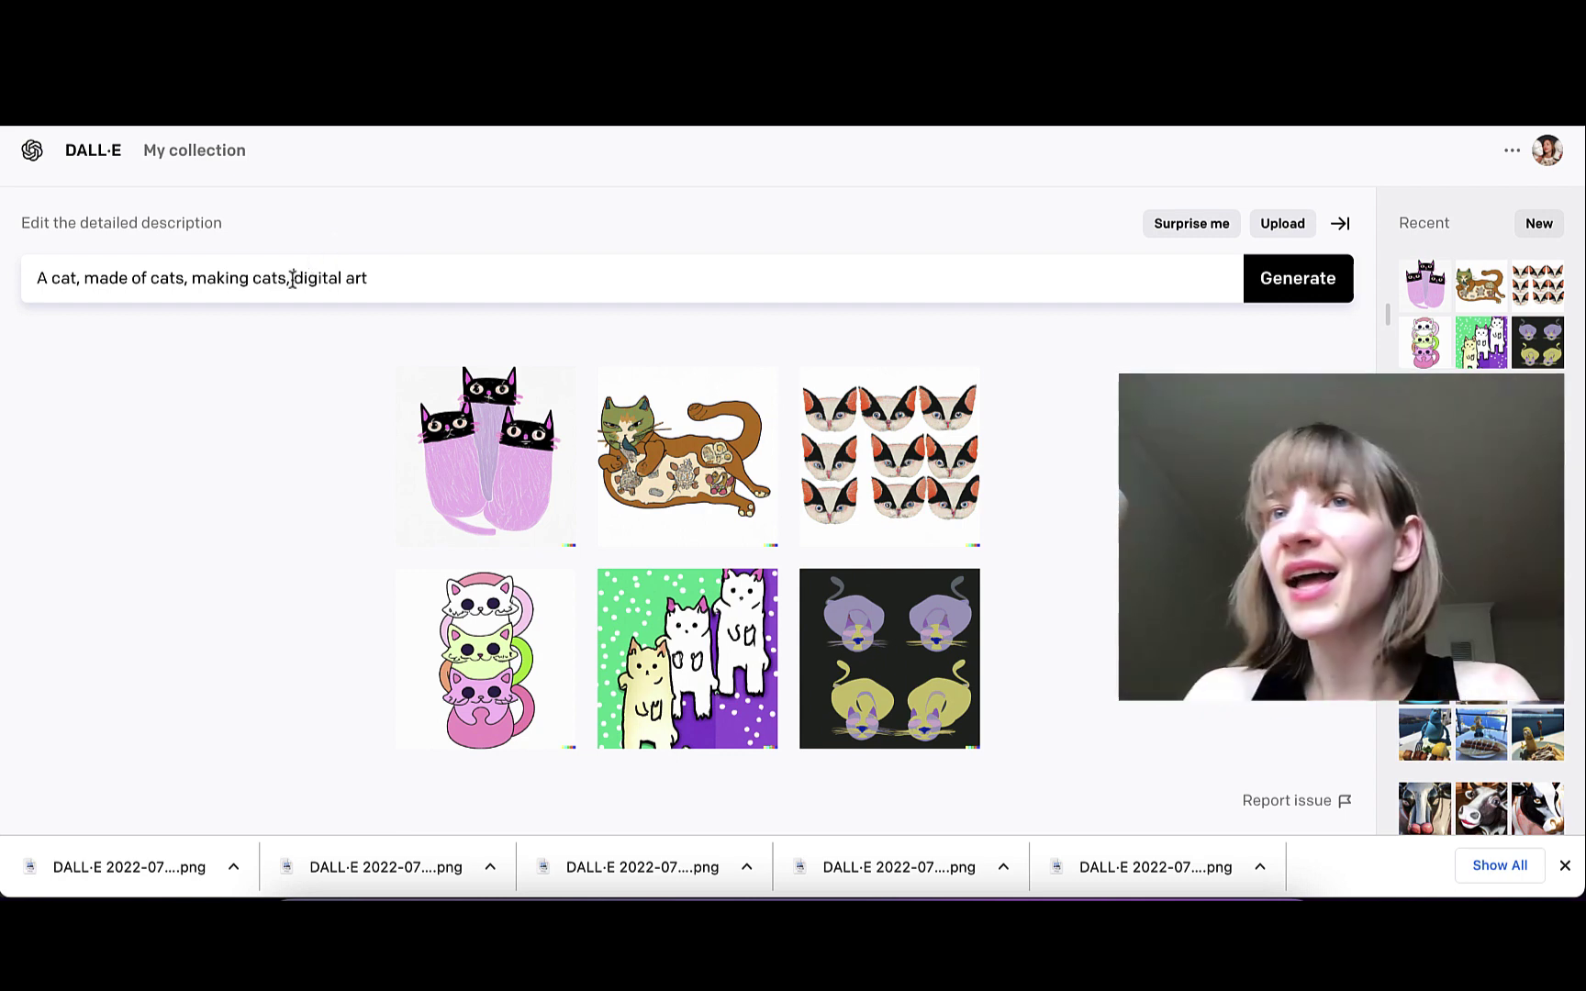
type("synthwav")
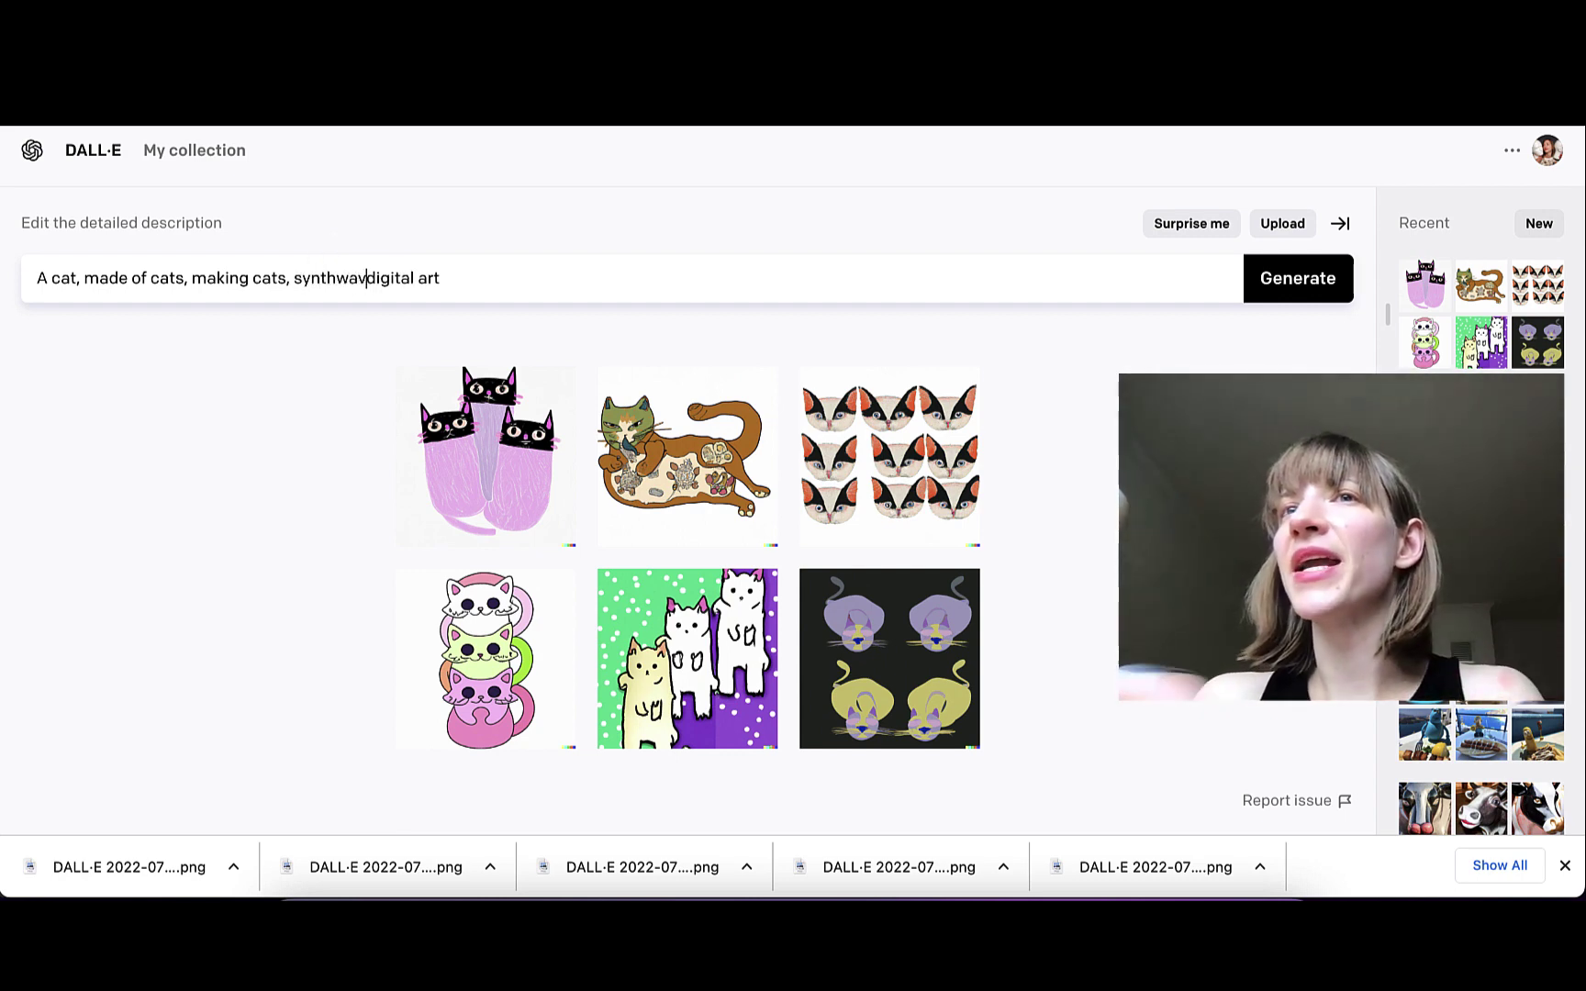
type("e")
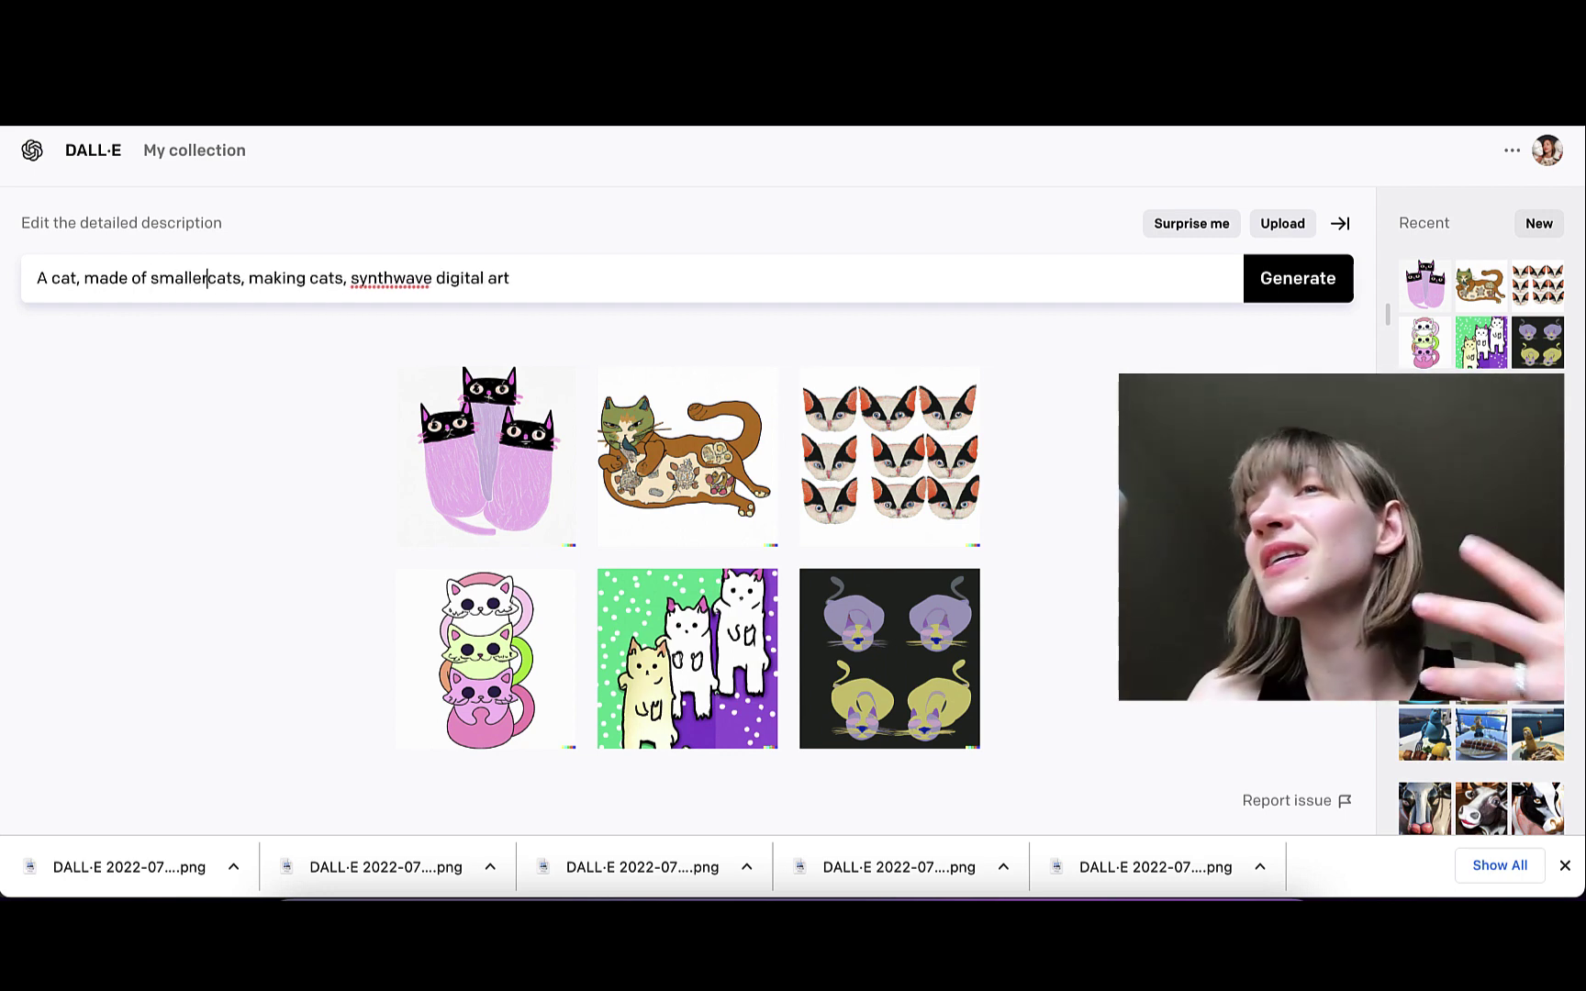
left_click(244, 278)
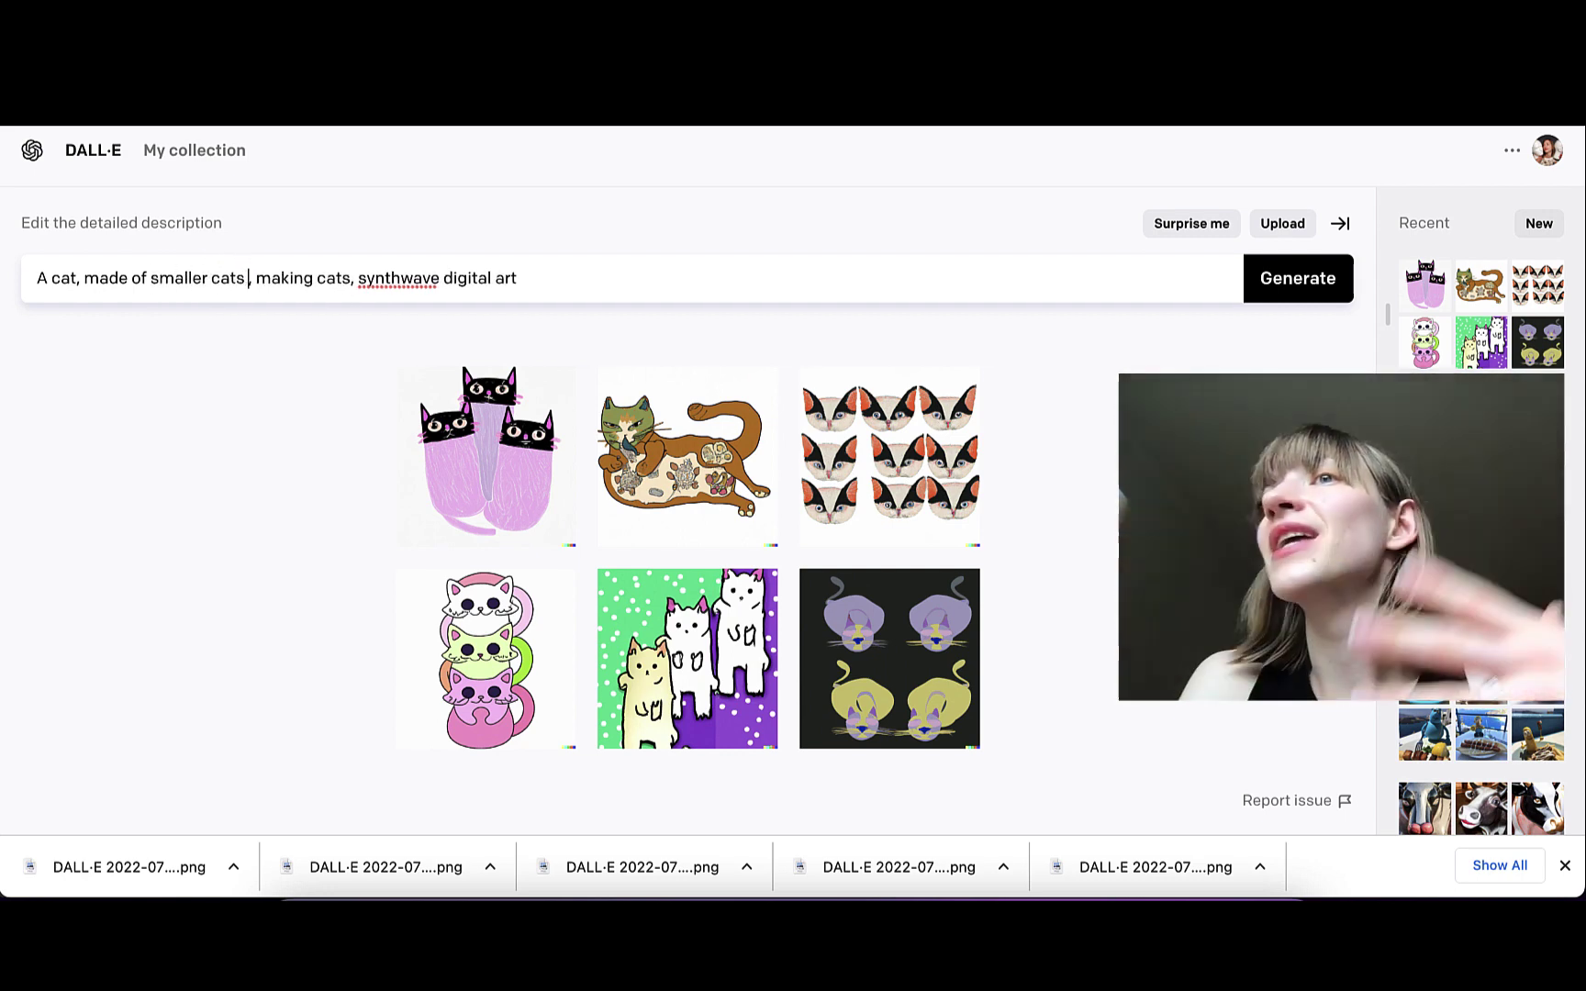
type("nested inside the cat,")
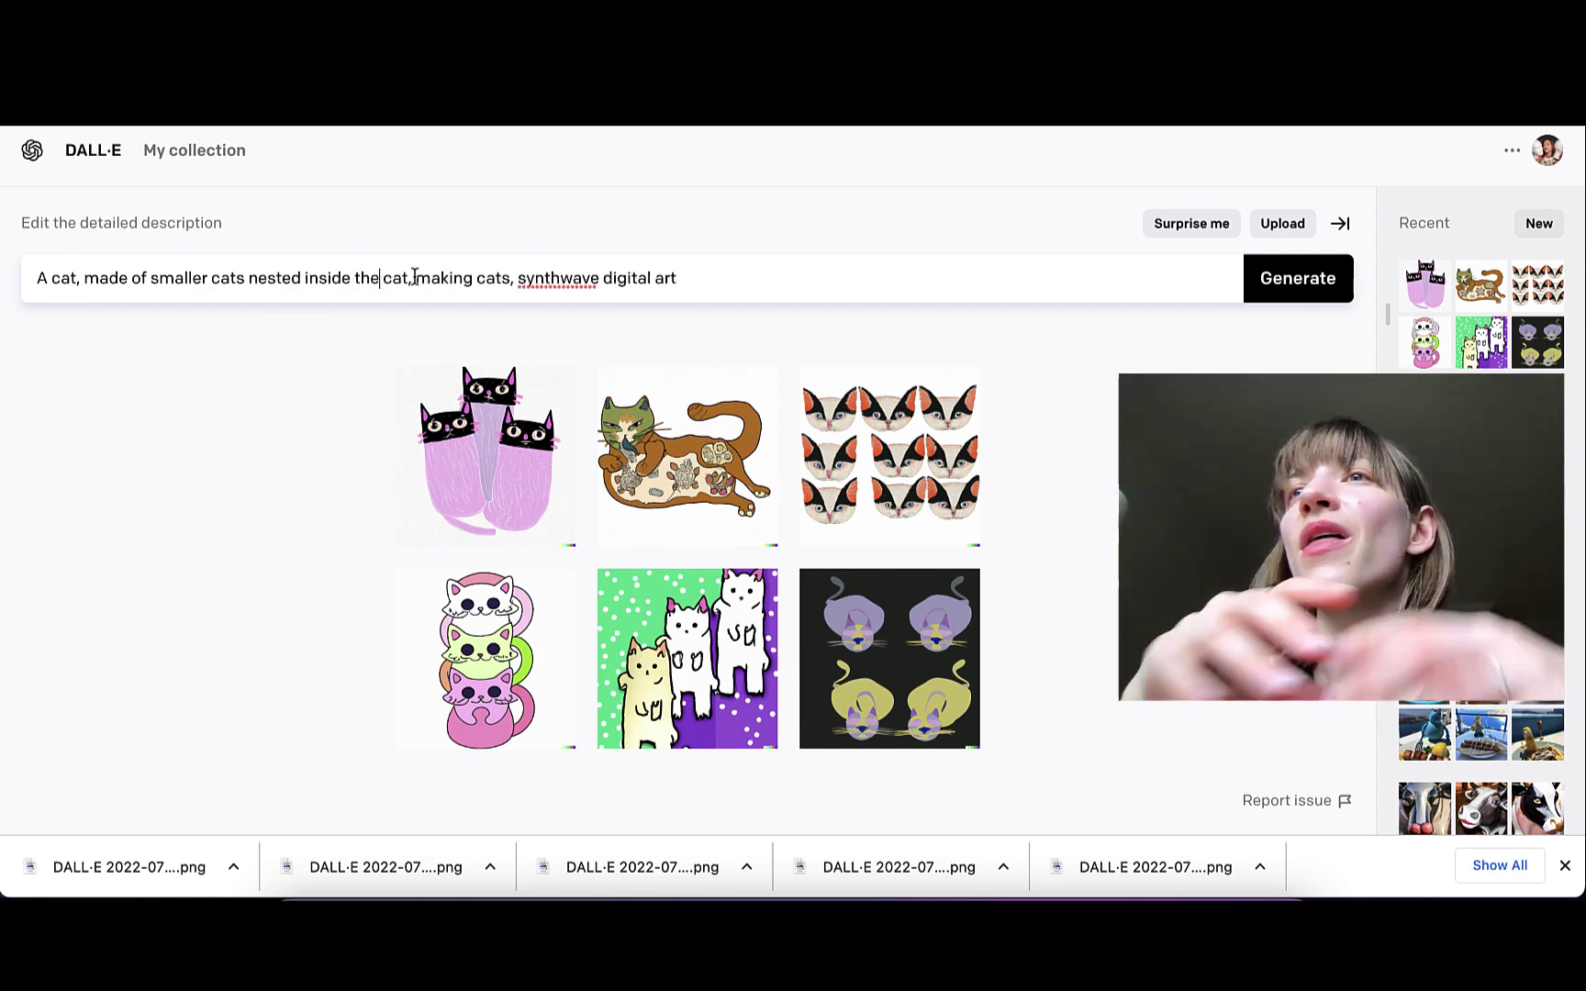
left_click(514, 277)
key("BackSpace")
type("with its paws in a lab")
key("Return")
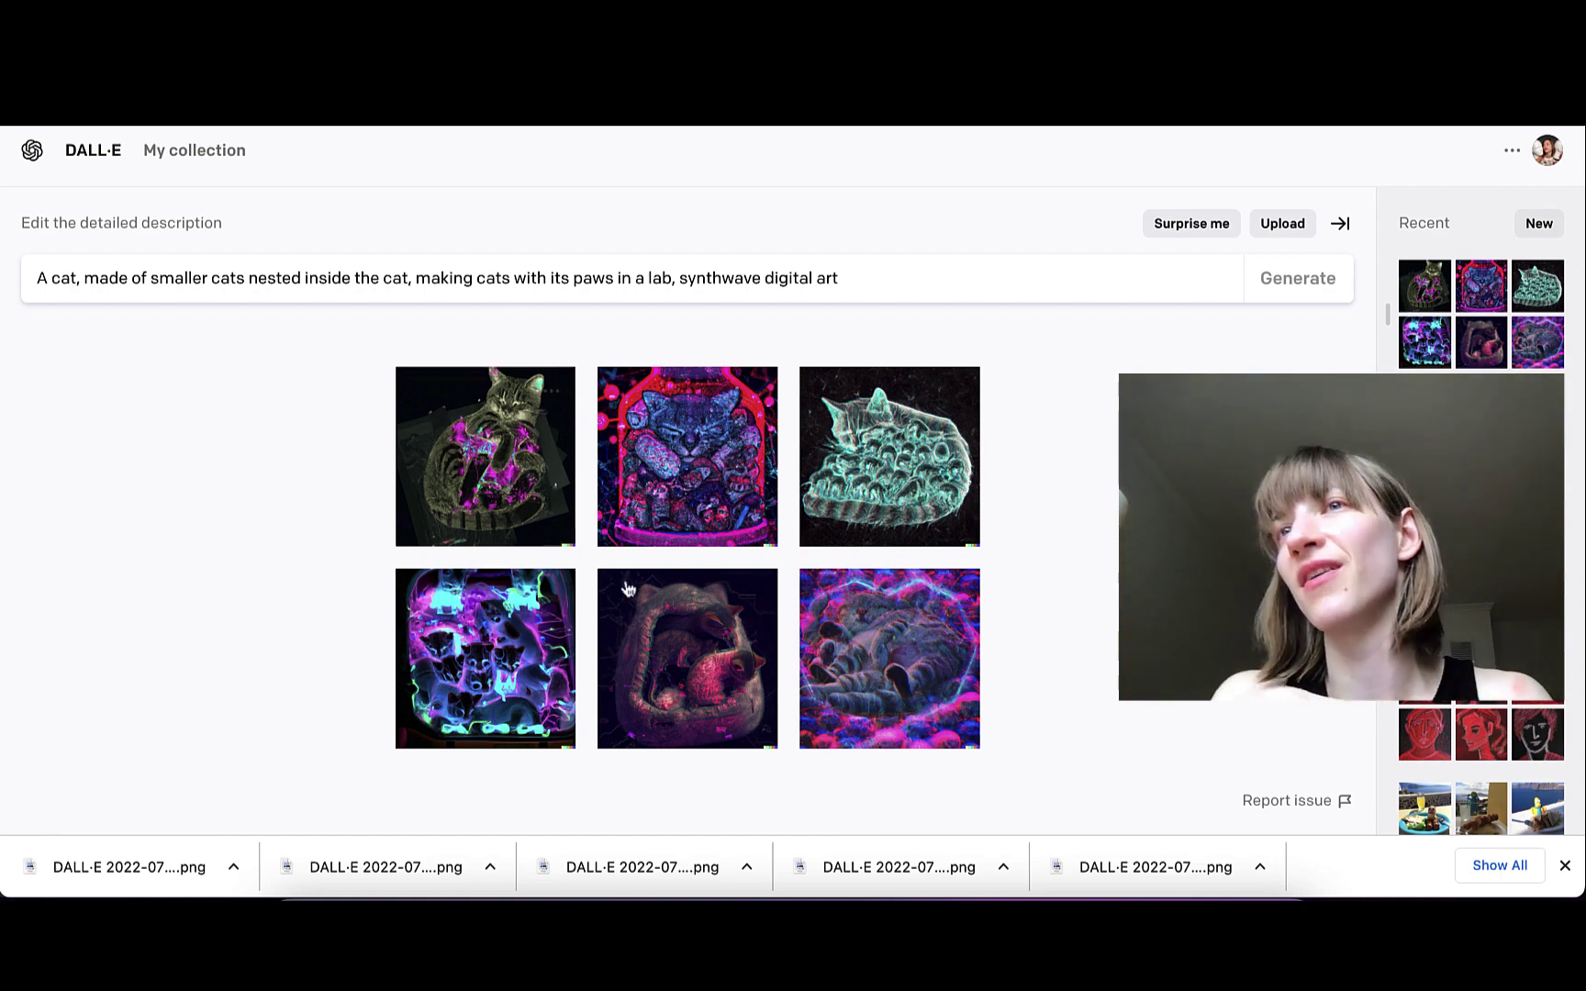
Open the synthwave cat images and download the teal nested-cat image
left_click(486, 459)
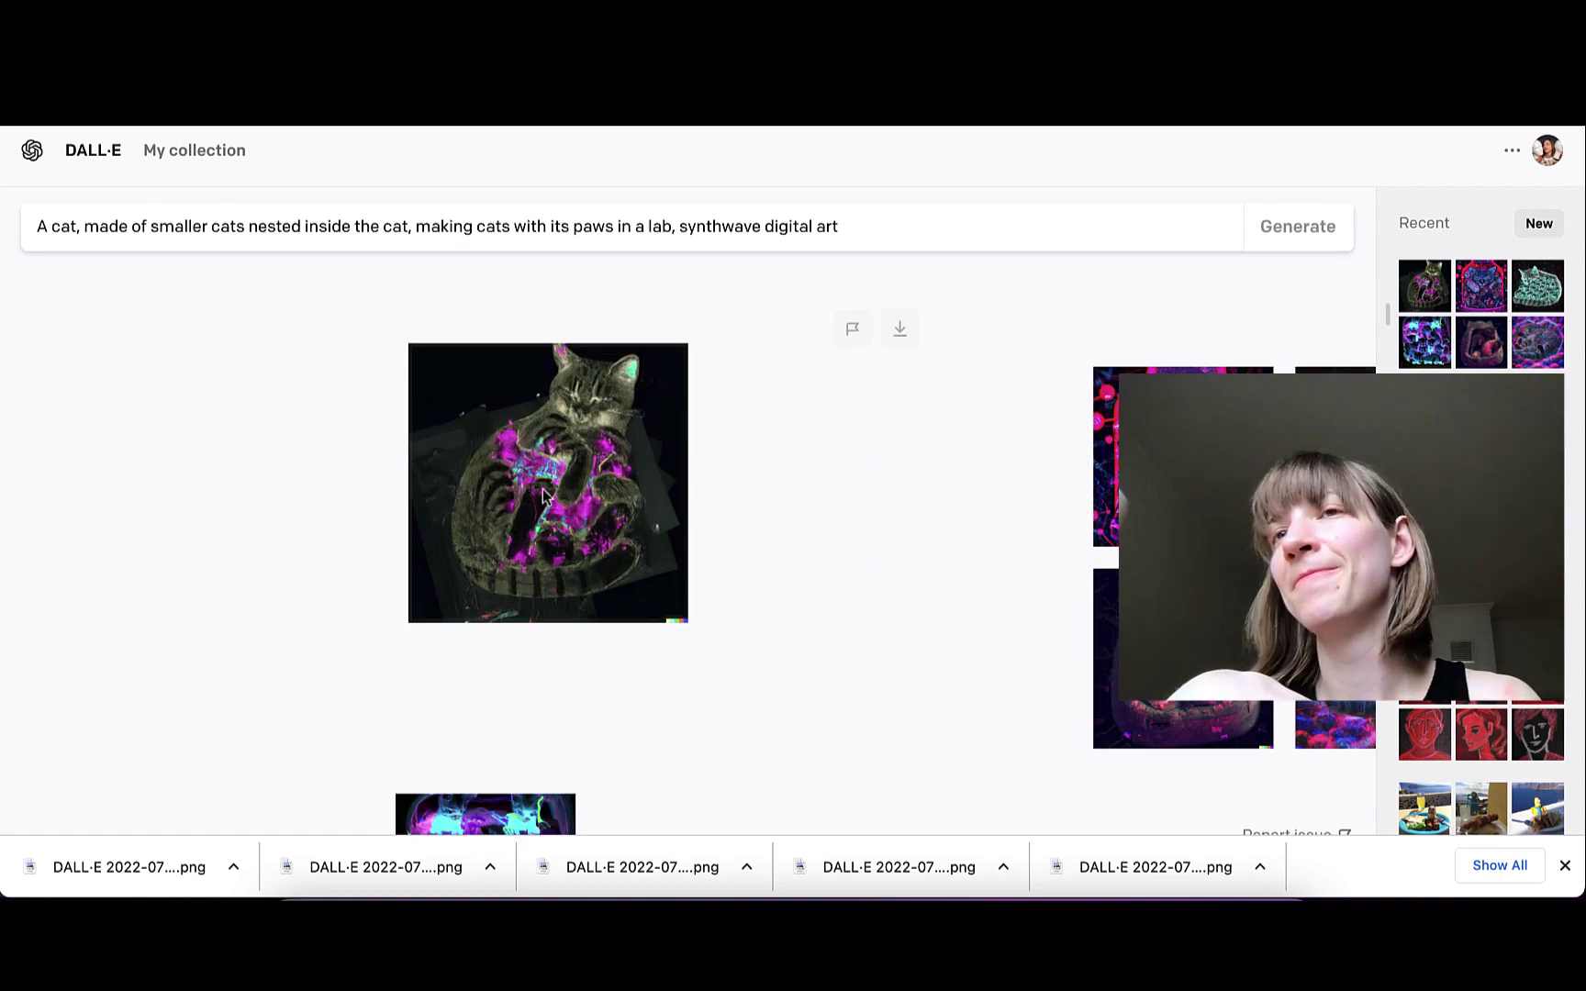
key("Right")
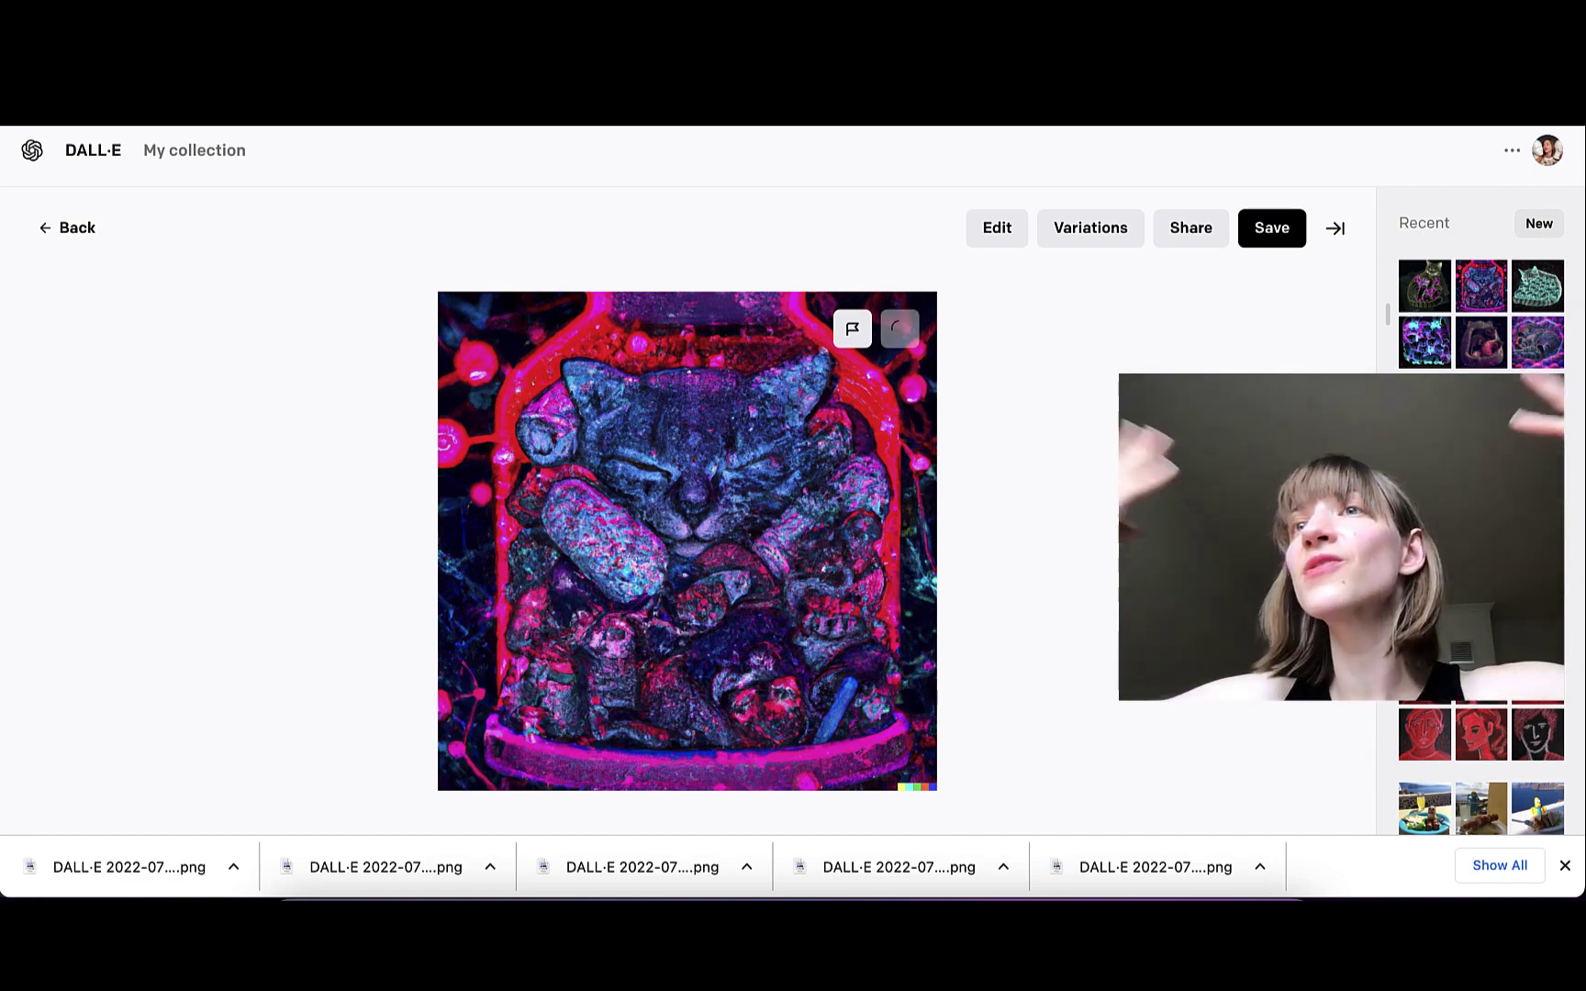
key("Right")
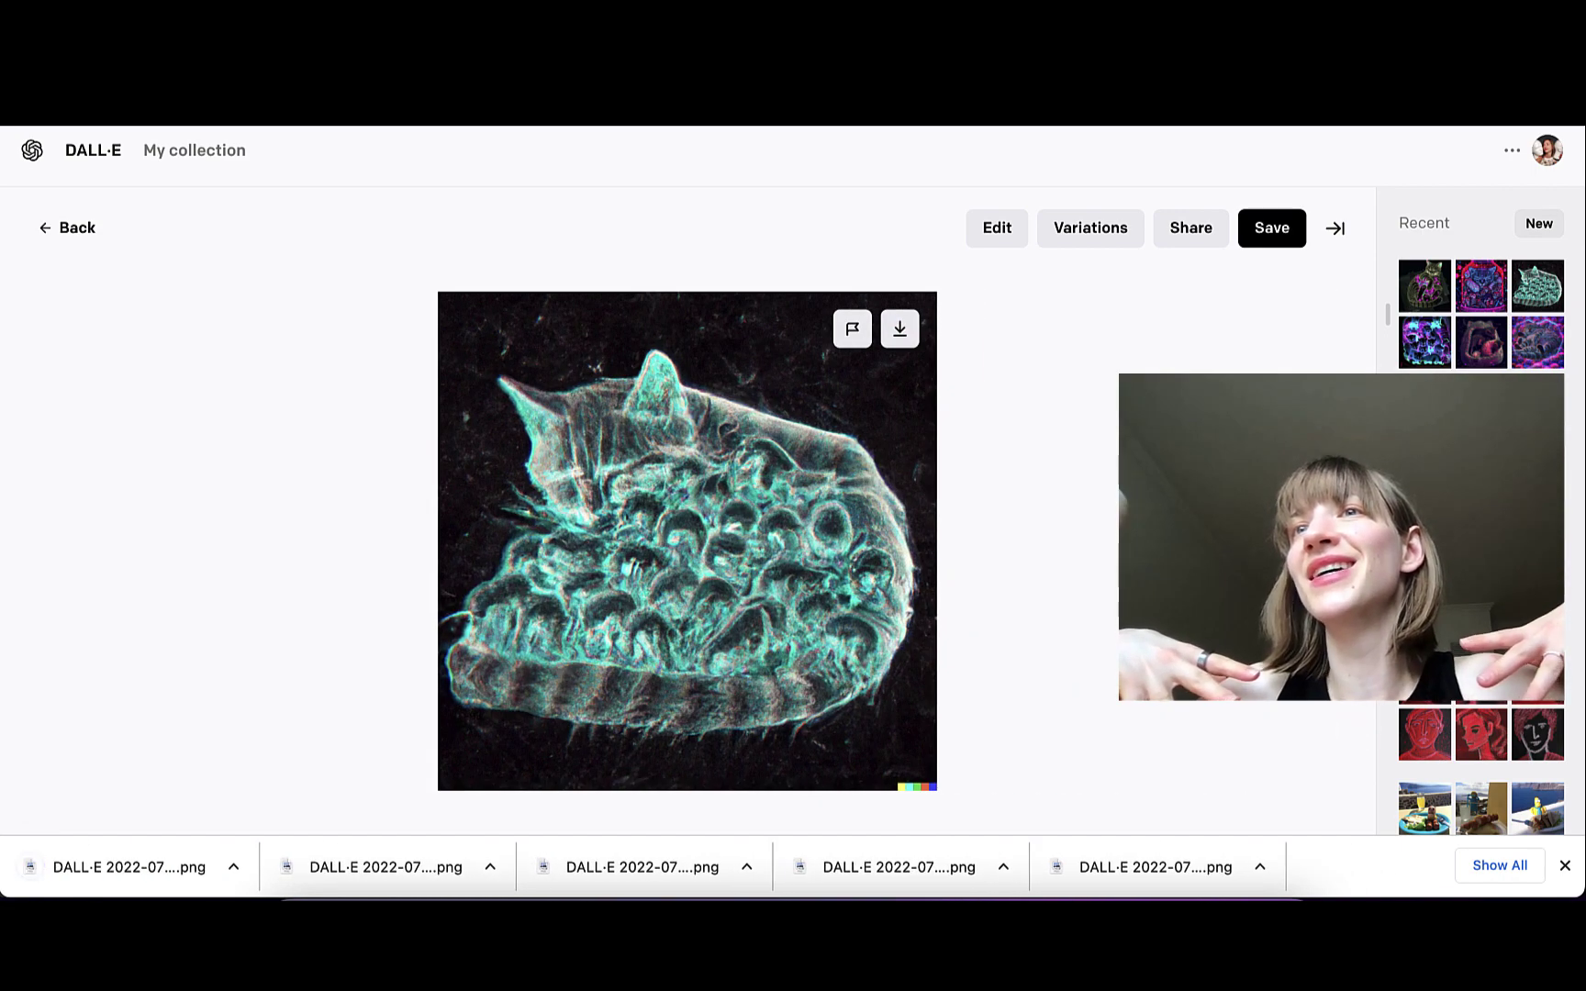
left_click(903, 336)
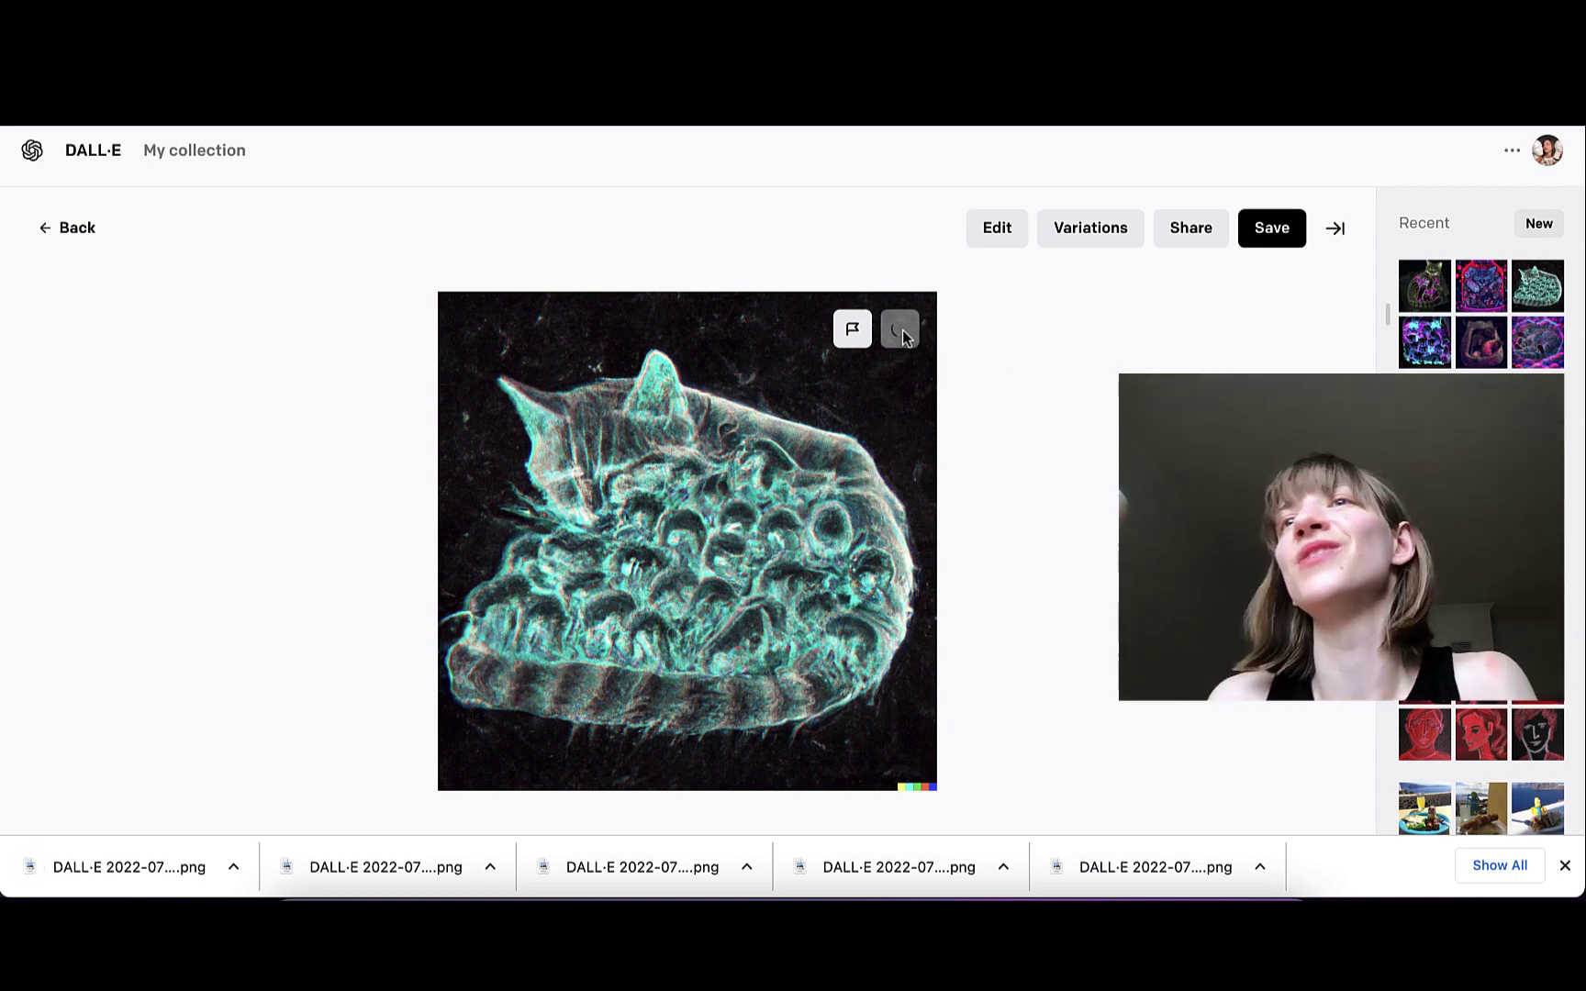
Return to the six synthwave results and select the word 'synthwave' in the prompt
key("Right")
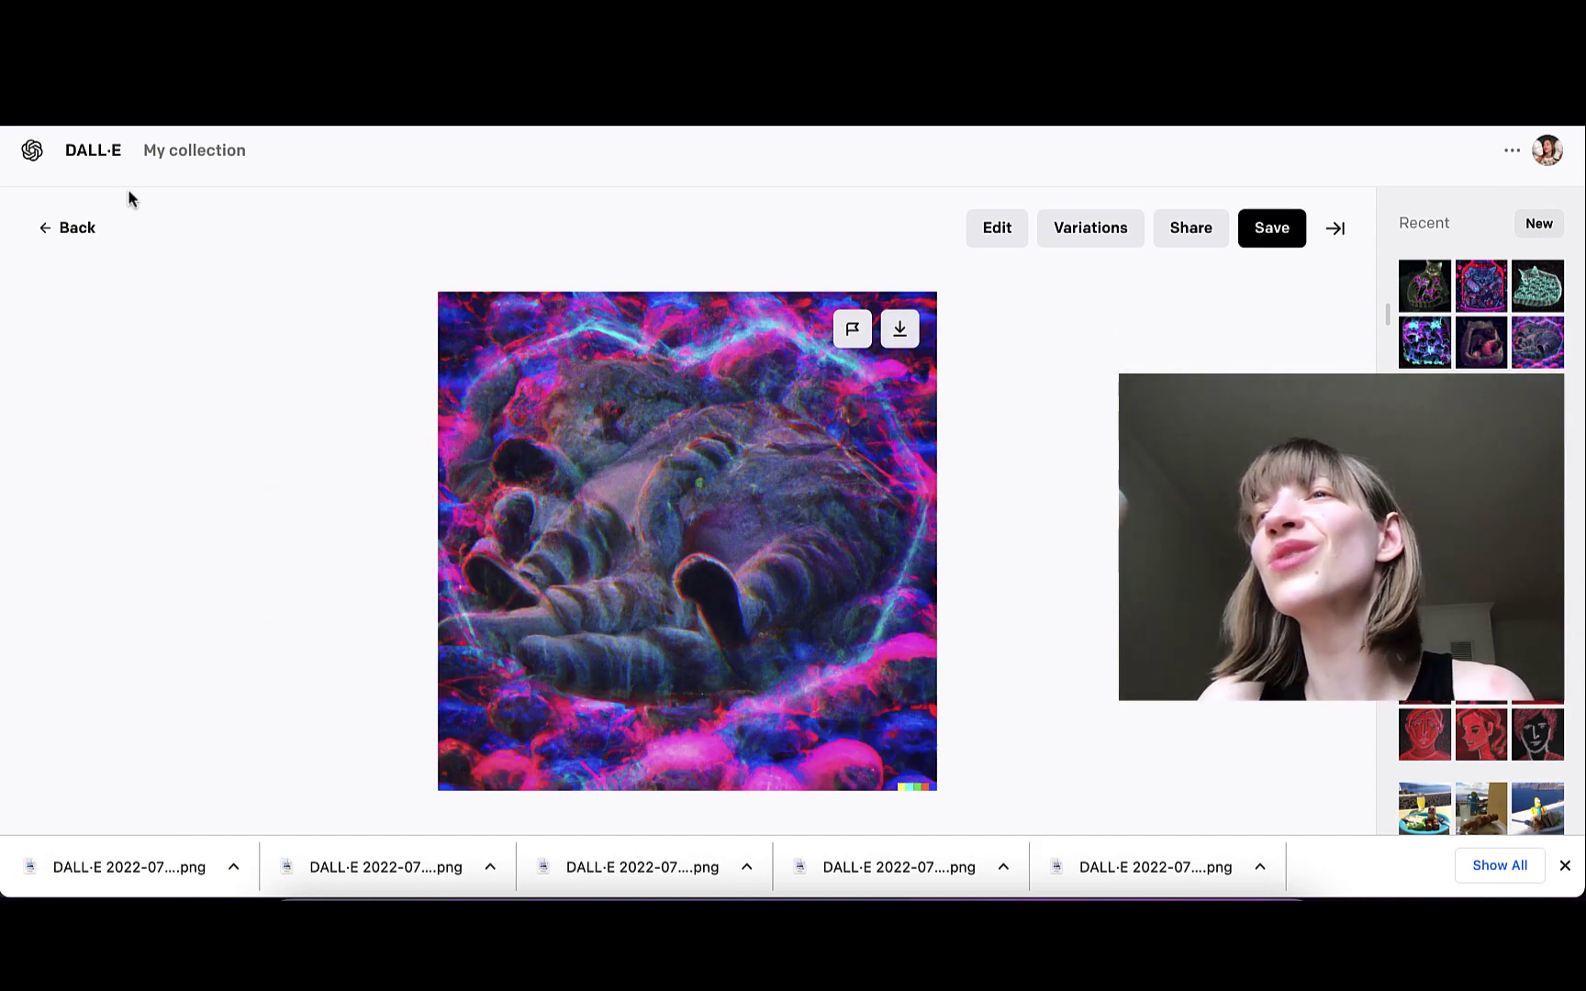
left_click(69, 228)
double_click(721, 278)
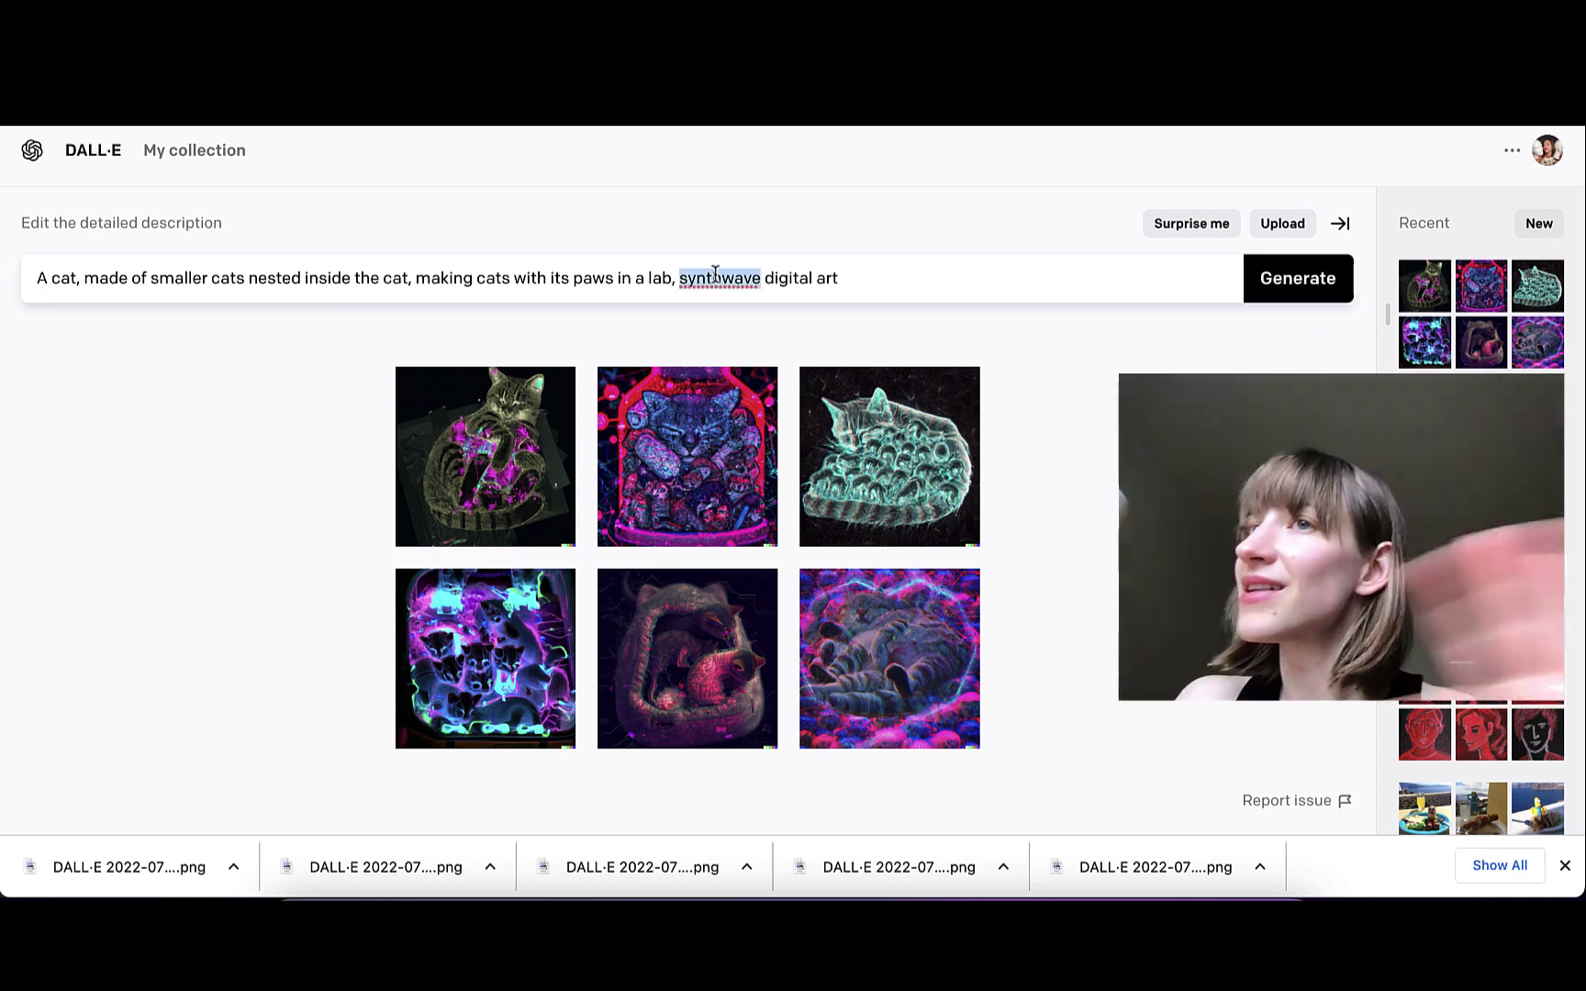
Remove 'synthwave' from the prompt, then download the cat-face, orange cats and cotton-cat images
key("BackSpace")
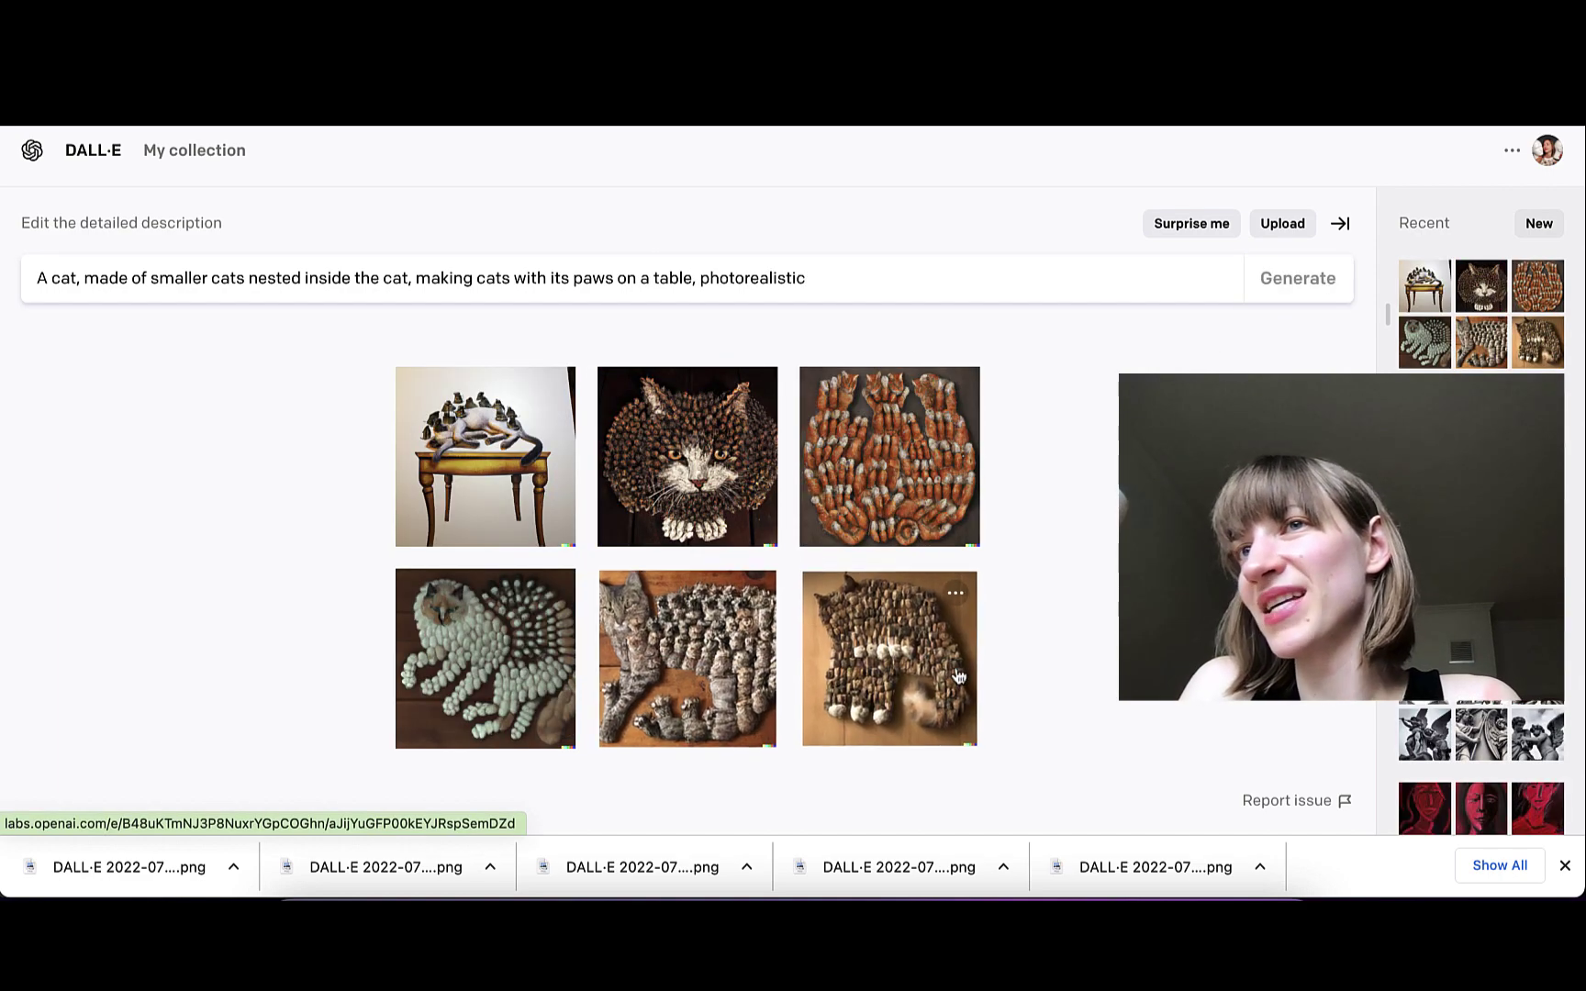
left_click(497, 501)
key("Right")
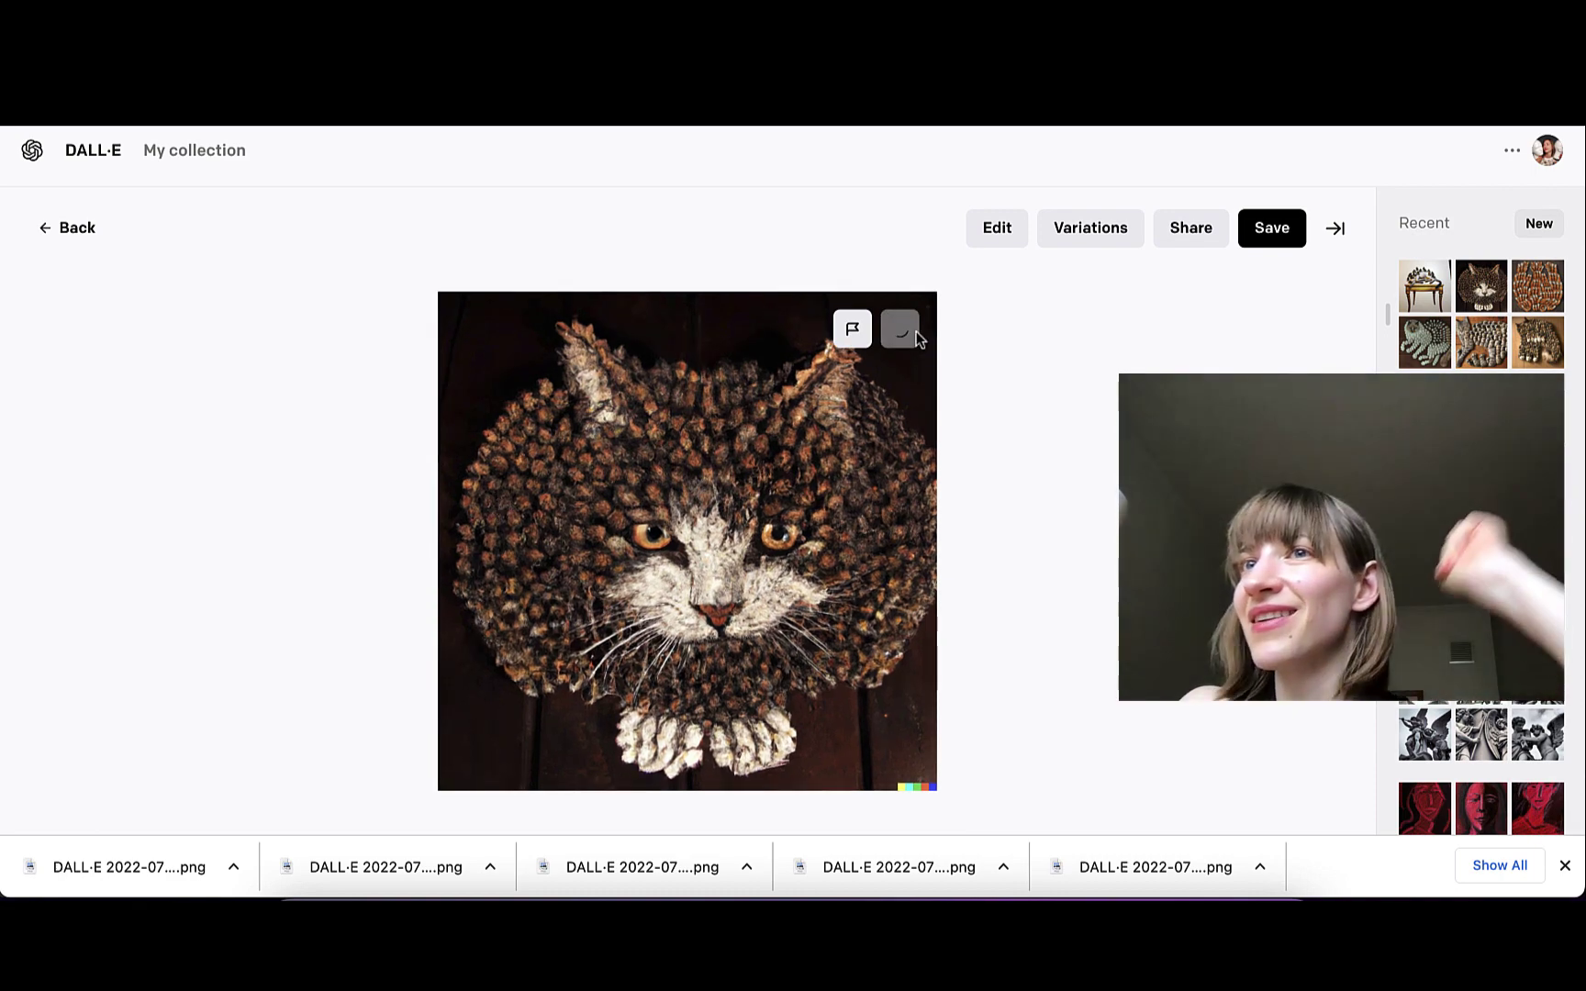
left_click(916, 330)
key("Right")
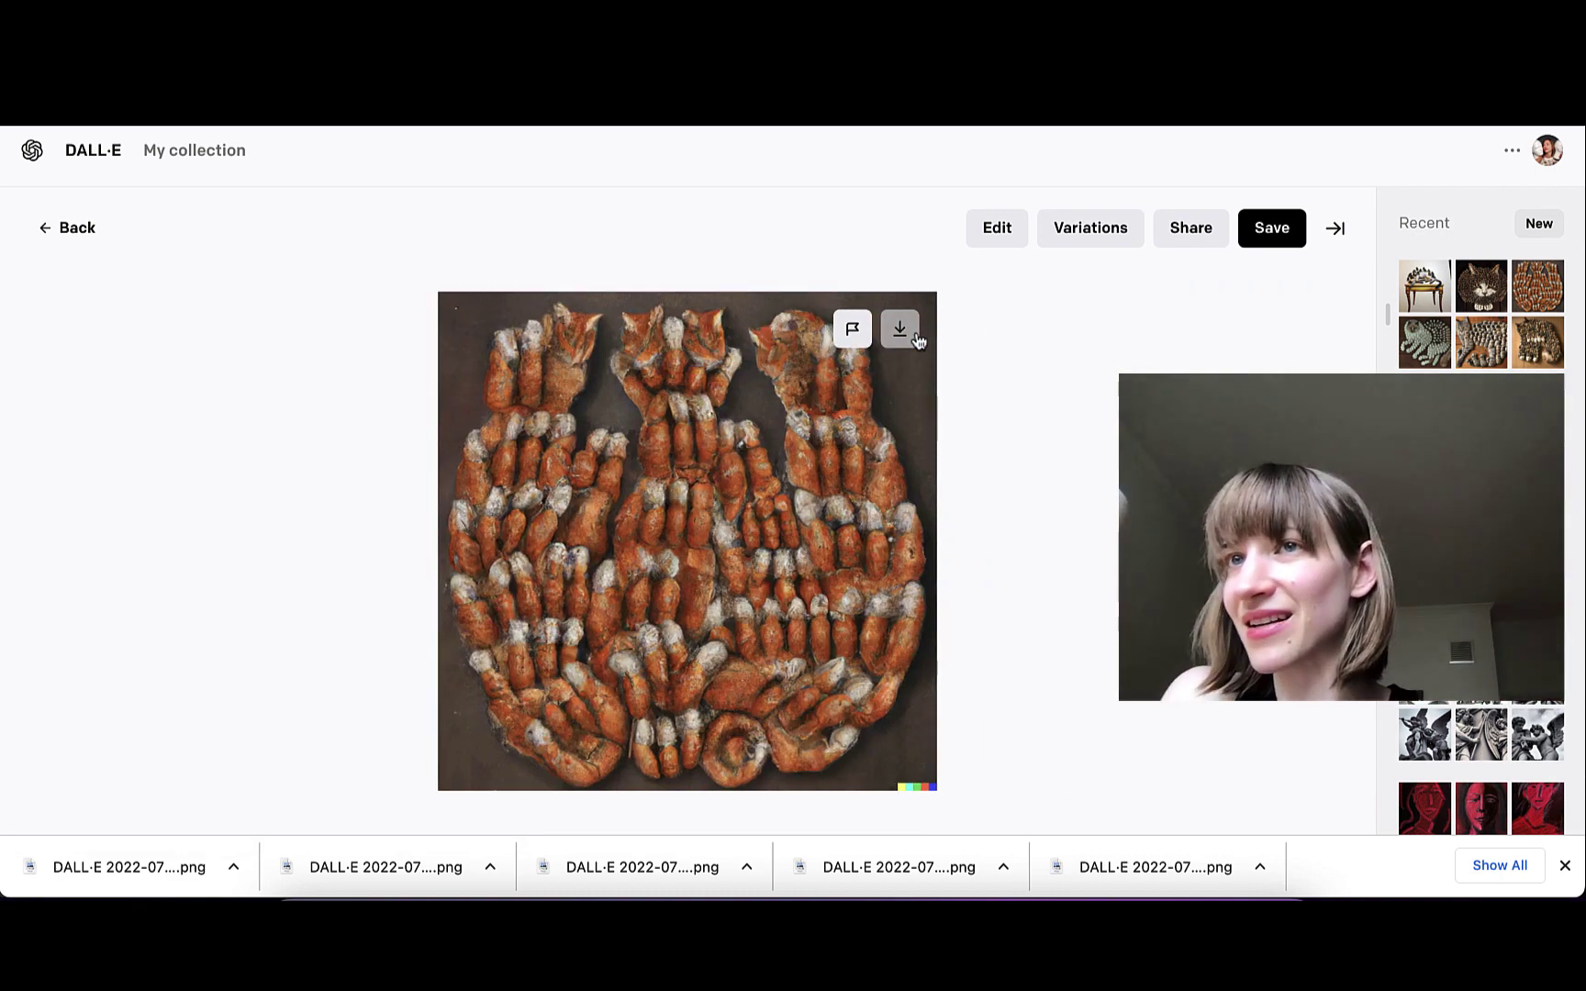
left_click(916, 331)
key("Right")
left_click(917, 336)
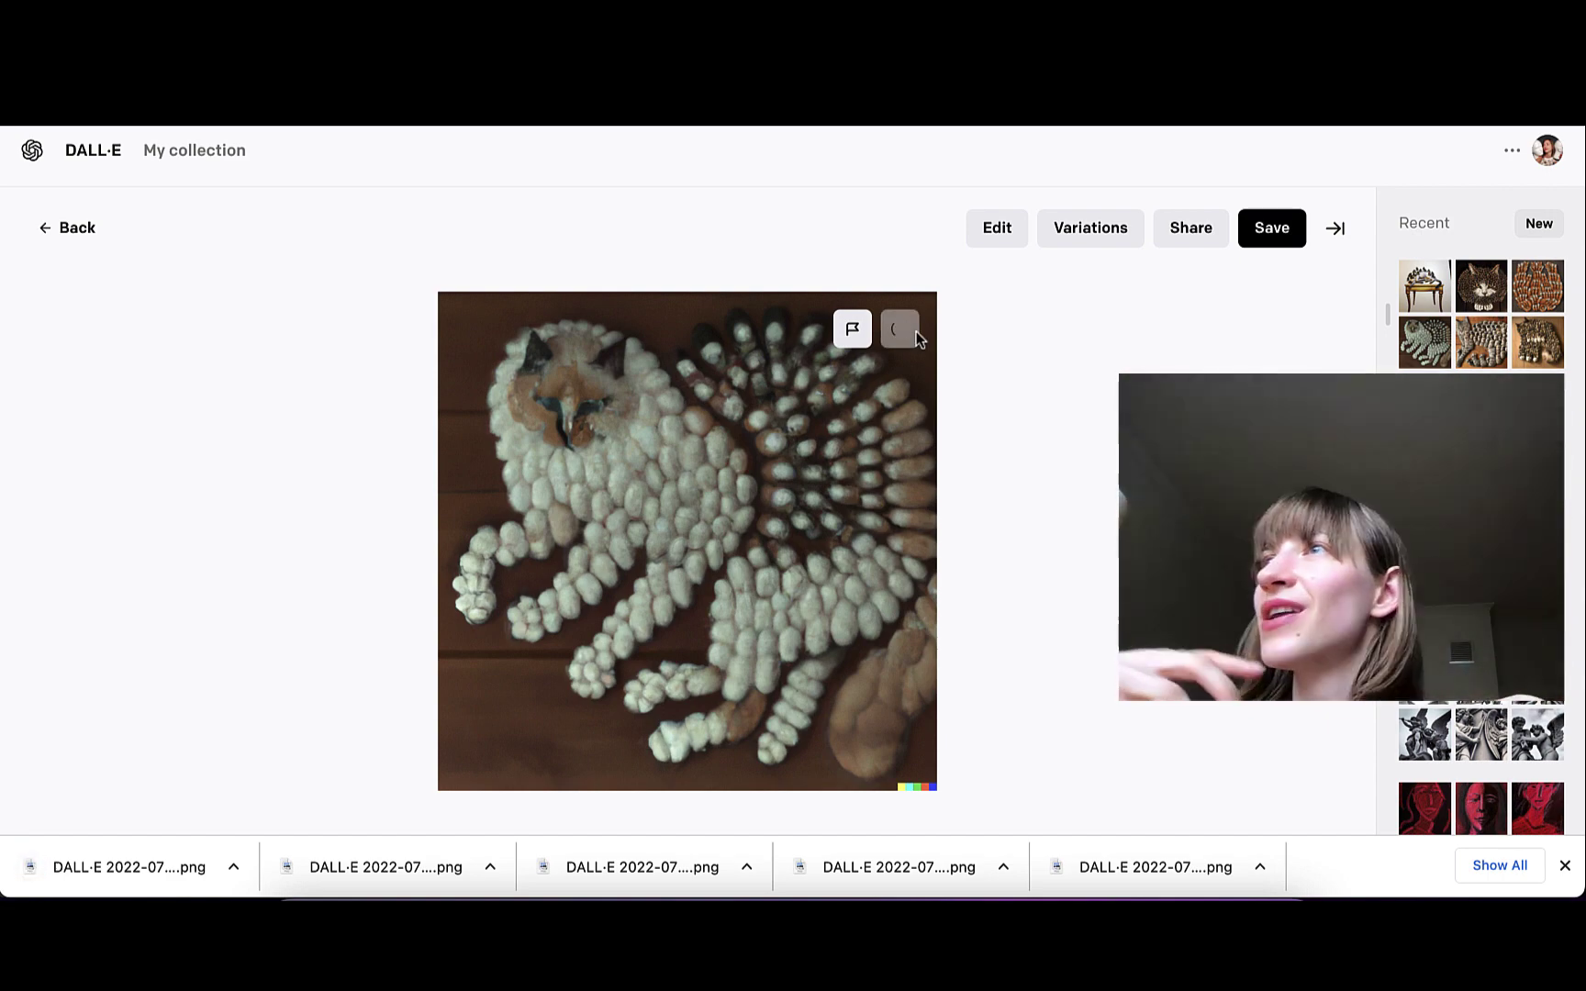
key("Right")
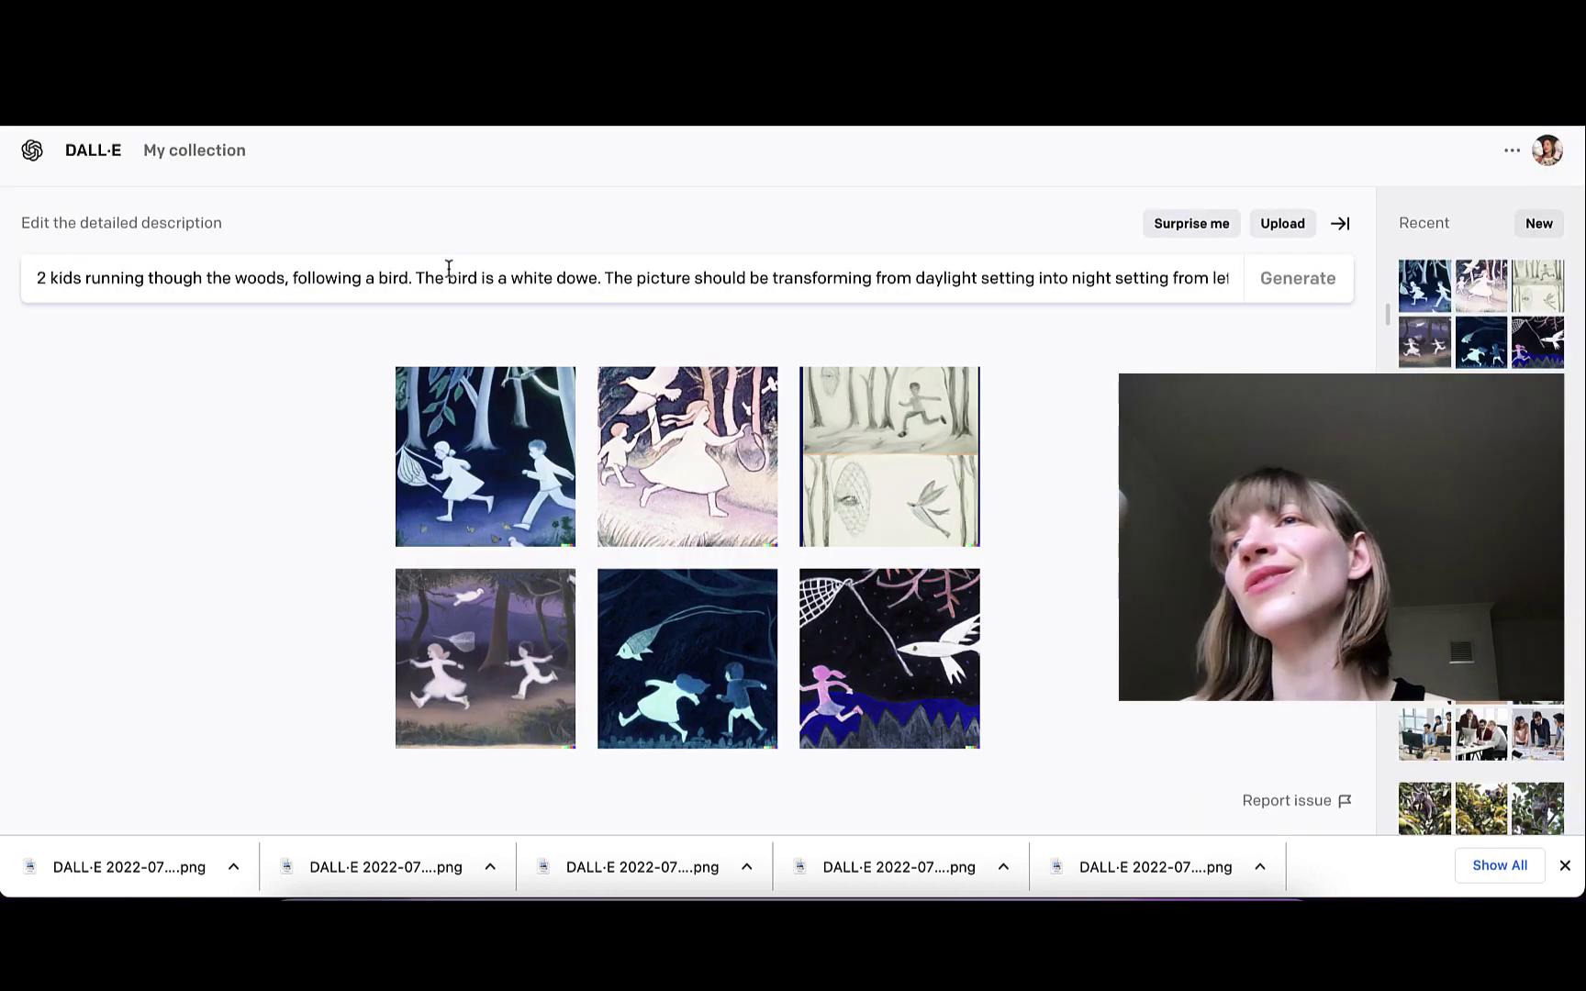
Correct 'dowe' to 'dove' in the kids-and-white-dove prompt and generate
left_click(584, 269)
key("BackSpace")
type("v")
key("Return")
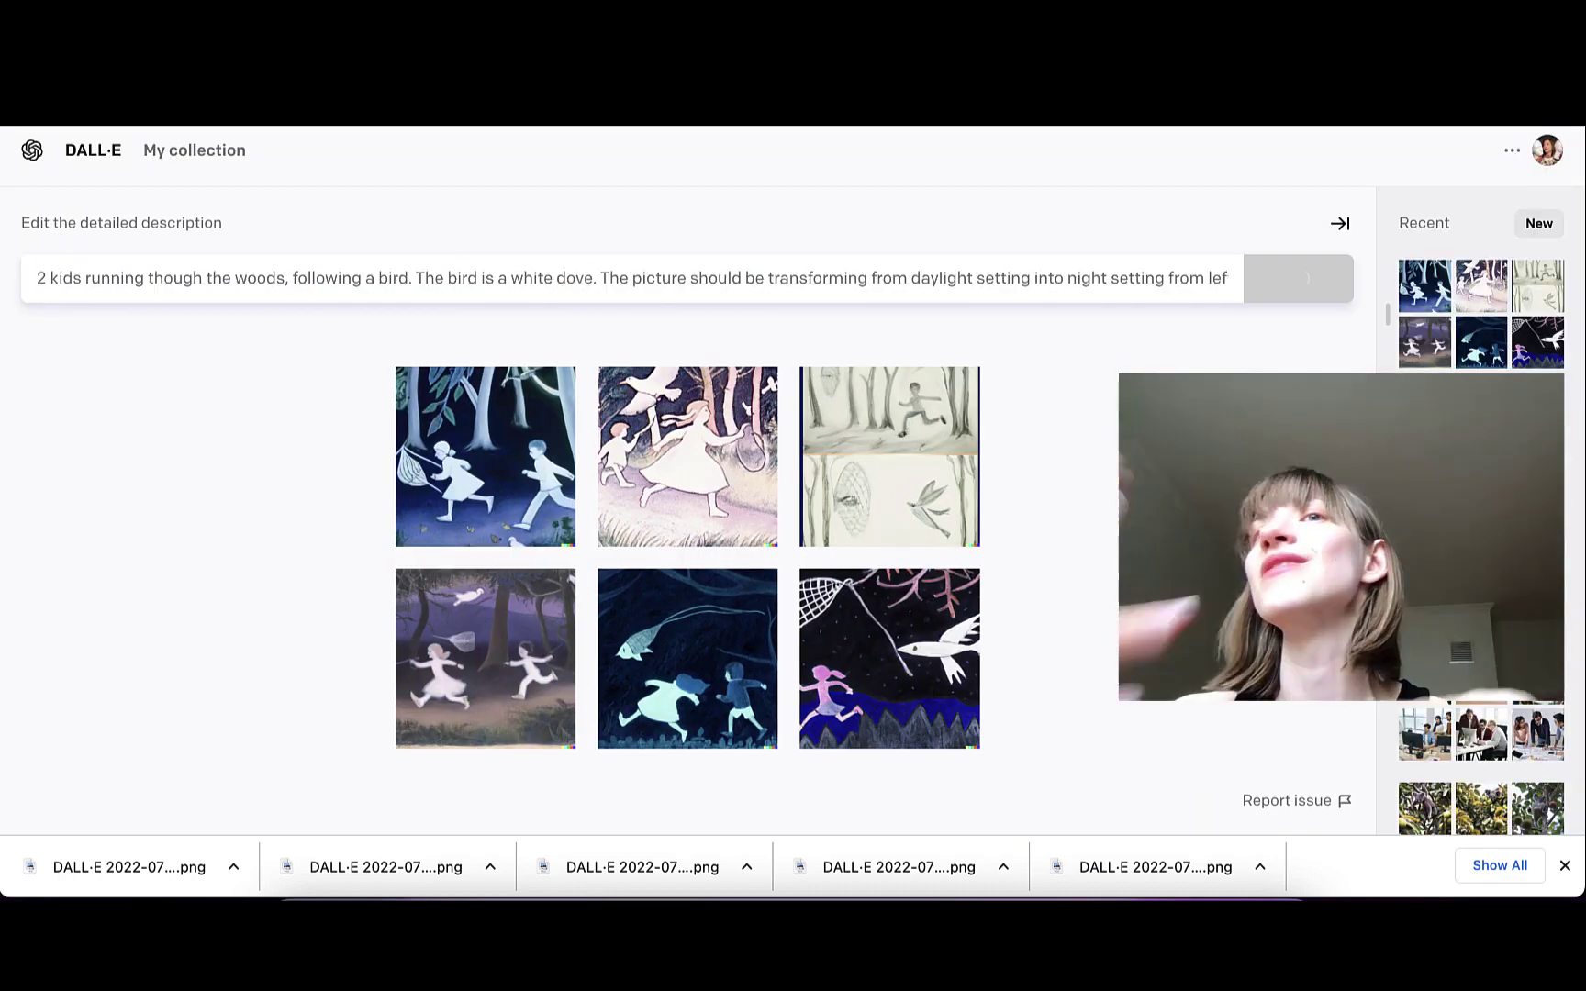
Page through the kids-and-dove forest images enlarged, then begin a screenshot
left_click(496, 445)
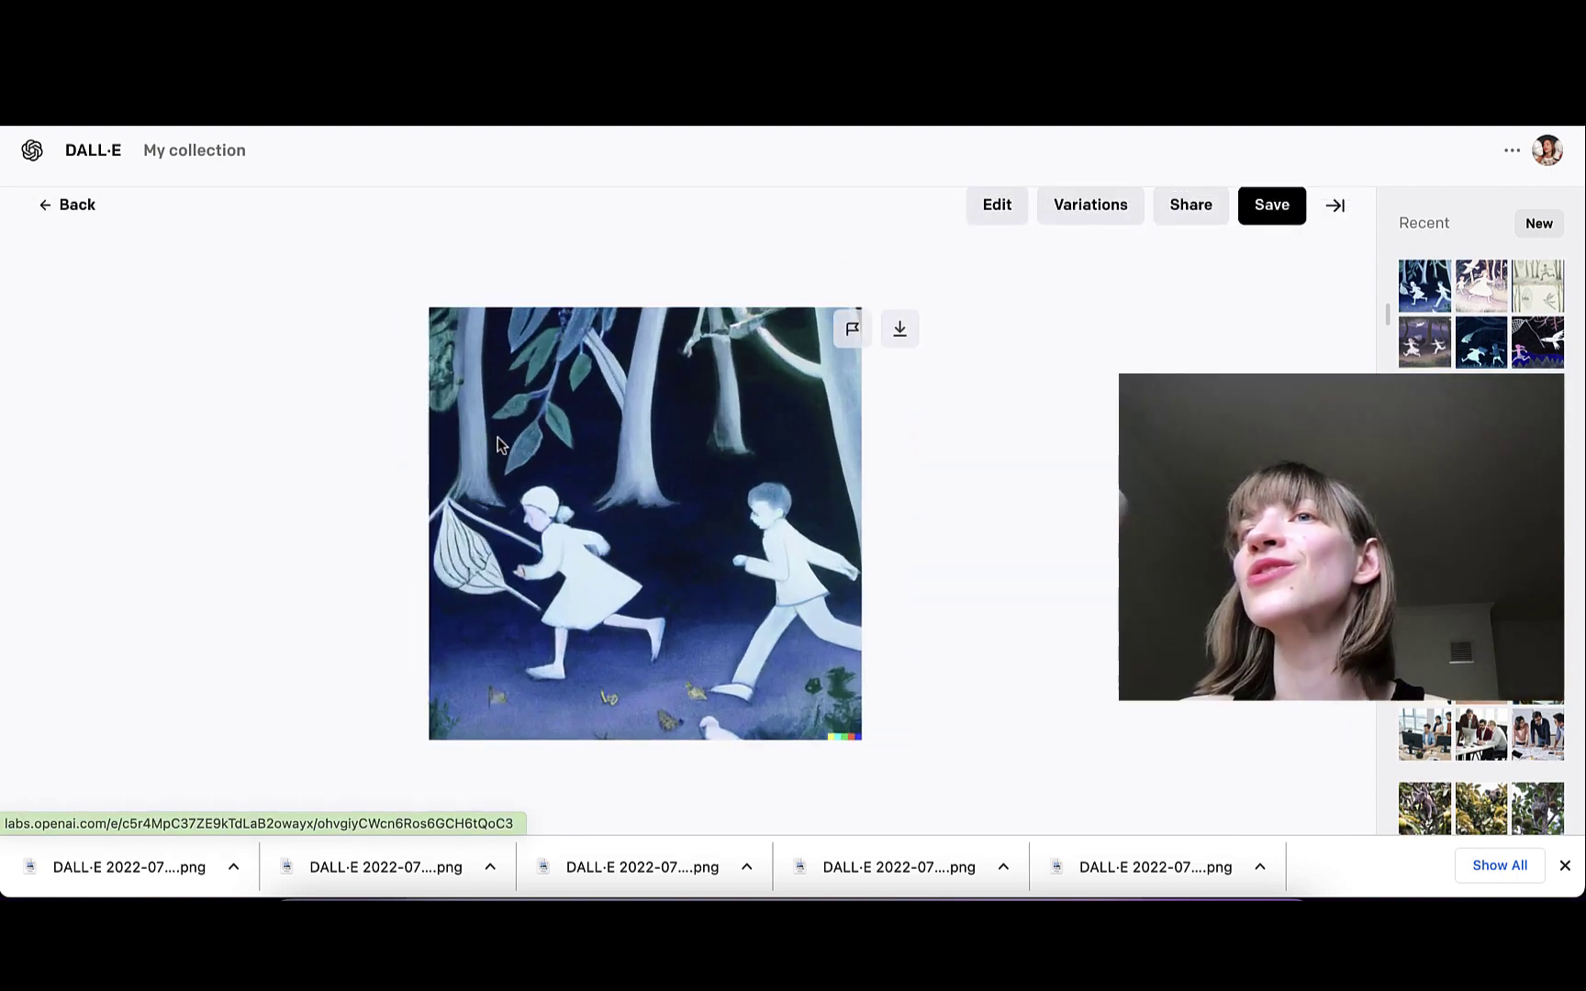
key("Right")
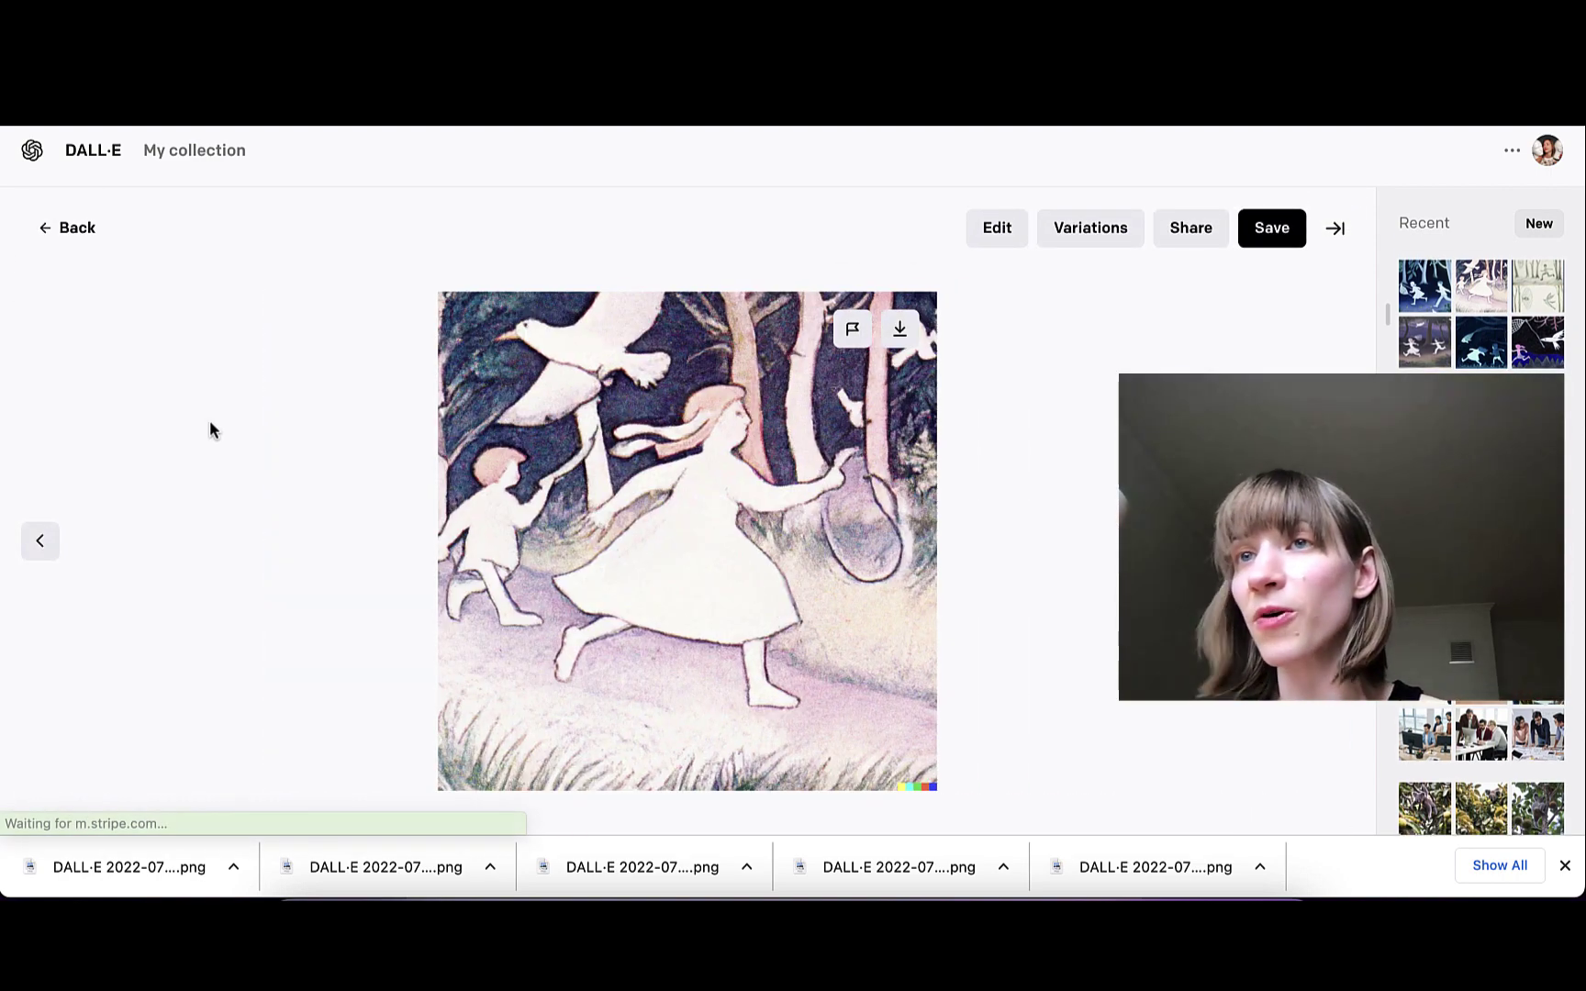
key("Right")
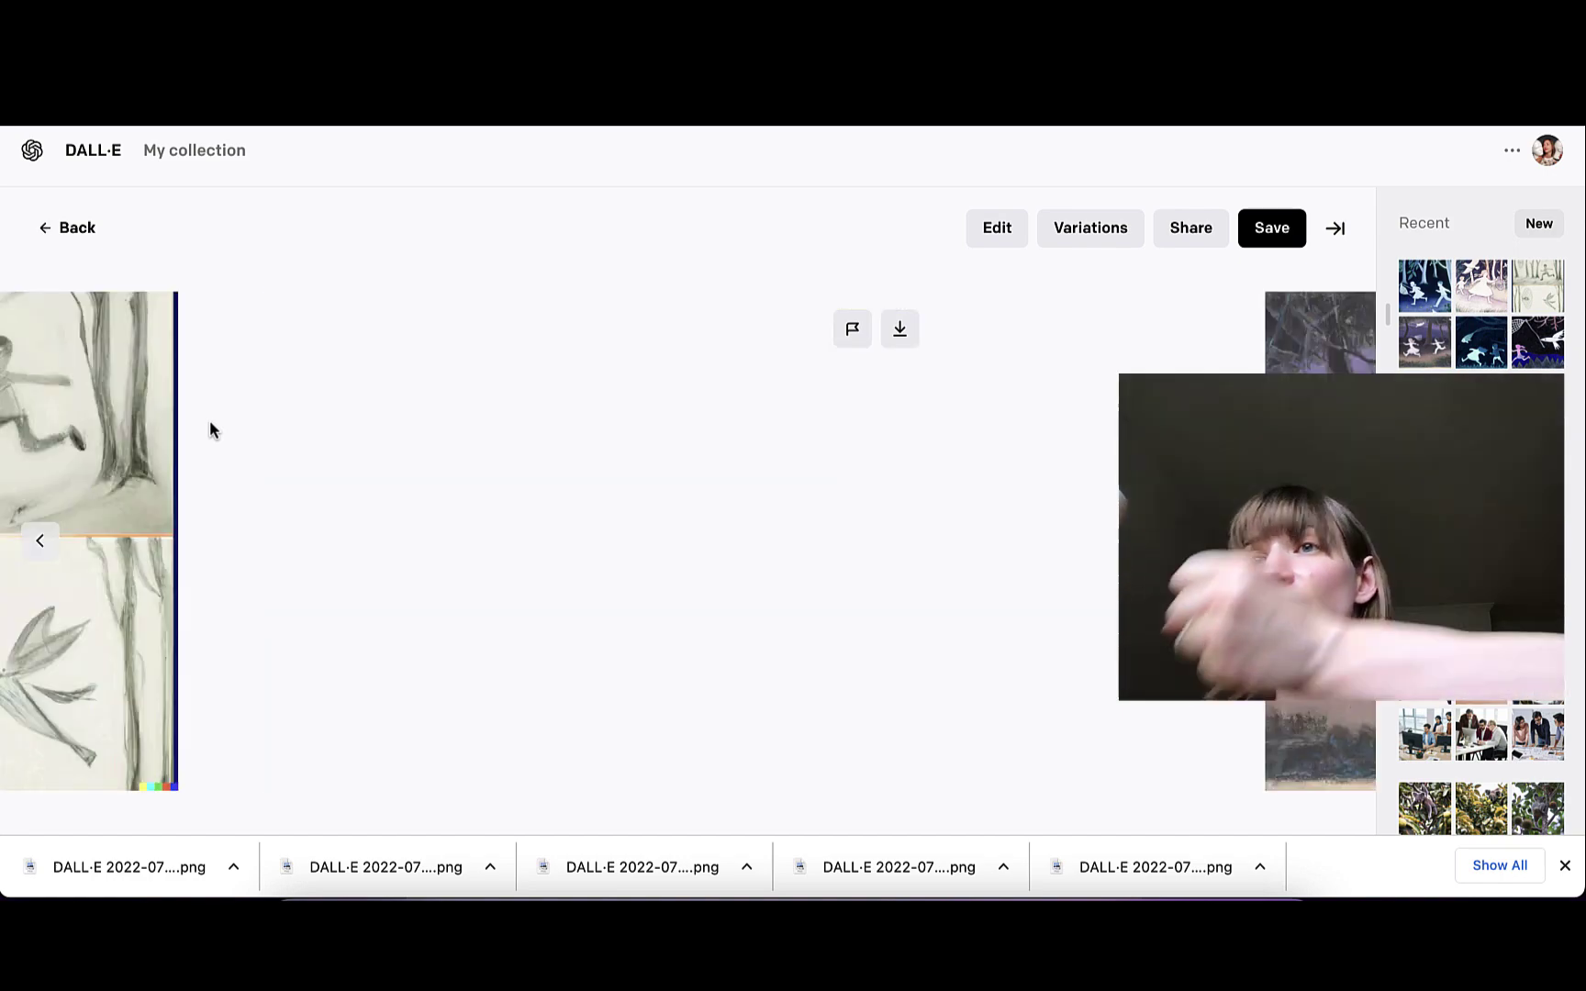
key("Right")
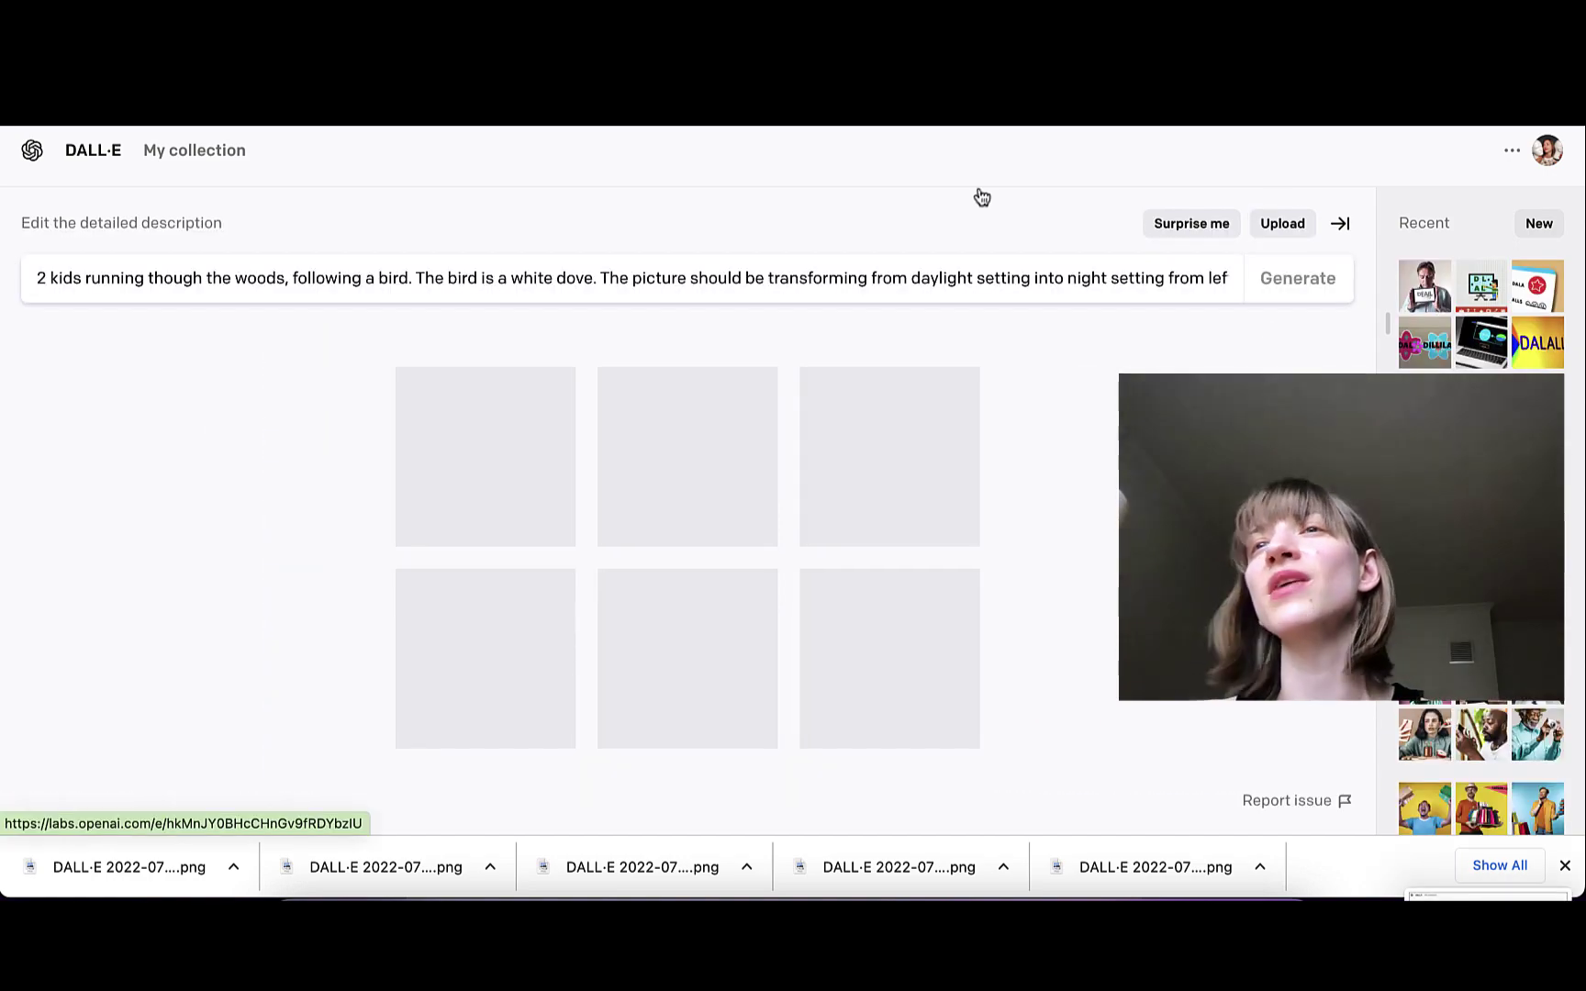
key("super+shift+4")
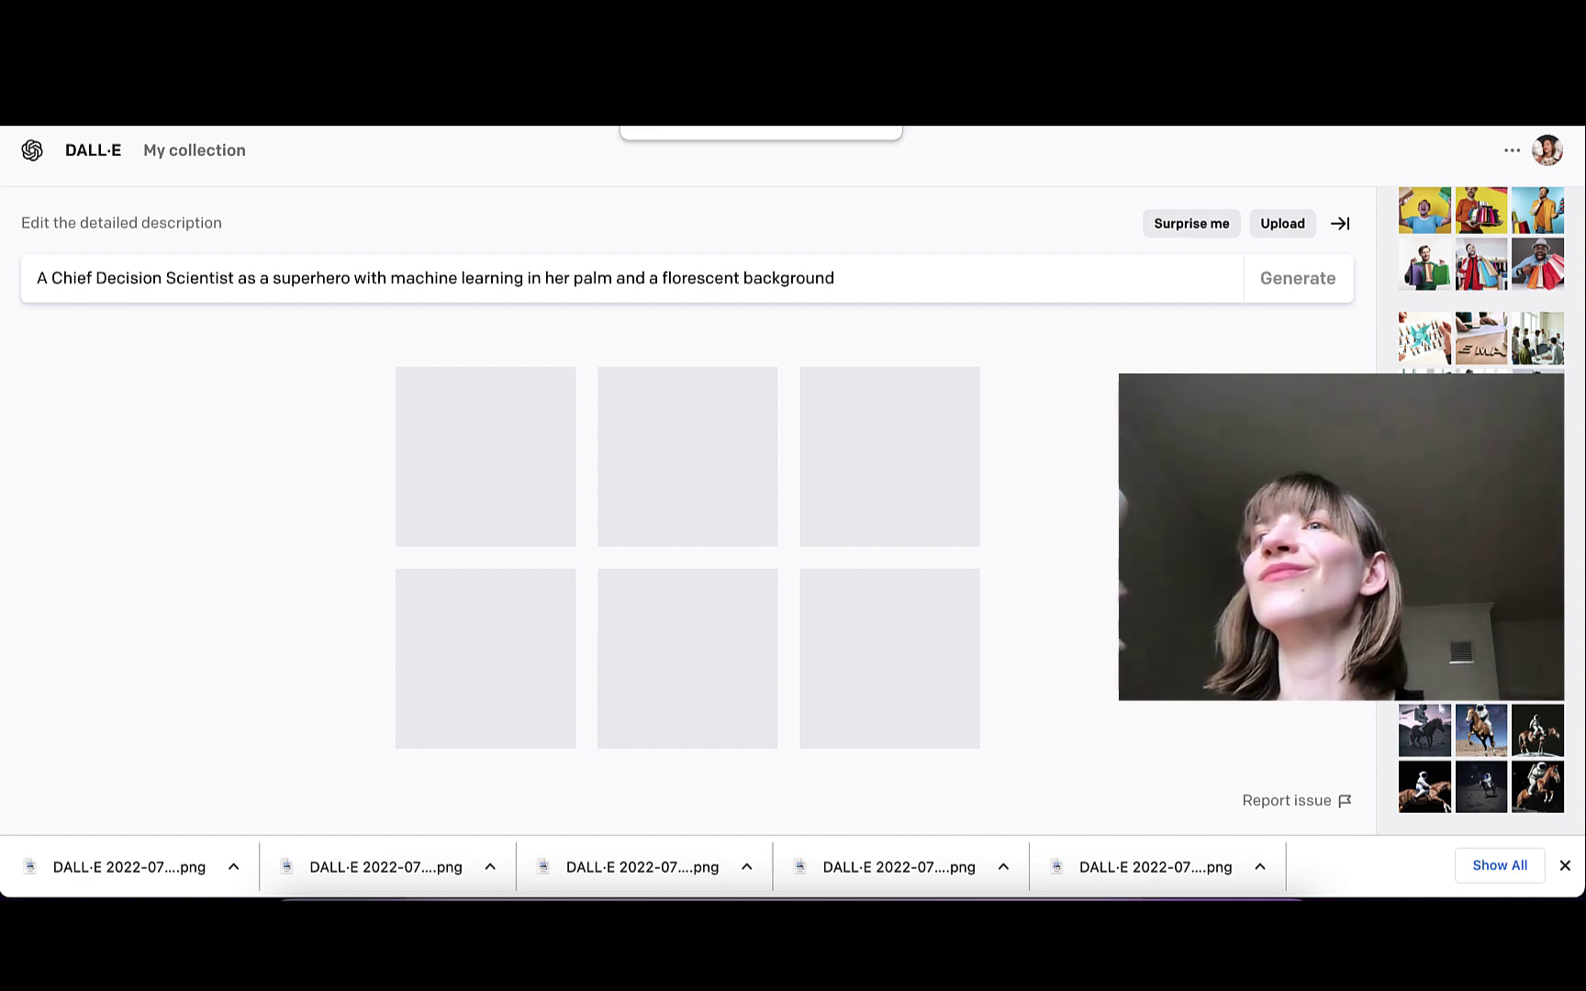
Browse the superhero portraits enlarged, close the viewer, and open the Spherical Cows Grazing in Flatland results
left_click(891, 723)
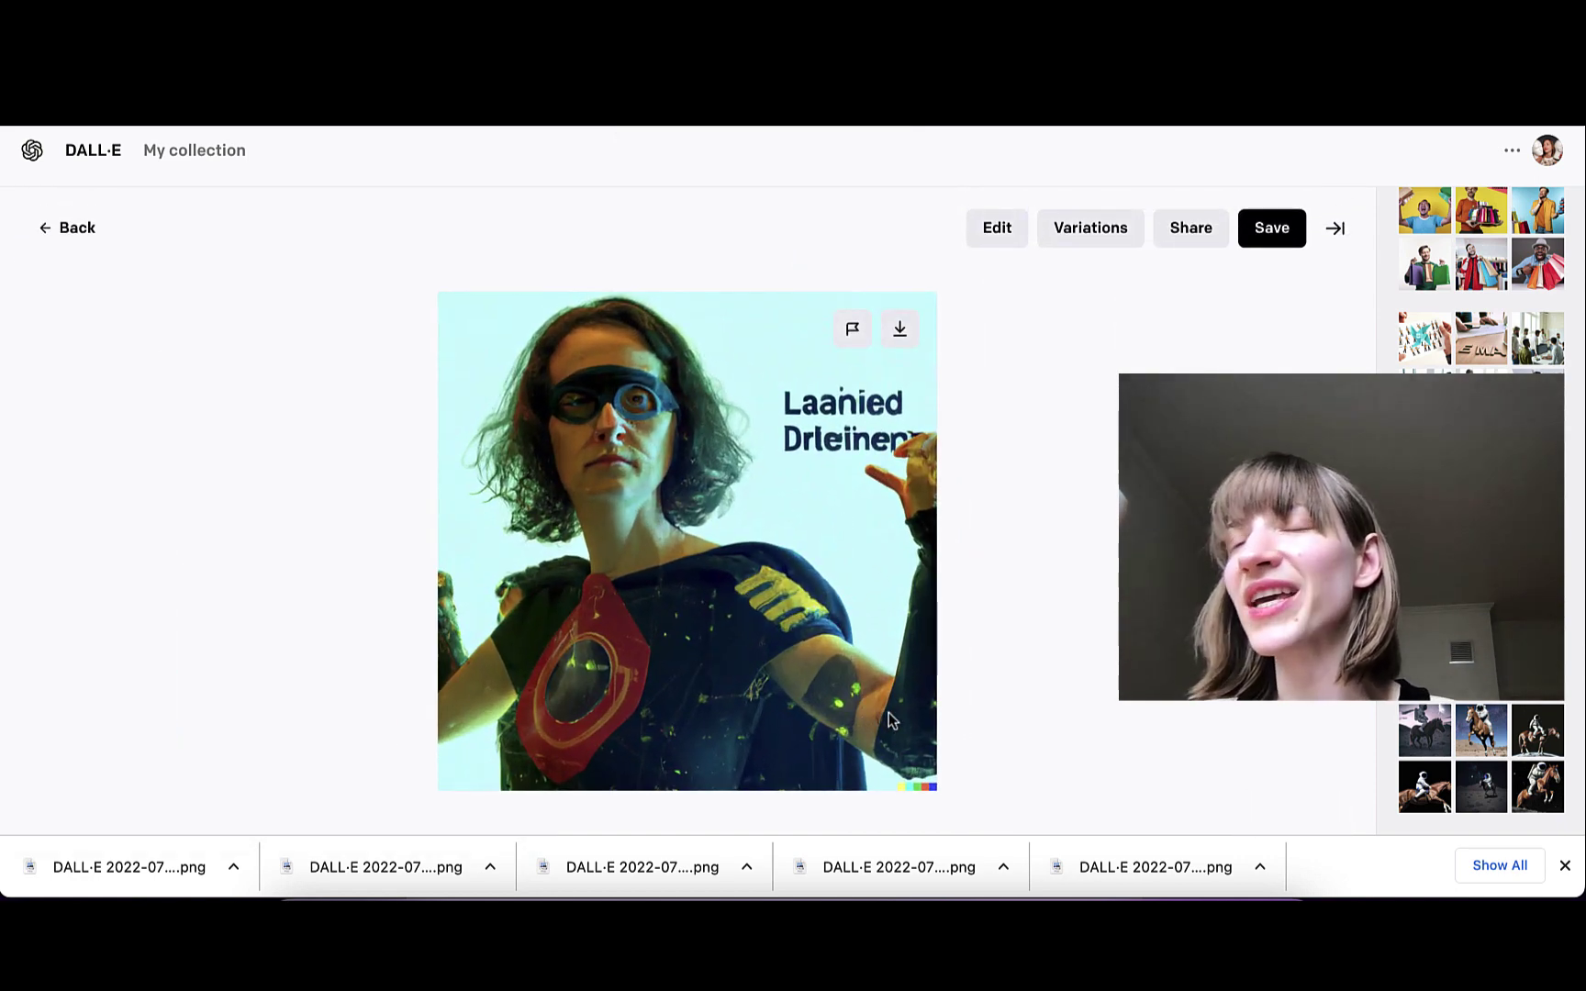
key("Right")
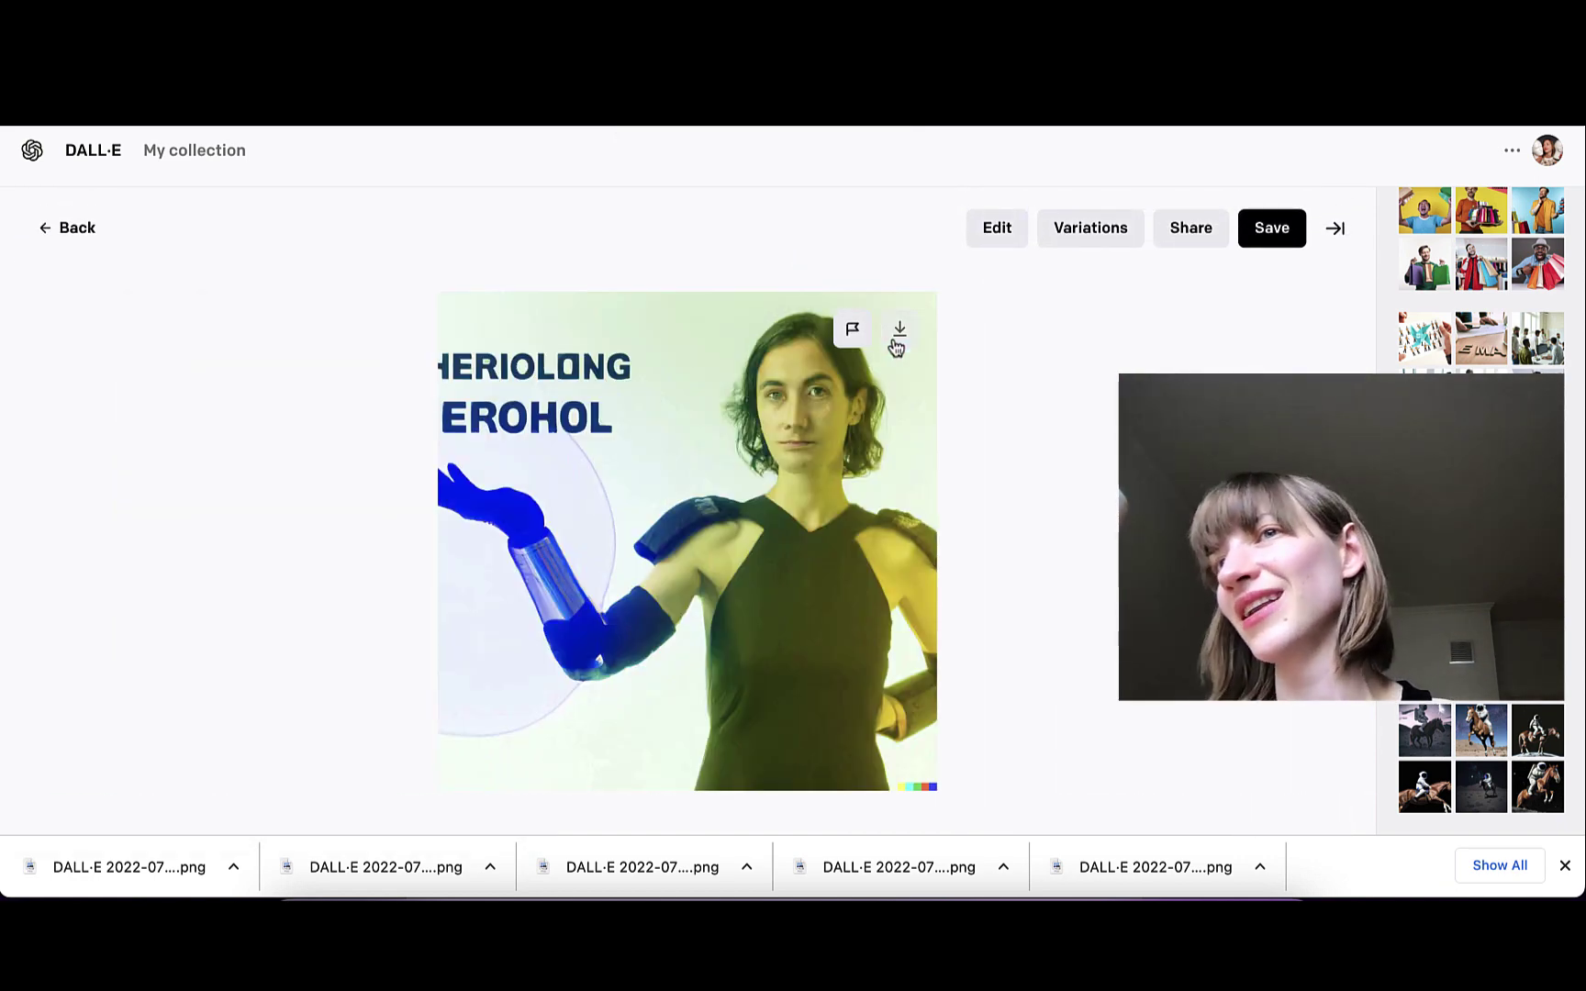
key("Right")
key("Right")
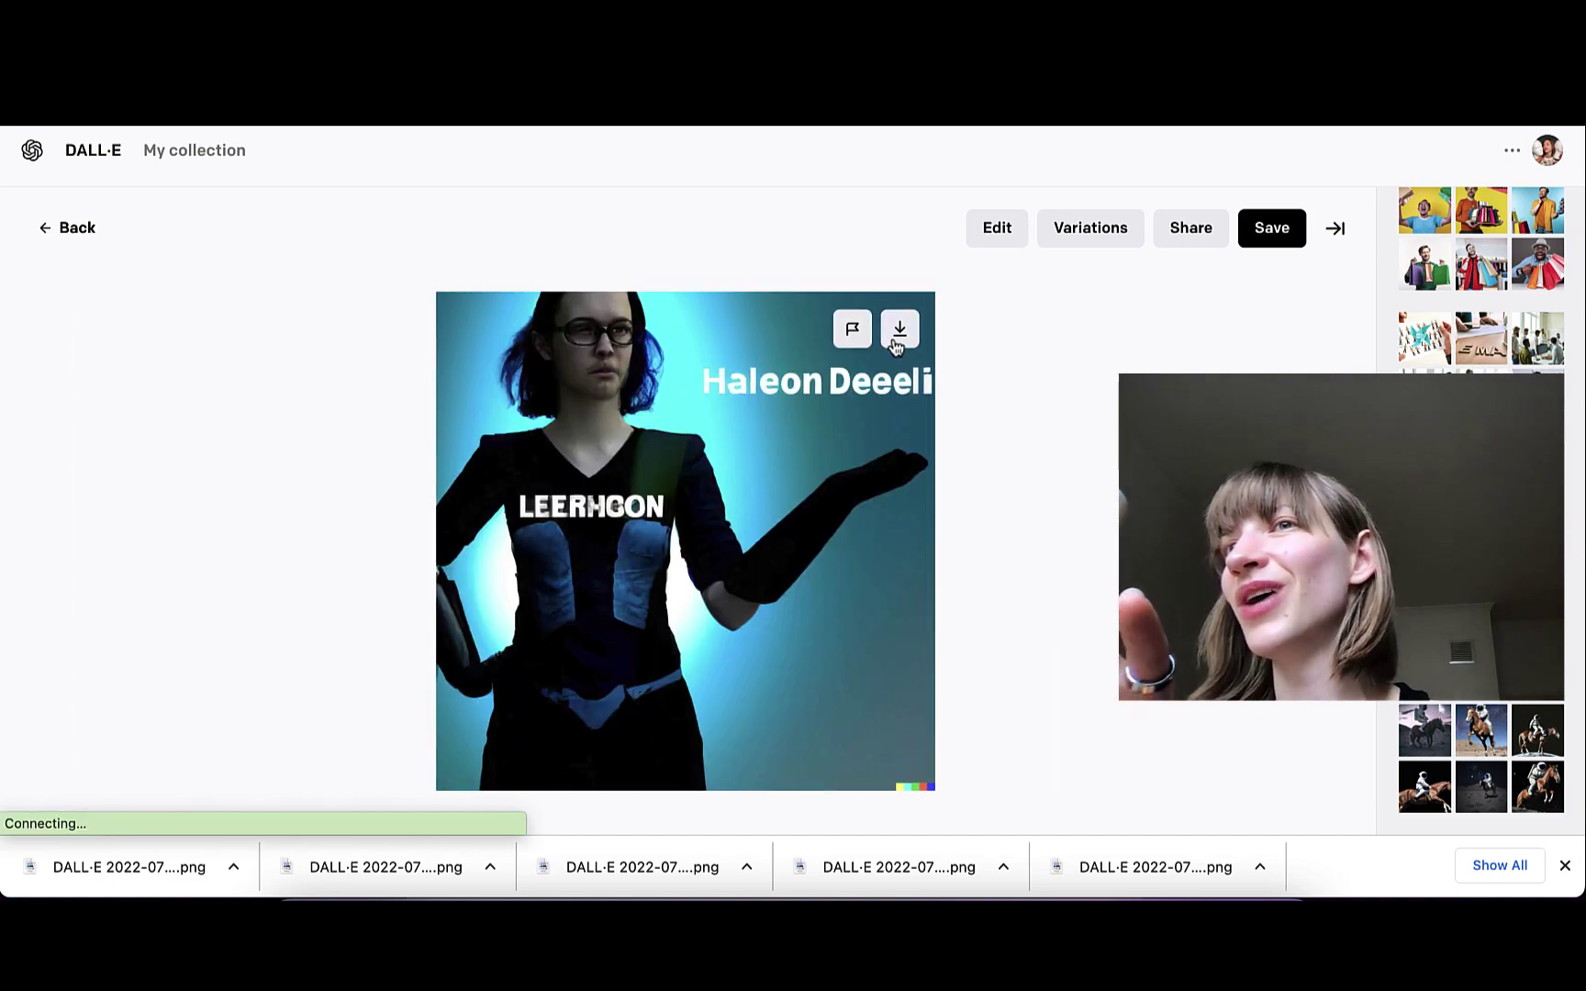
key("Right")
key("Escape")
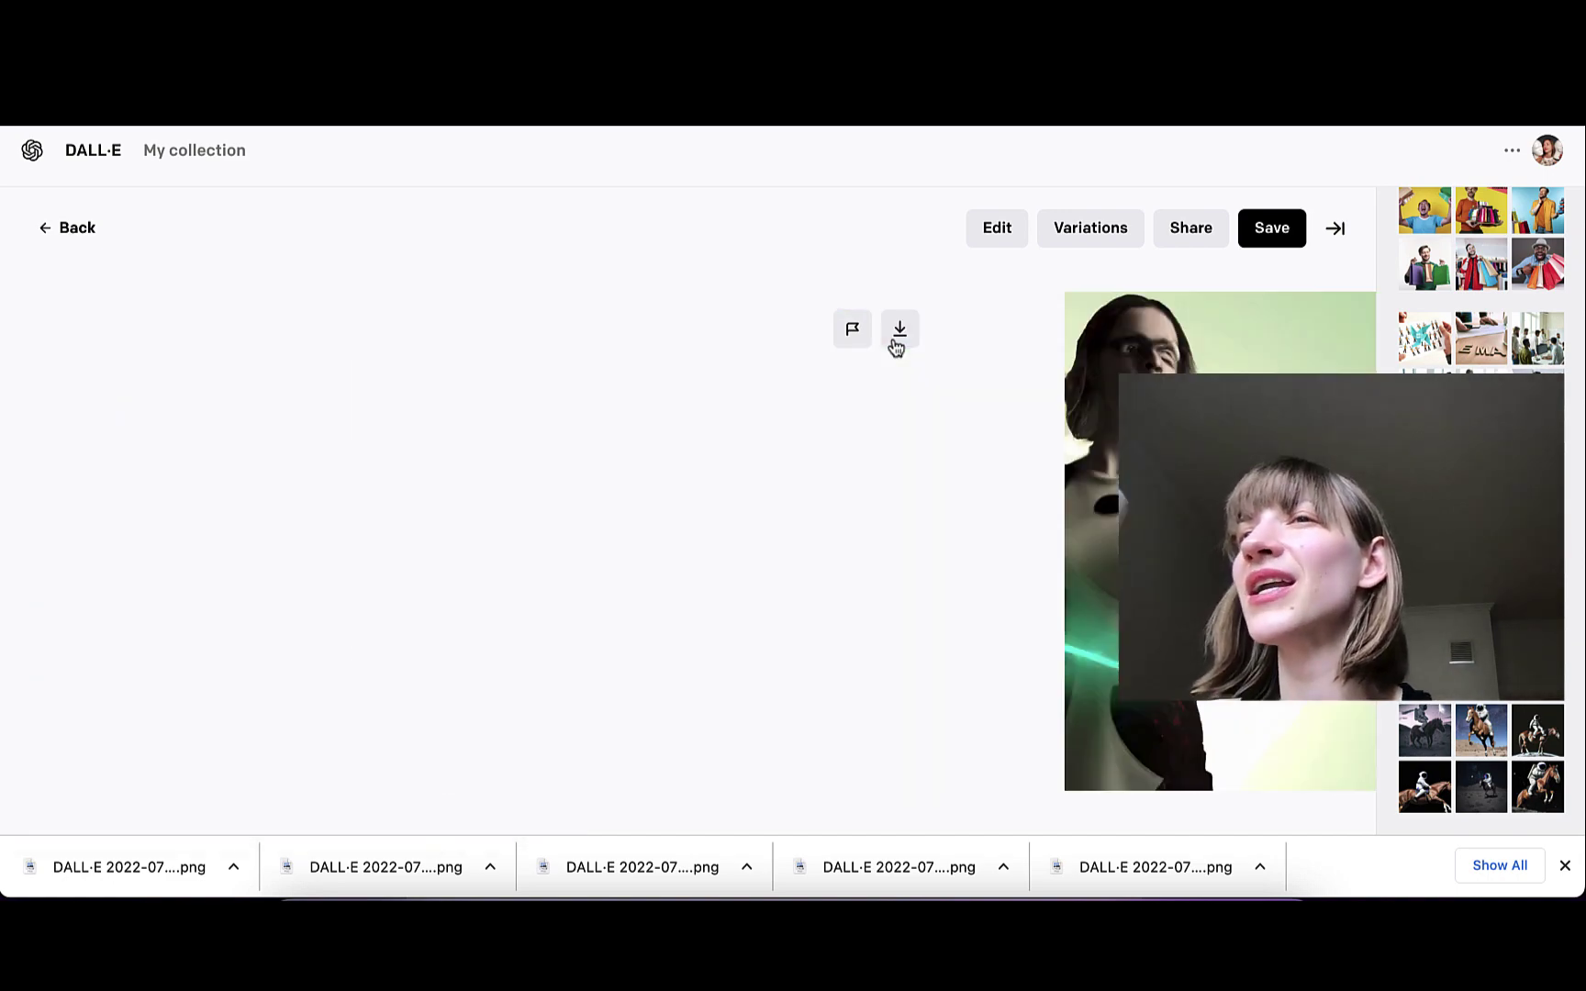
left_click(1474, 790)
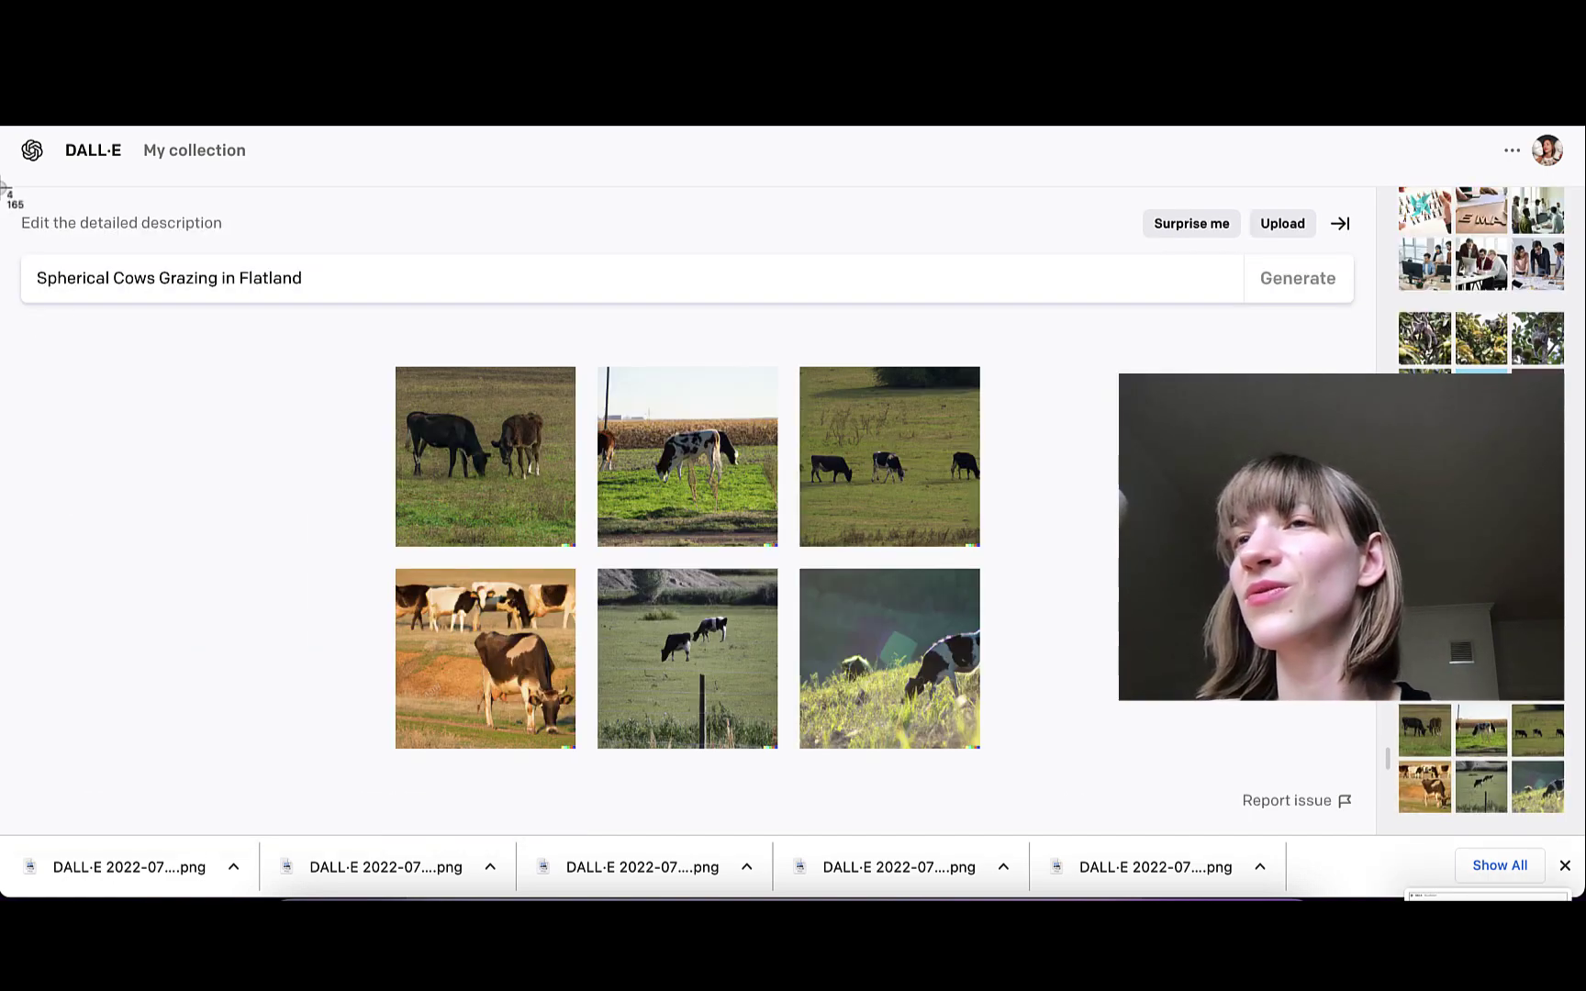
Go to the Diogenes statue results and download the first two laughing statue images
key("alt+Left")
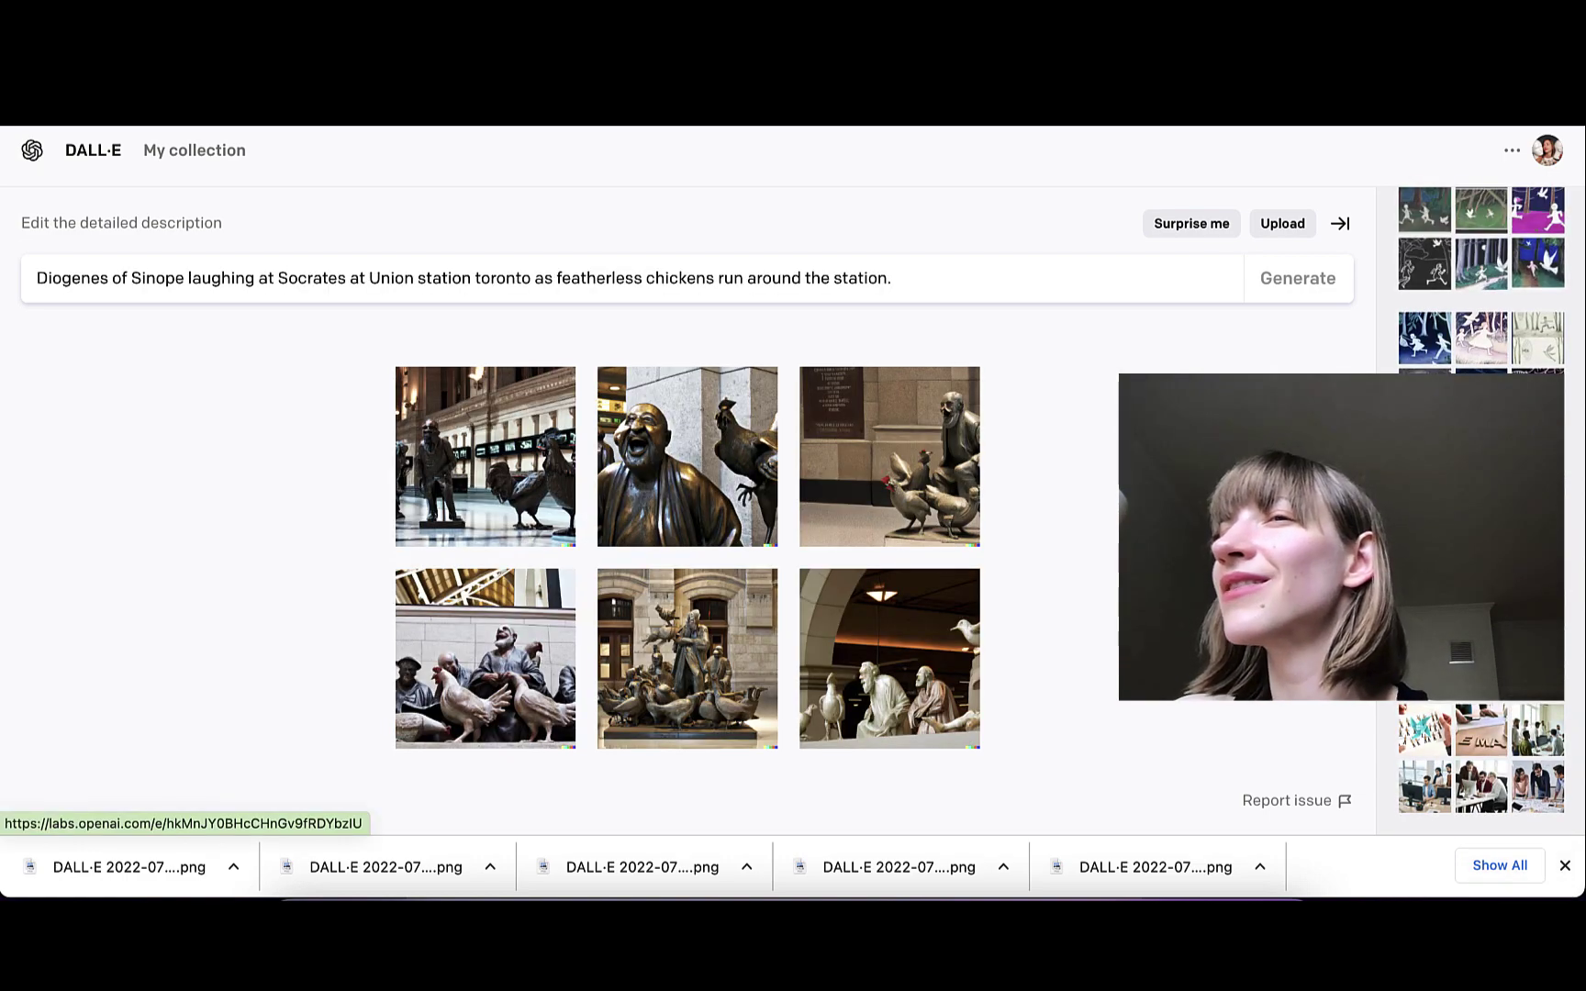
key("alt+Left")
left_click(899, 328)
key("Right")
left_click(900, 328)
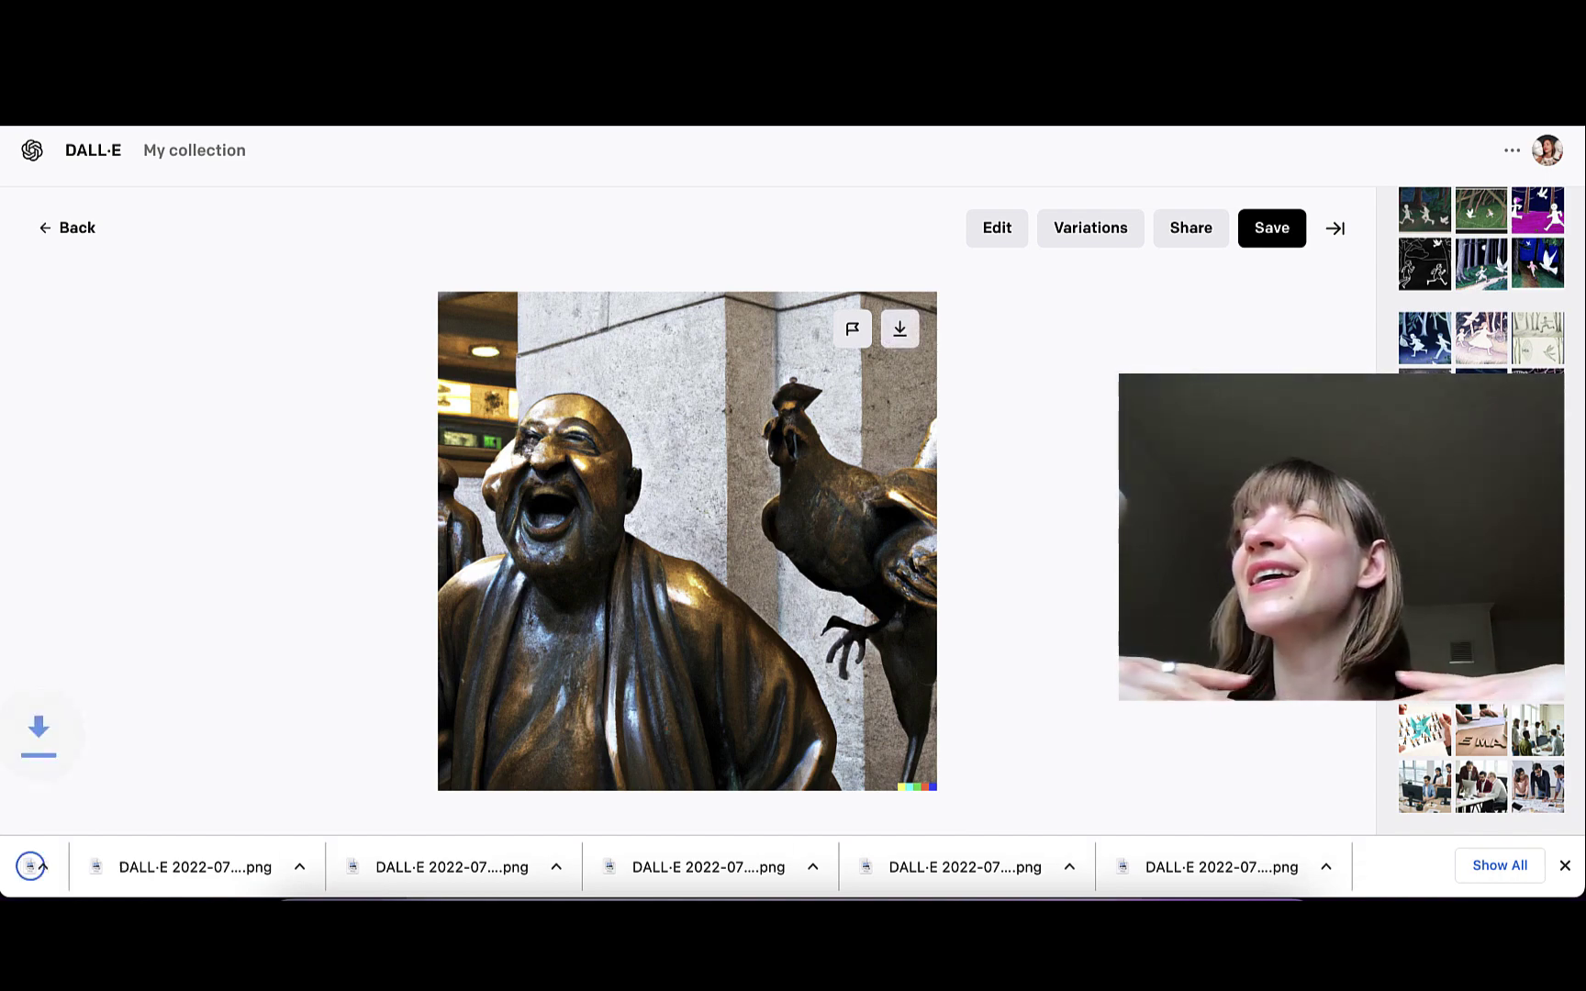
Browse the remaining statue images, return to the grid, and open the first cheesecake image
key("Right")
key("Right")
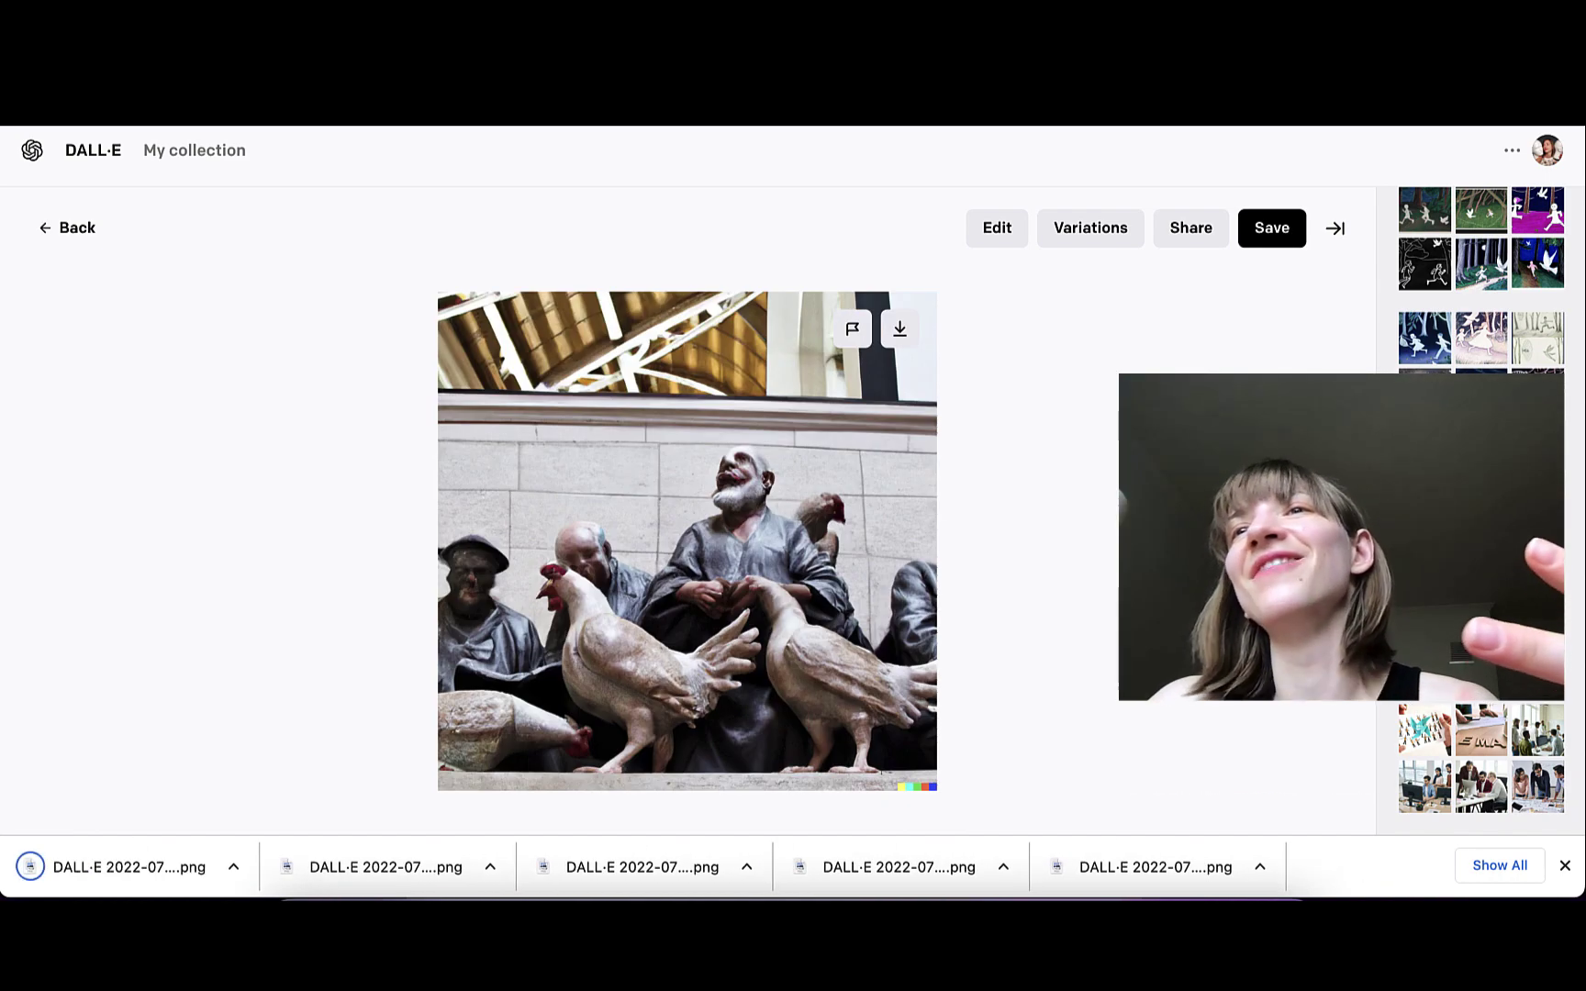
key("Right")
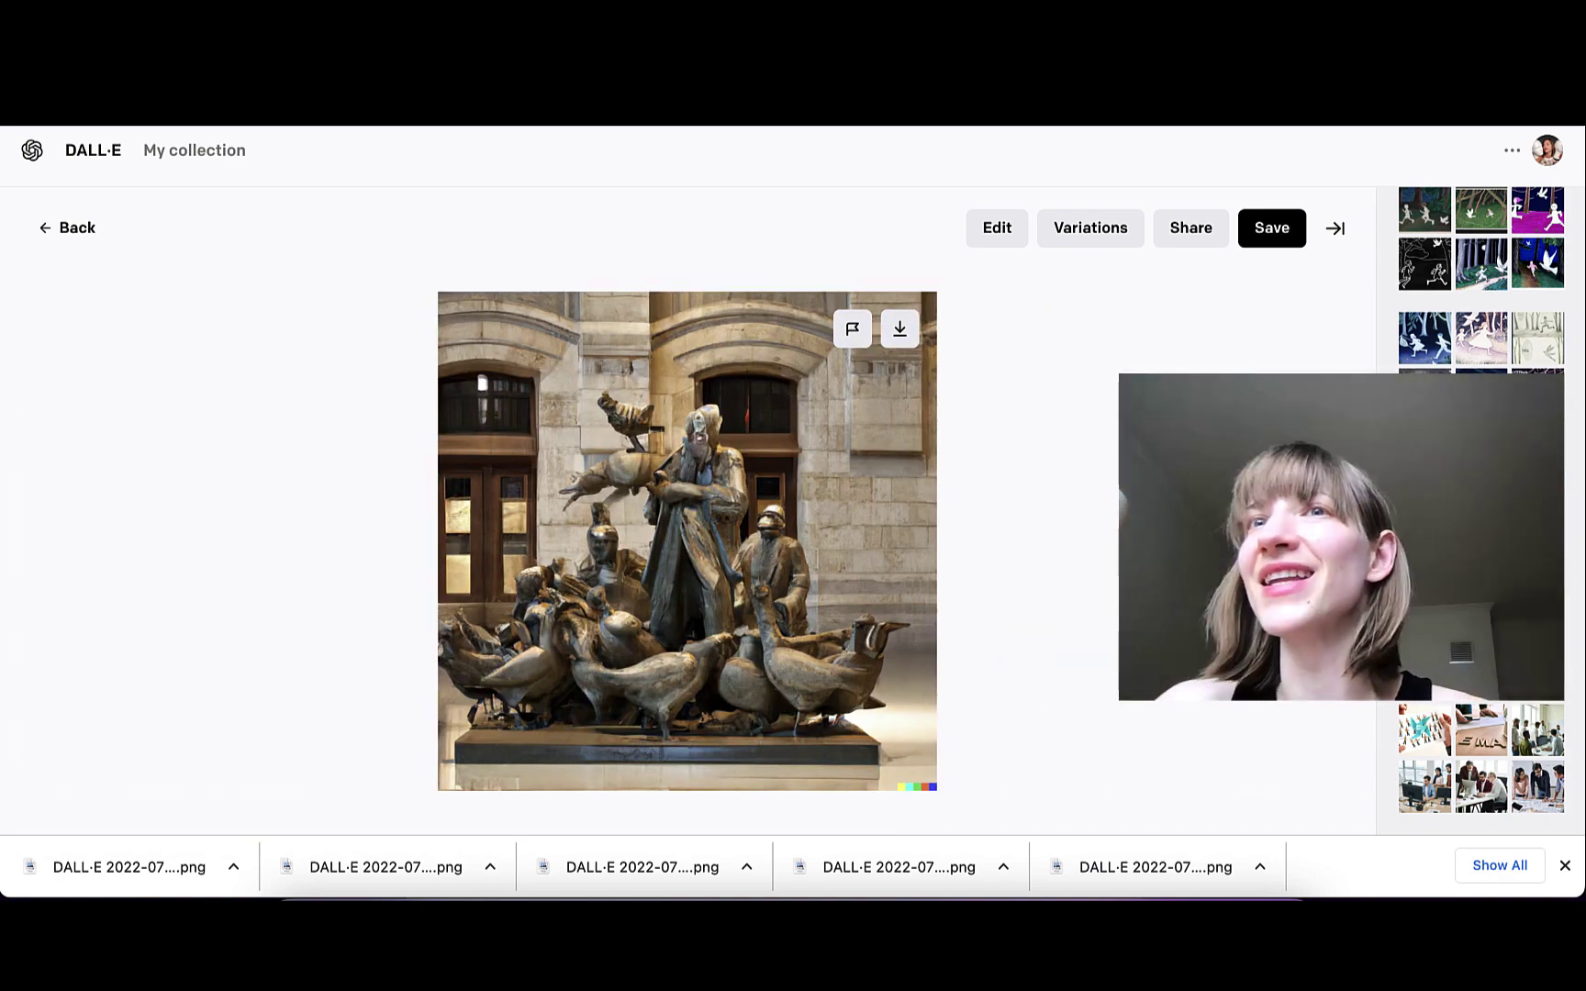
key("Right")
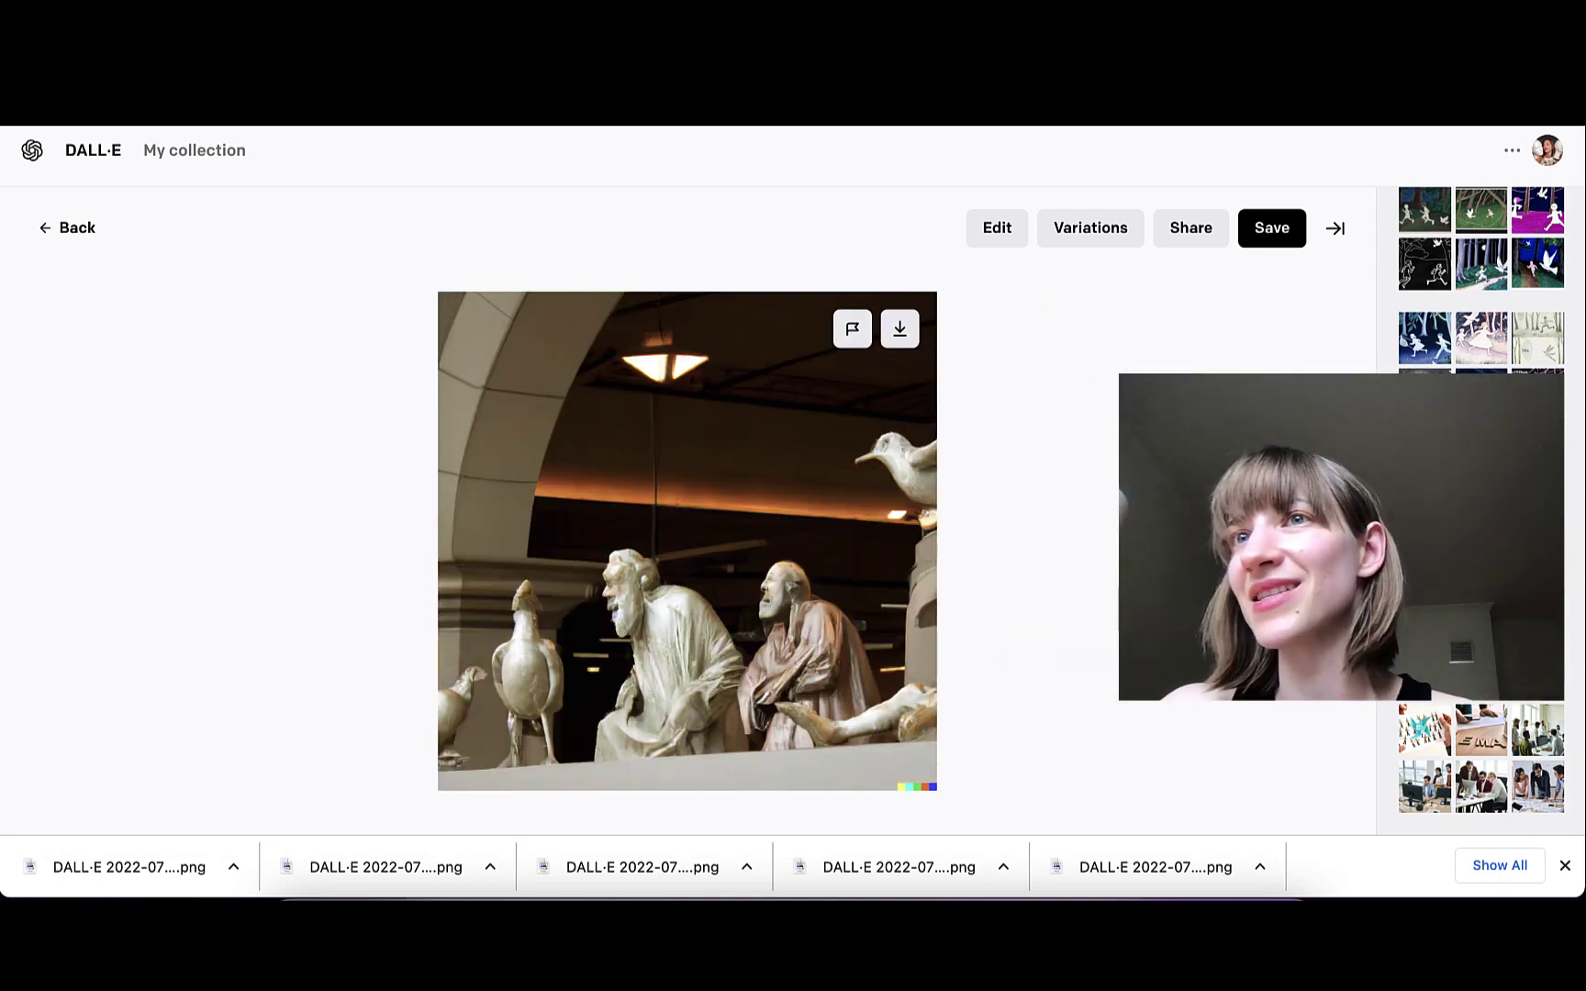
left_click(57, 235)
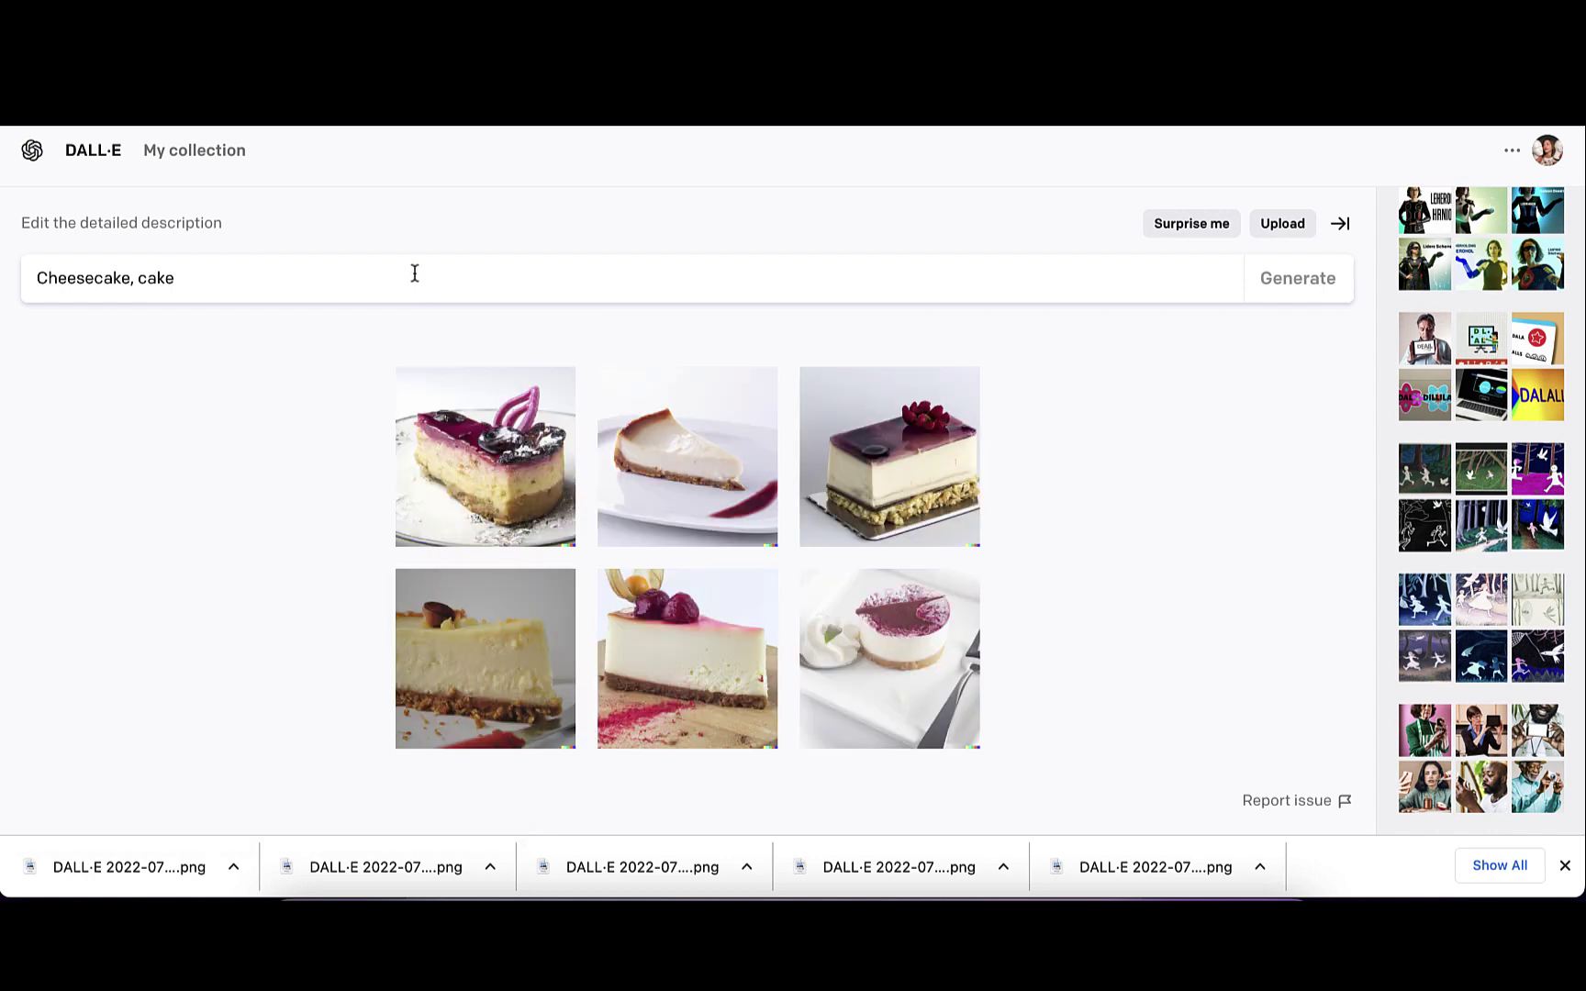
left_click(487, 422)
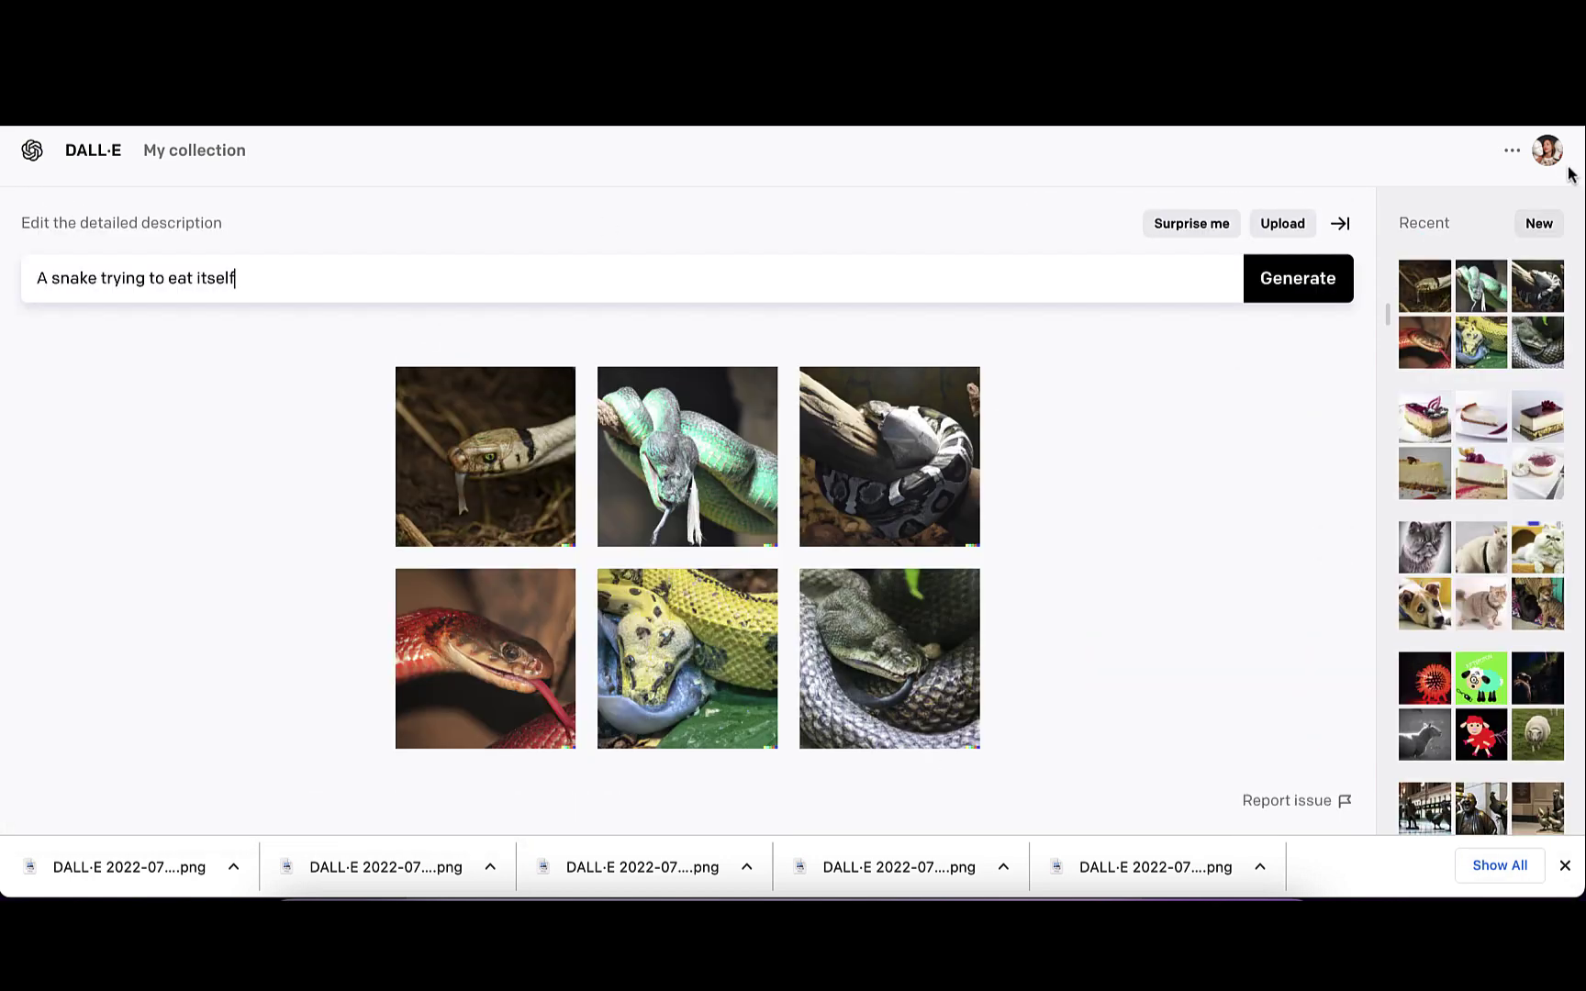
Download the coiled snake image, then view the banana image from the Monotony results
left_click(895, 463)
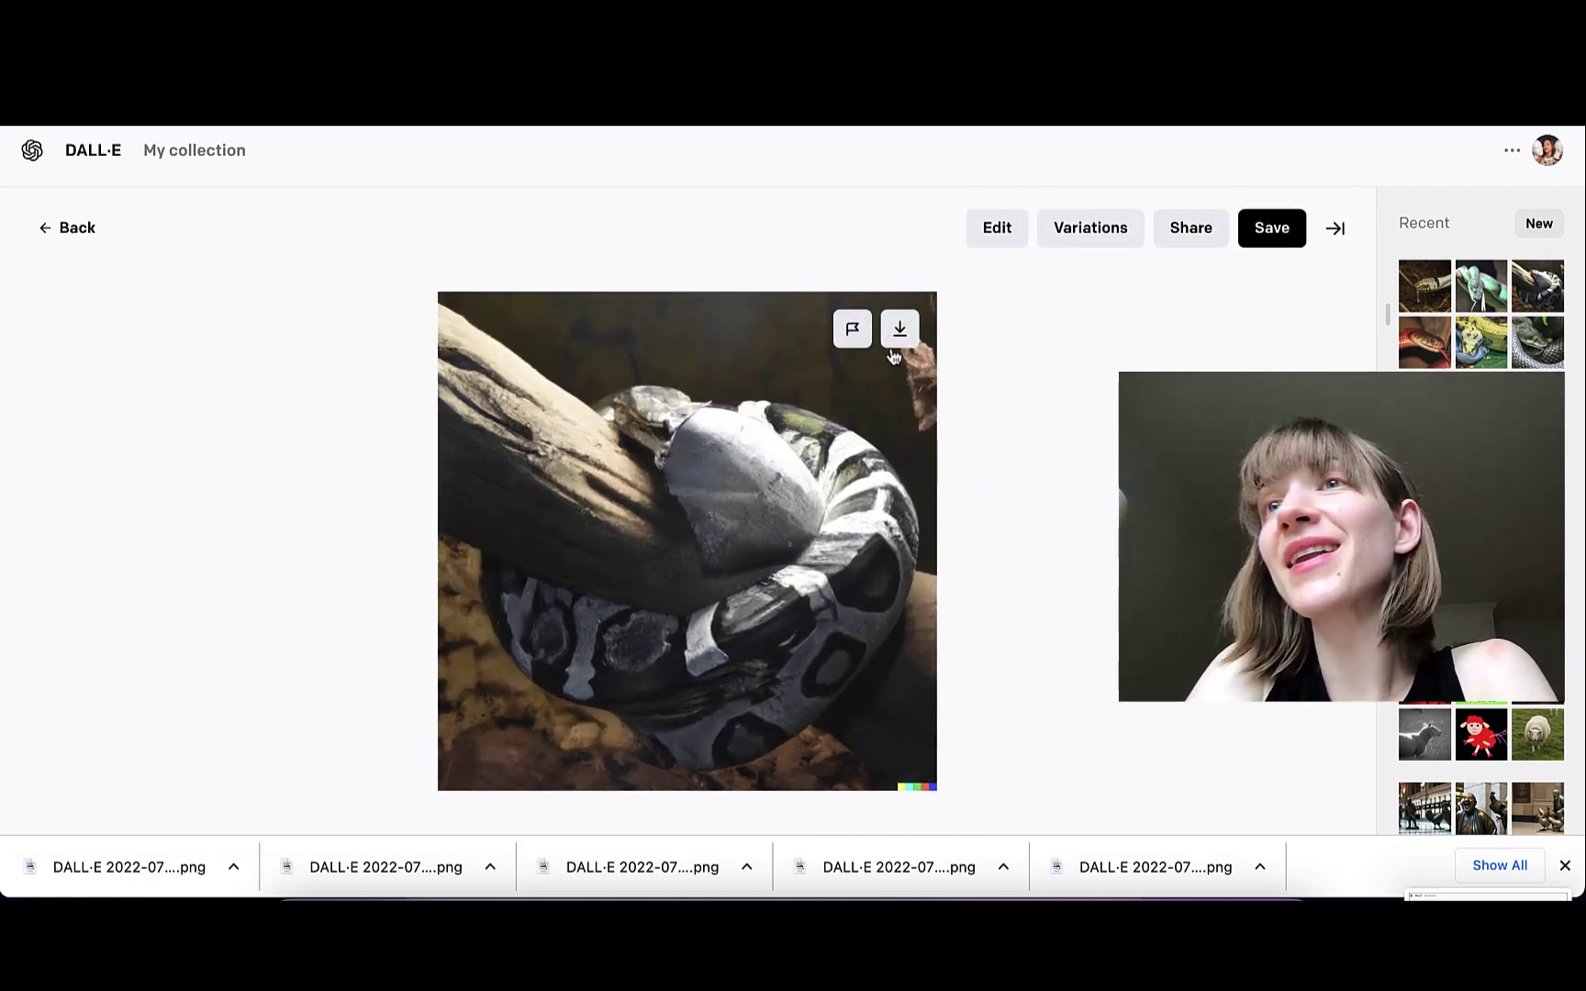
left_click(899, 333)
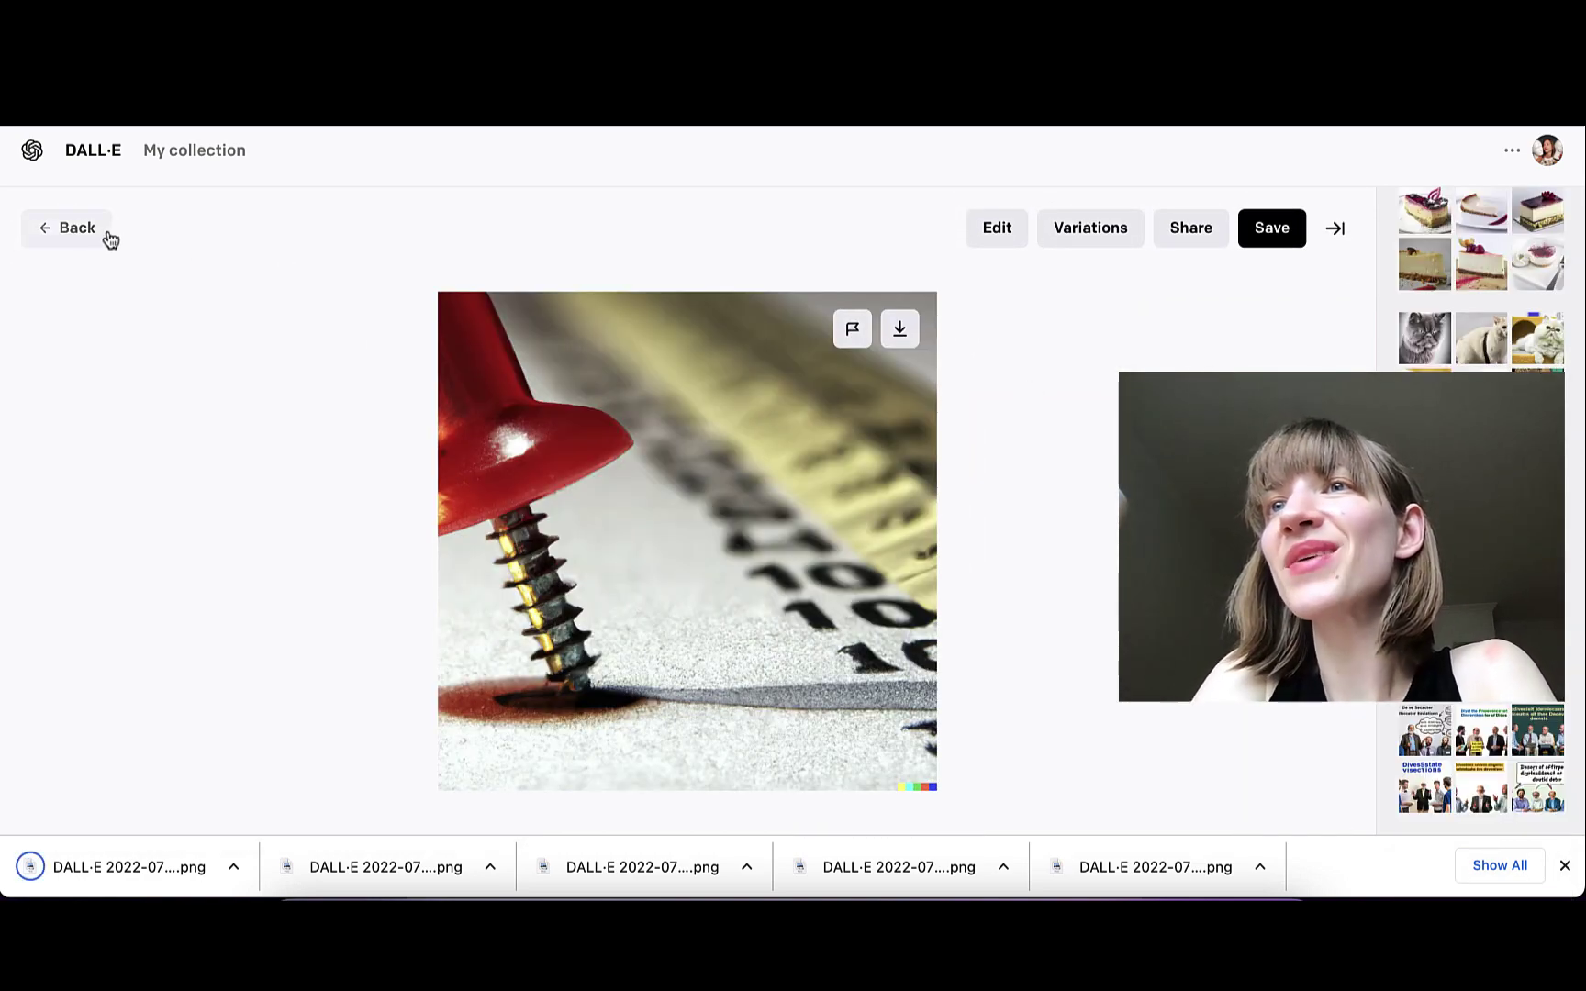
left_click(101, 231)
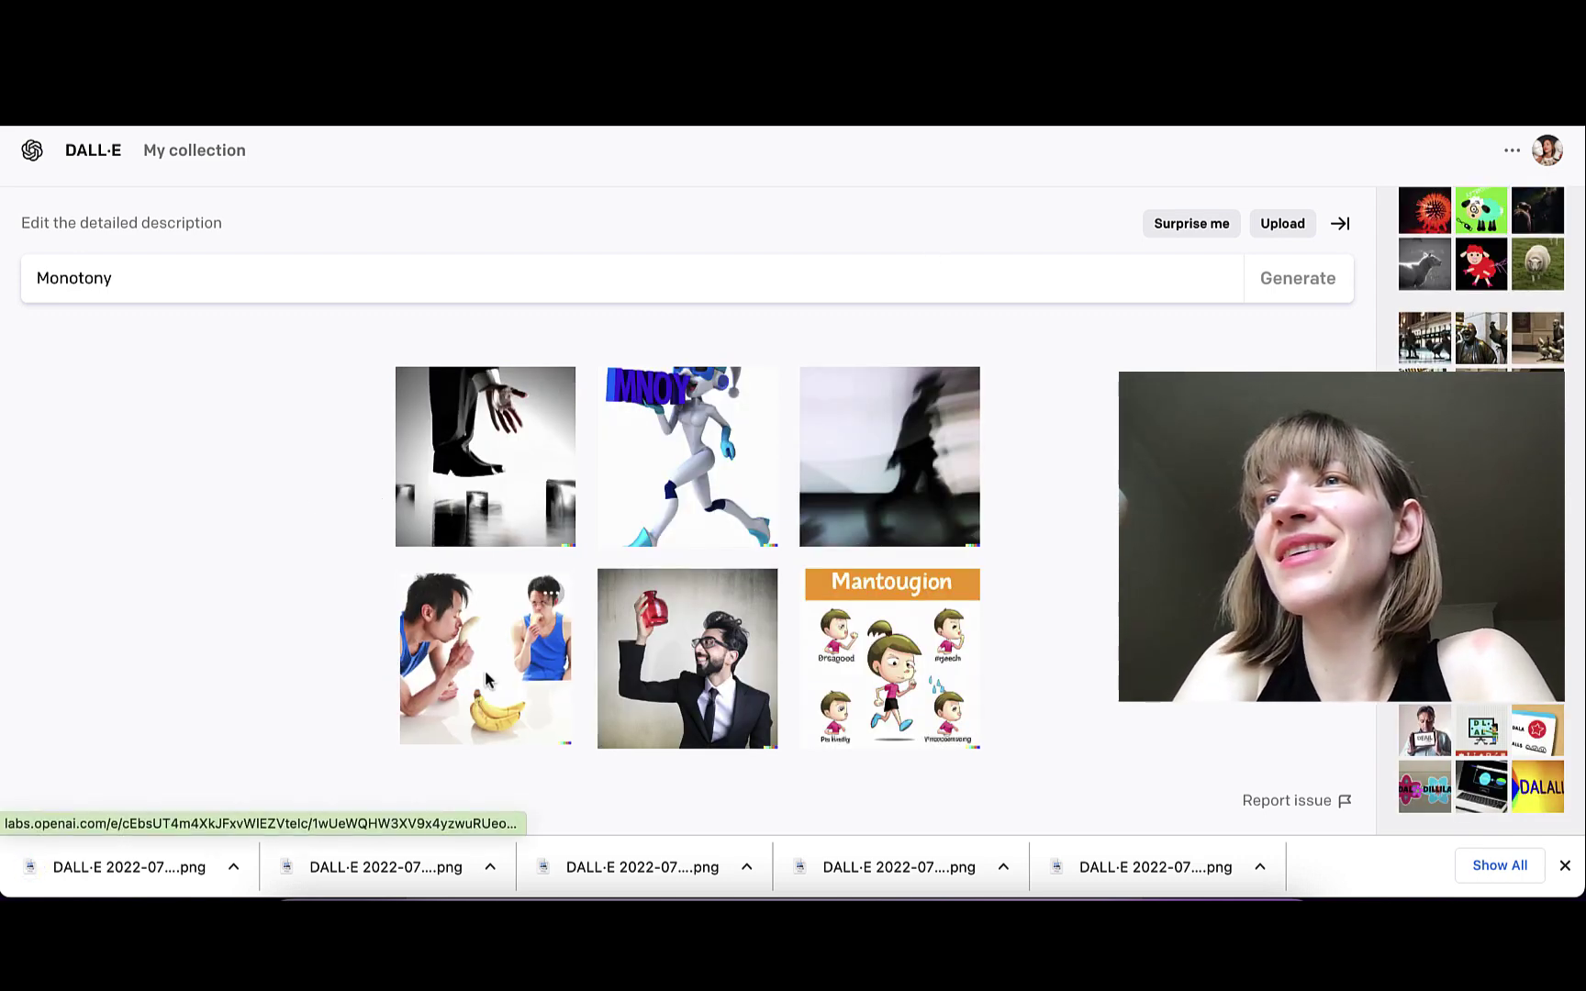
left_click(462, 648)
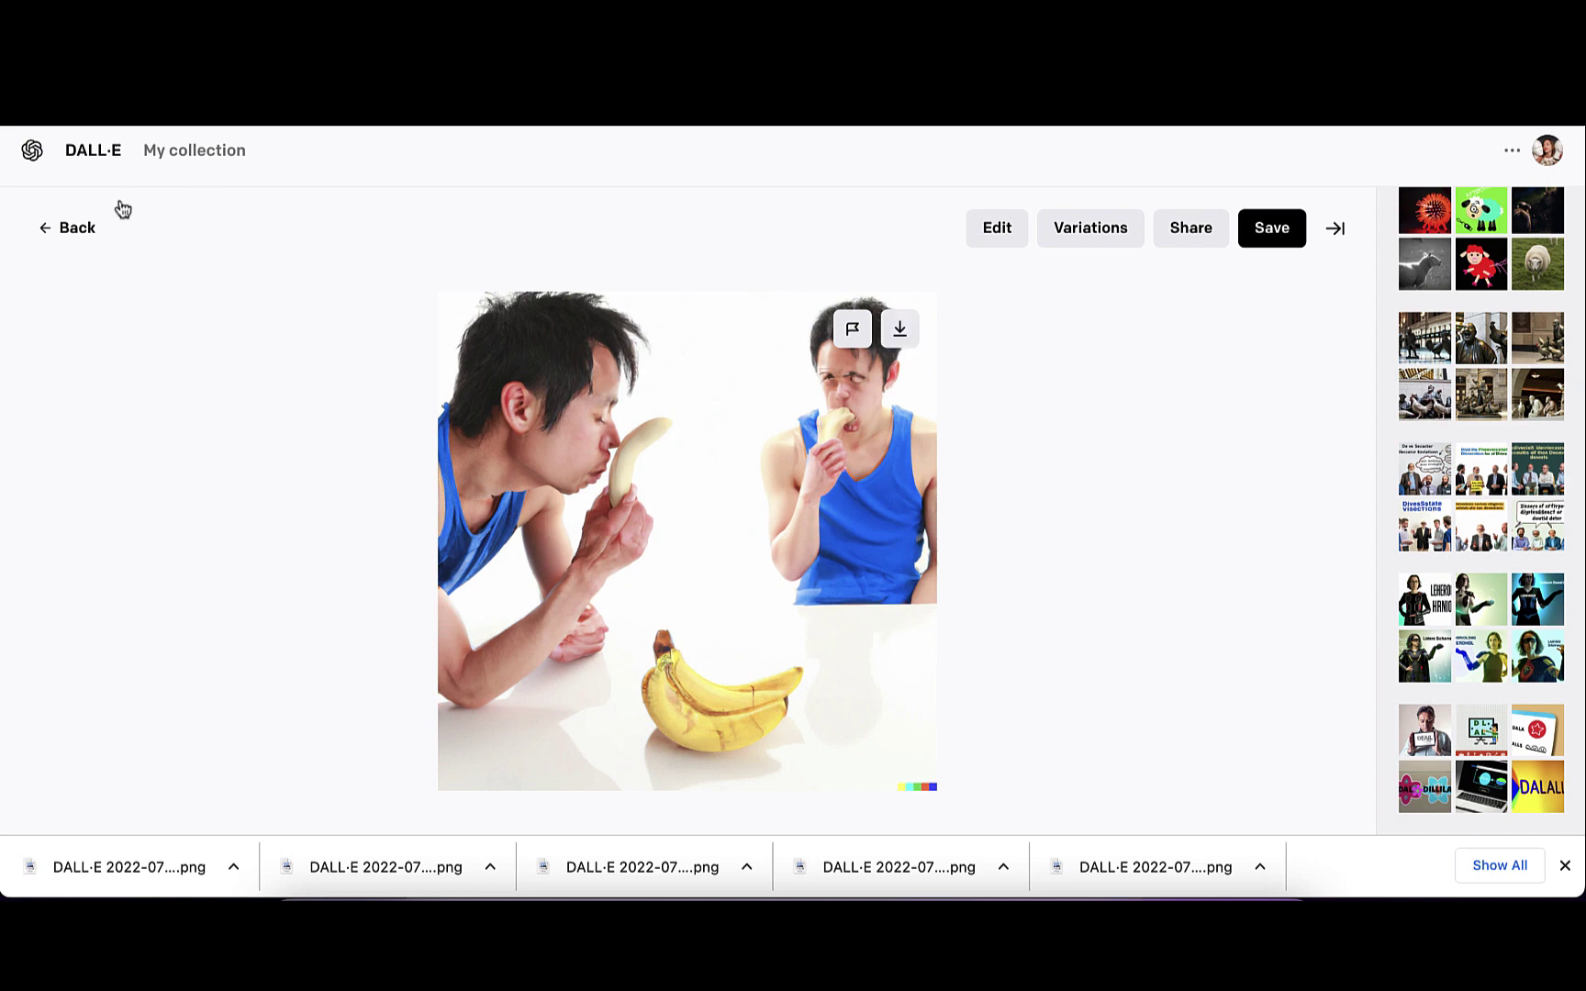
left_click(69, 230)
Browse the data-scientists images (DAT SDATII, DCATAL) and download the DATSICATS image
left_click(691, 642)
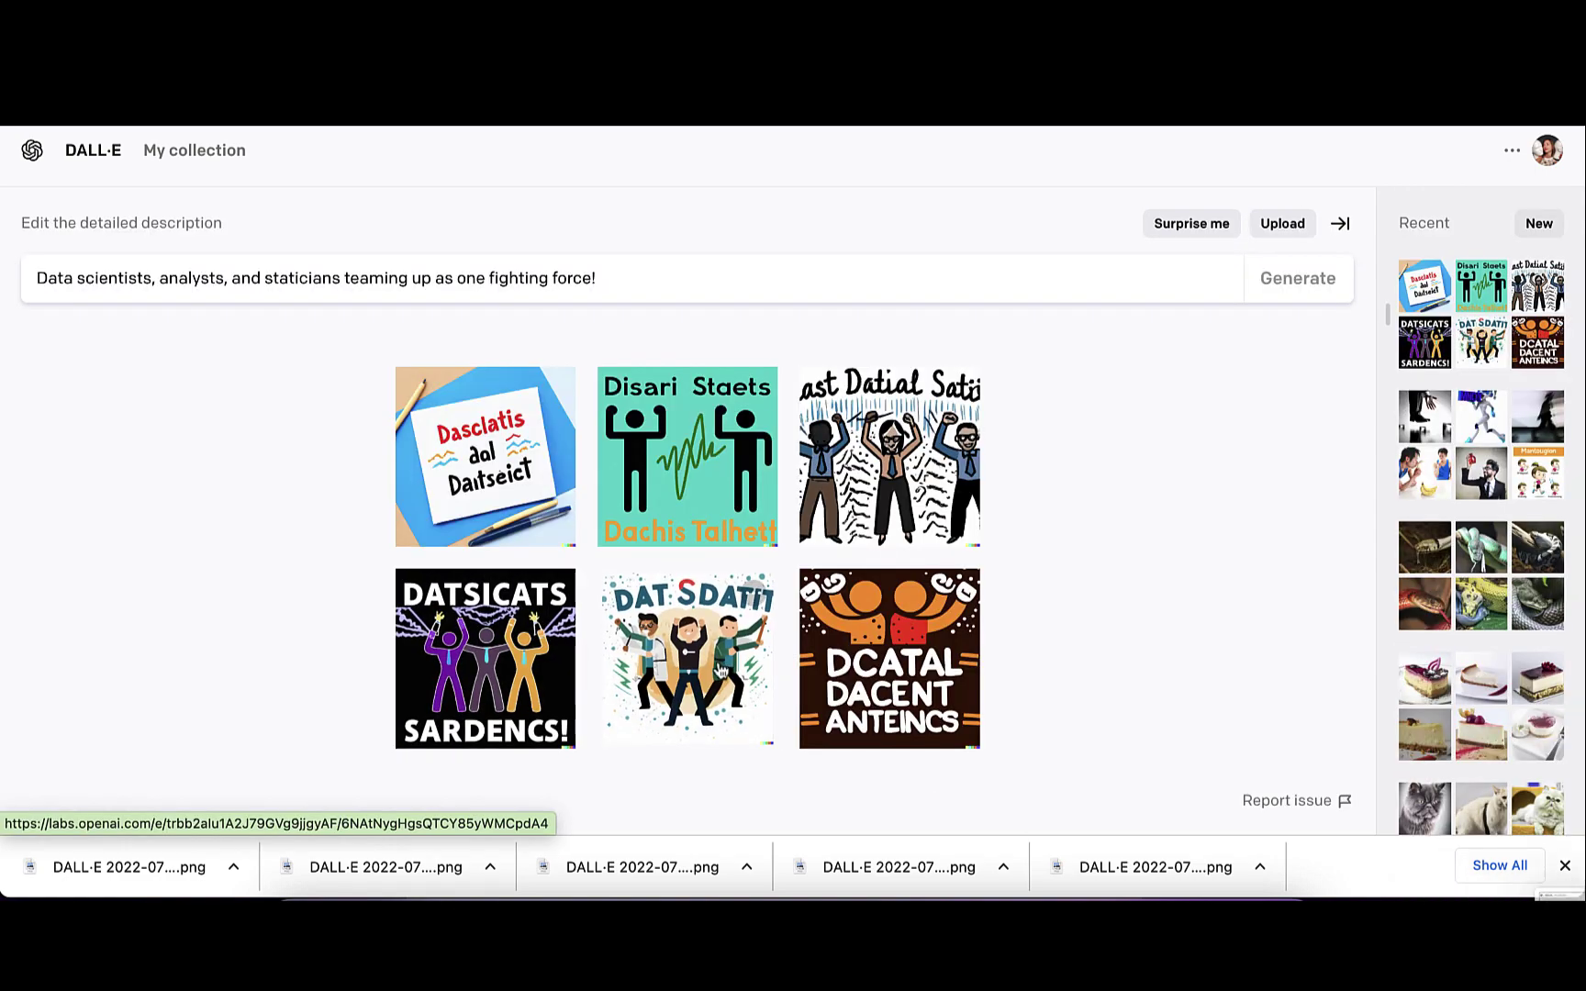
left_click(721, 671)
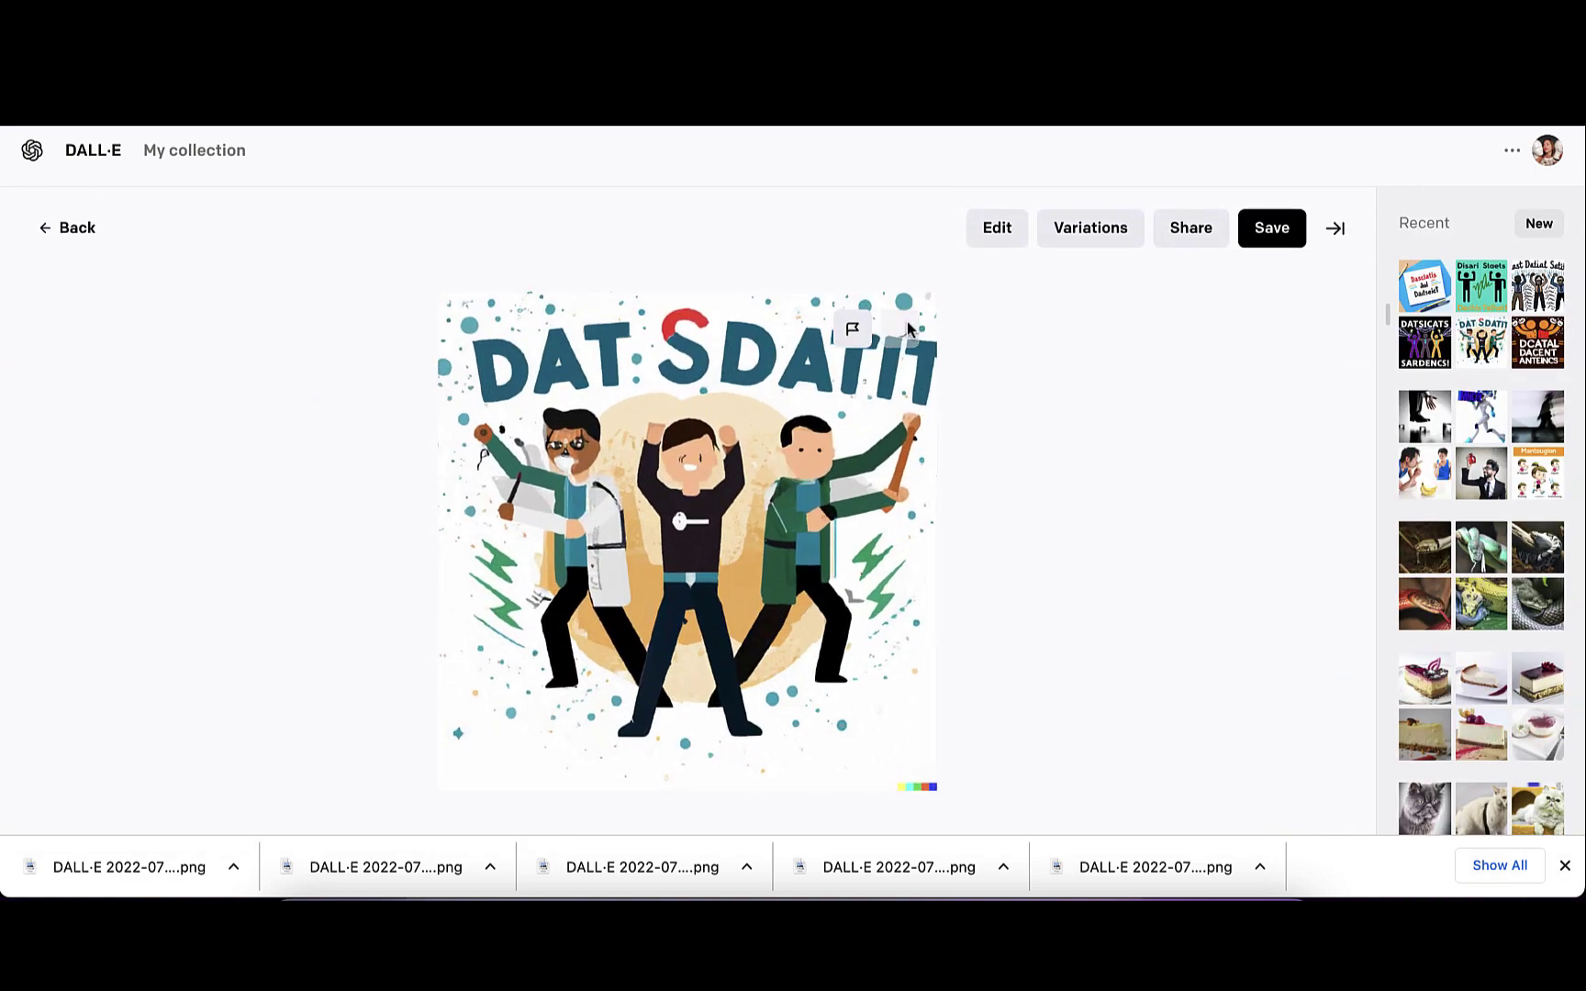
left_click(57, 225)
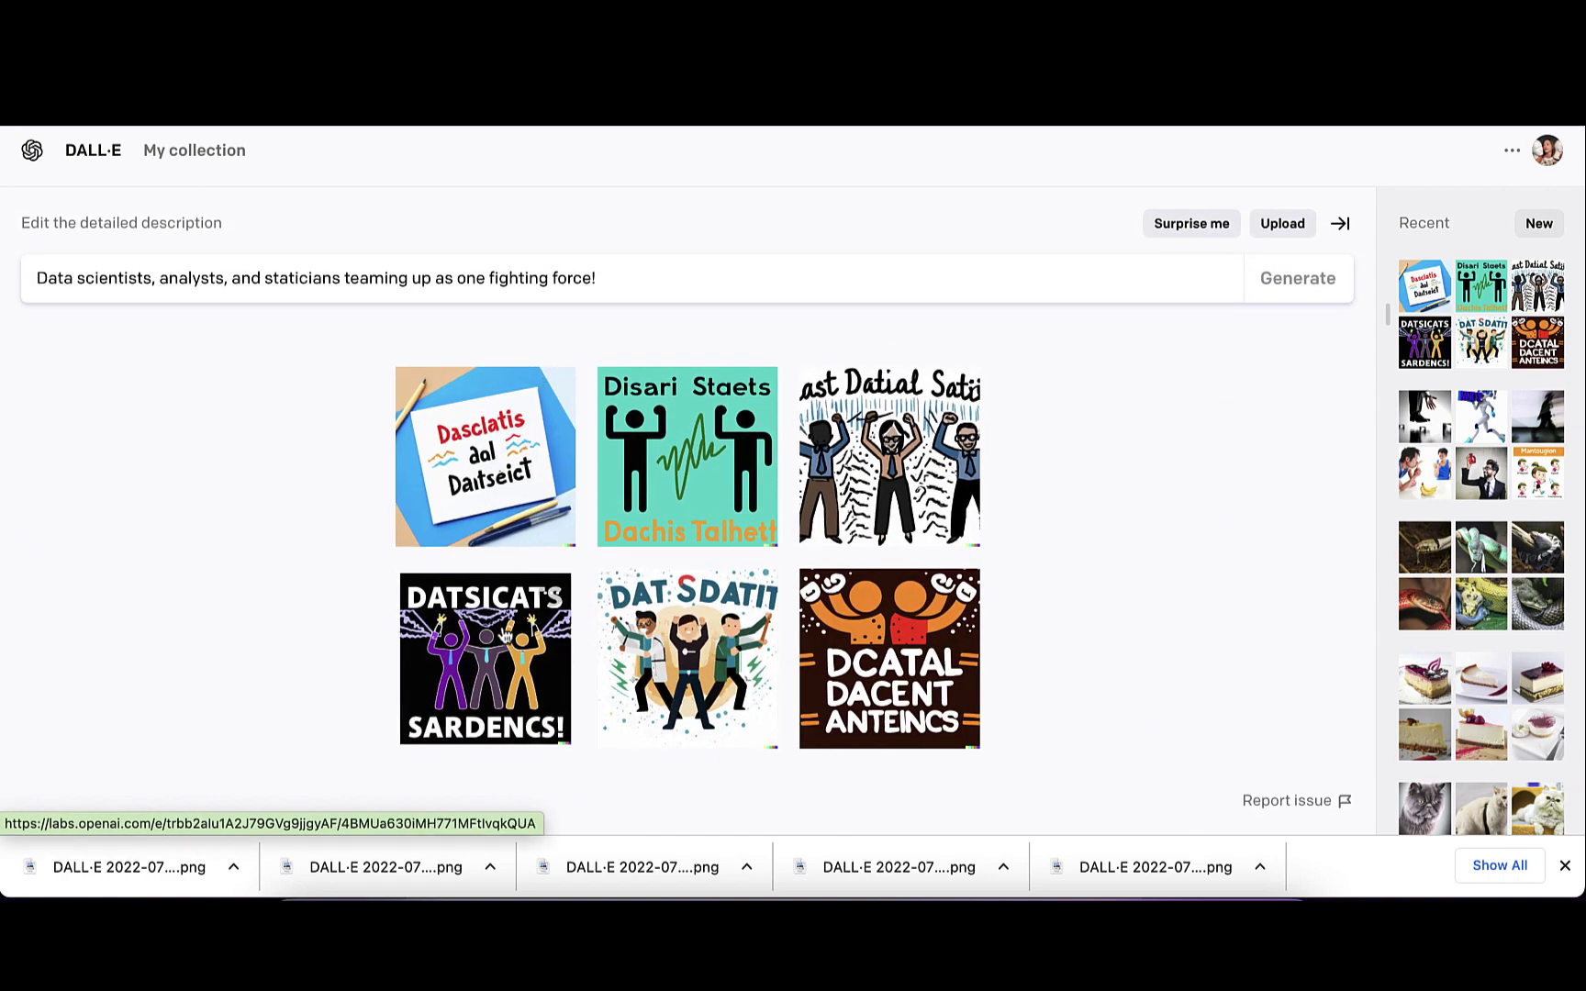
left_click(943, 700)
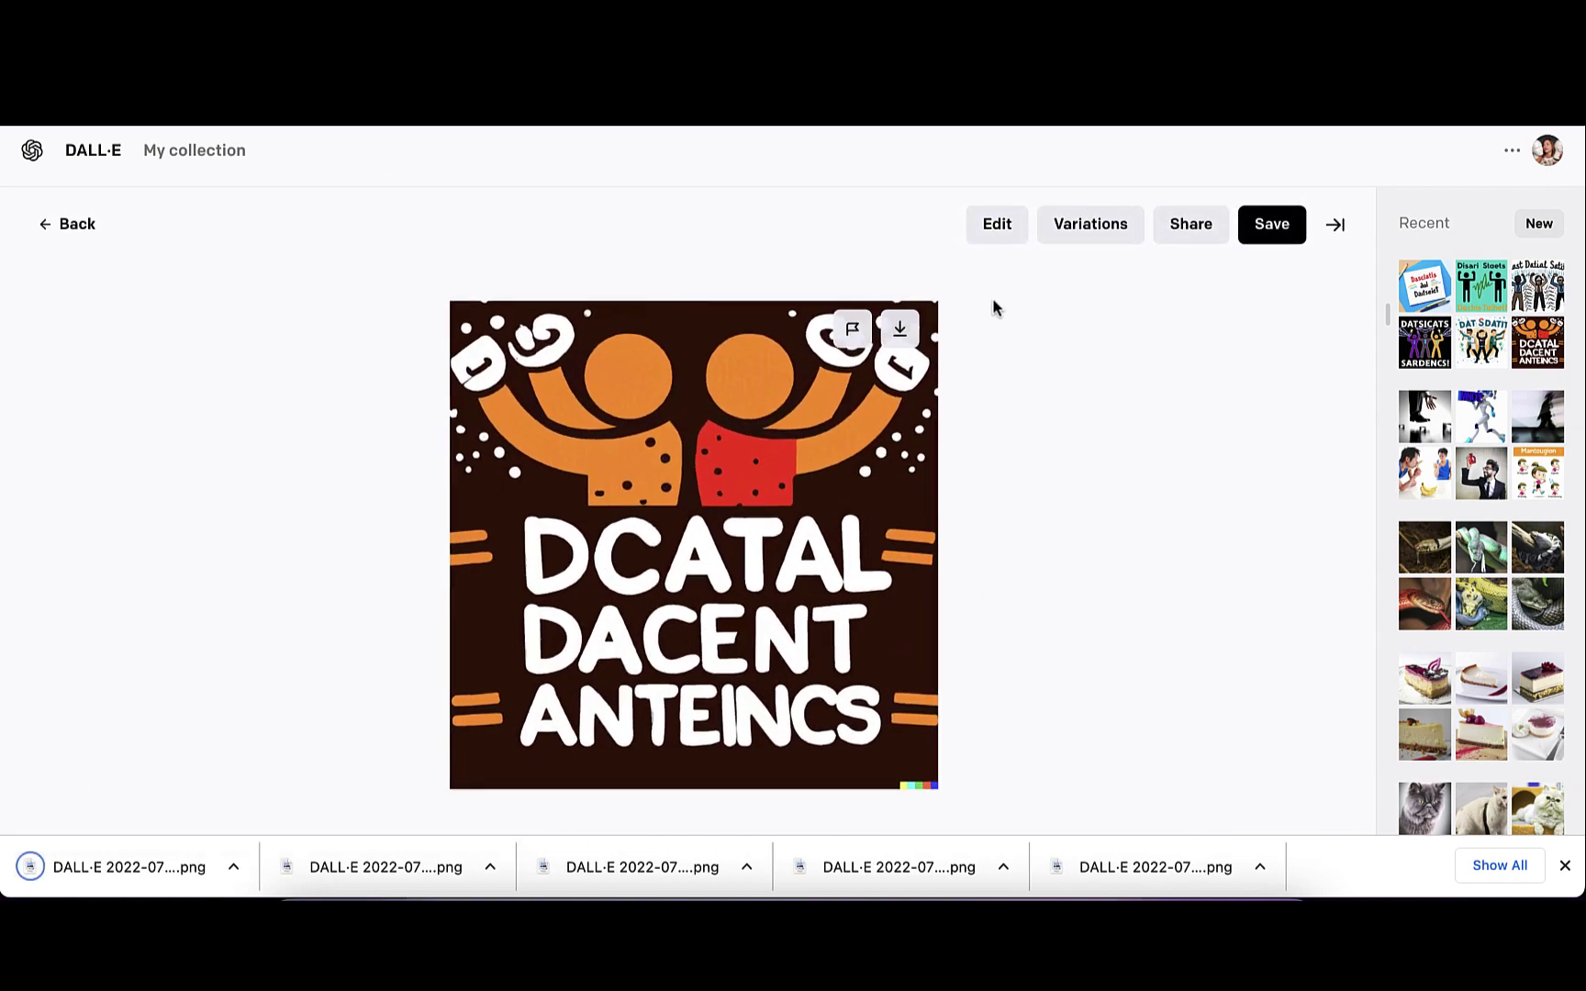
left_click(55, 224)
left_click(424, 684)
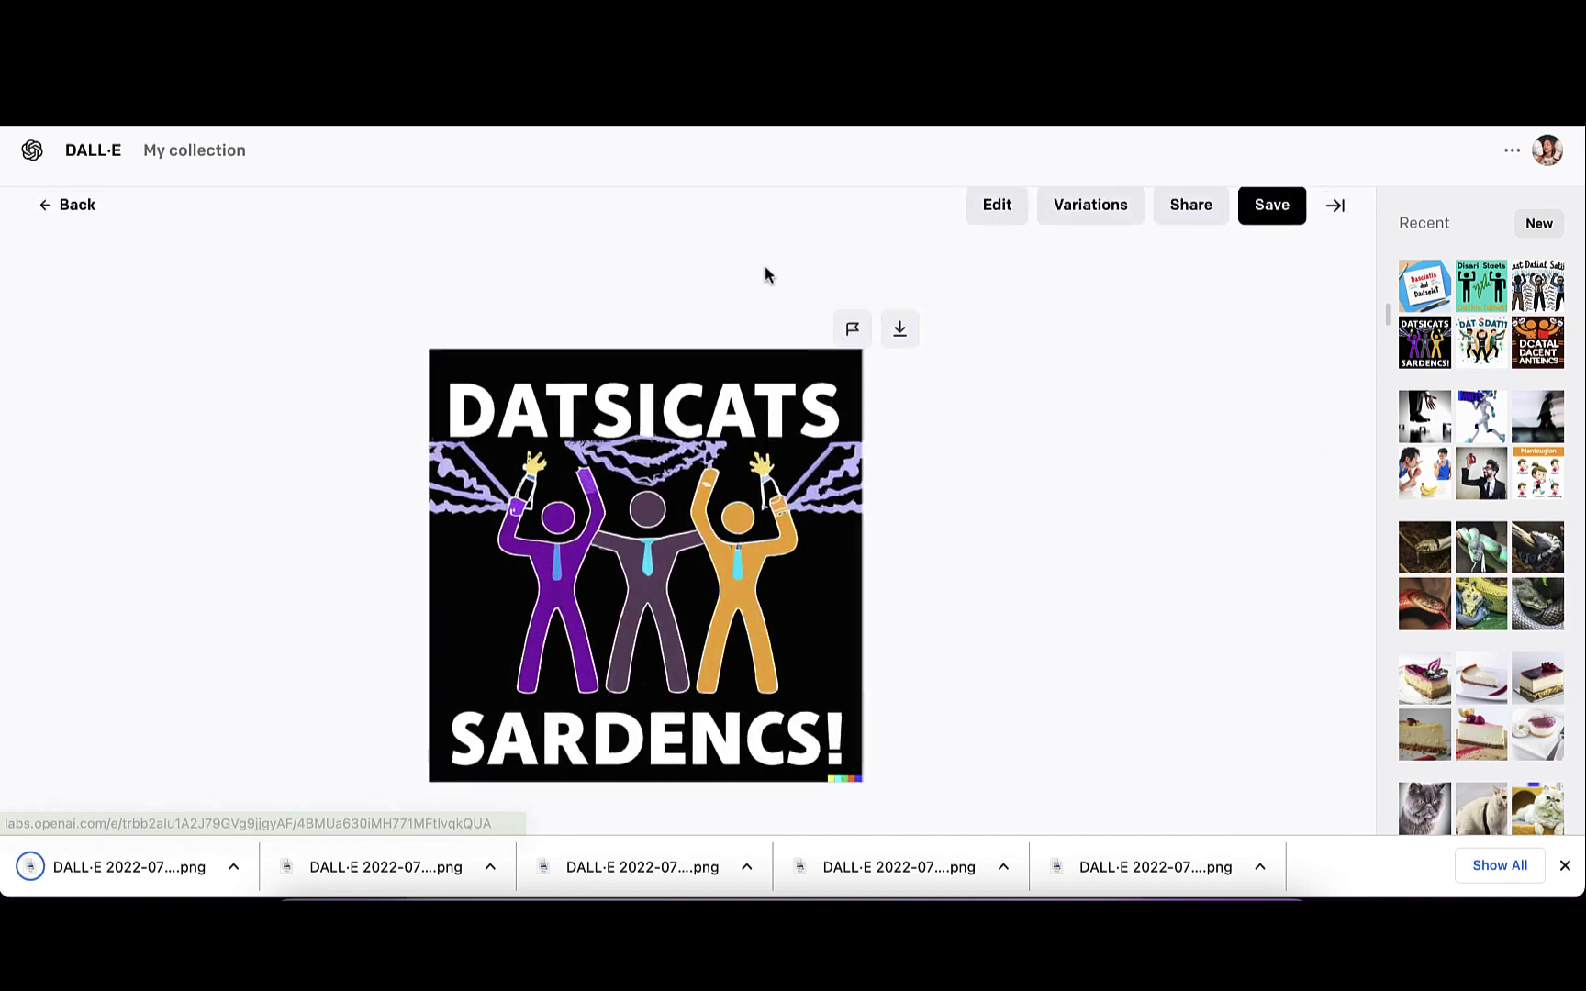
left_click(73, 232)
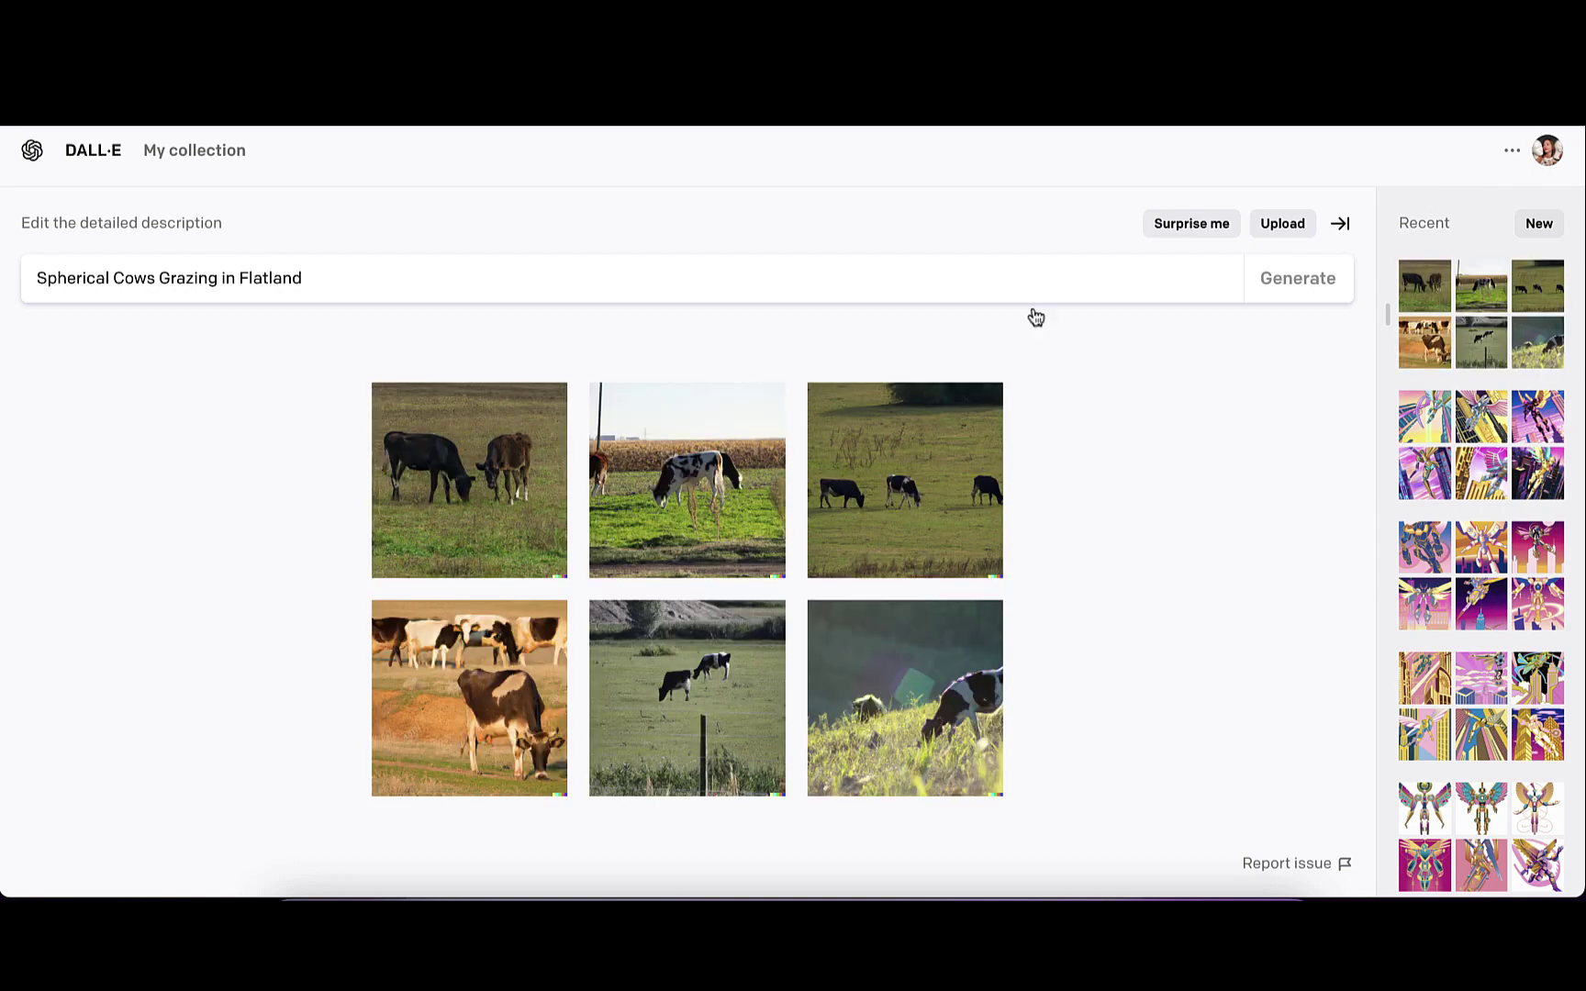
Enlarge the first cow image and step through the cow set
left_click(478, 492)
key("Right")
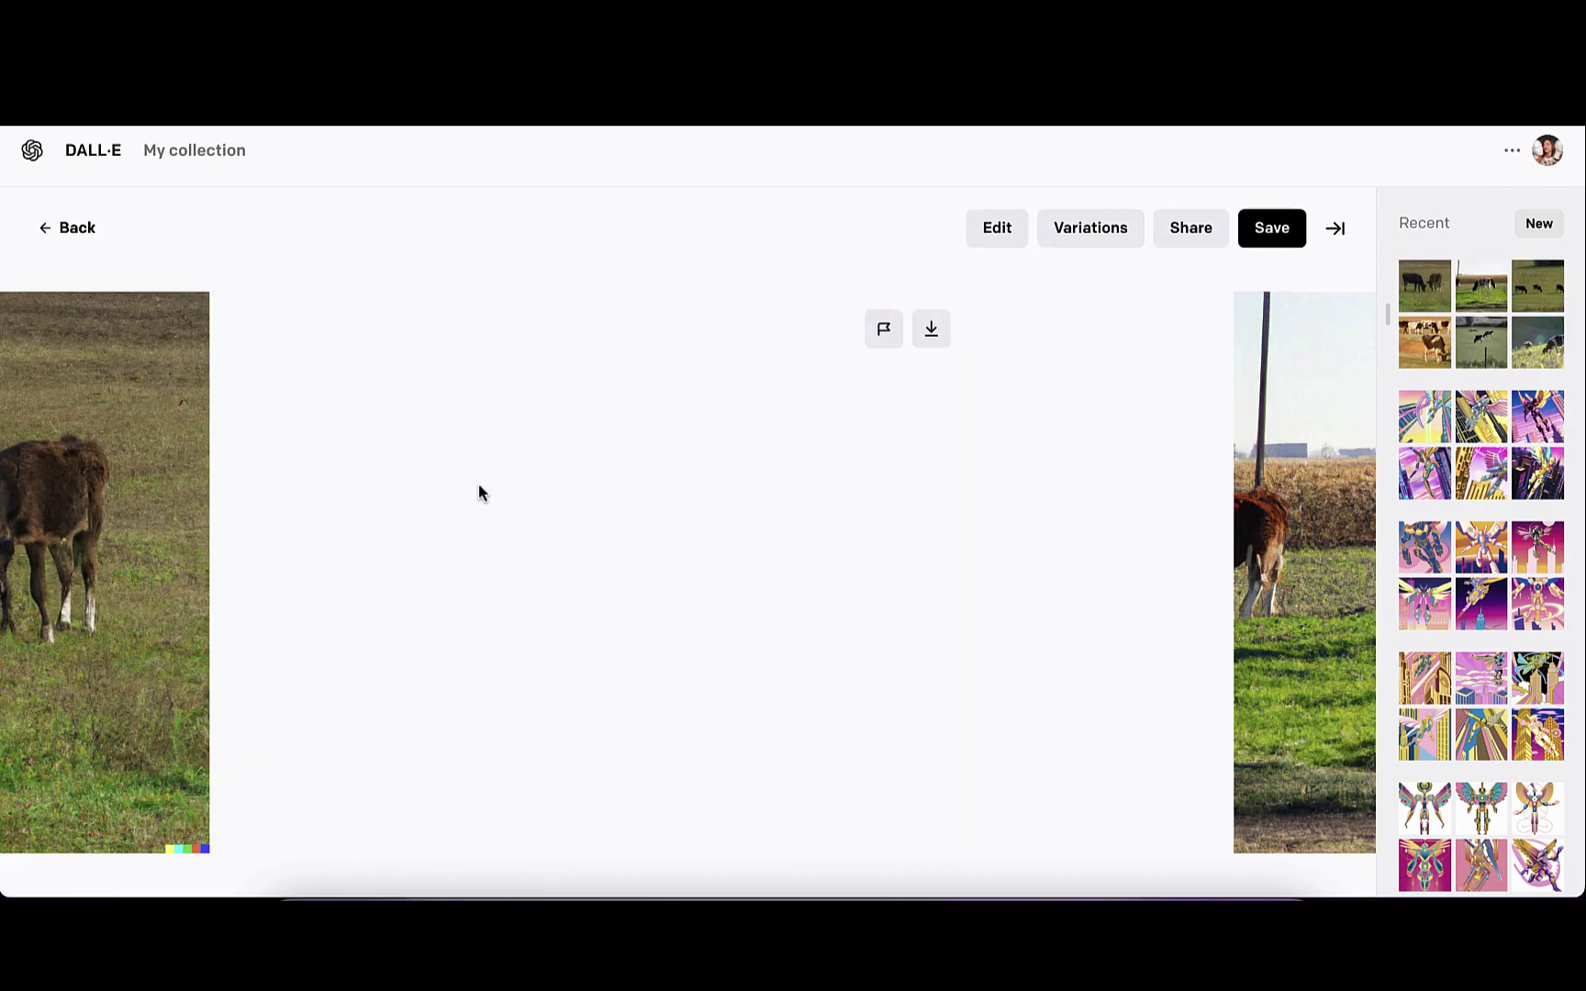
key("Right")
key("Right")
key("Right")
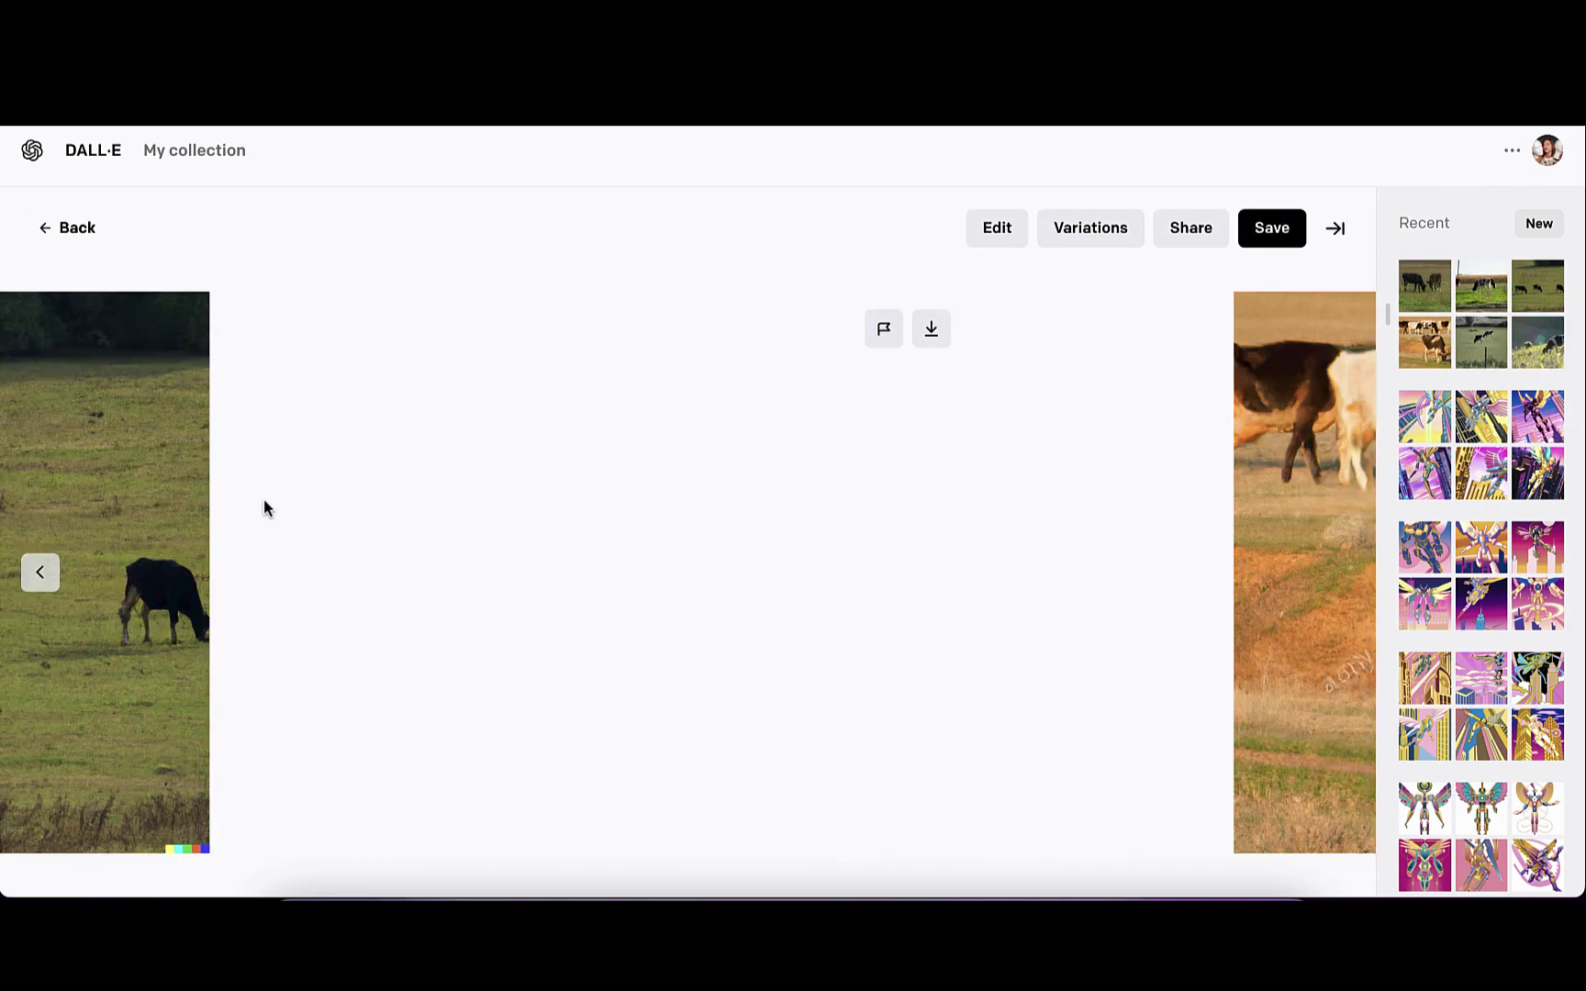
key("Right")
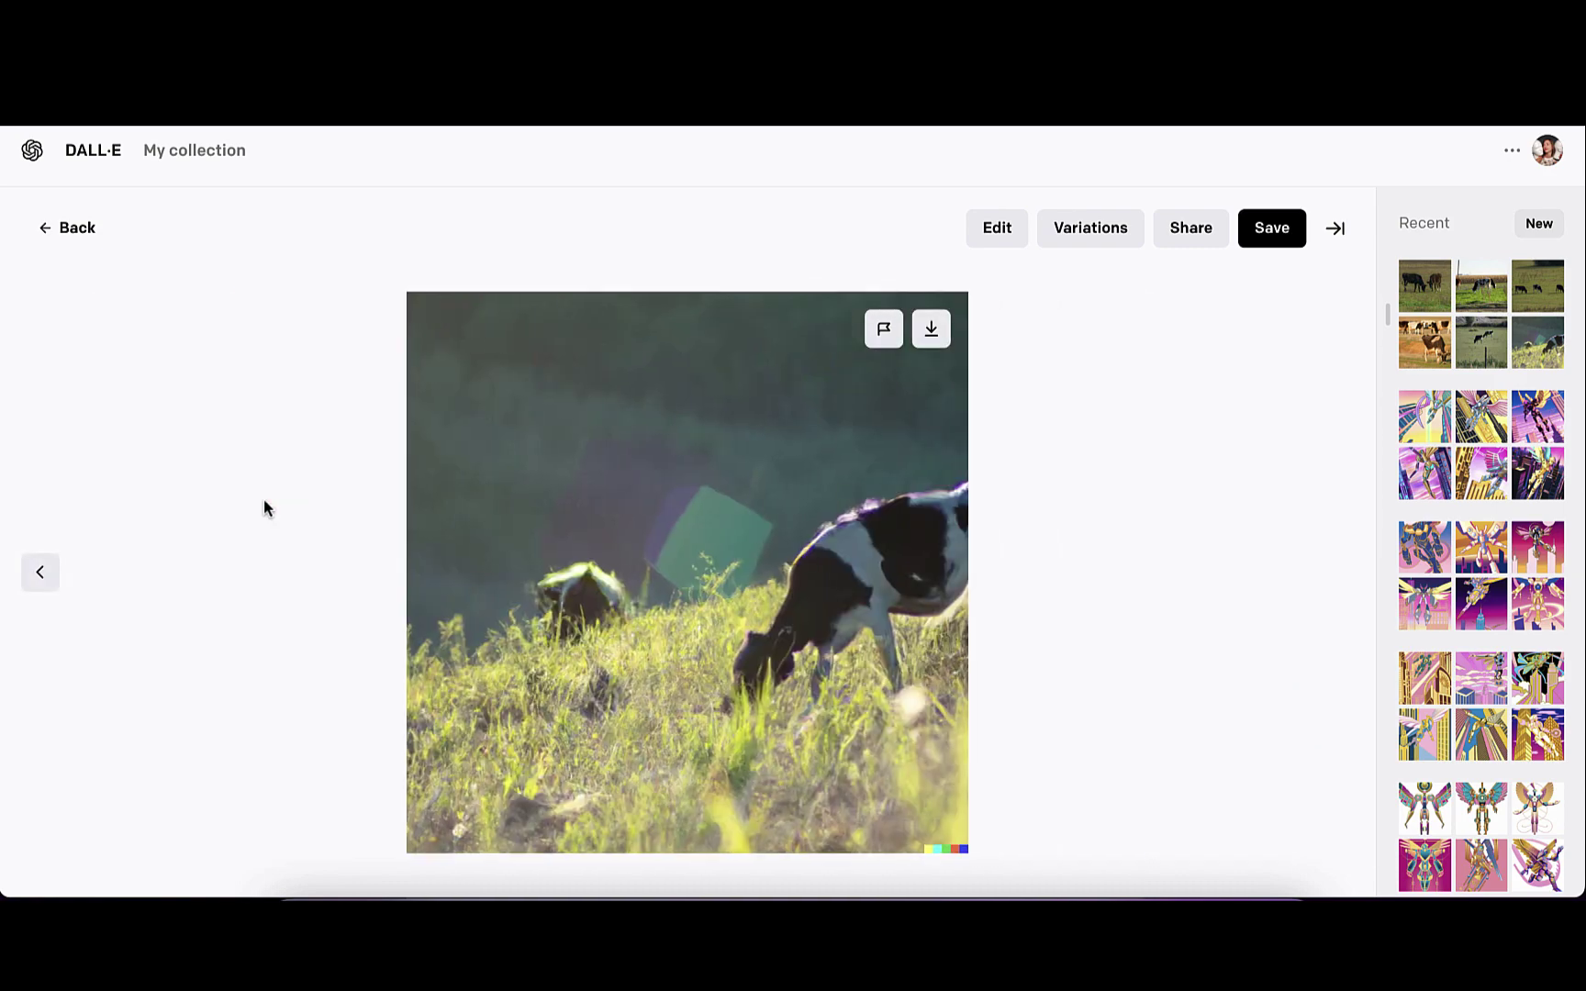
key("Left")
key("Left")
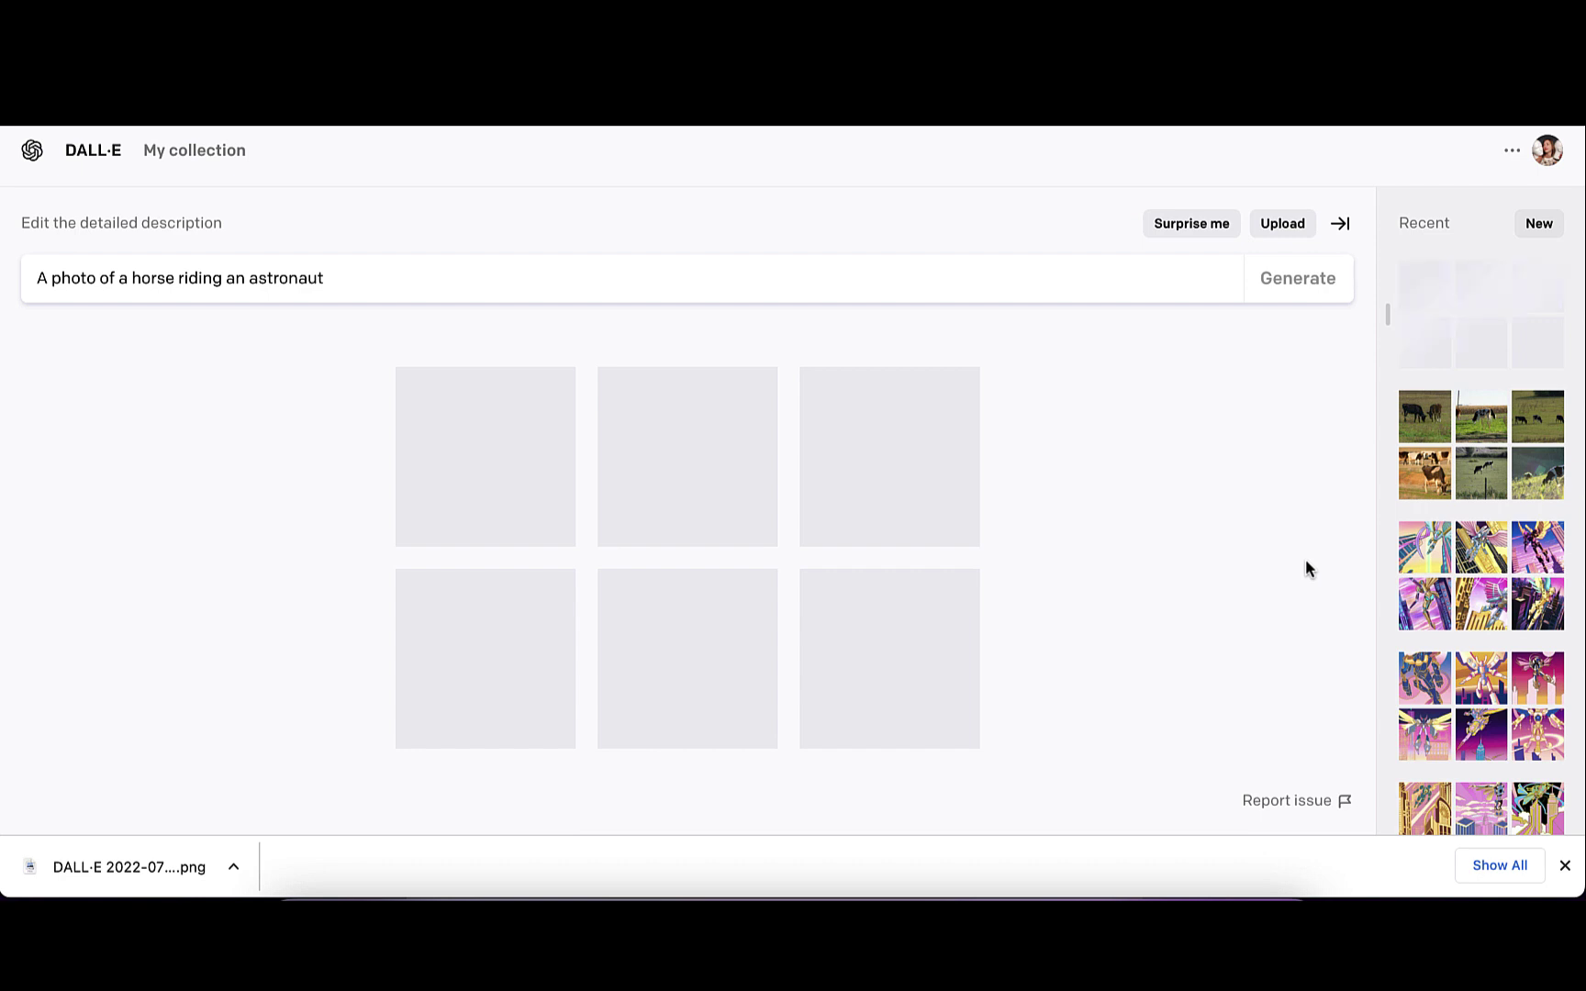
Step through the horse-riding-astronaut images full size
key("super+shift+4")
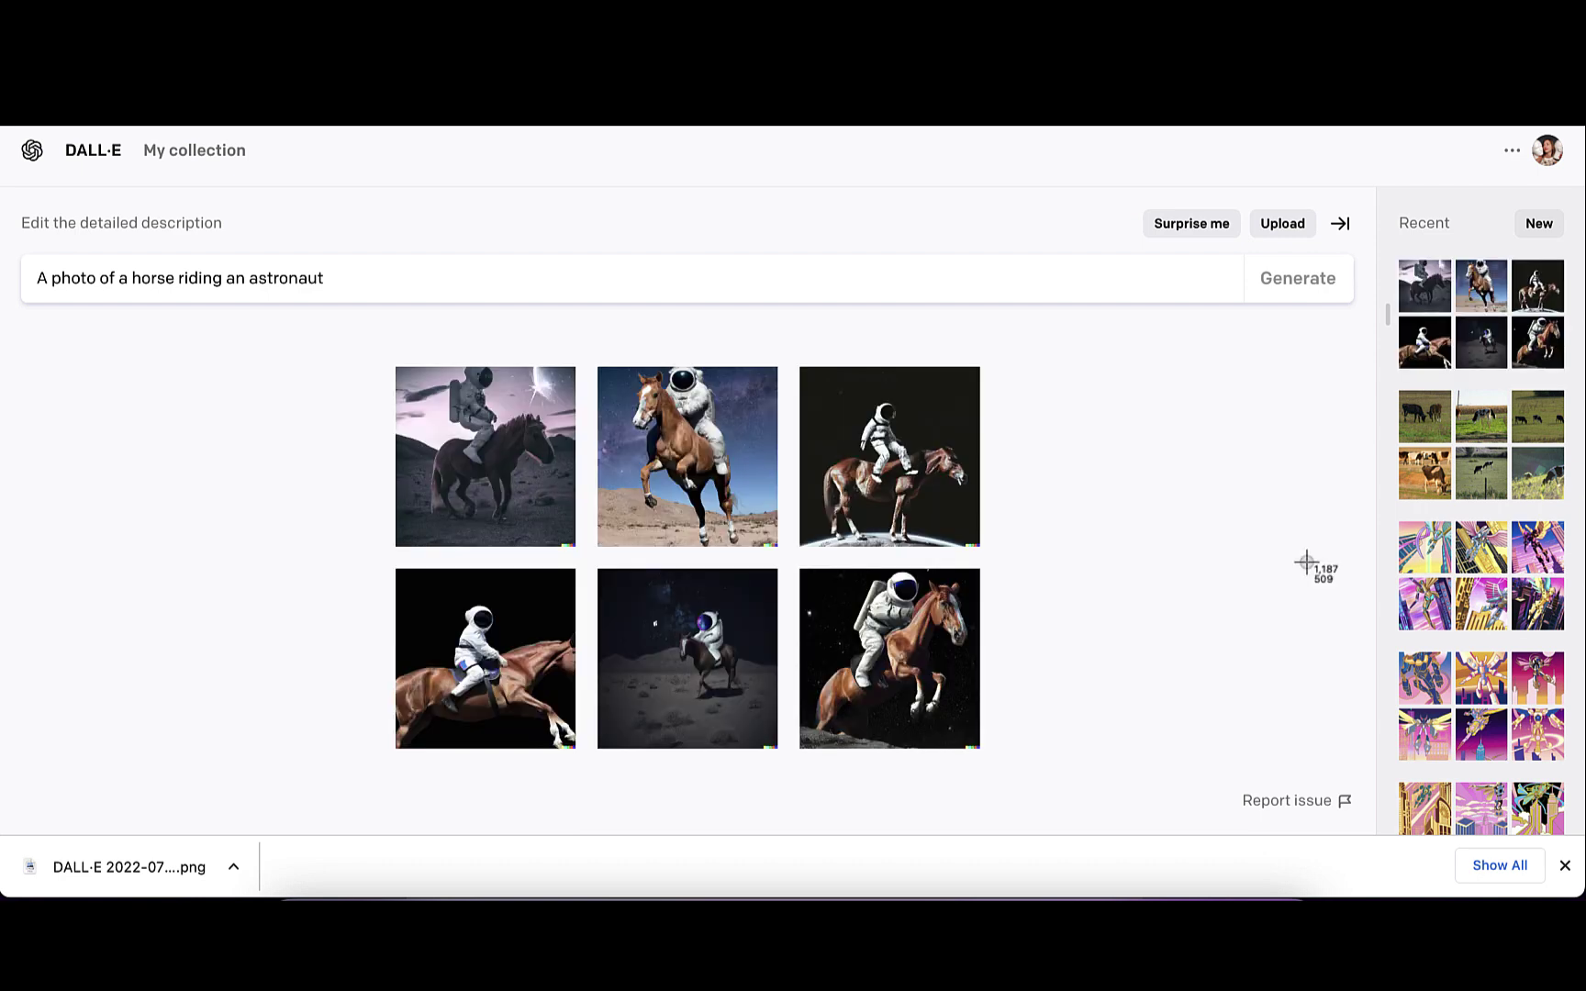
key("Escape")
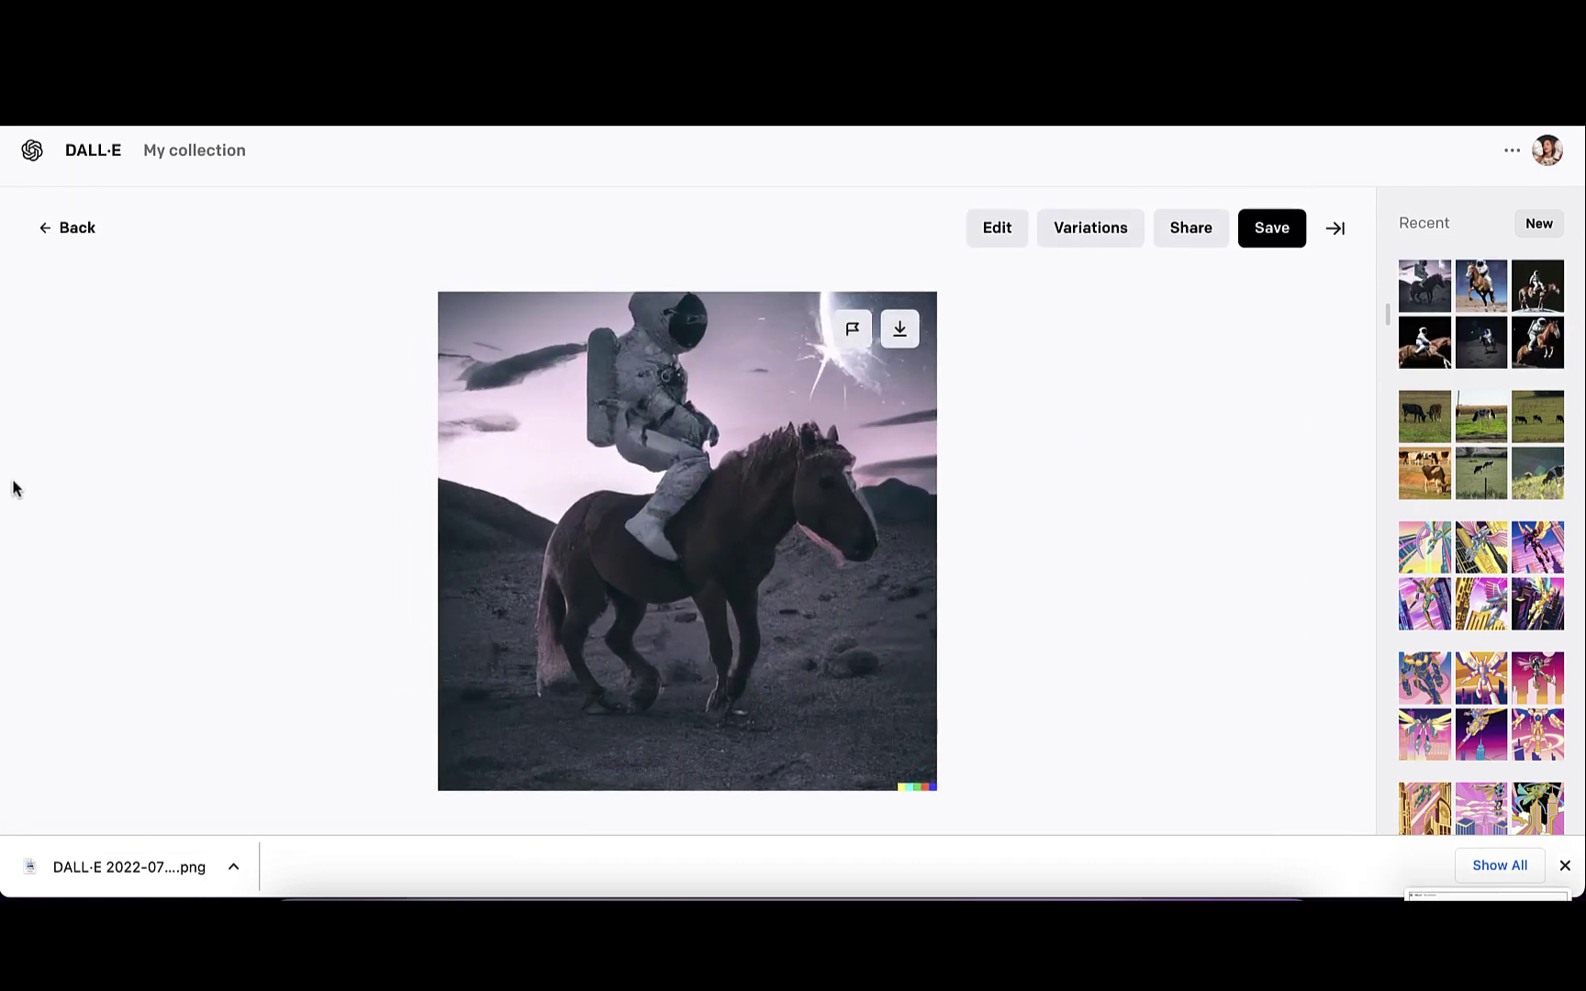
key("Right")
key("Right")
key("Right")
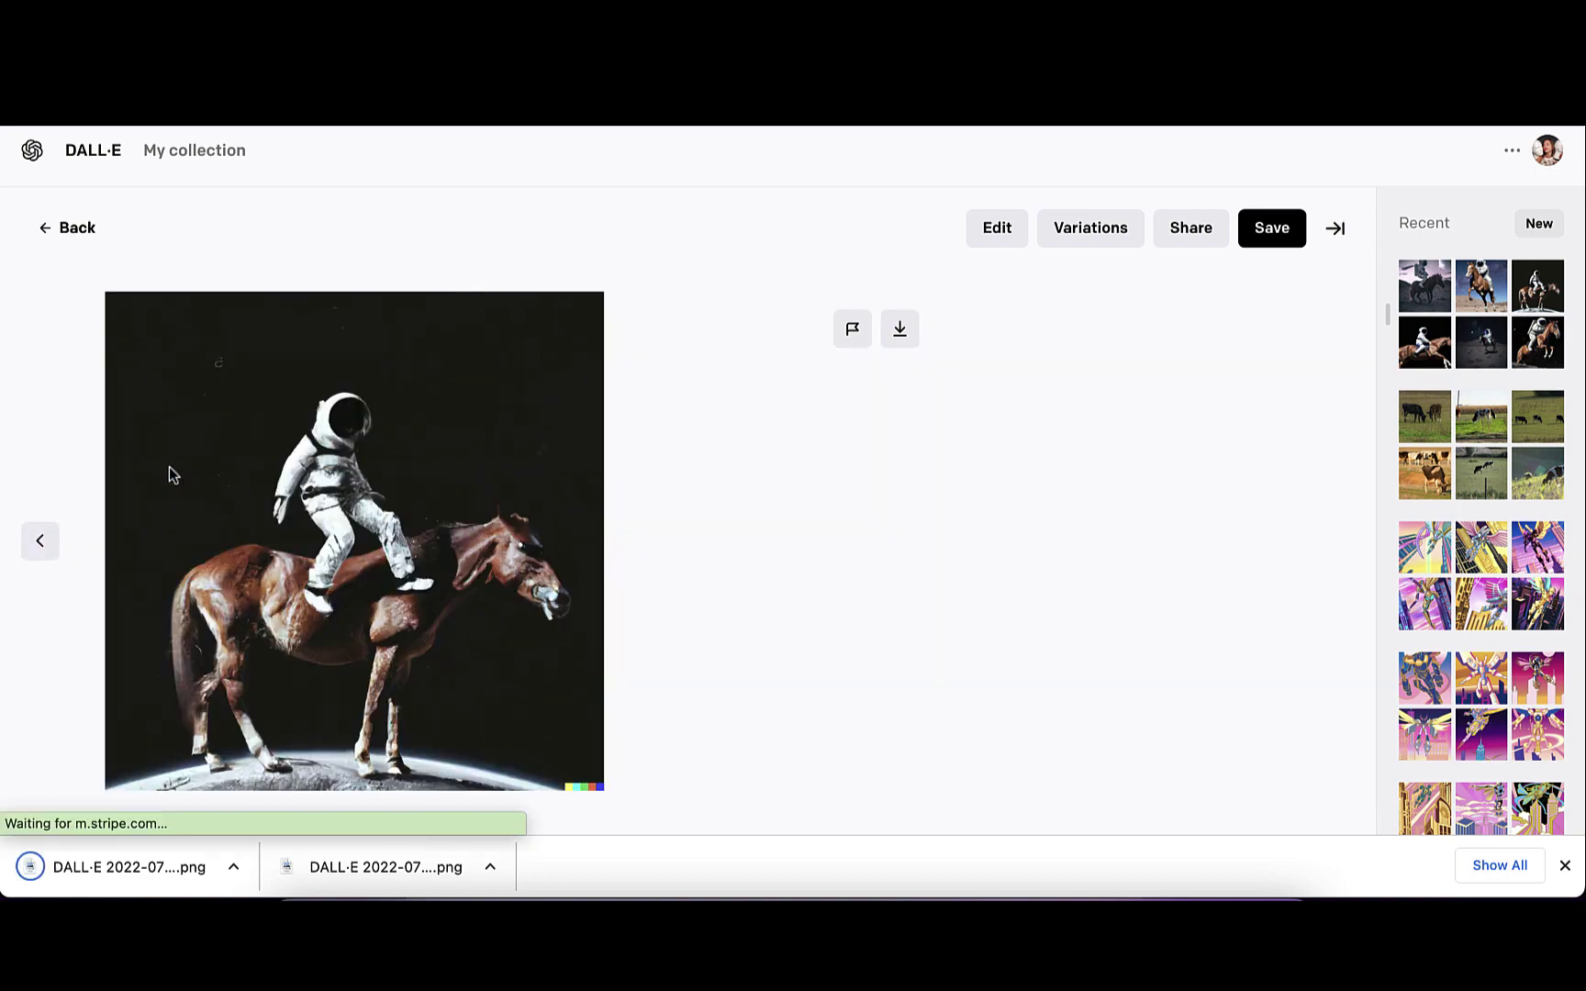
key("Right")
key("Right")
key("Right")
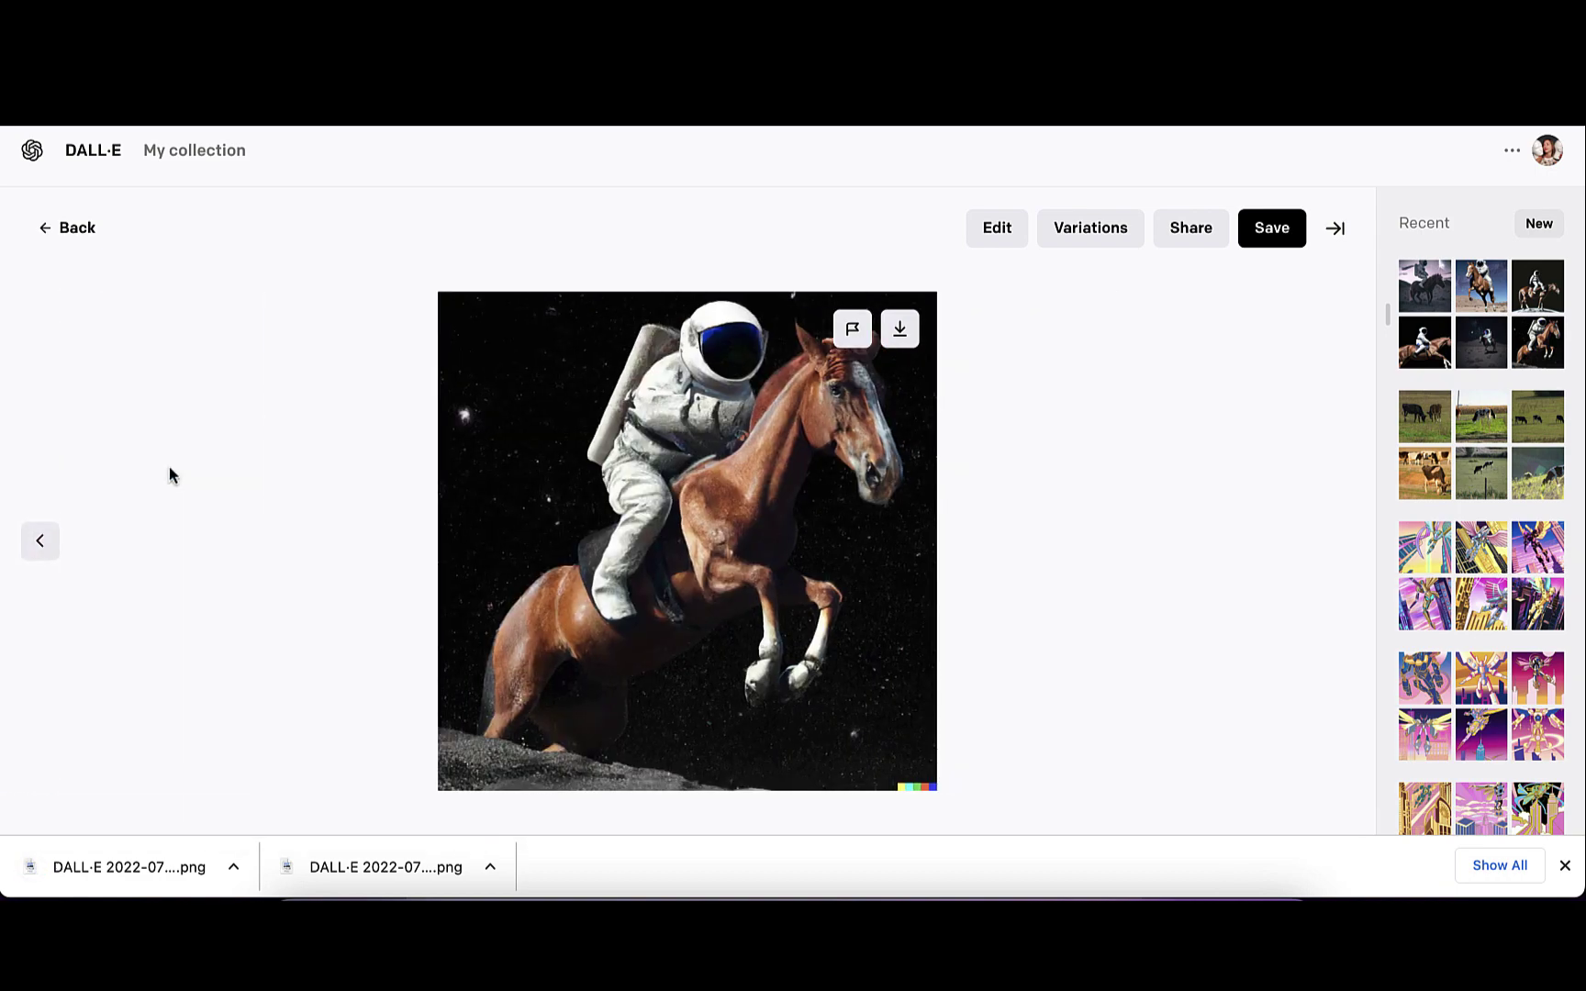
key("Right")
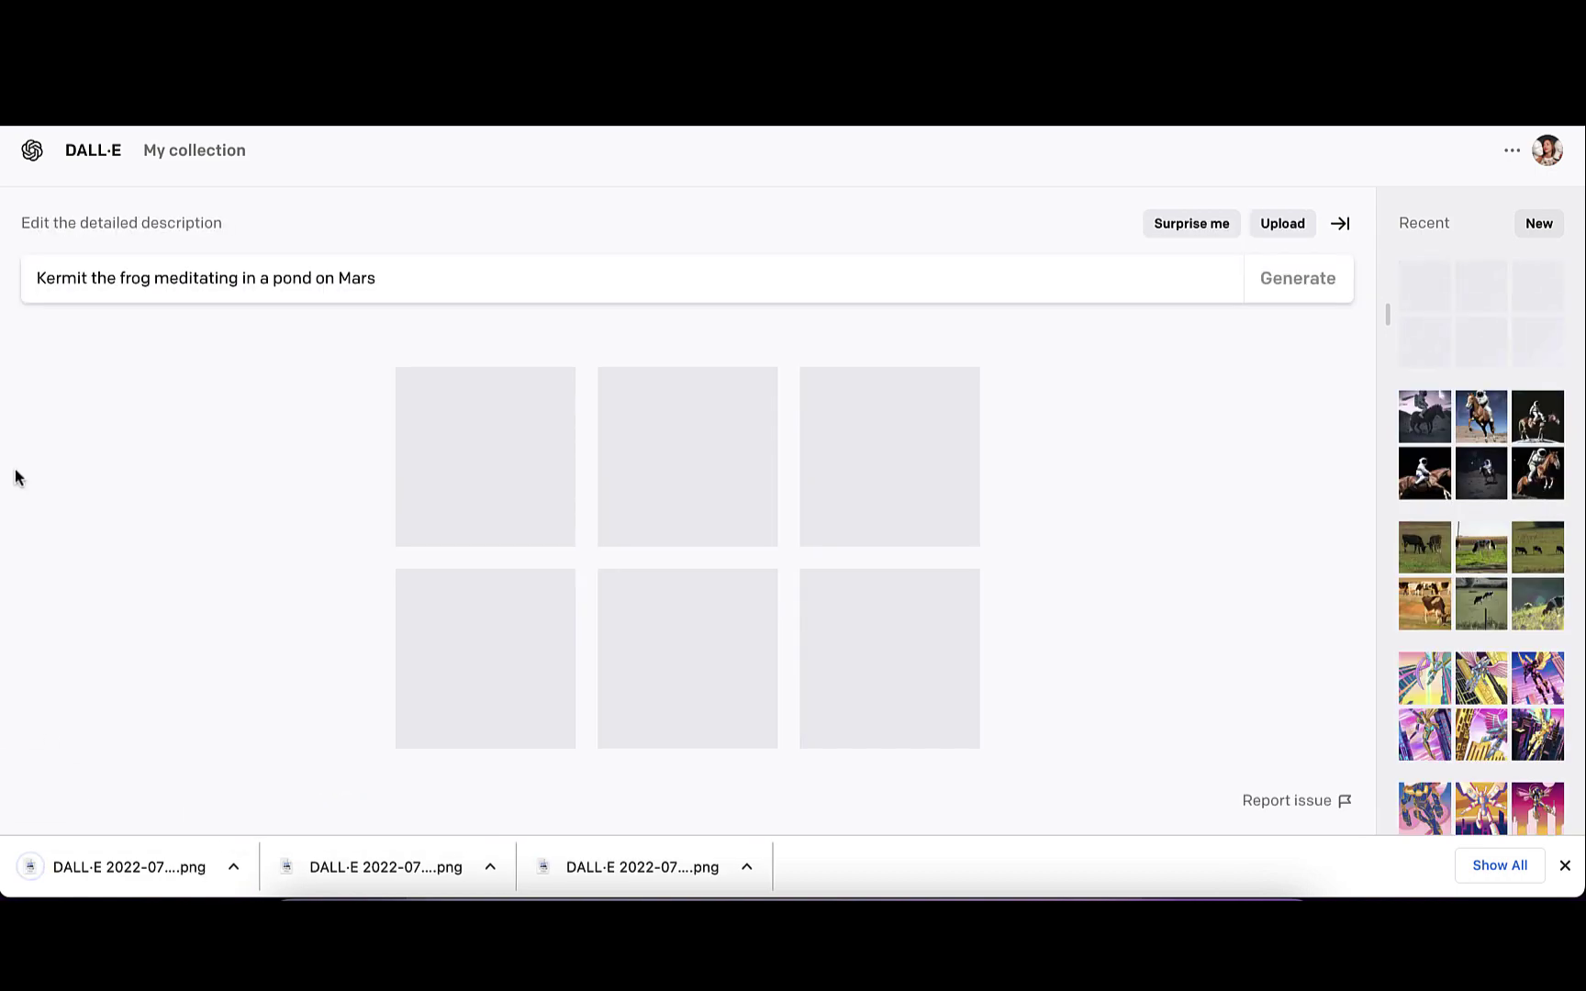
Browse the Kermit-on-Mars frog images full size, then return to their results grid
left_click(482, 503)
key("Right")
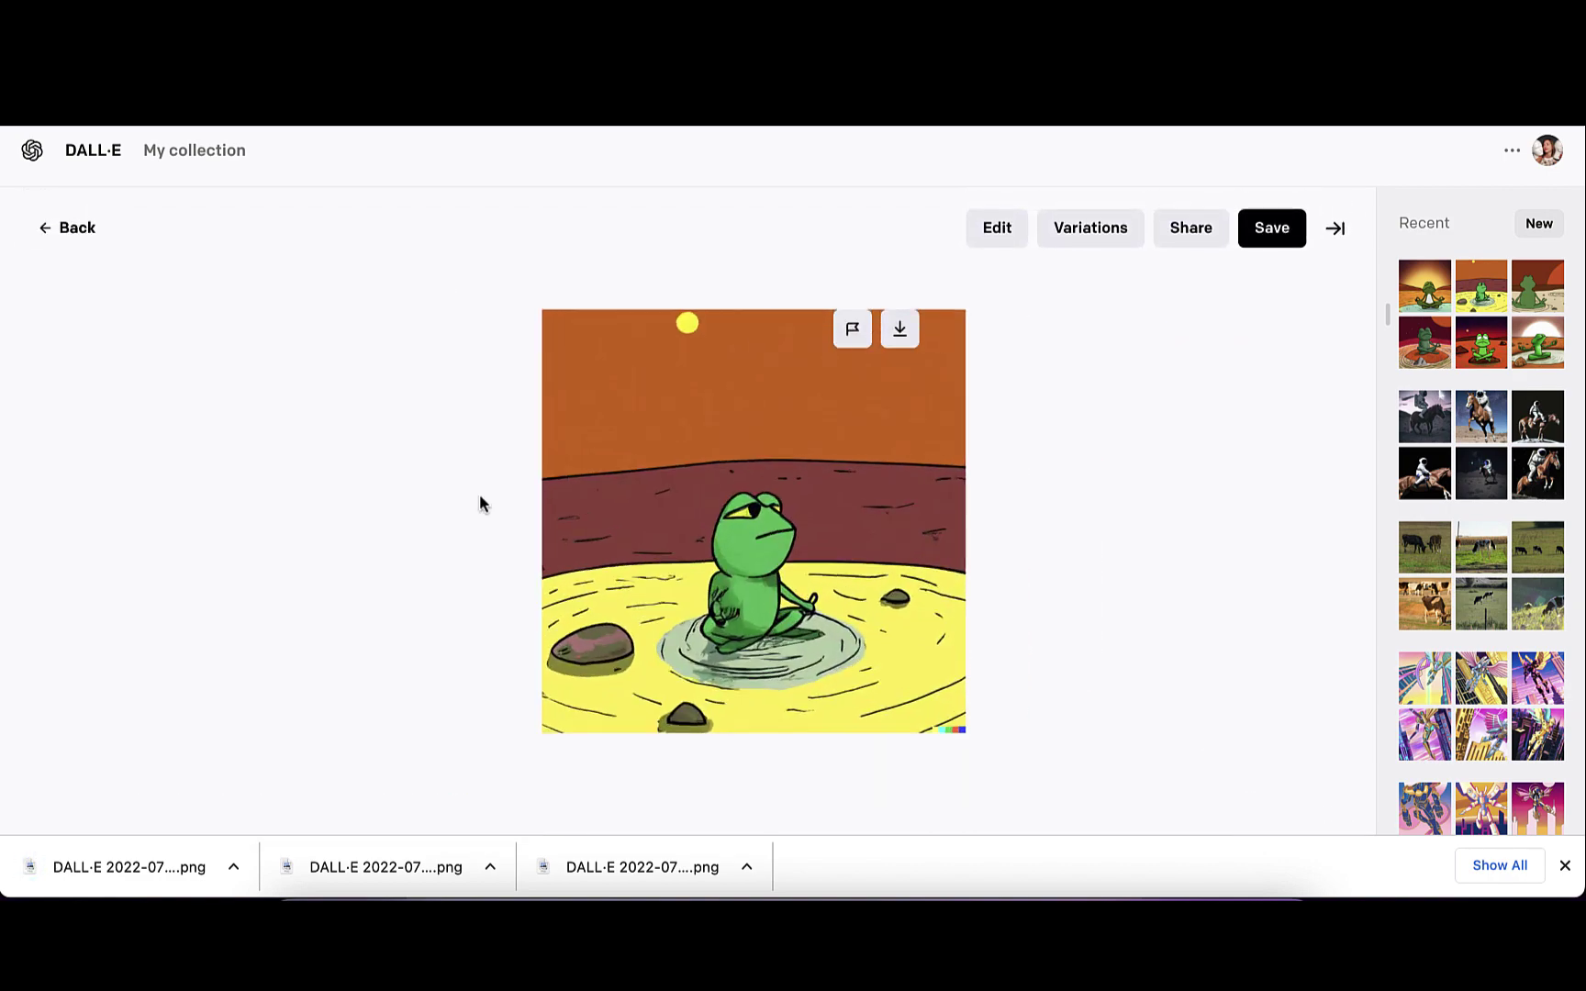
key("Right")
key("Right")
key("Right")
key("Right")
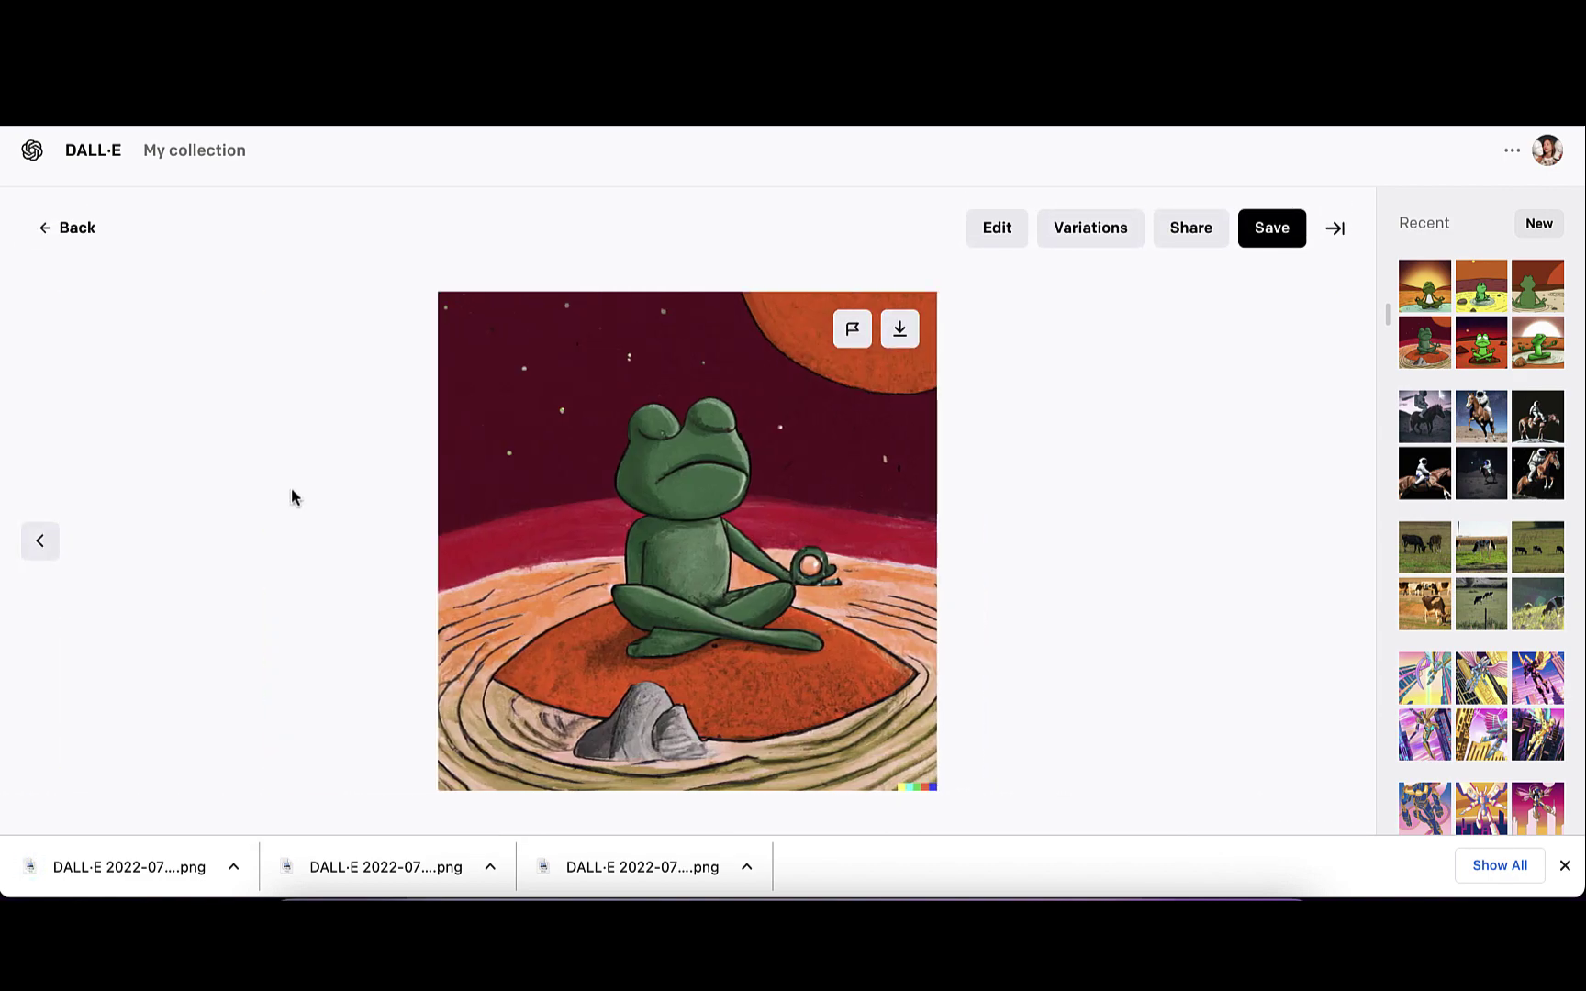
key("Right")
key("Left")
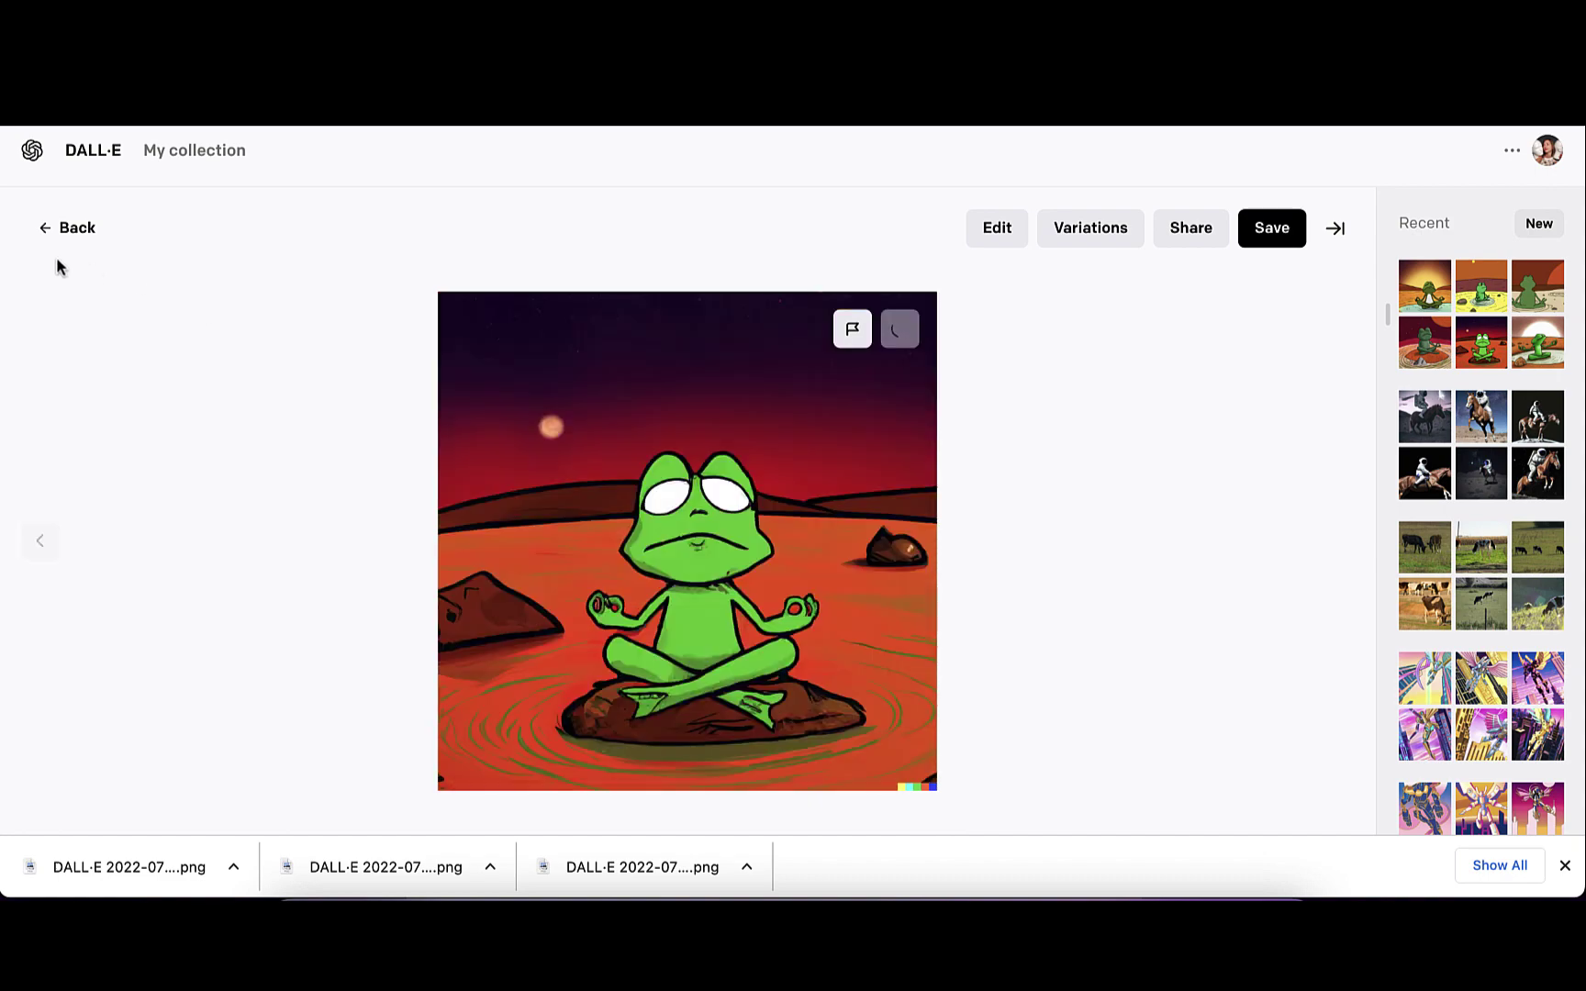
left_click(67, 228)
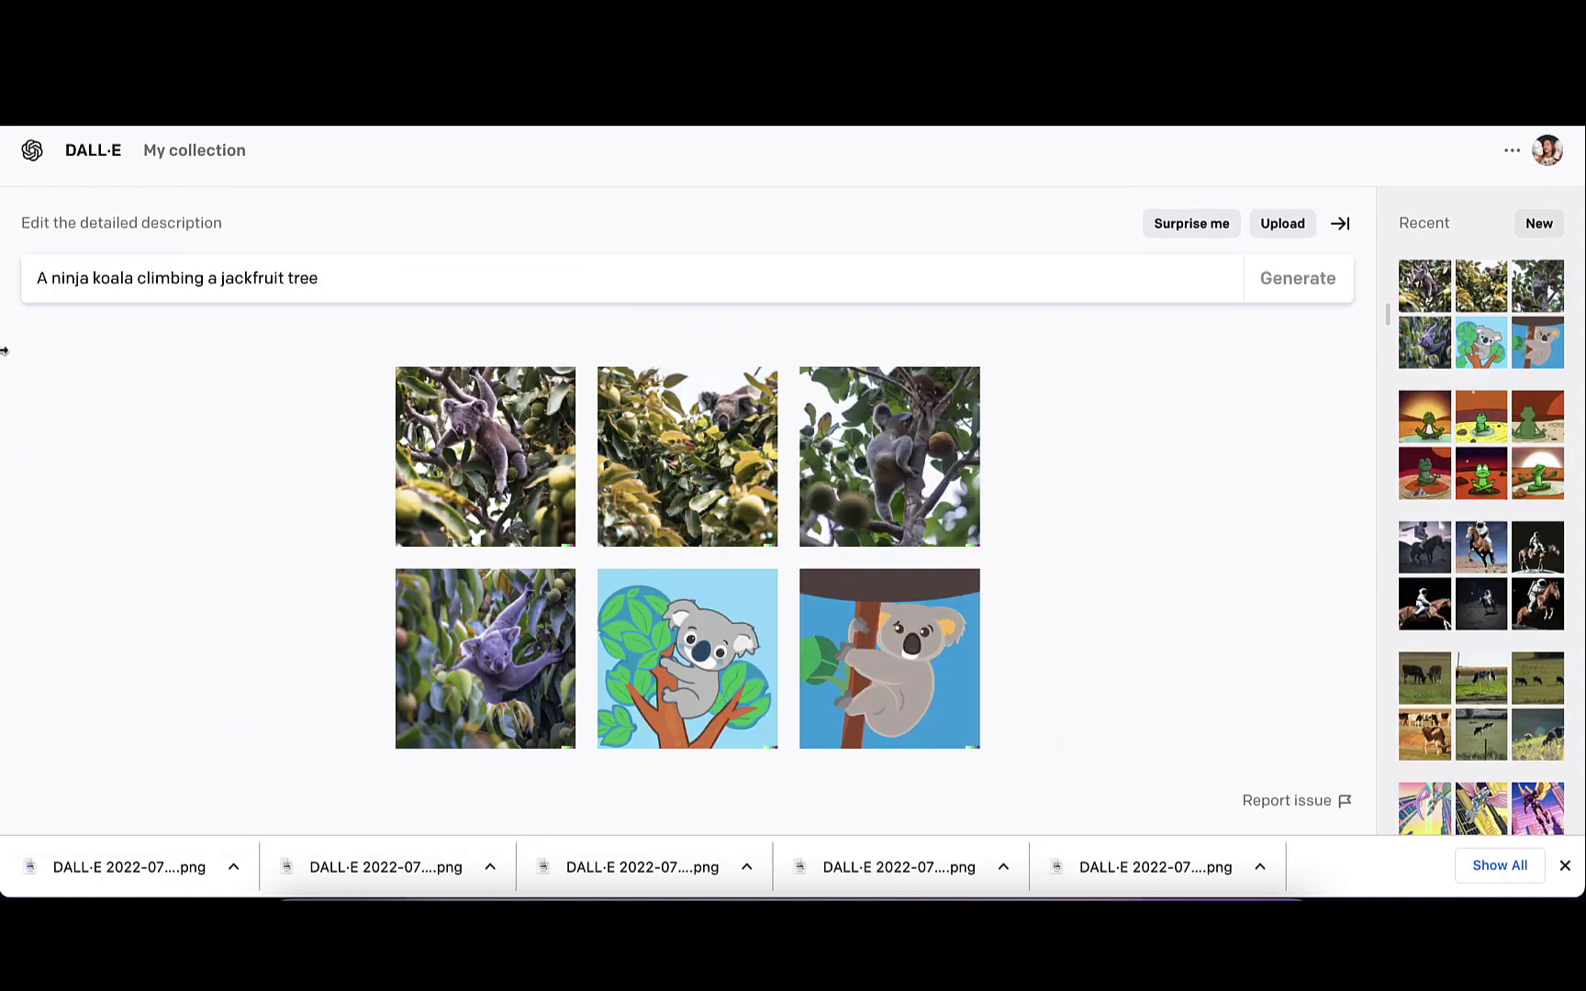
Browse the ninja koala images full size, ending on the purple koala
left_click(477, 459)
key("Right")
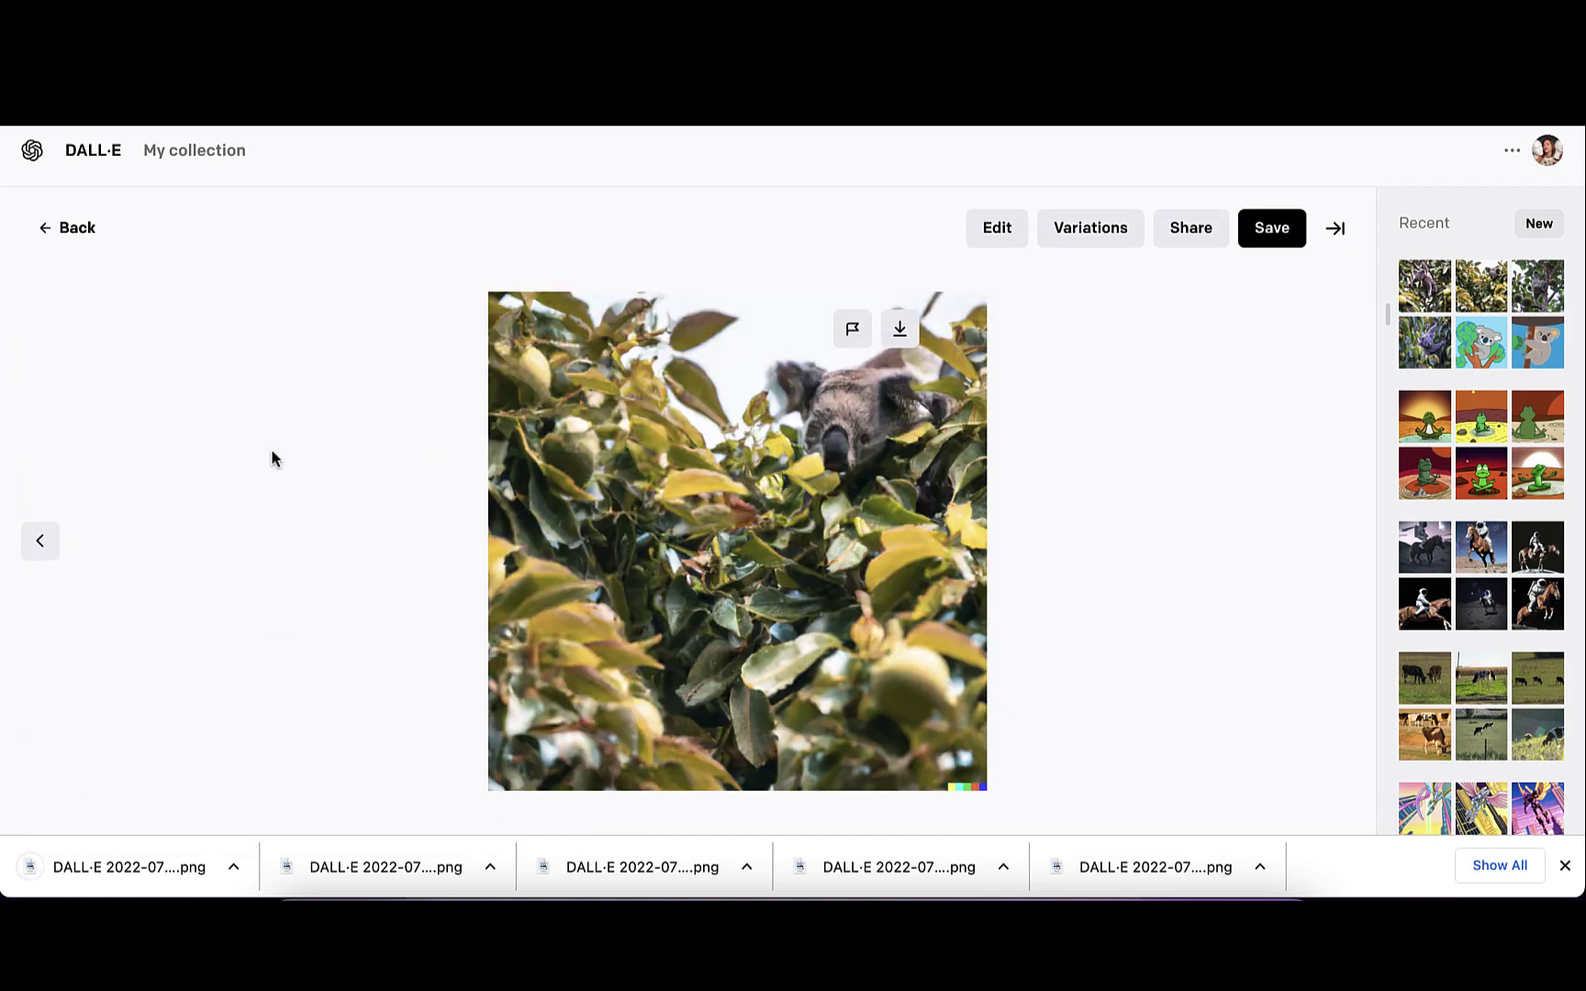
key("Right")
key("Right")
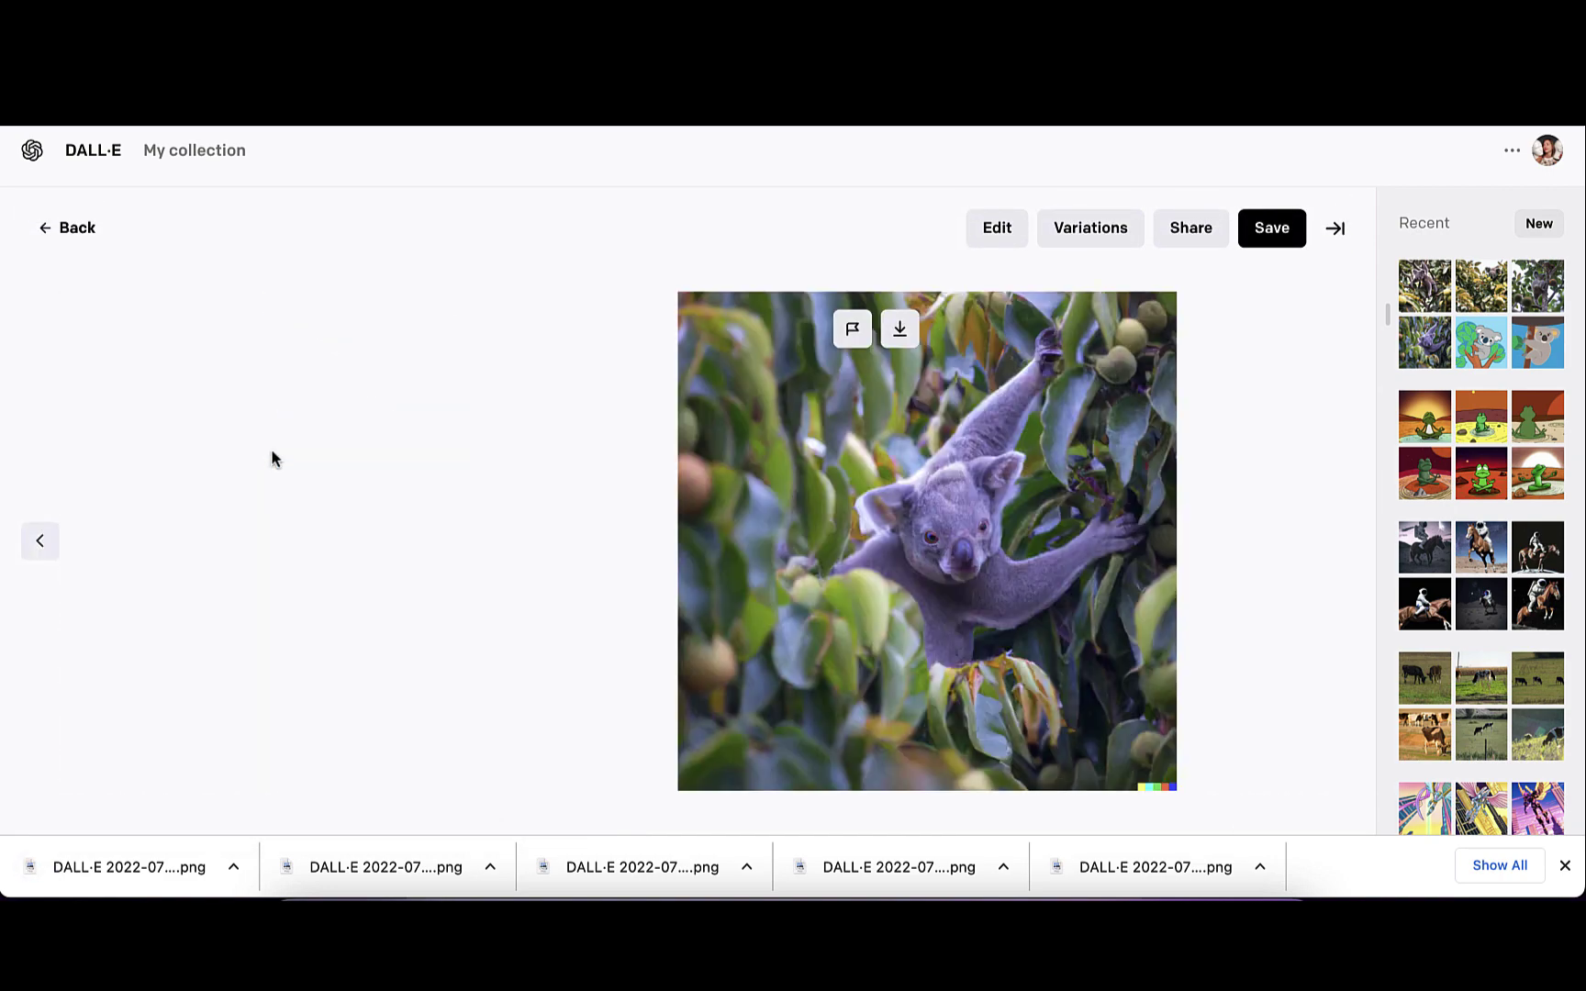
key("Right")
key("Right")
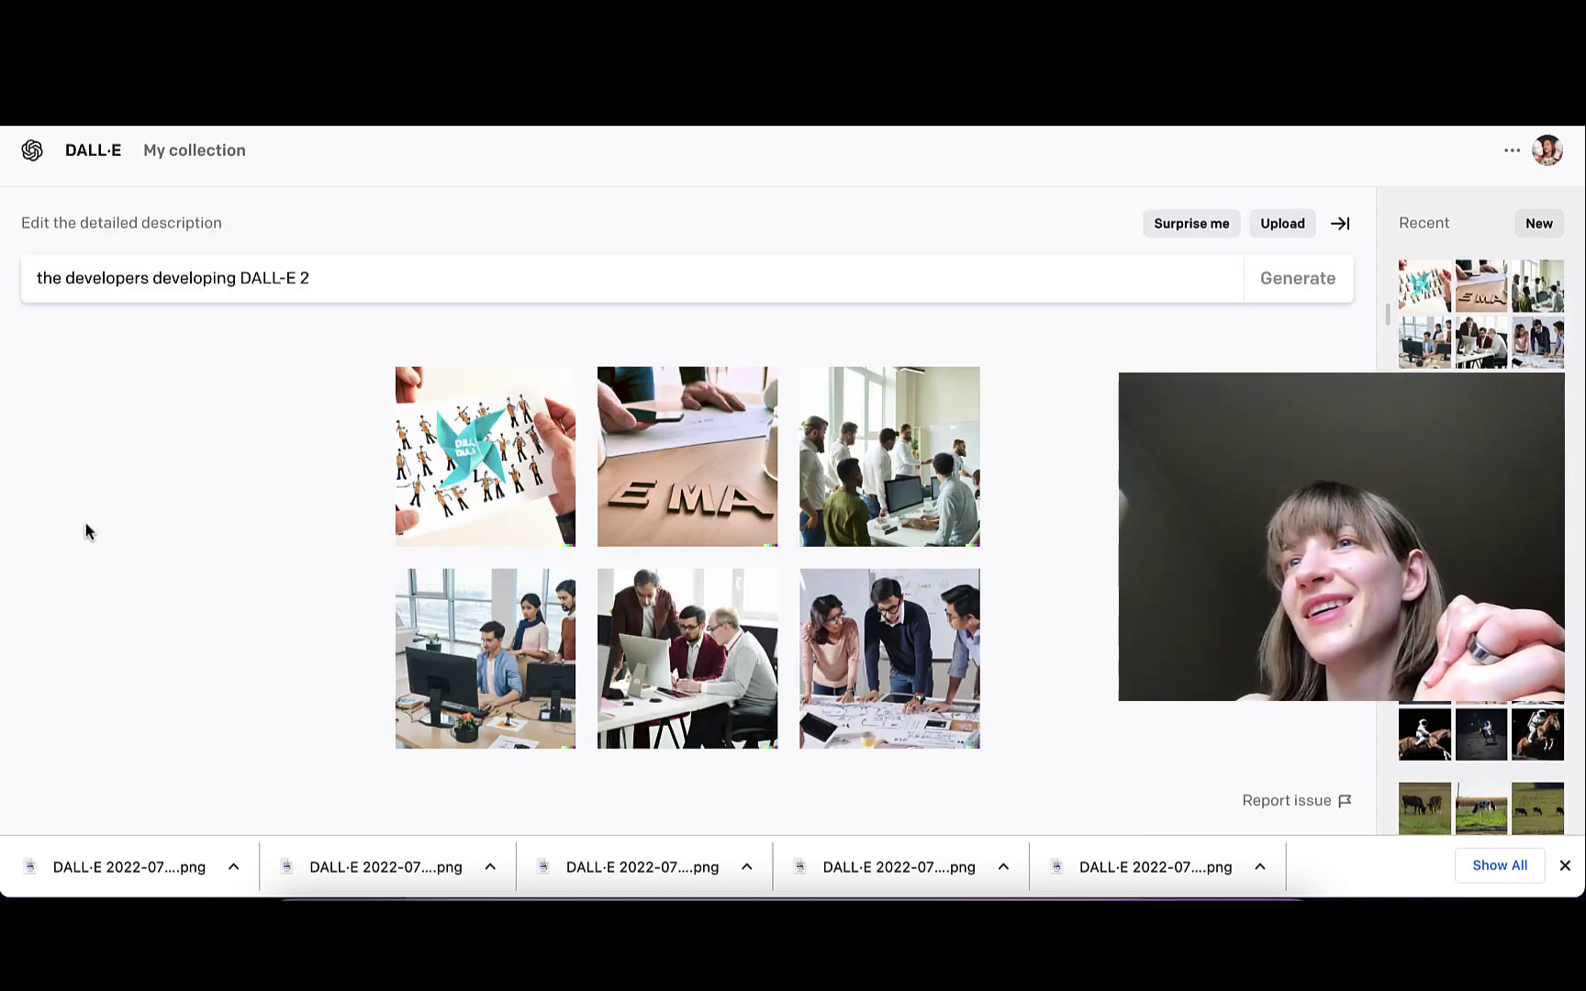
Browse the DALL-E 2 developers images, starting from the paper pinwheel
left_click(441, 470)
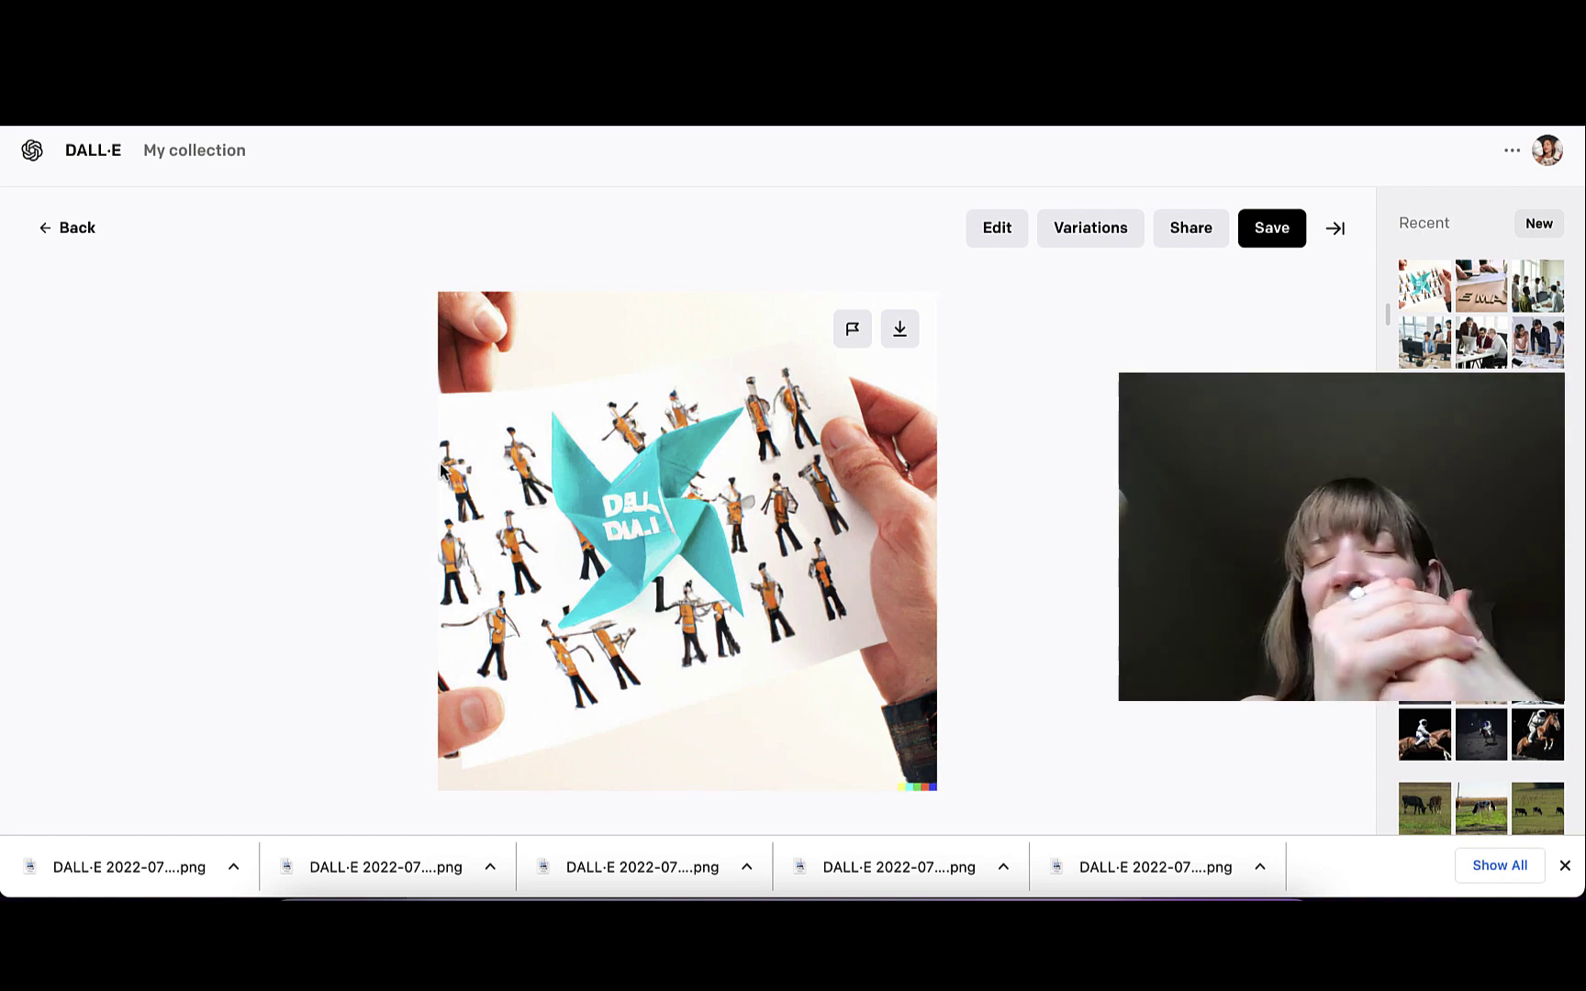
key("Right")
key("Right")
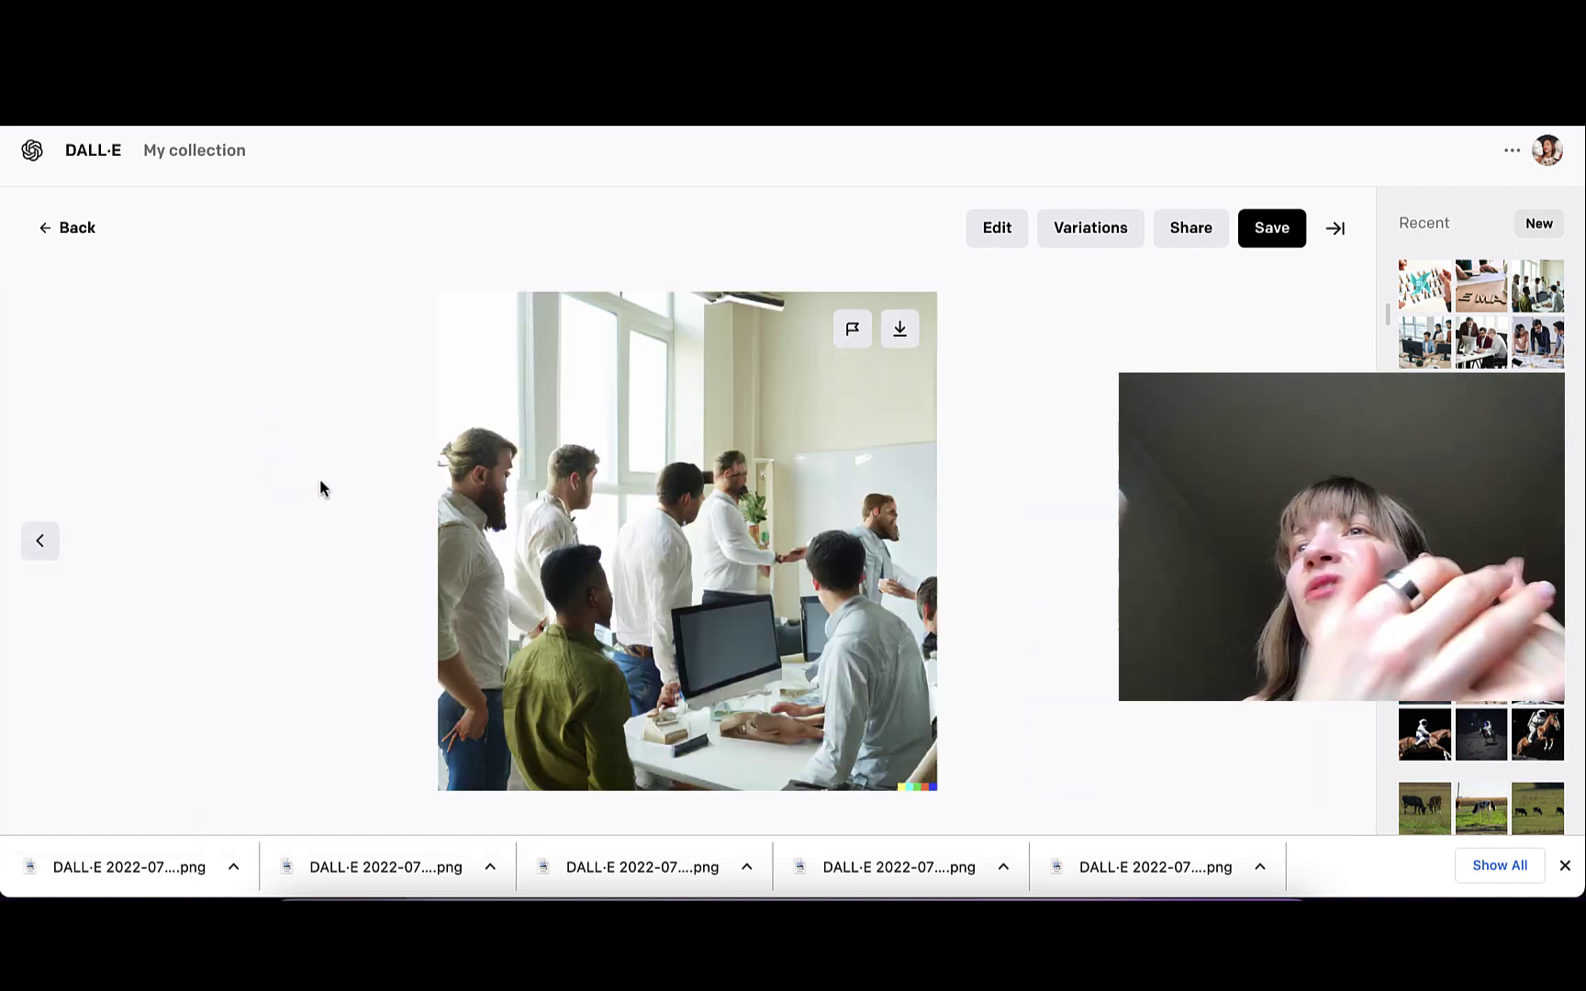
key("Right")
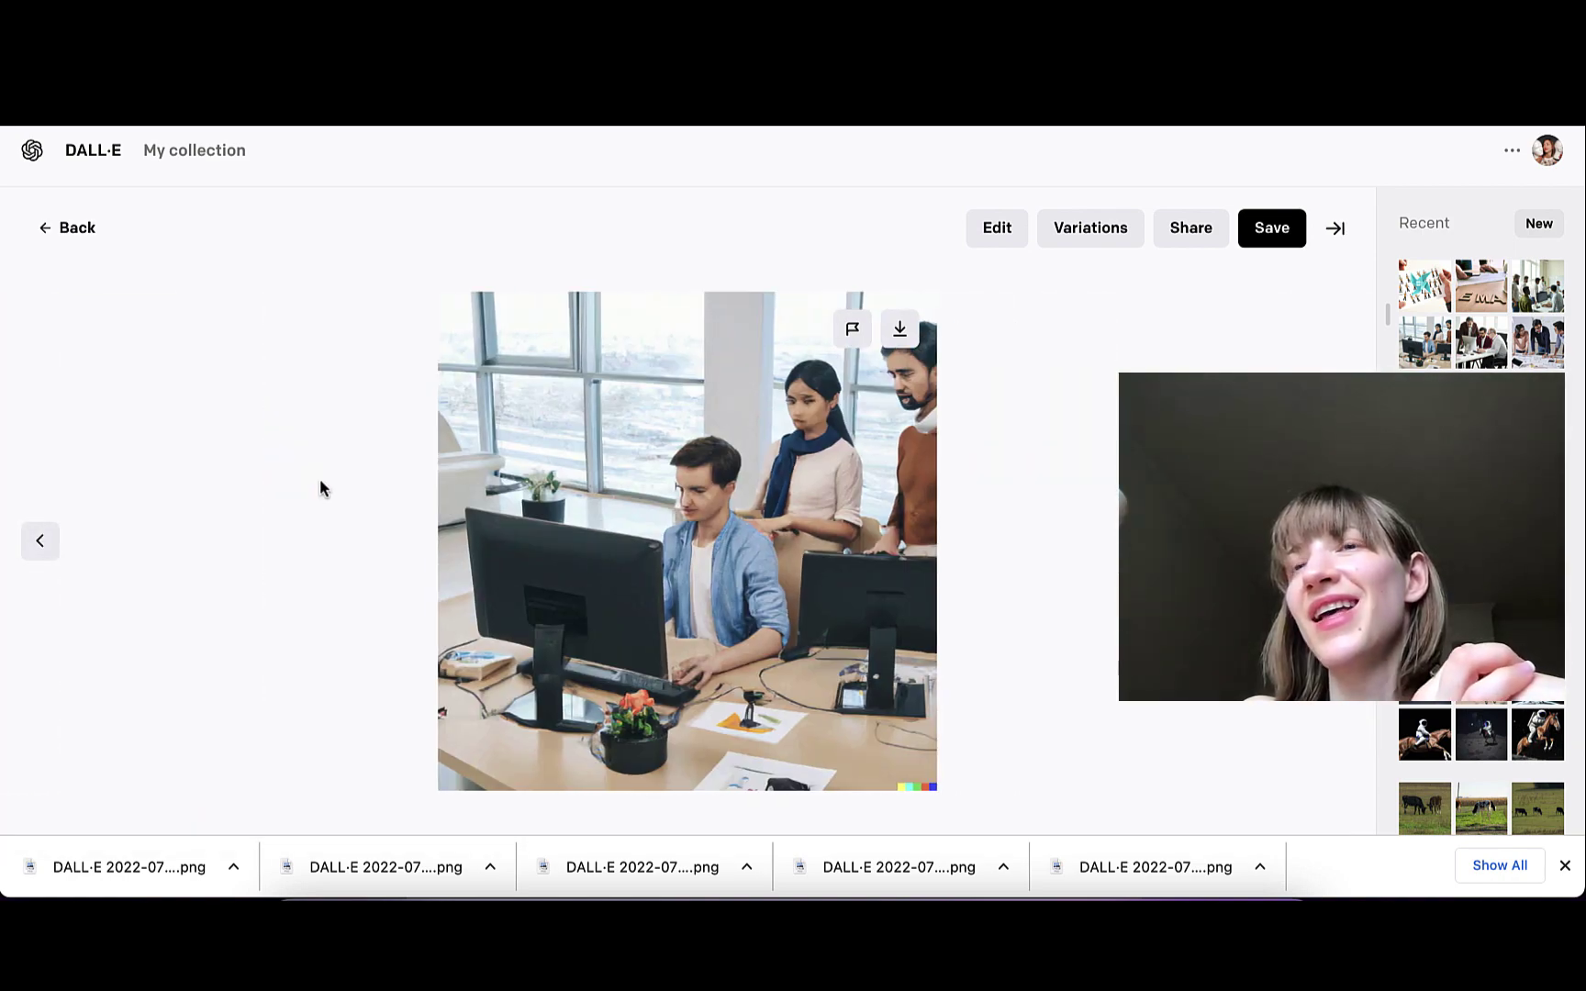
key("Right")
key("Right")
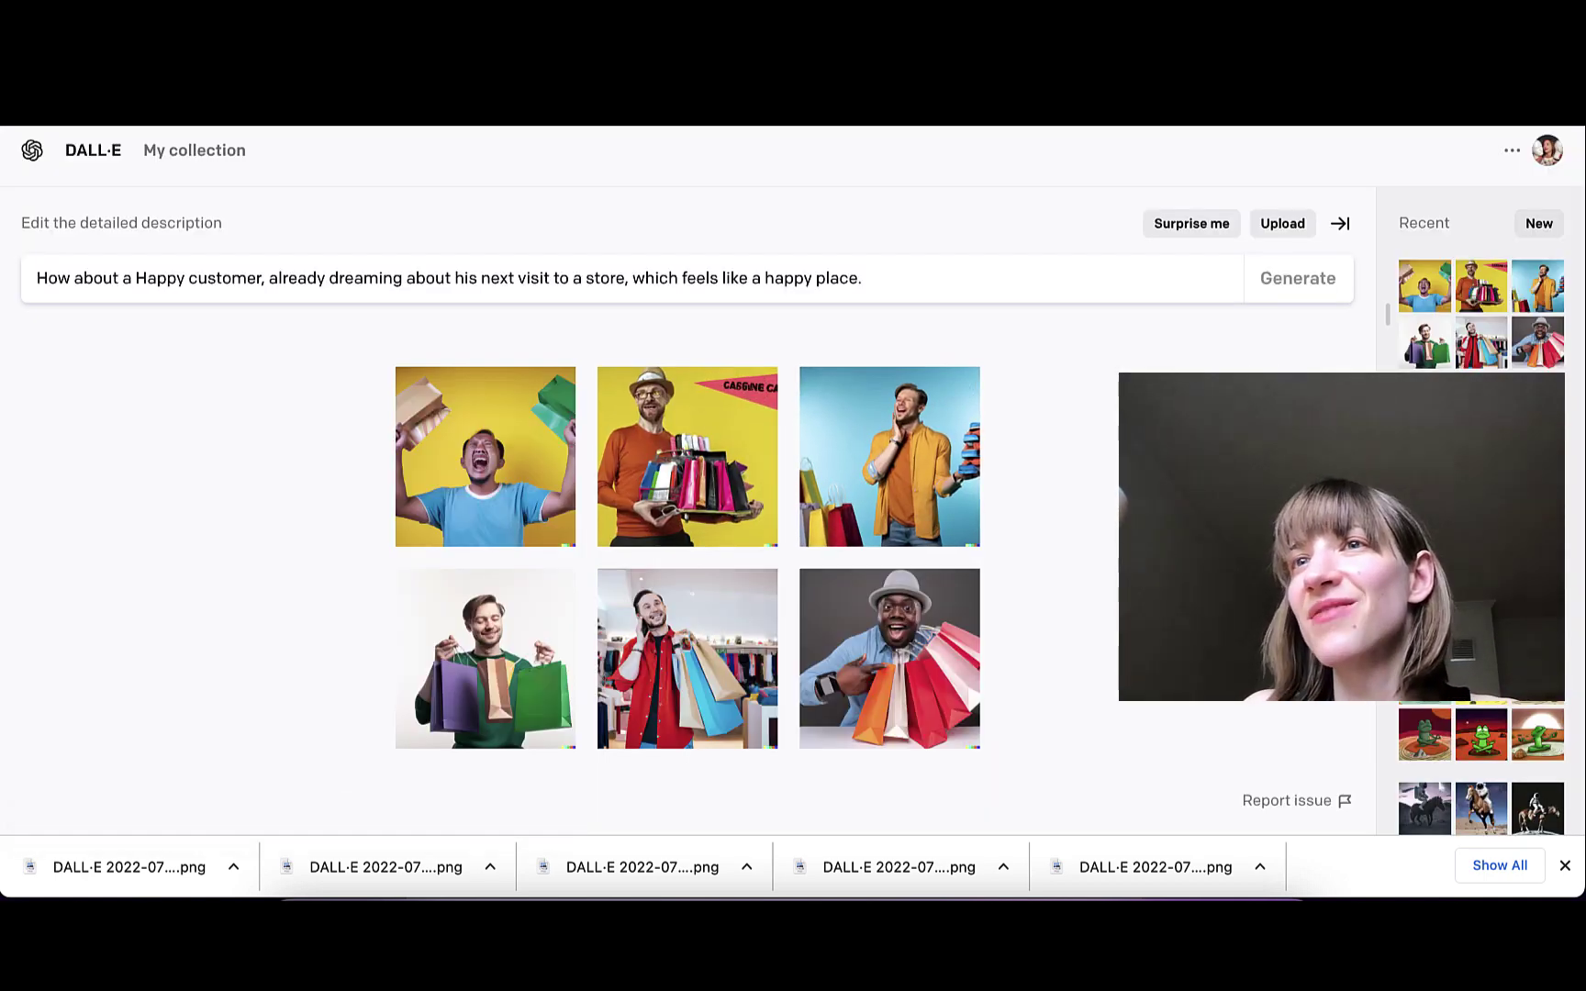
Browse the happy-customer shopper images full size, starting from the yelling shopper
left_click(503, 497)
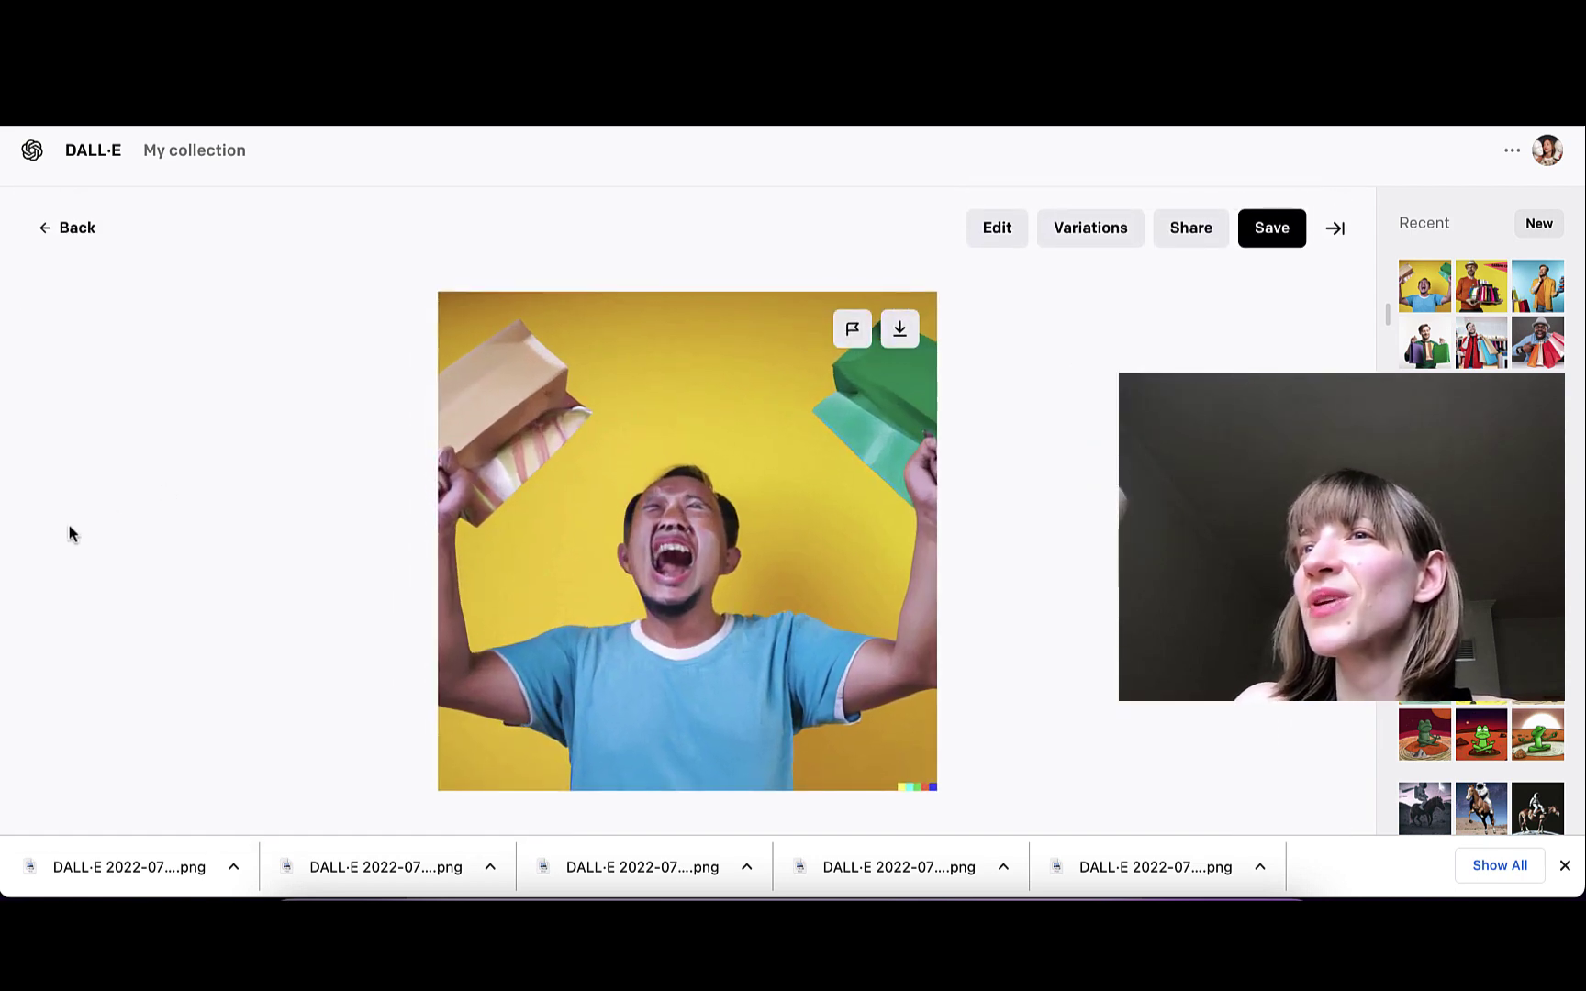
key("Right")
key("Right")
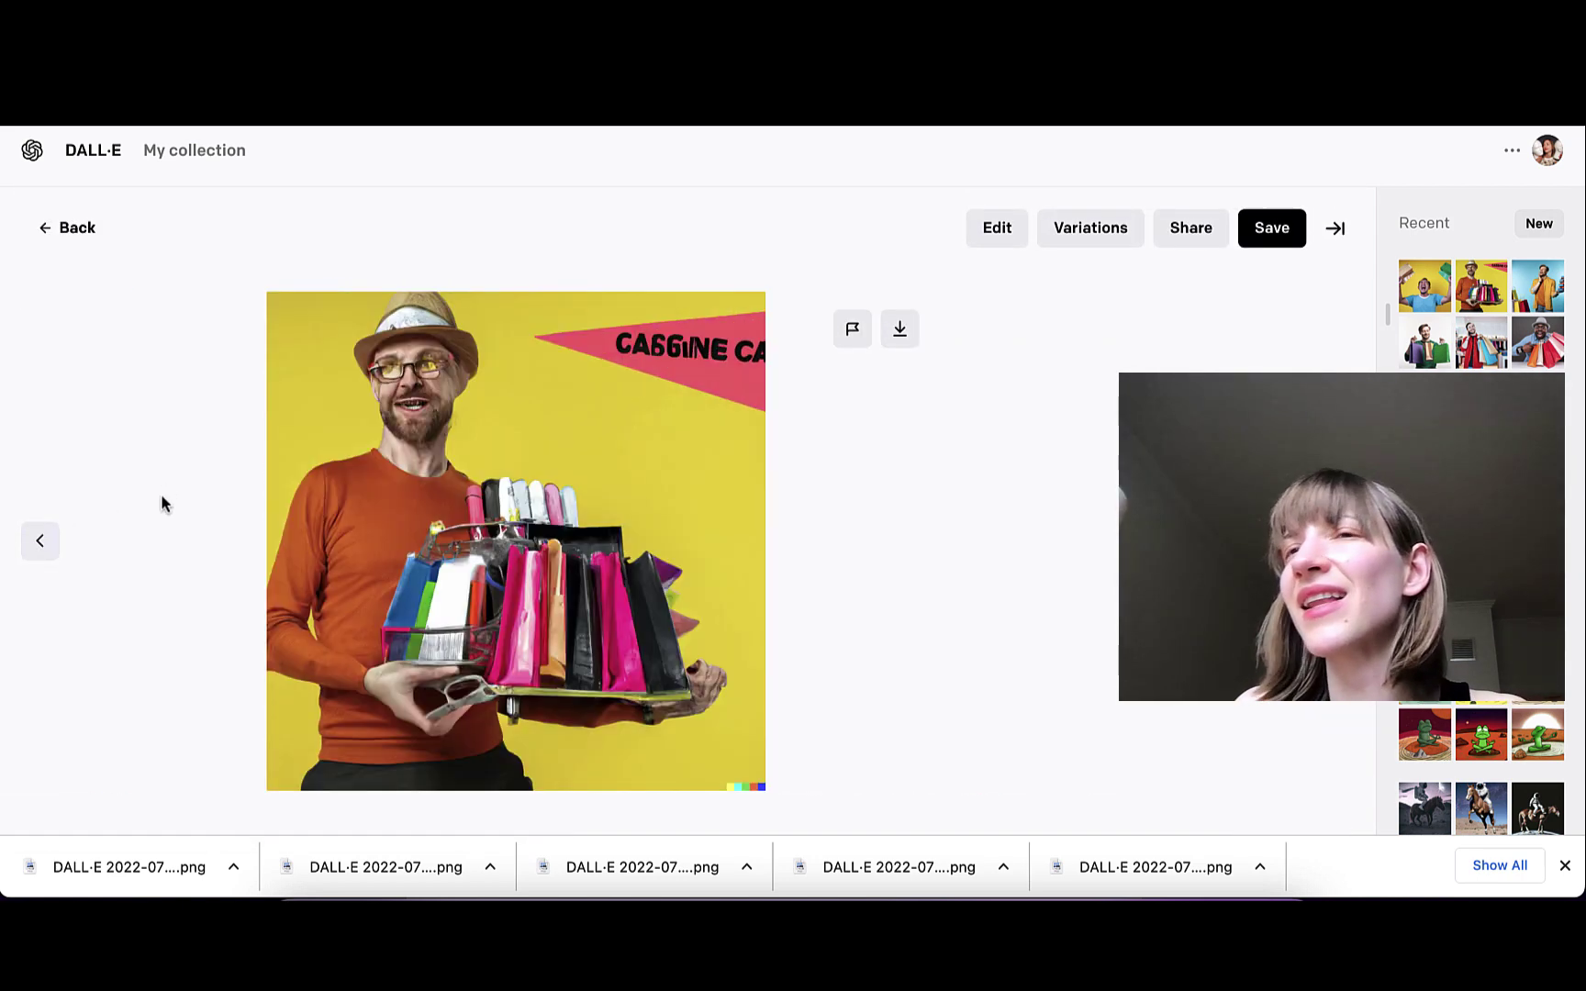
key("Right")
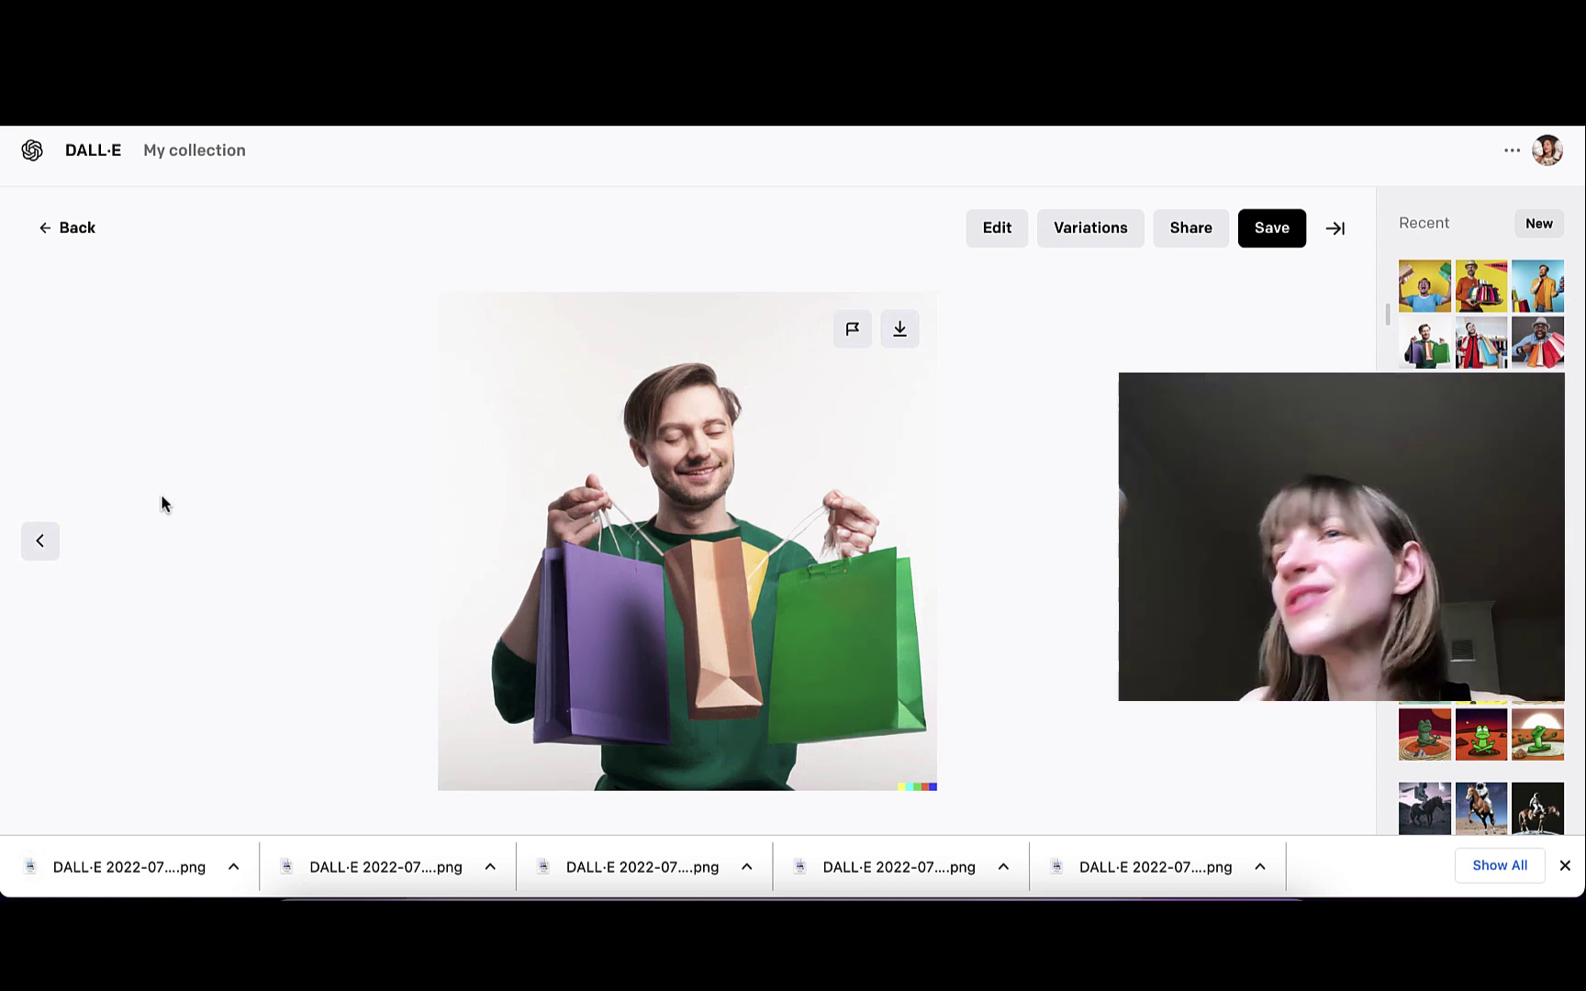
key("Right")
key("Right")
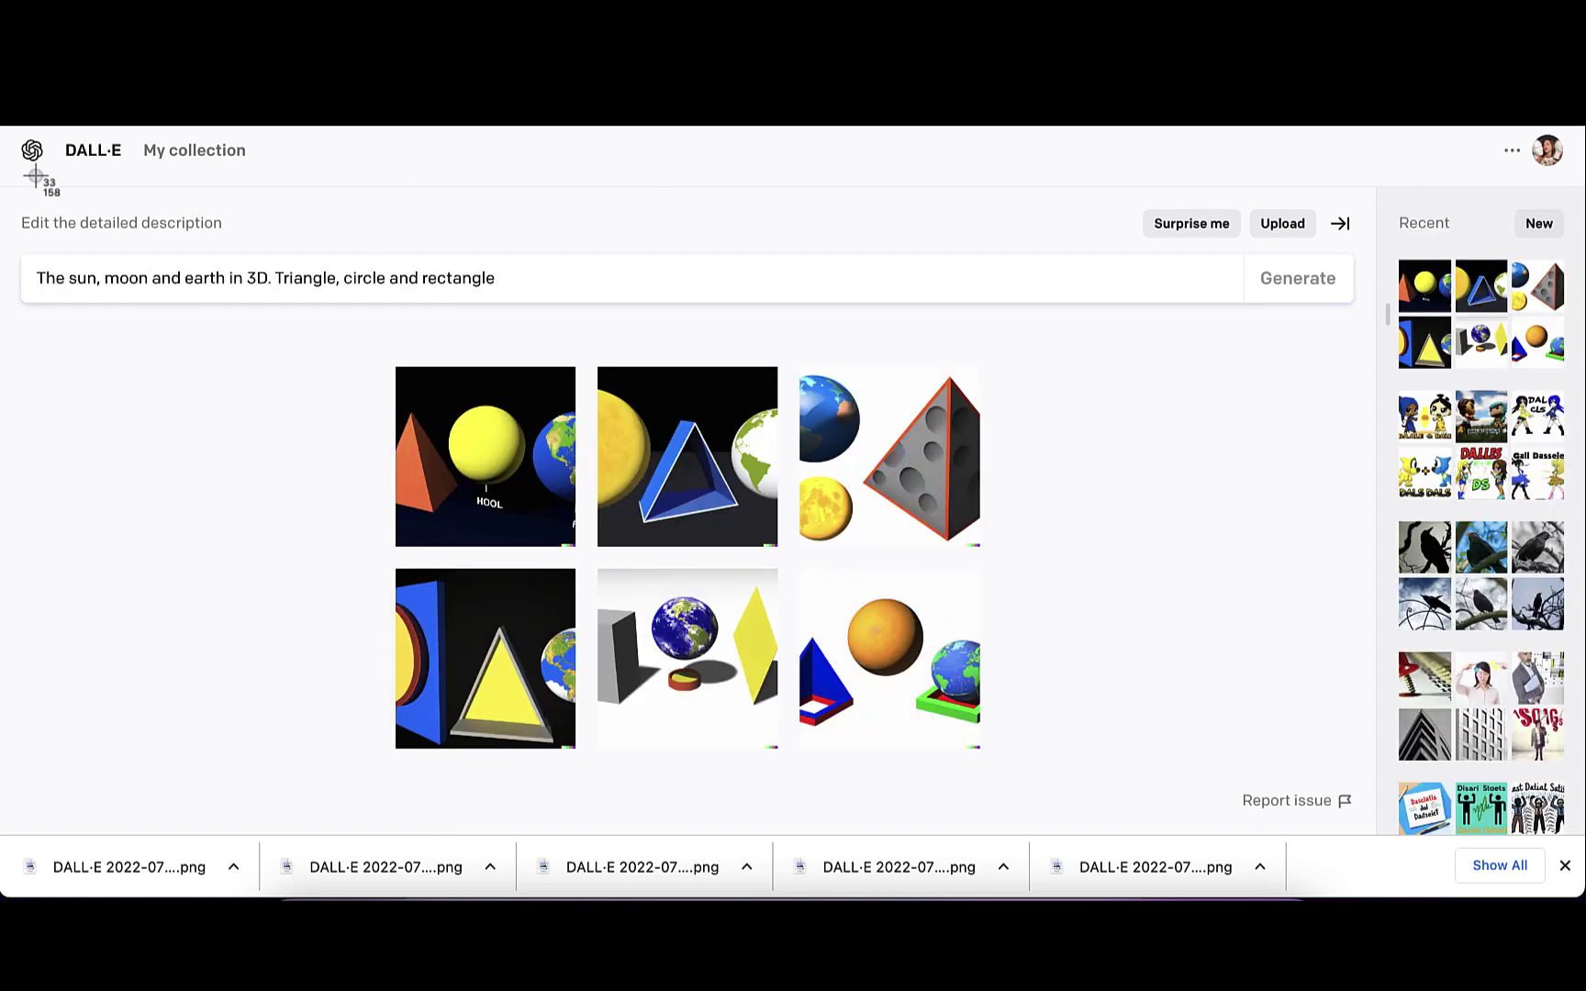
View the orange pyramid-and-sun image, then download two little-mermaid images and browse the rest
left_click(485, 457)
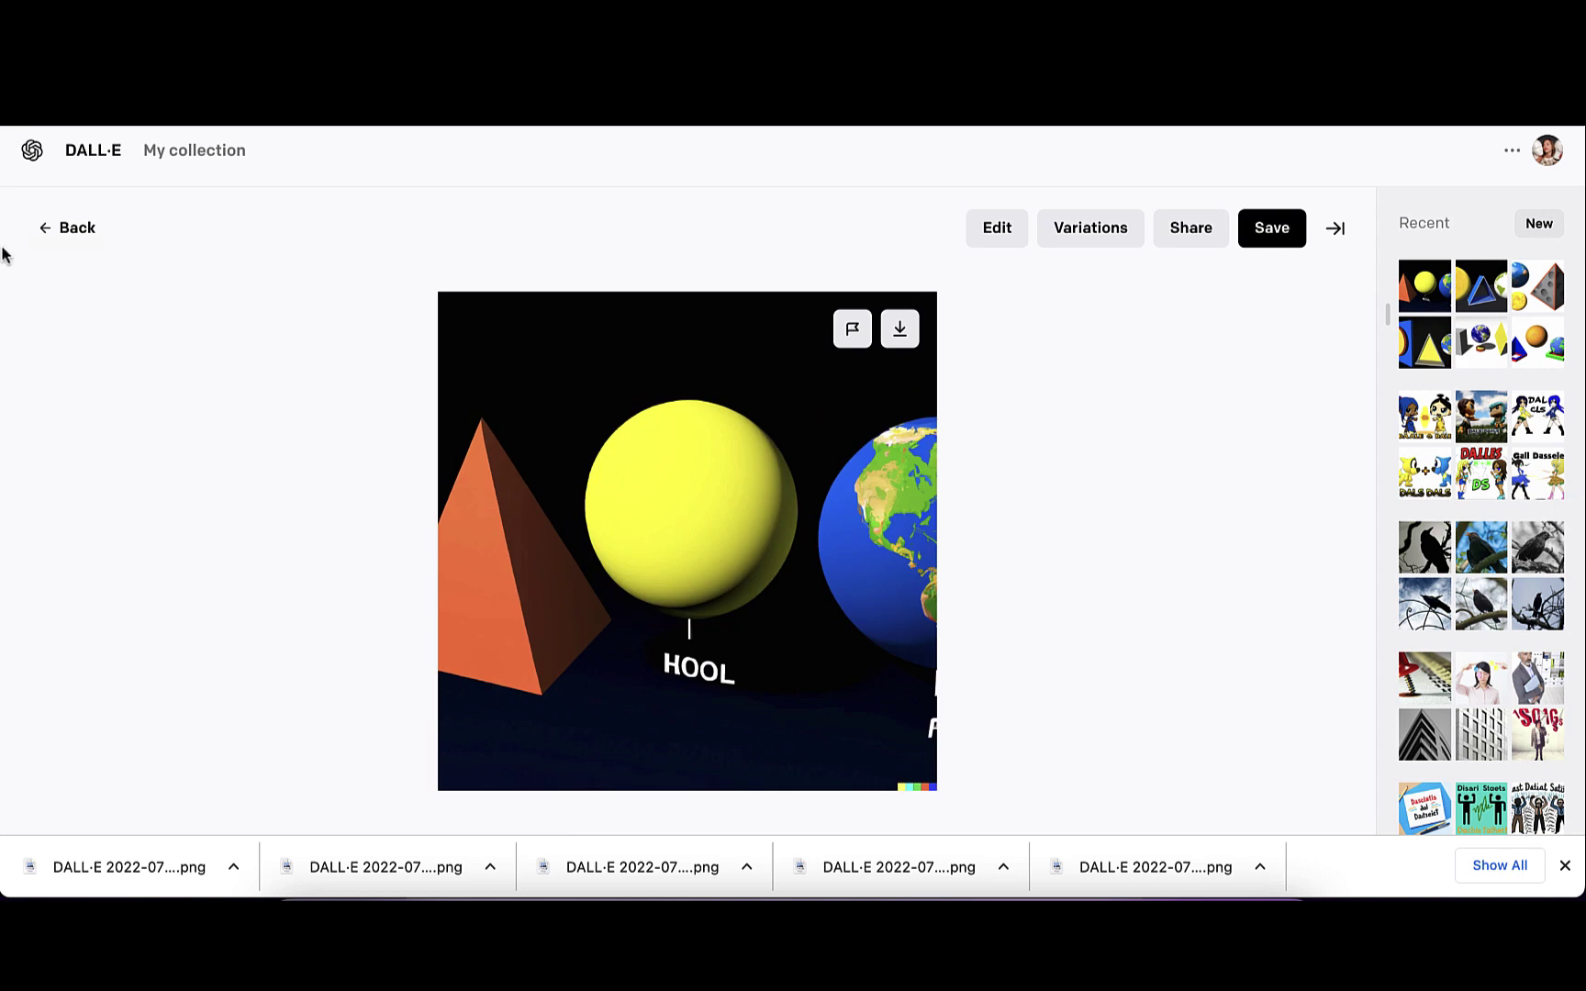
left_click(78, 227)
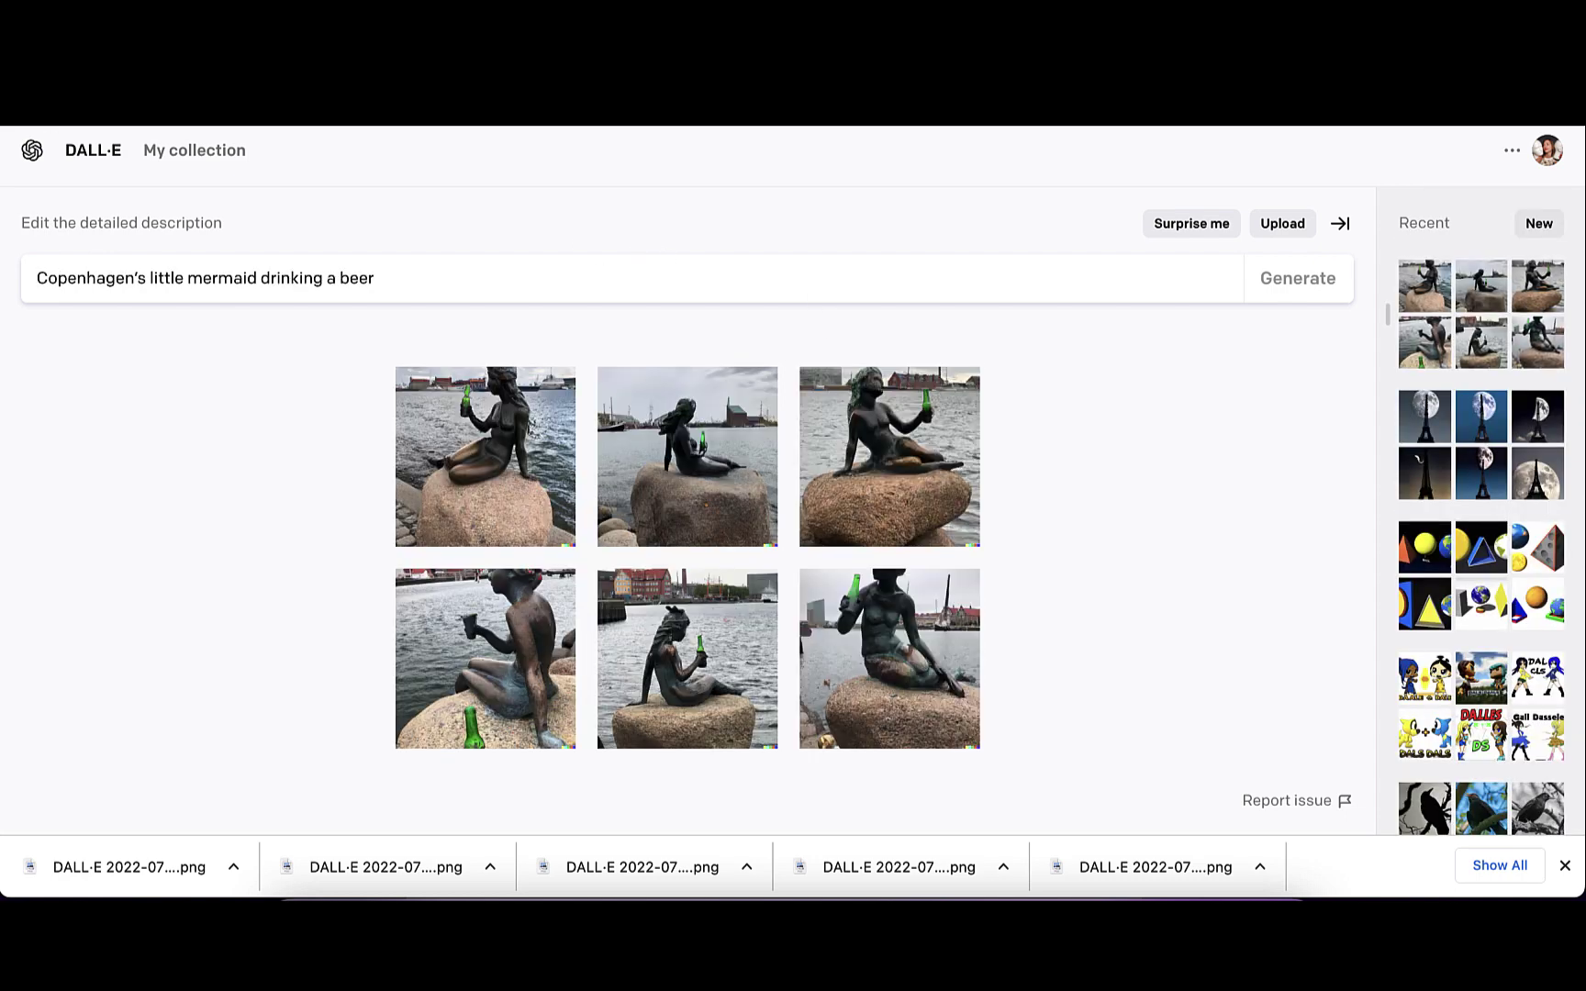
left_click(486, 456)
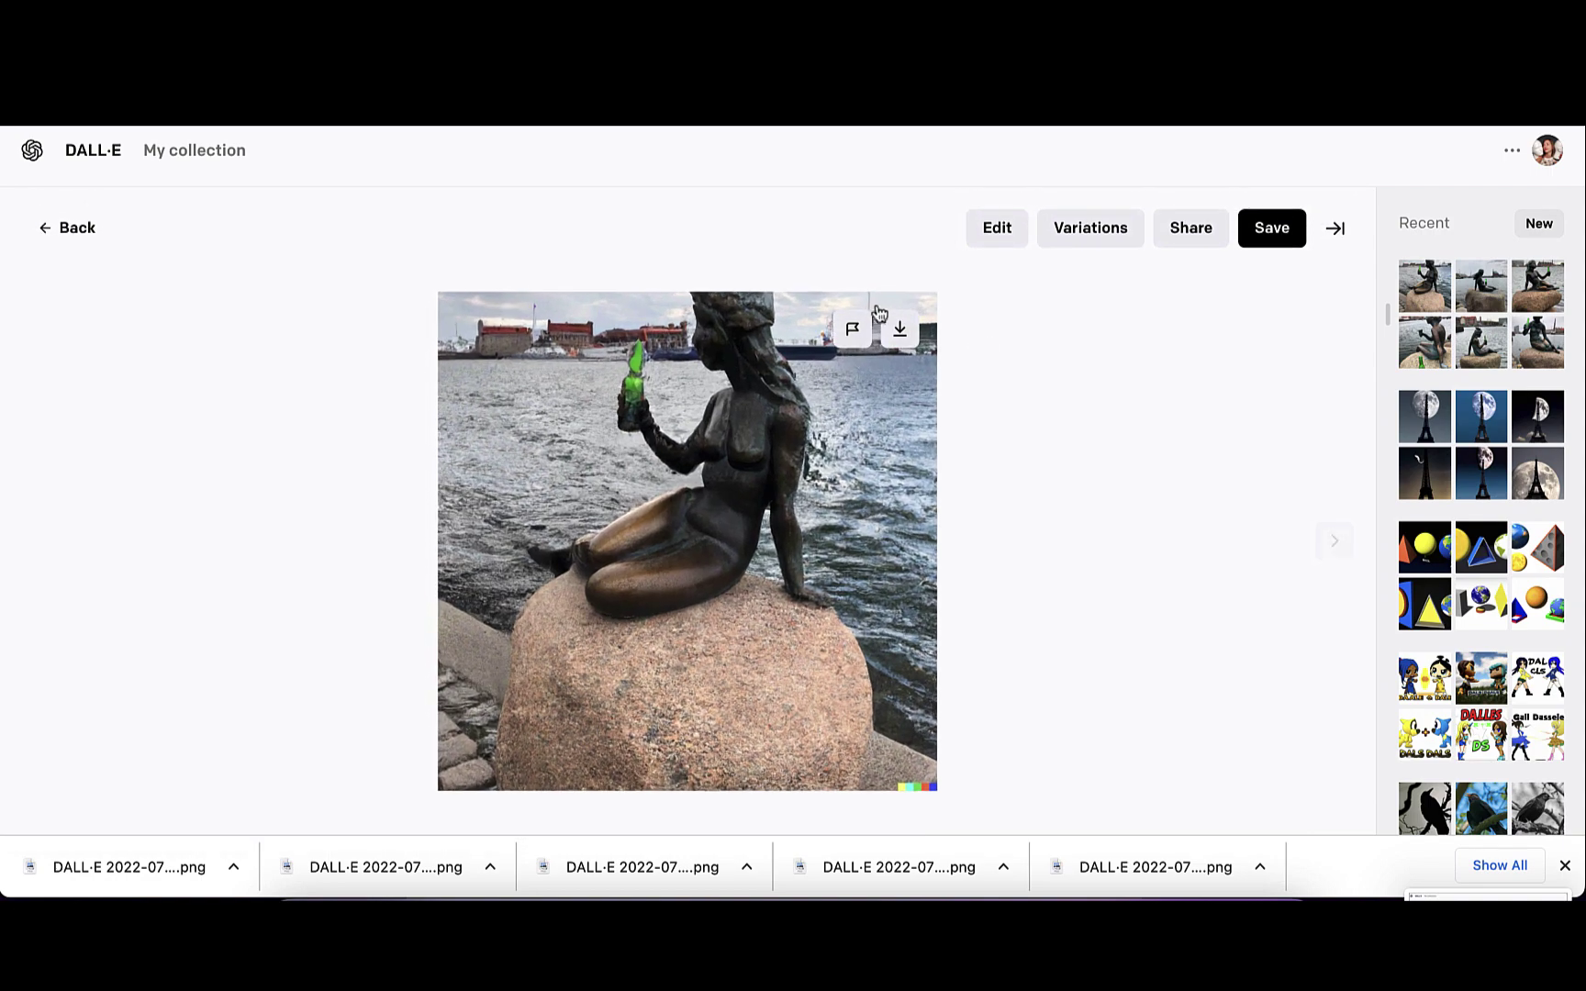
left_click(898, 329)
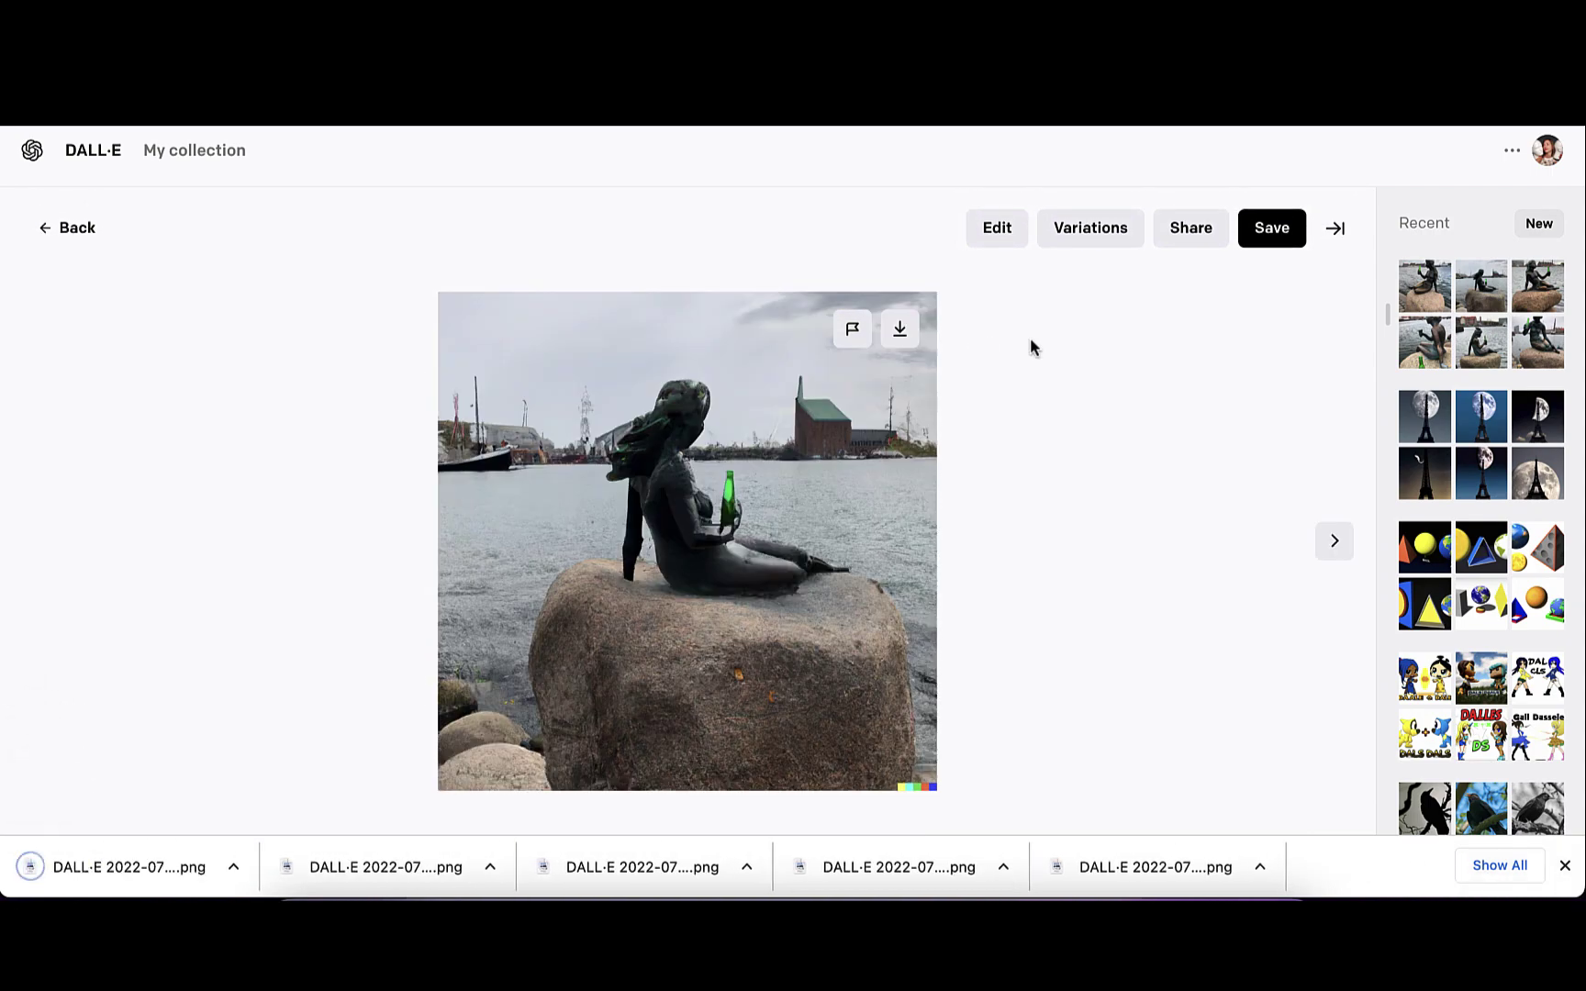
left_click(904, 329)
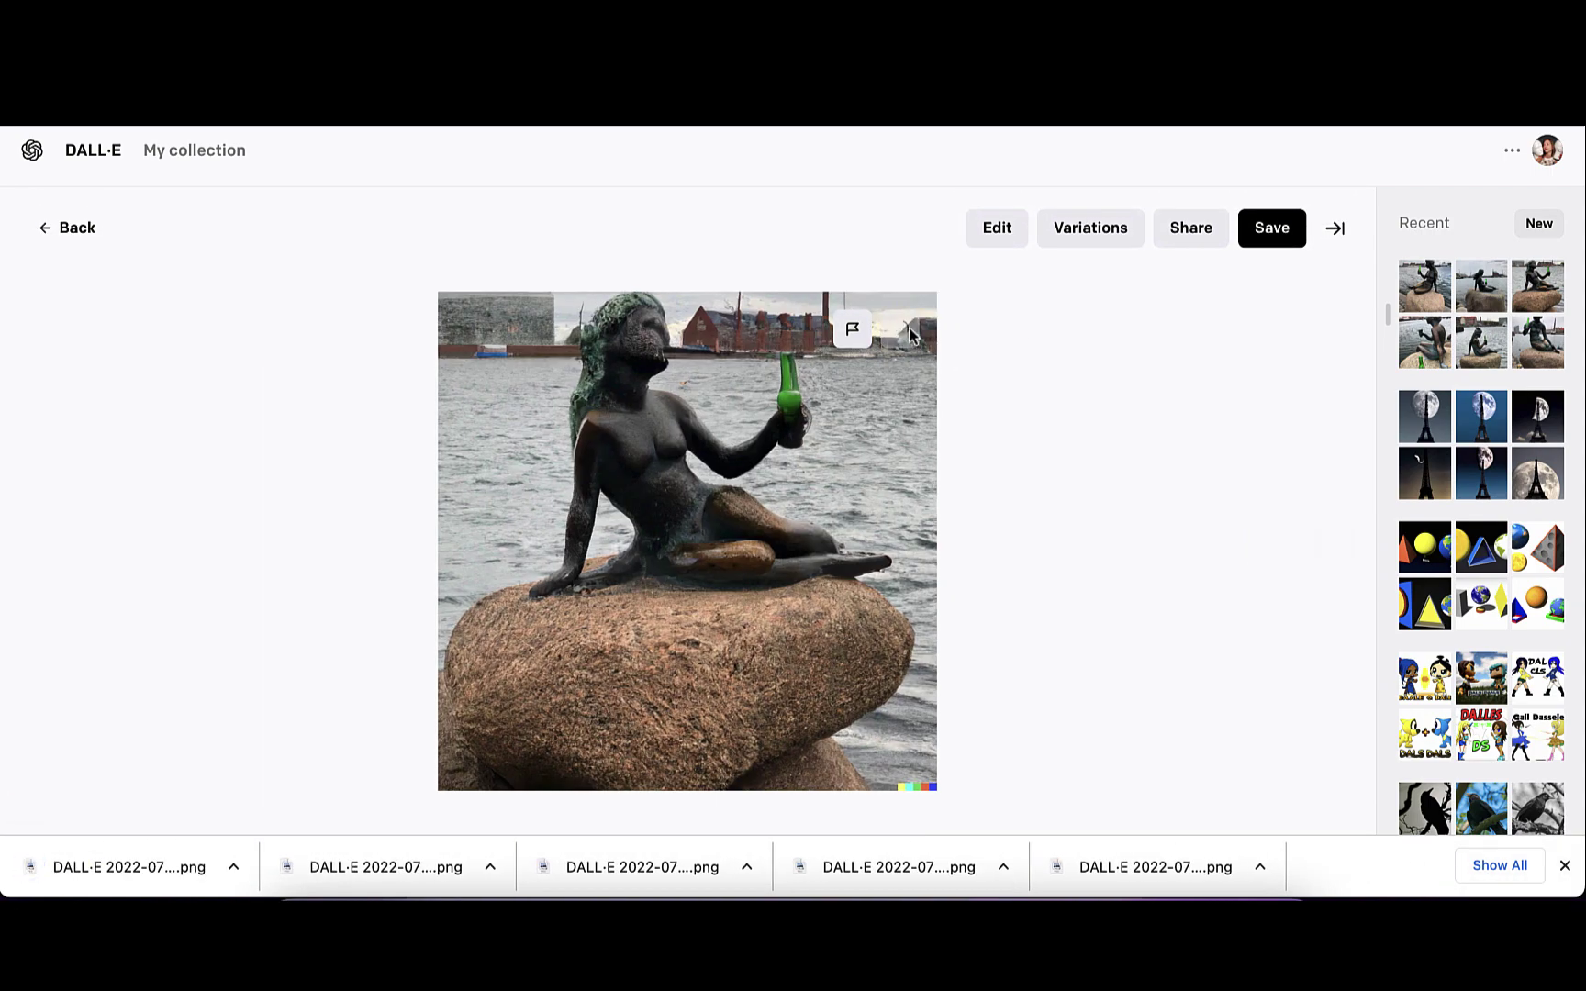
key("Right")
key("Right")
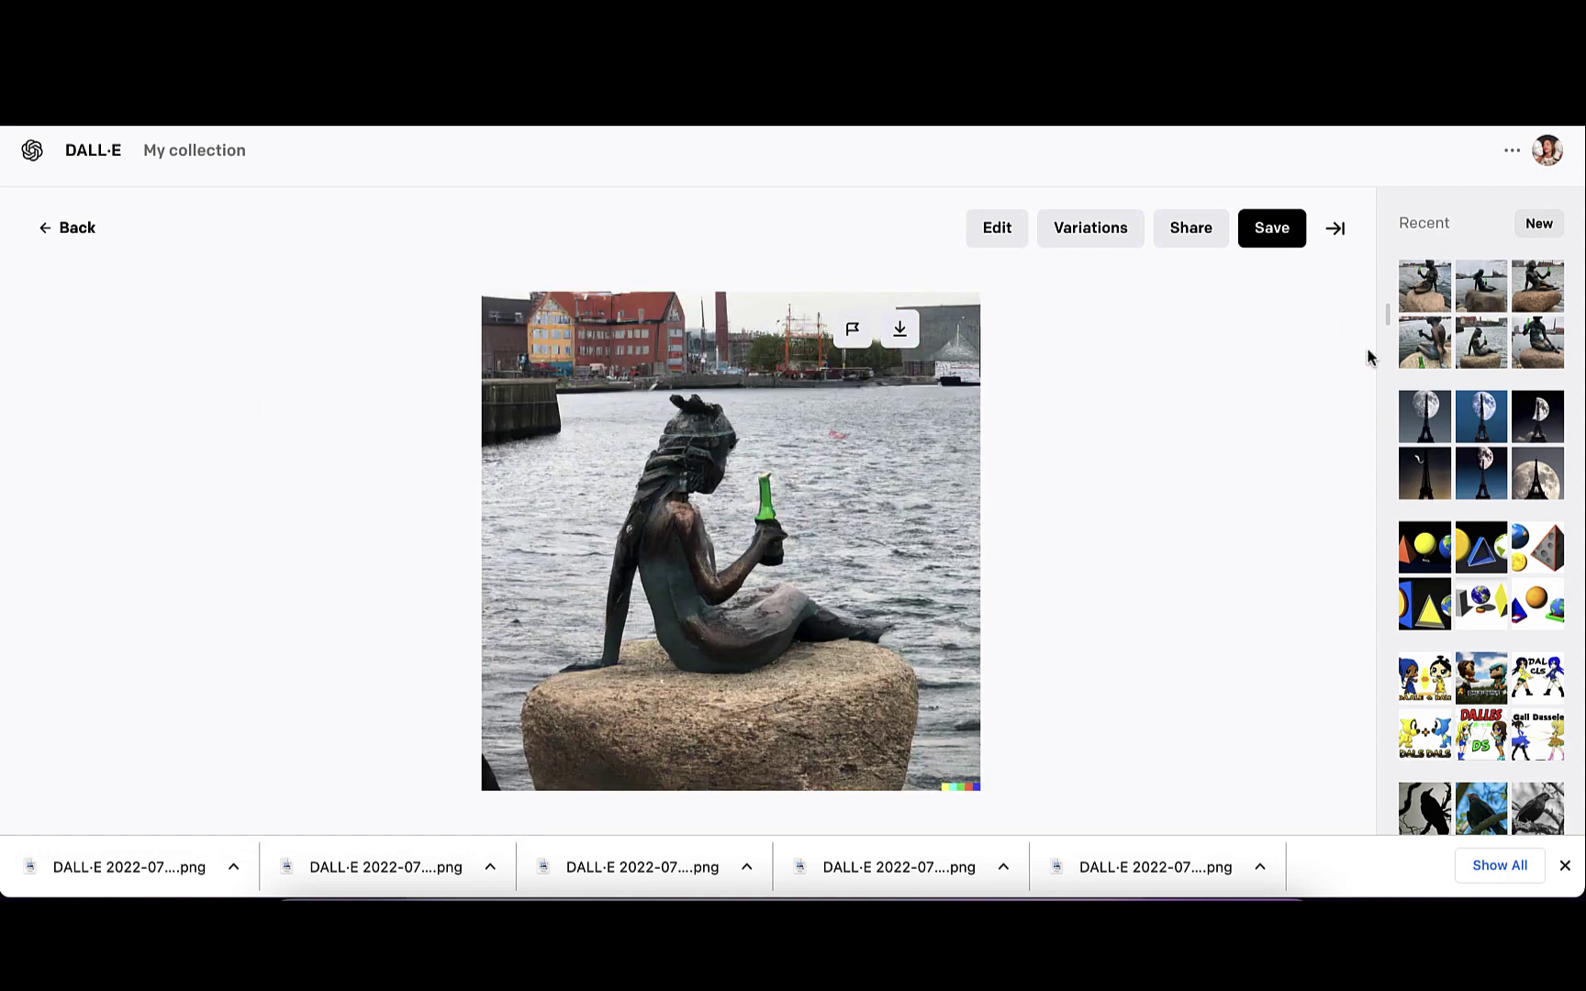
key("Right")
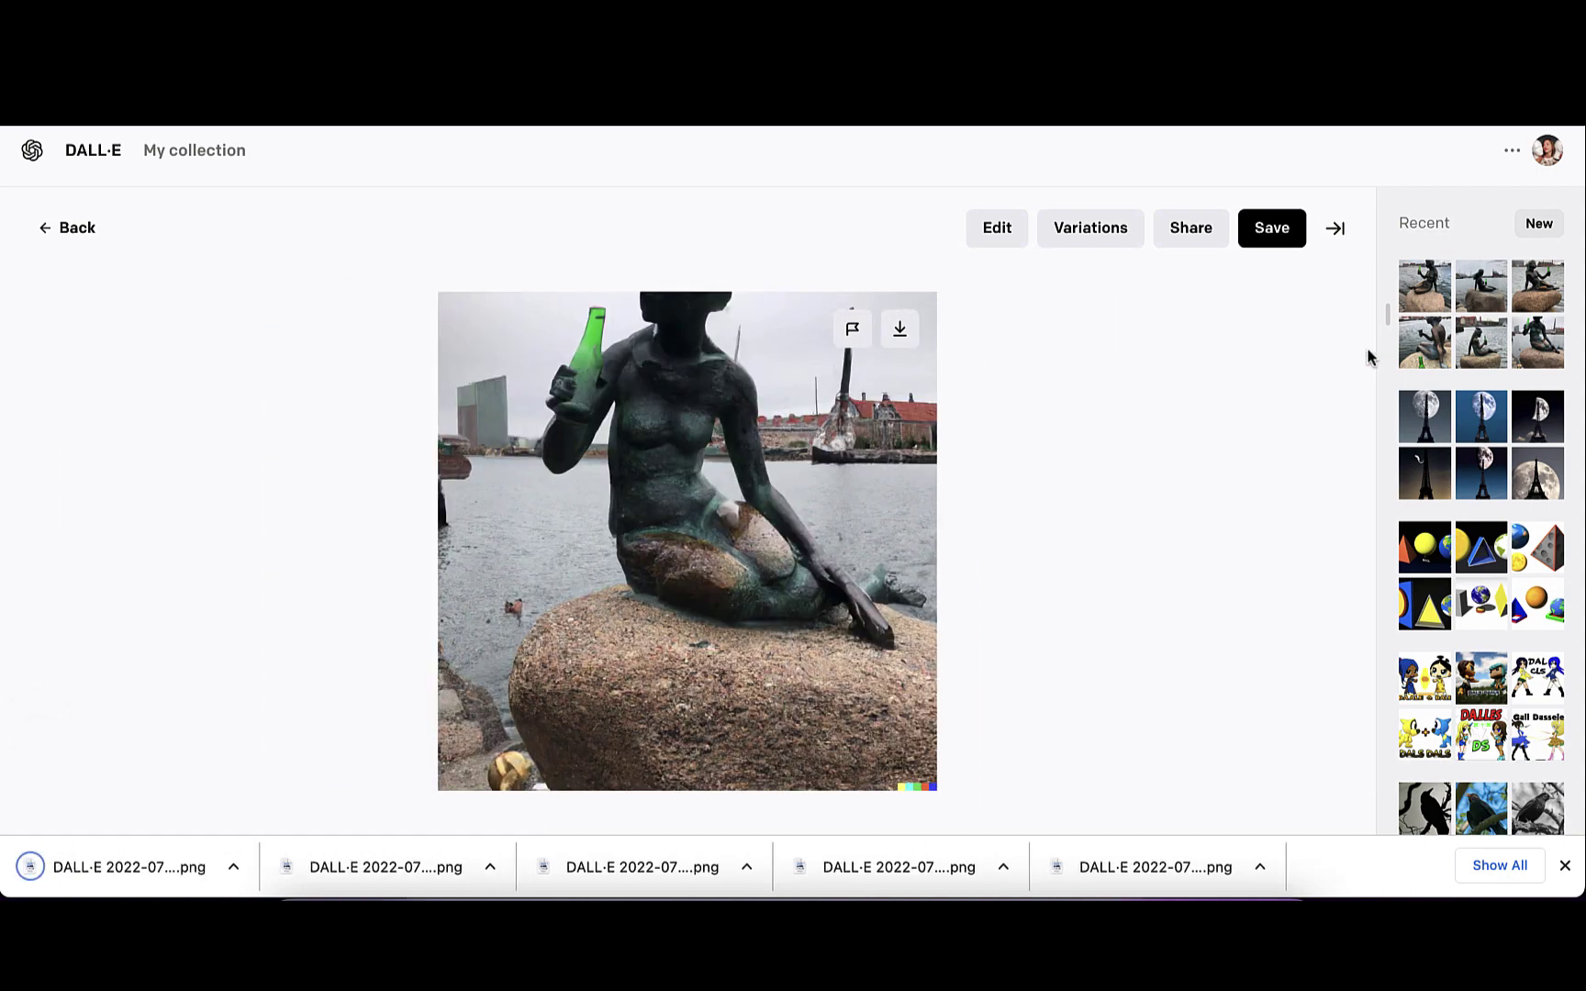
left_click(59, 213)
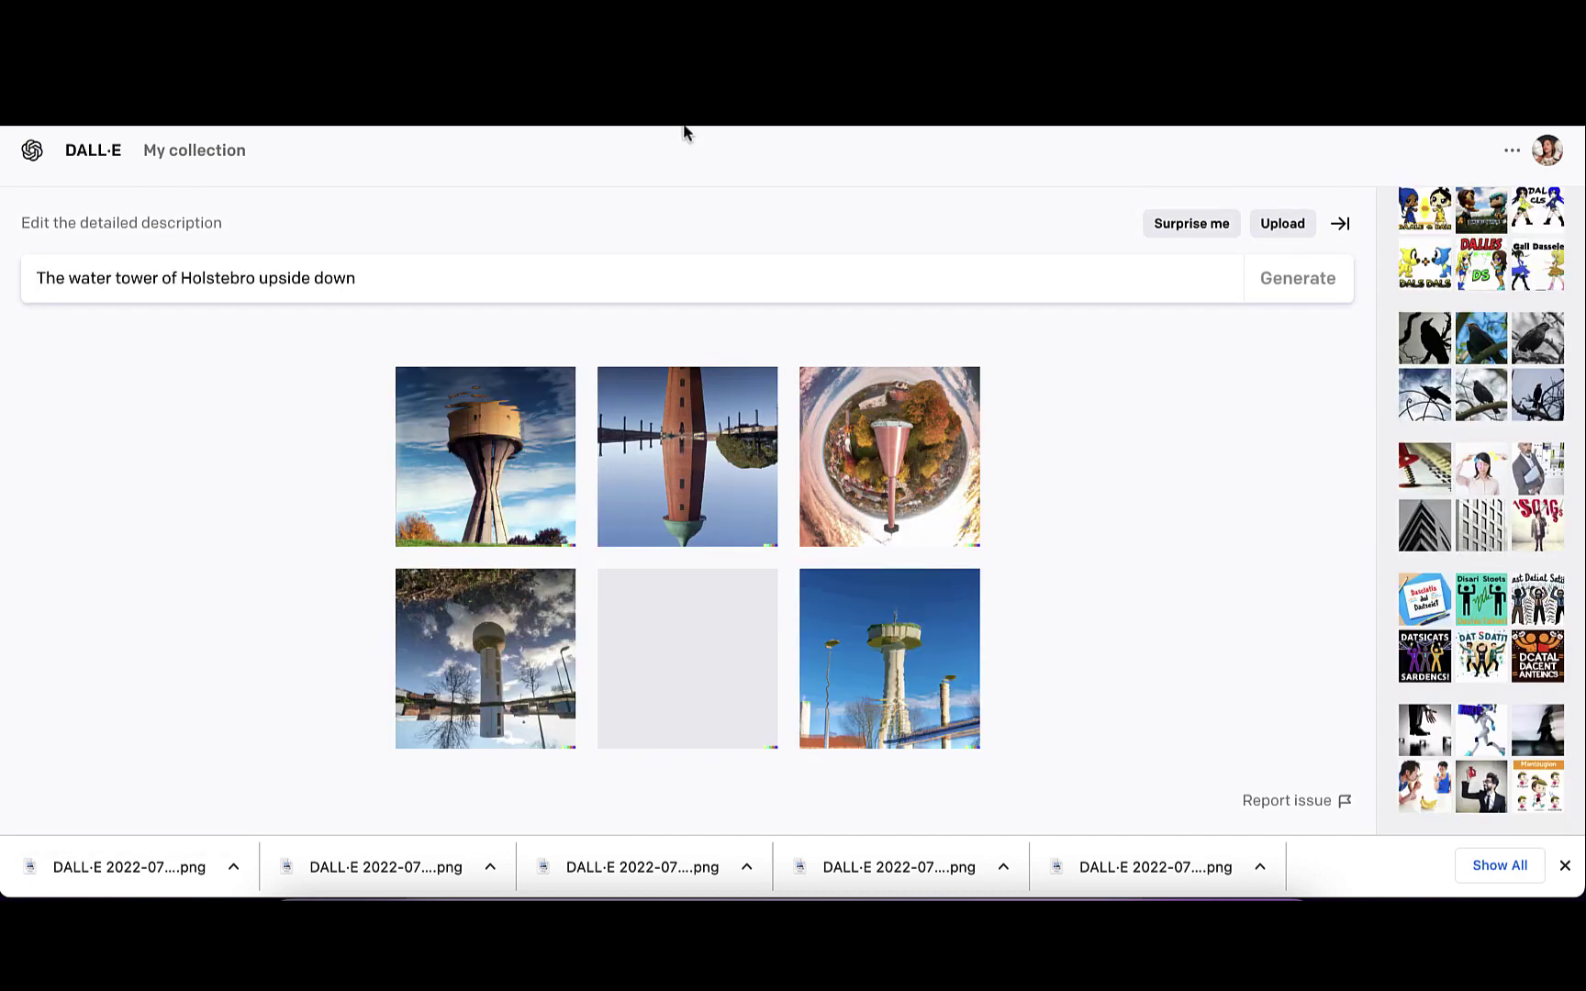
Download the first Holstebro water tower image and browse the rest of the set
left_click(928, 411)
left_click(907, 335)
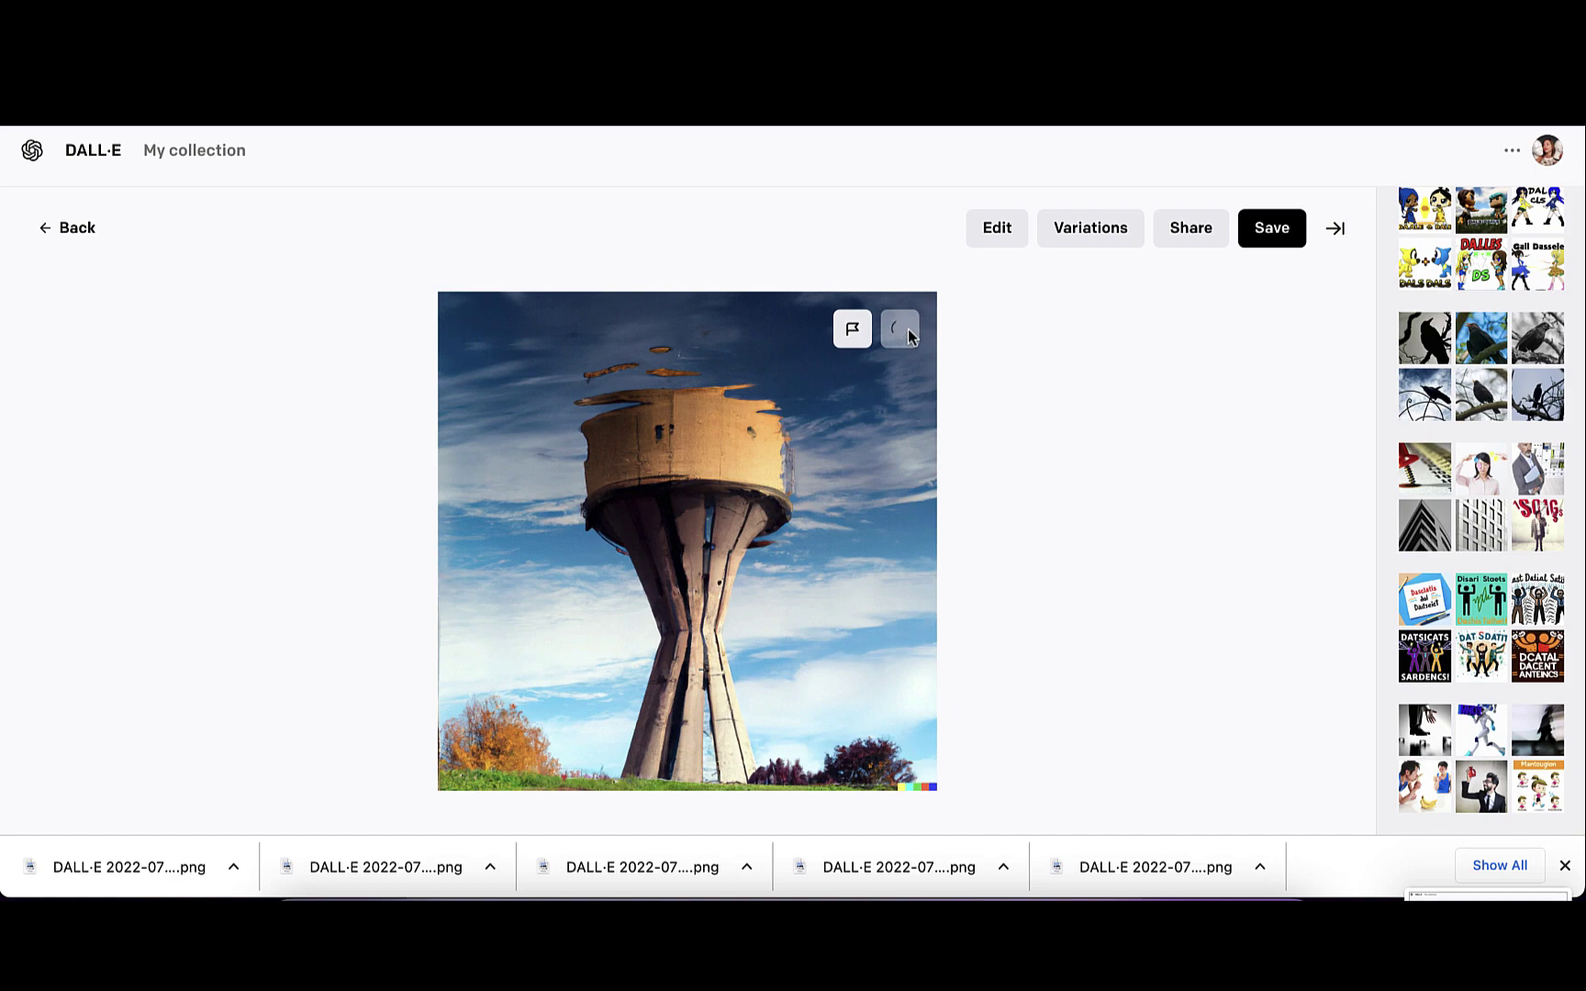
key("Right")
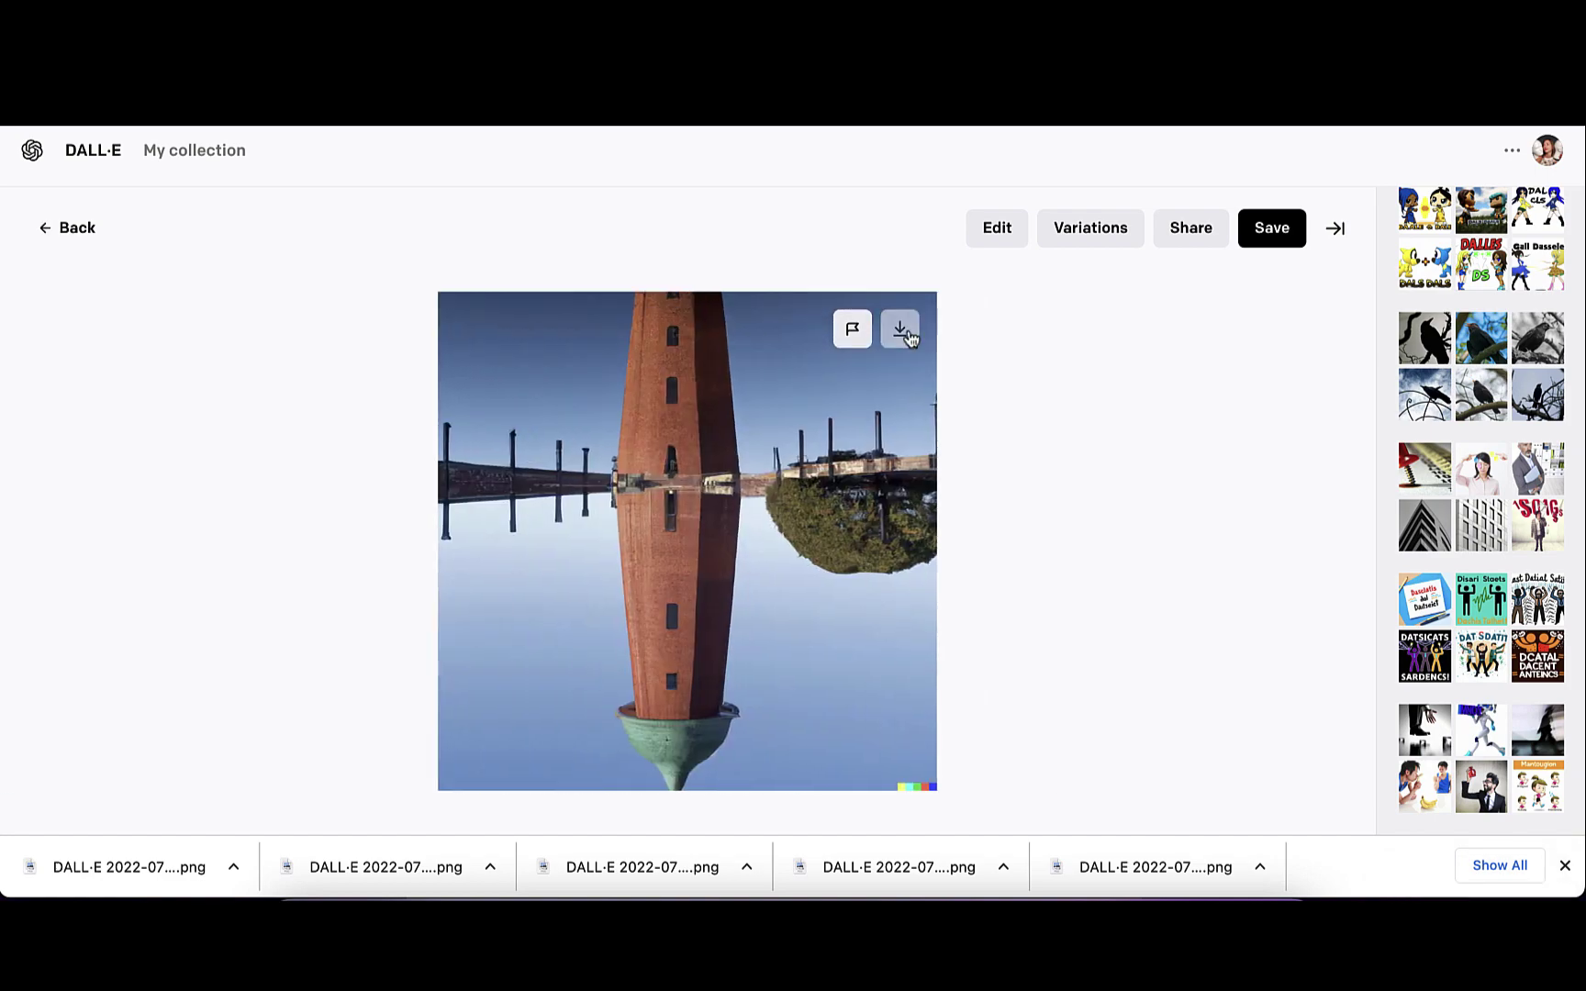
key("Right")
key("Right")
key("Right")
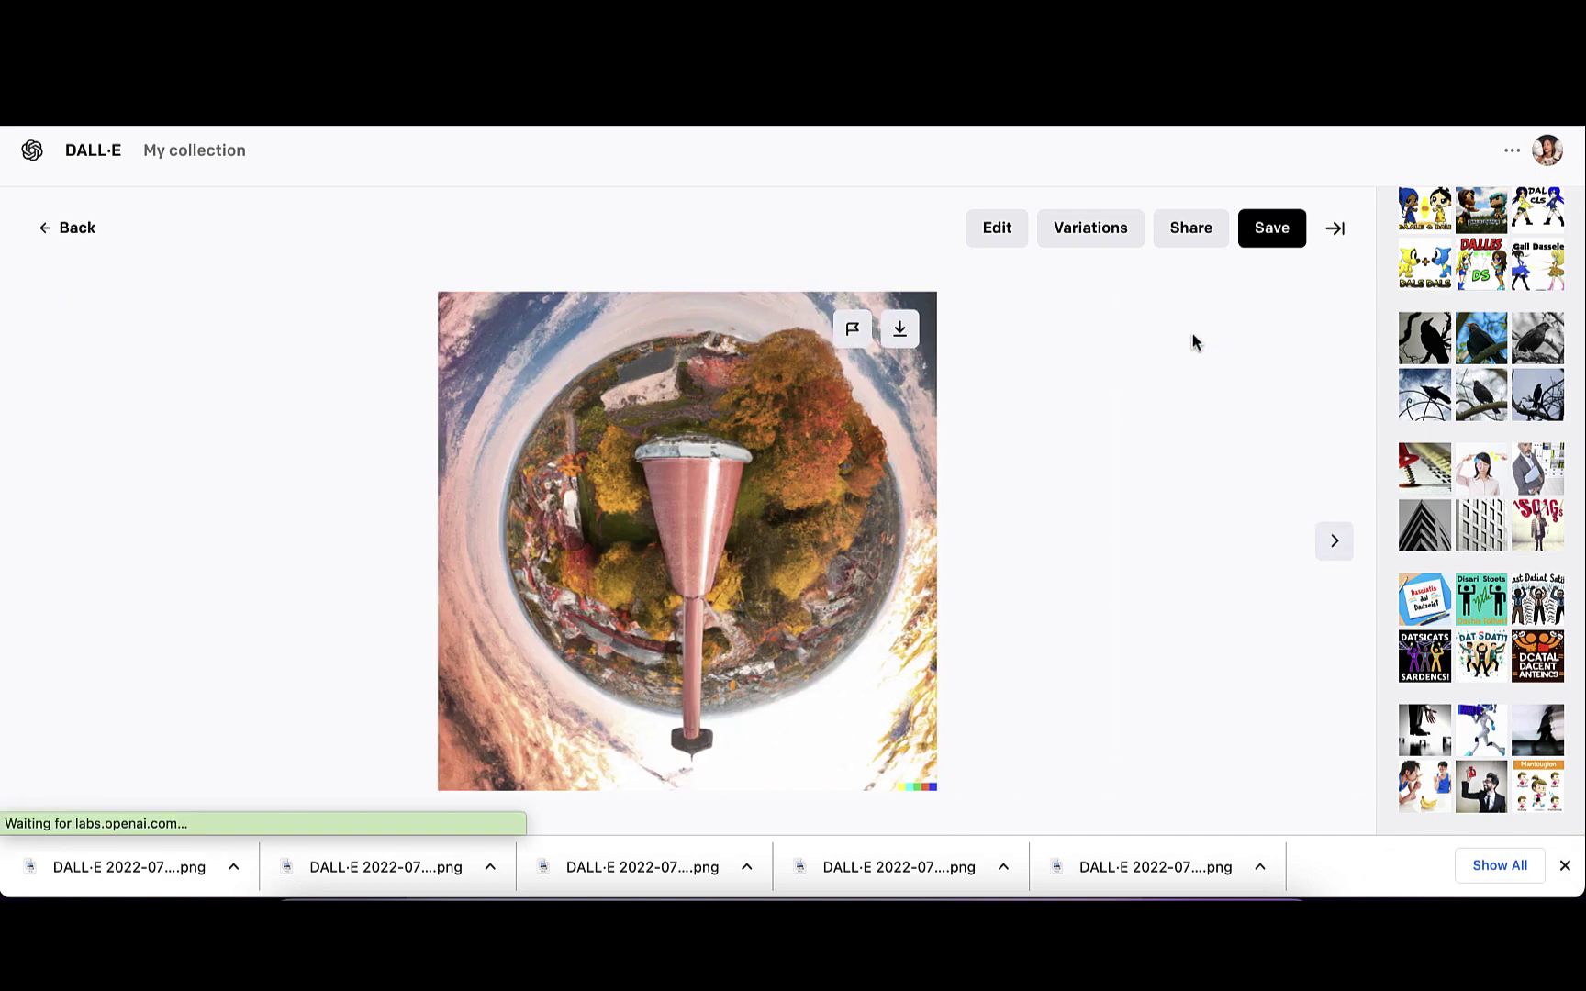
Download the dog-with-stick photo from the happy stick set
key("Escape")
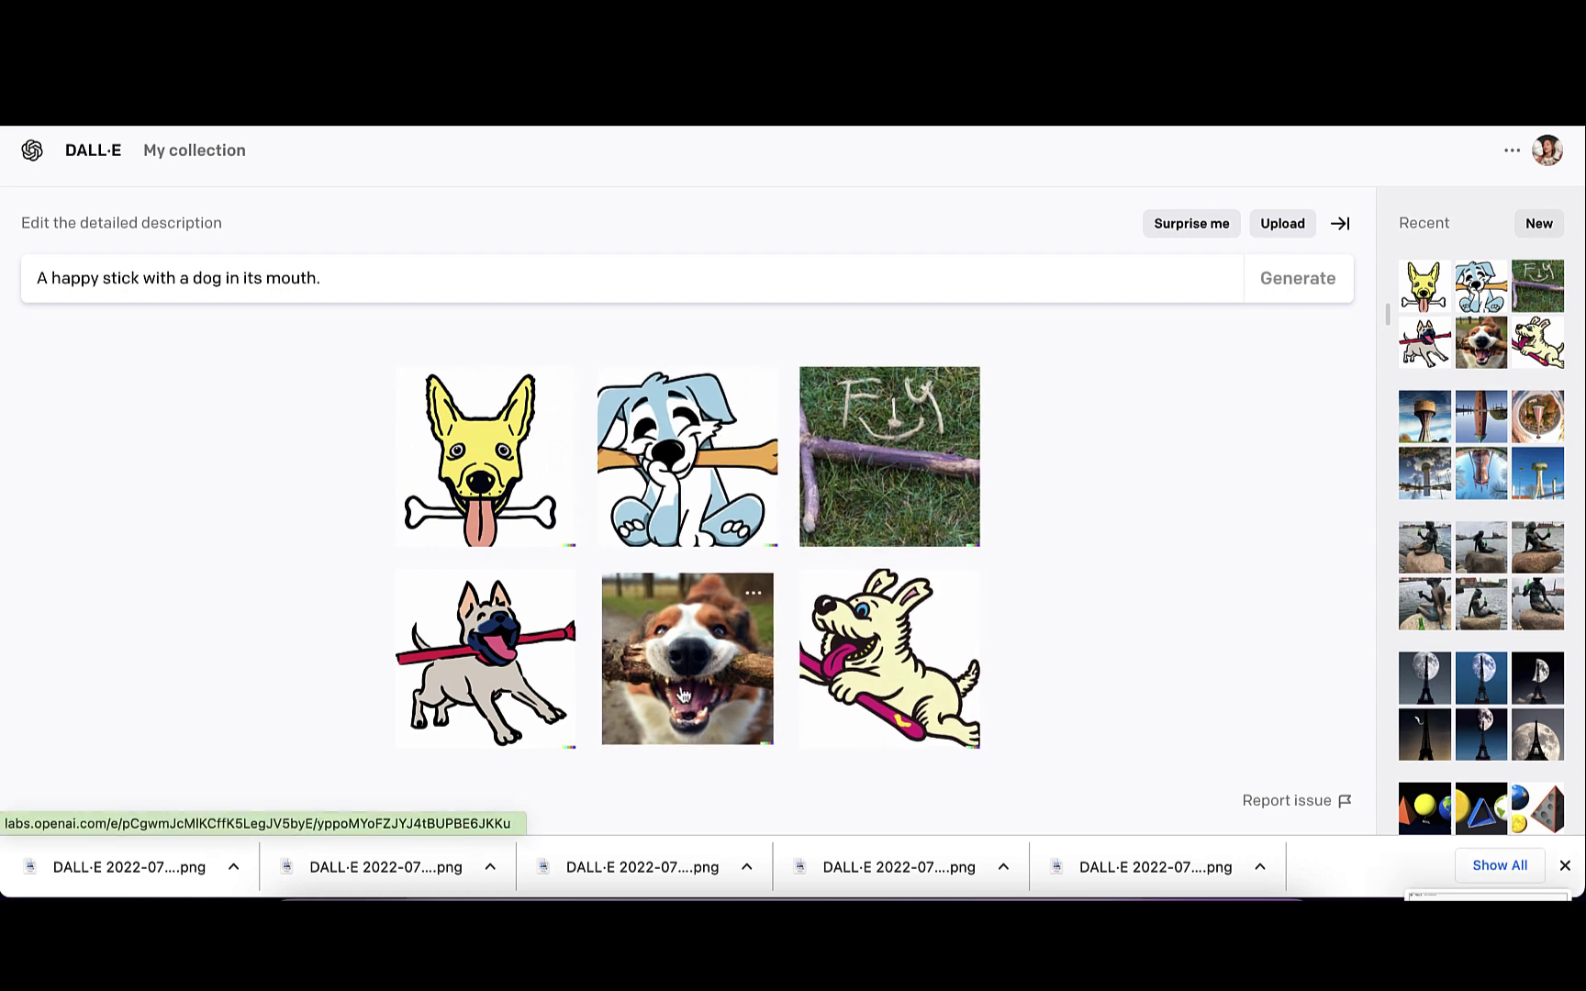
left_click(731, 675)
left_click(899, 328)
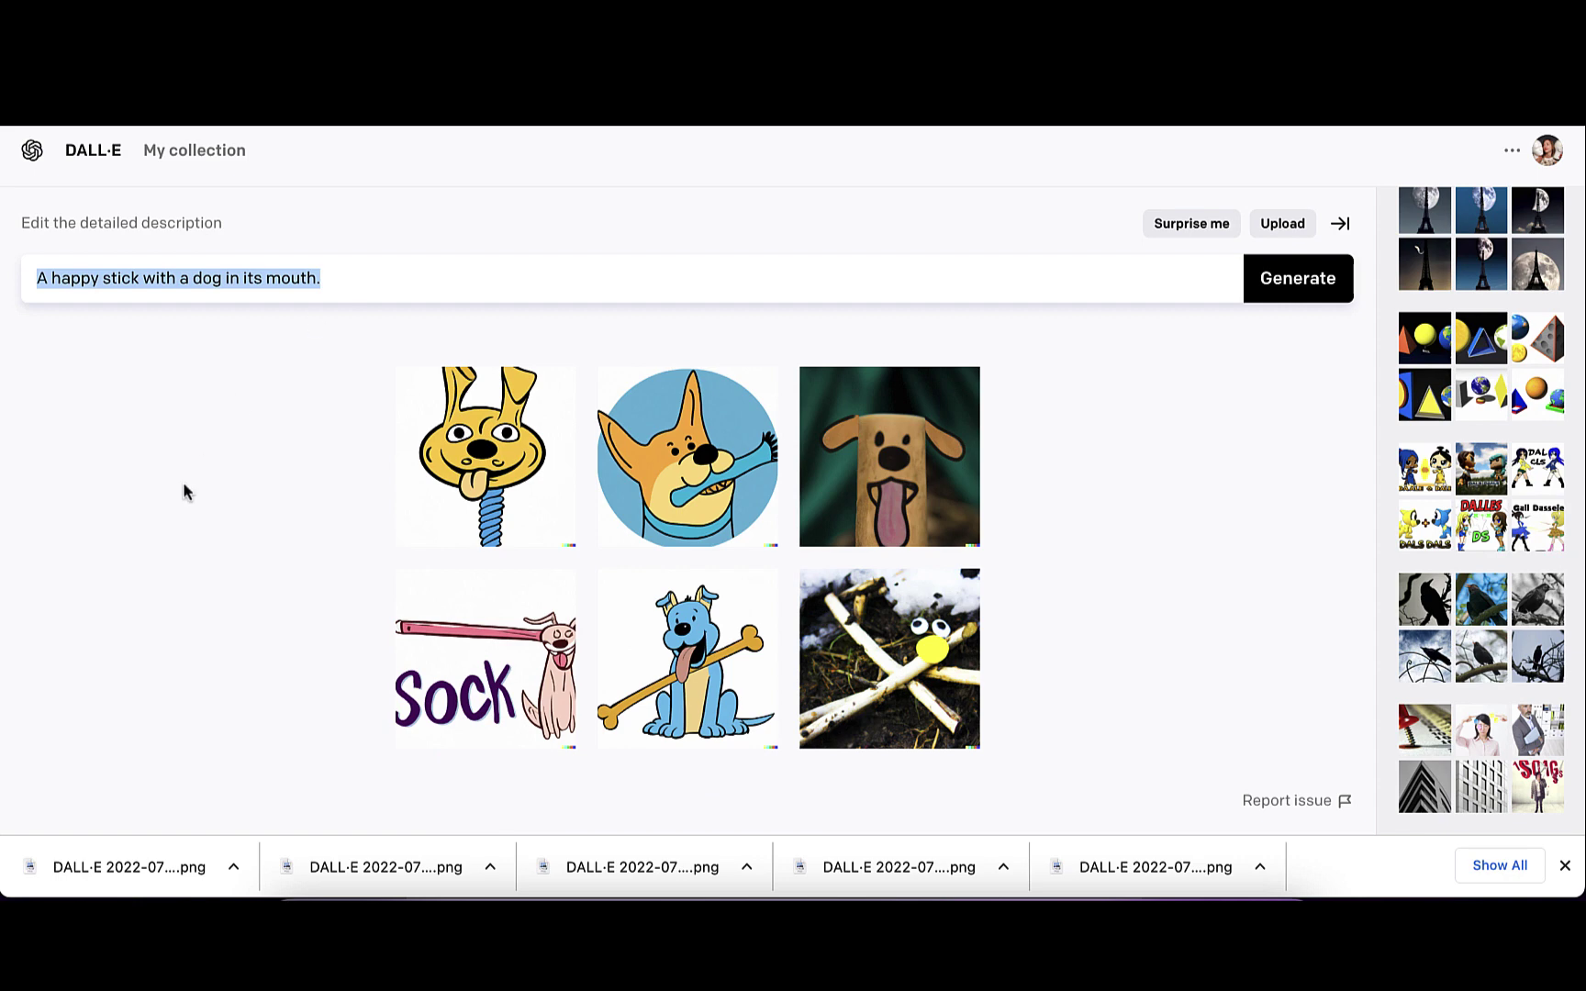
View the crossed-sticks image, then download the megaphone man image
left_click(895, 659)
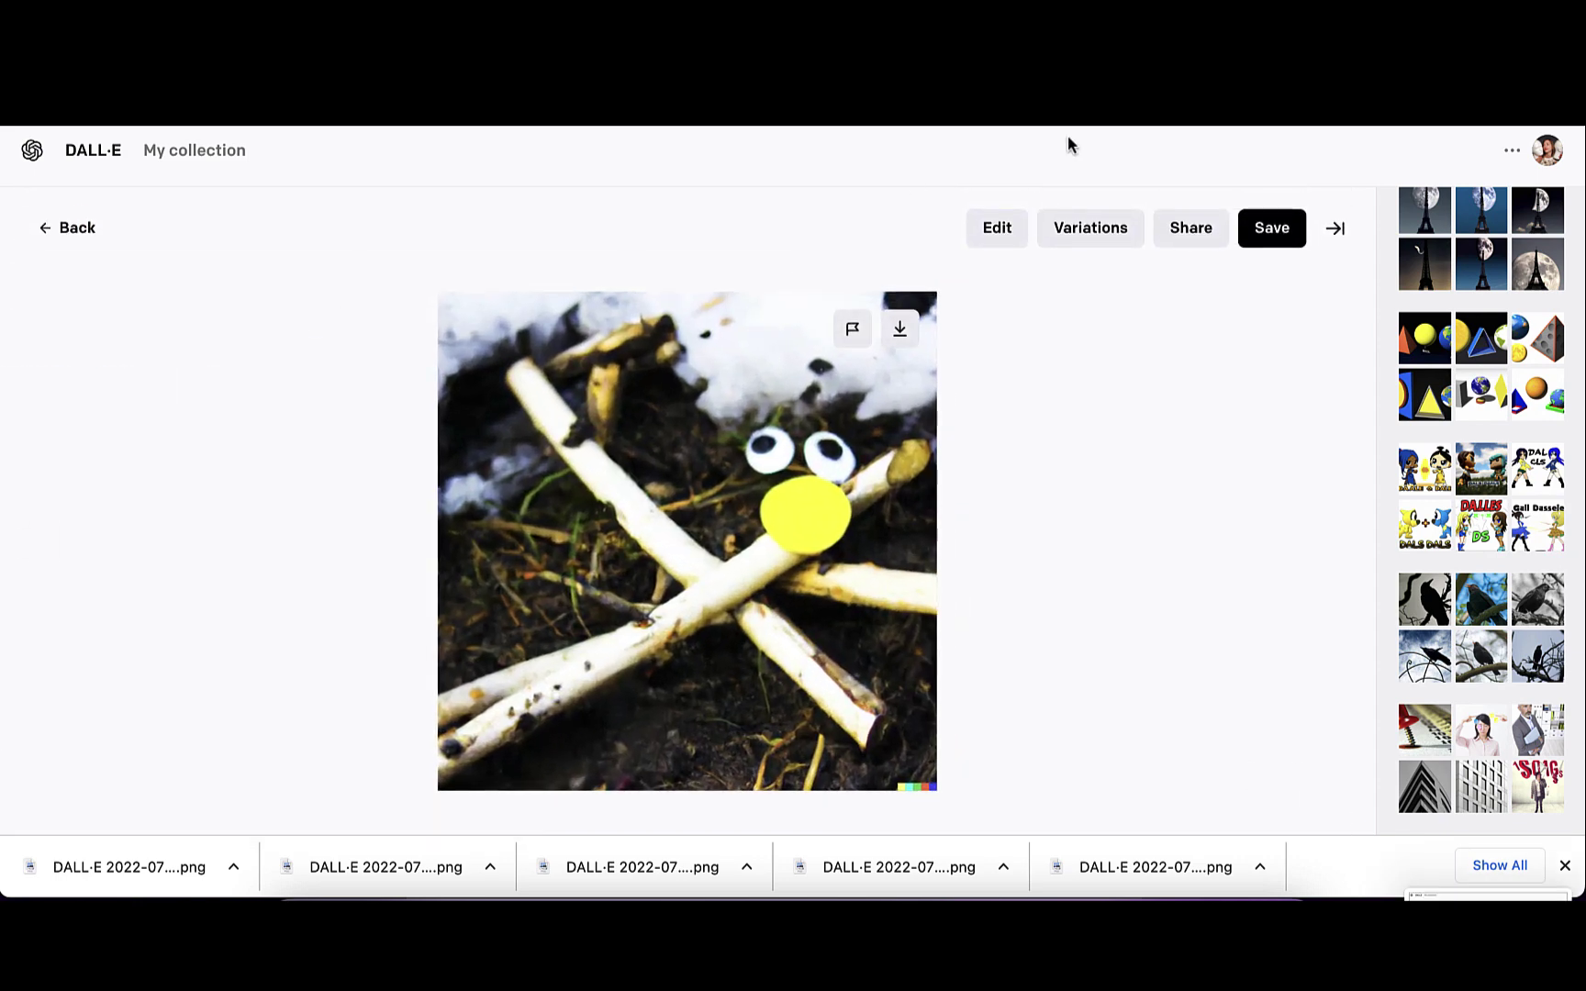
left_click(45, 237)
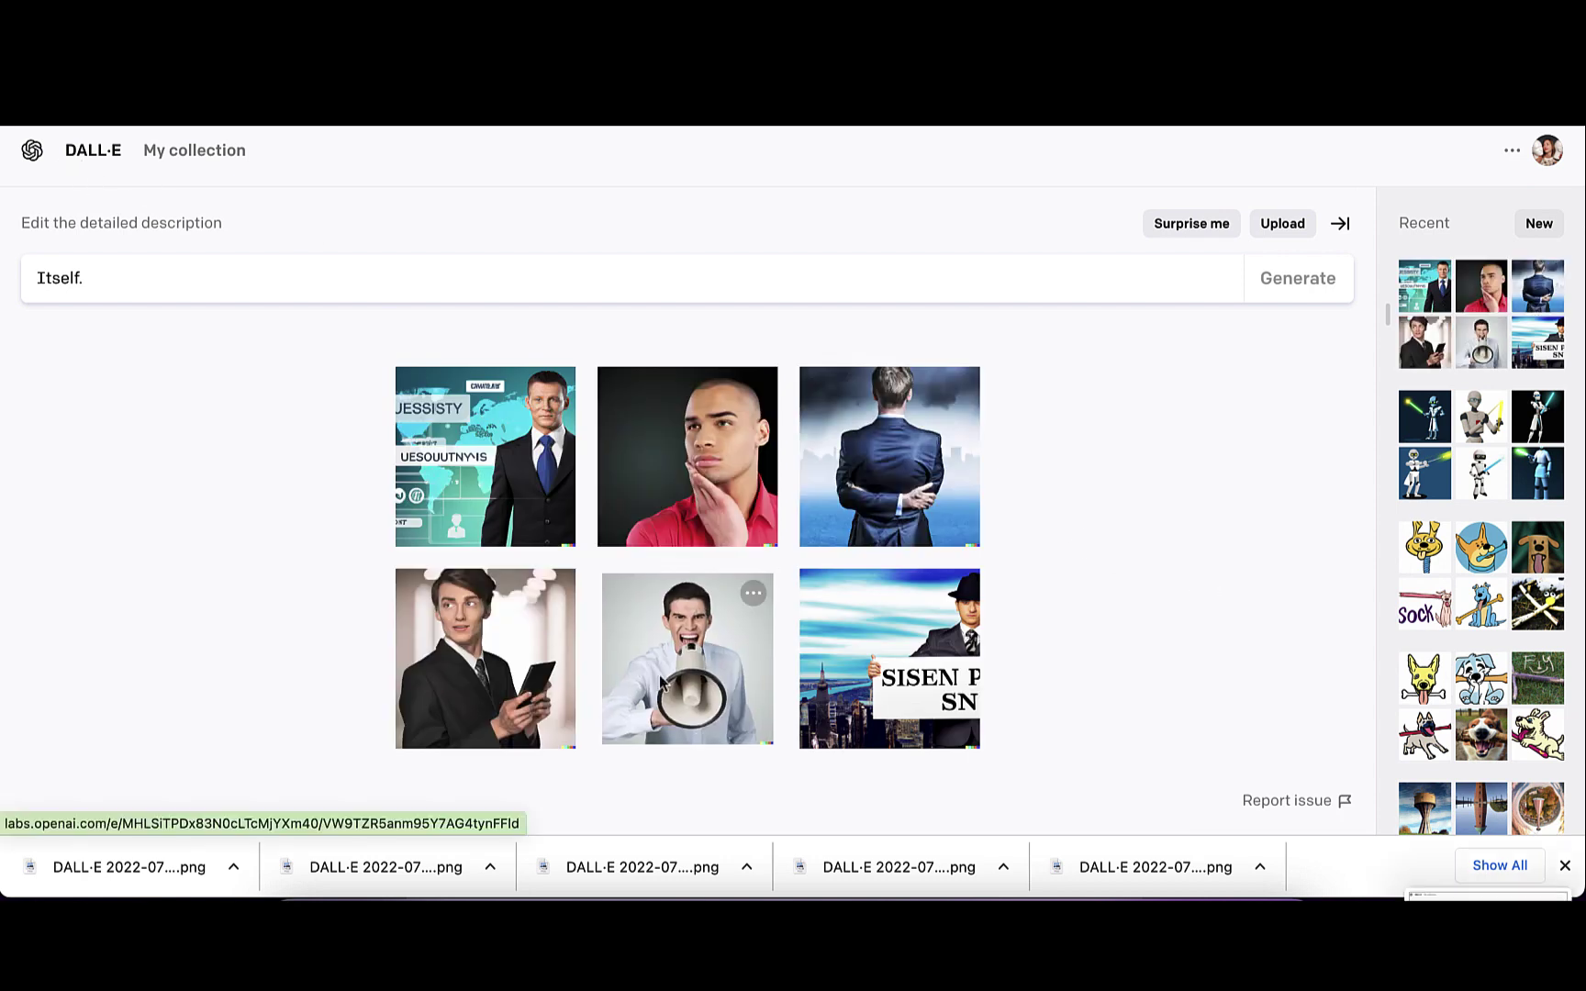
left_click(688, 659)
left_click(900, 329)
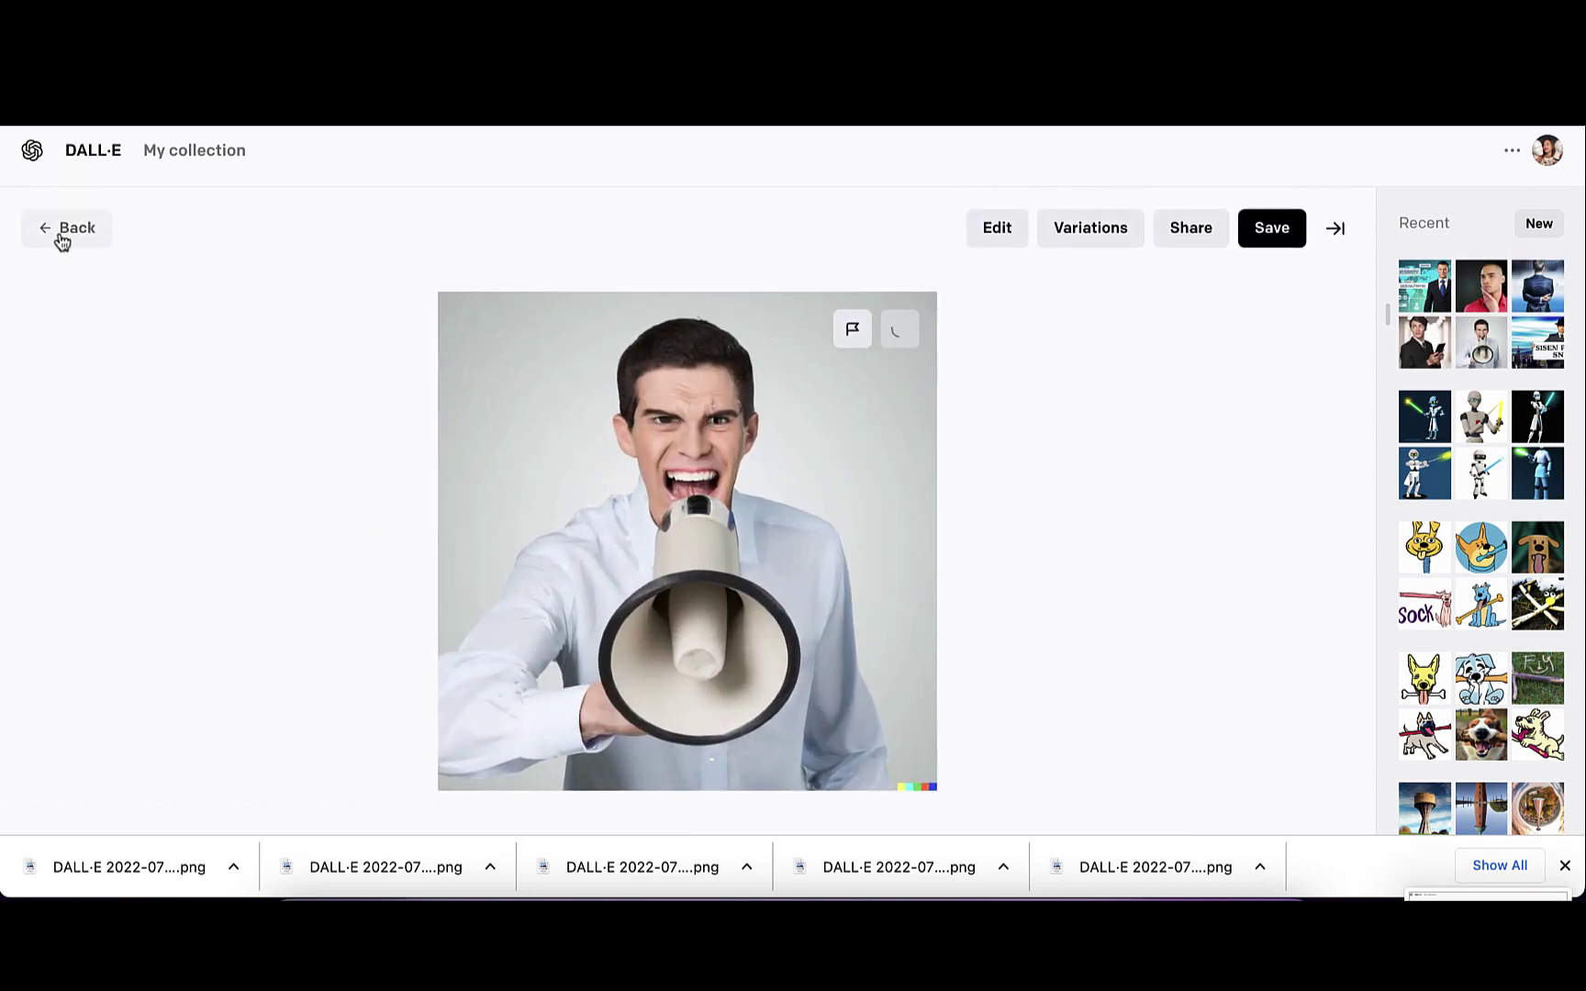
left_click(63, 231)
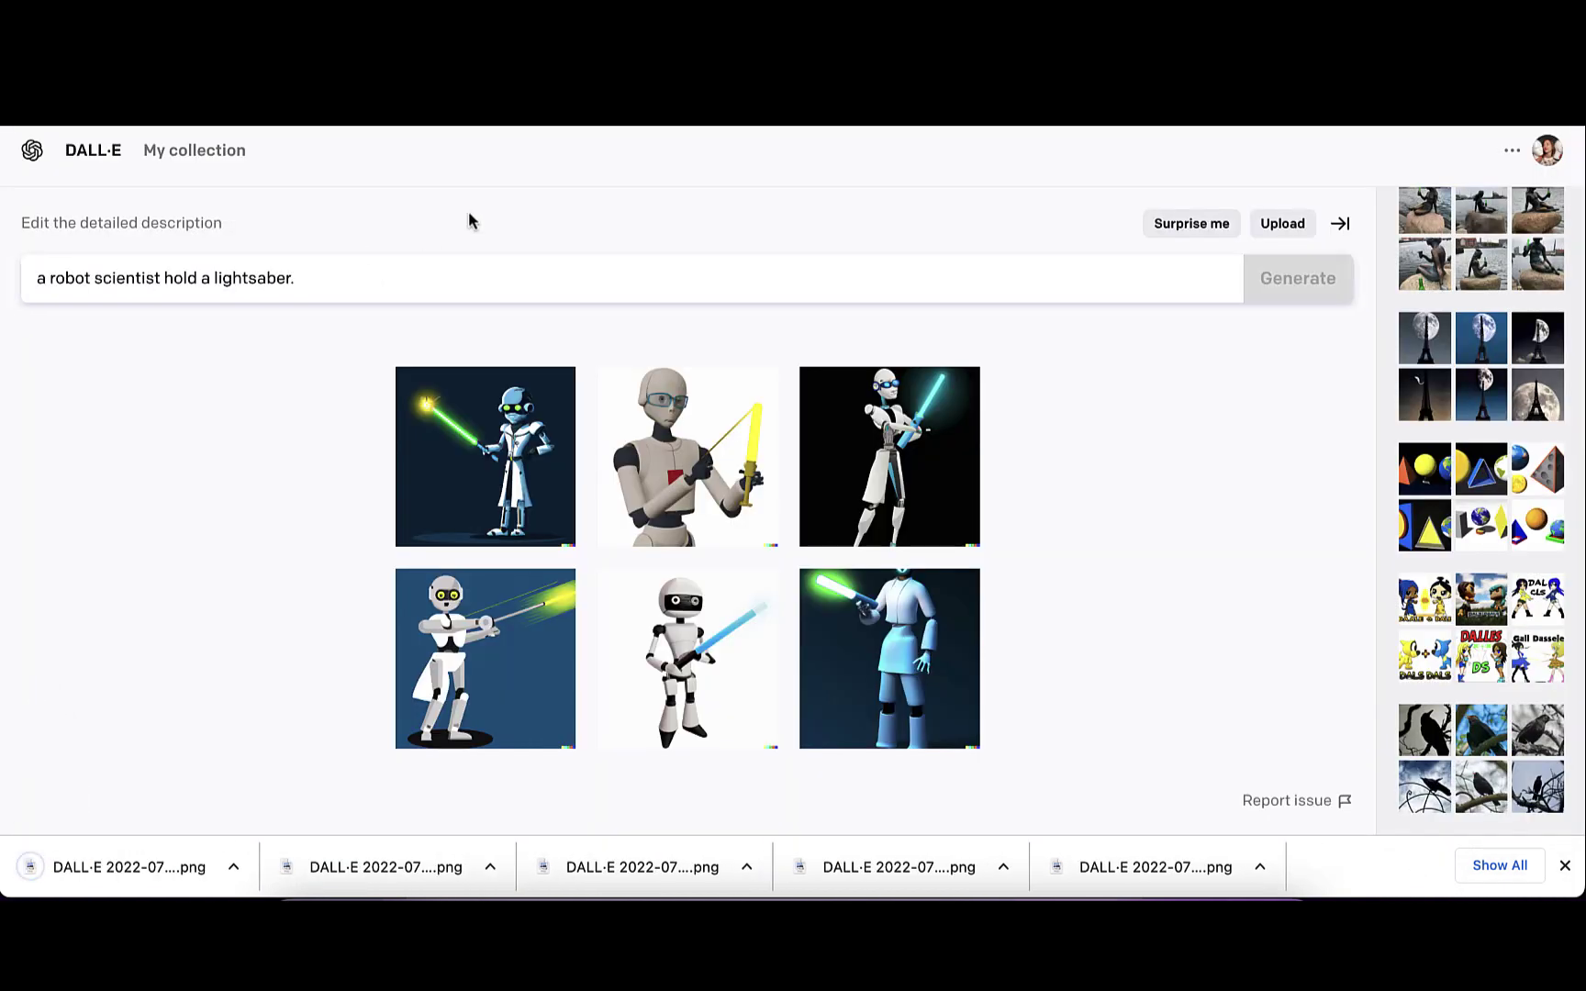
Browse the lightsaber robot scientist images and download one of them
left_click(485, 450)
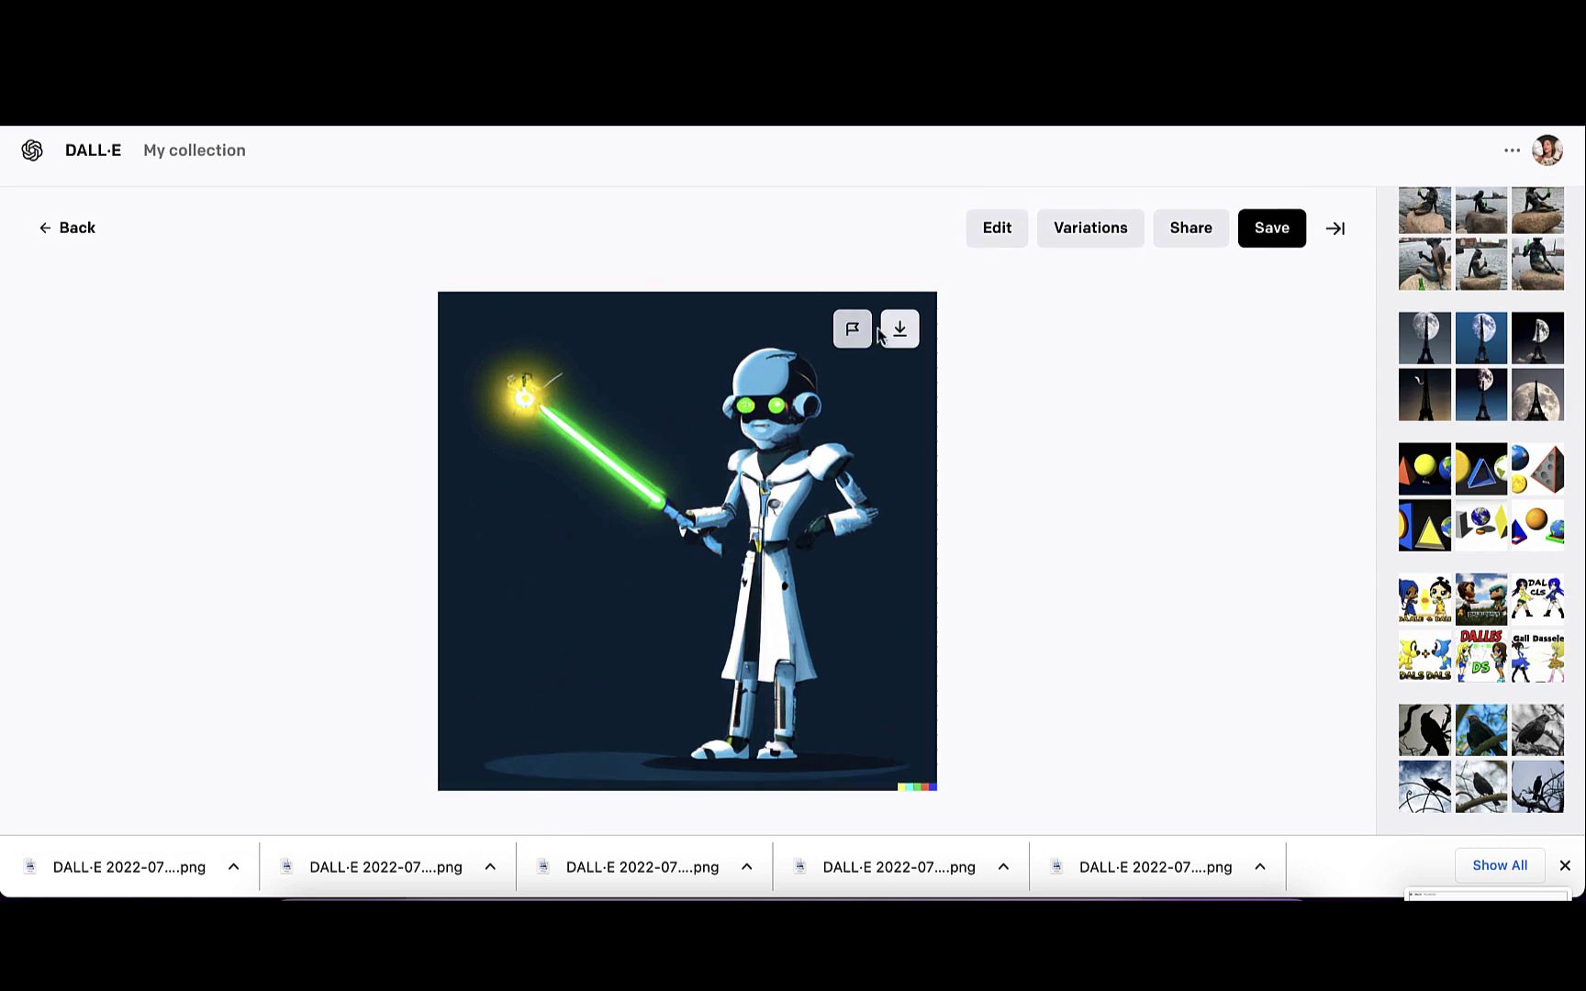
key("Right")
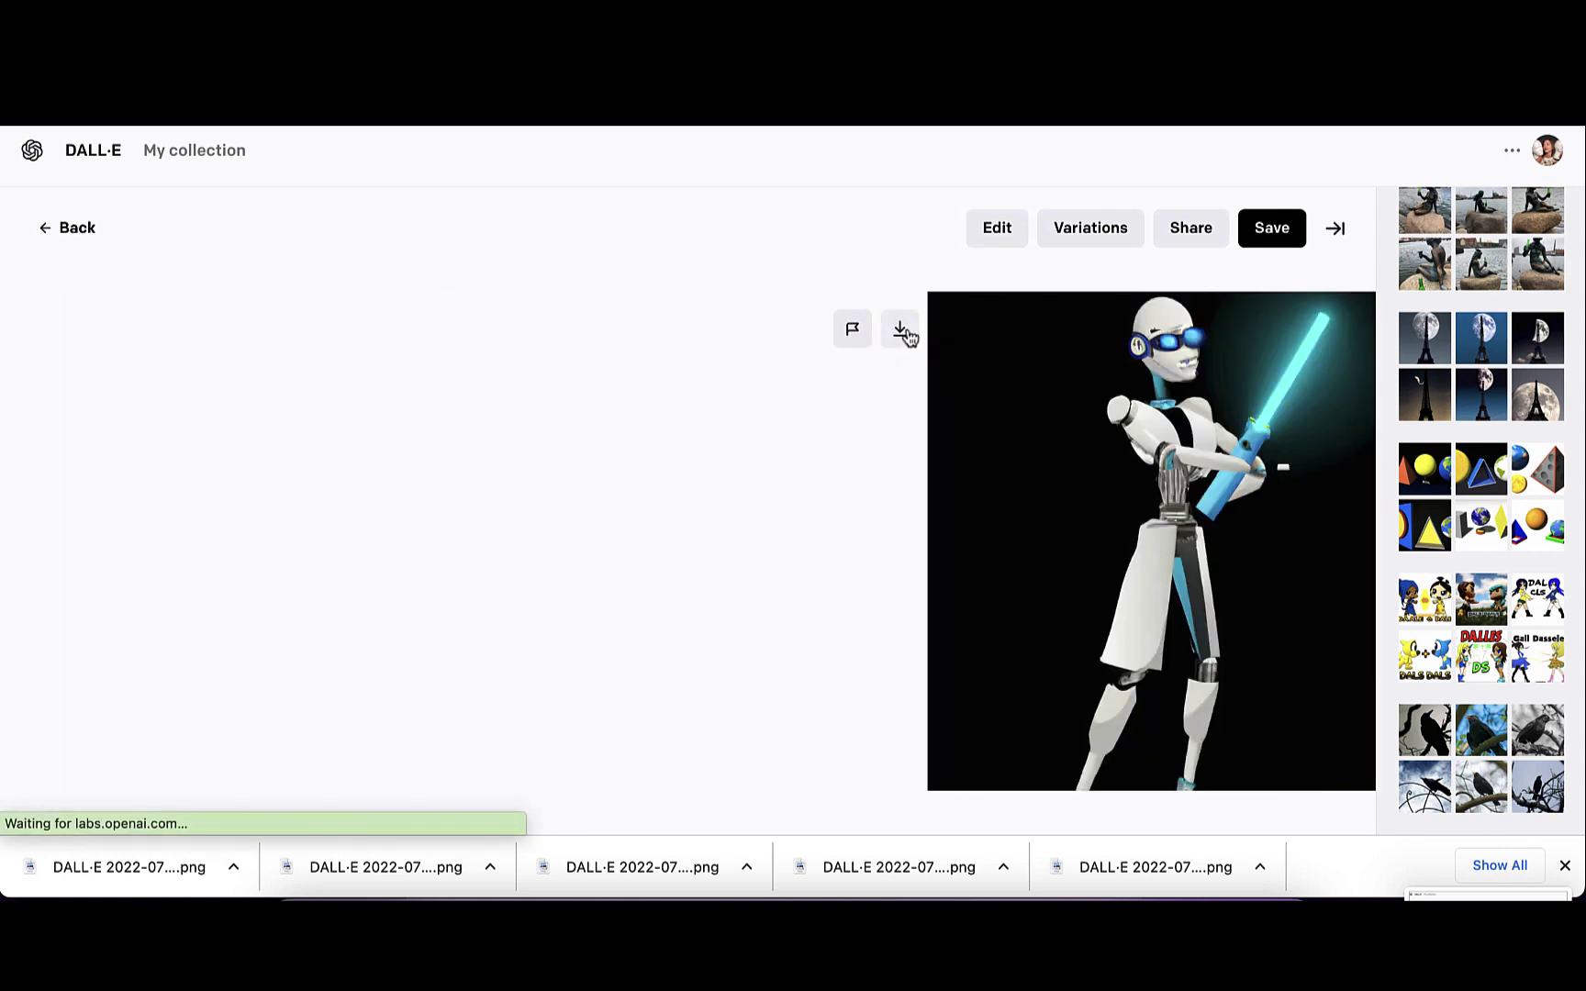
key("Right")
key("Right")
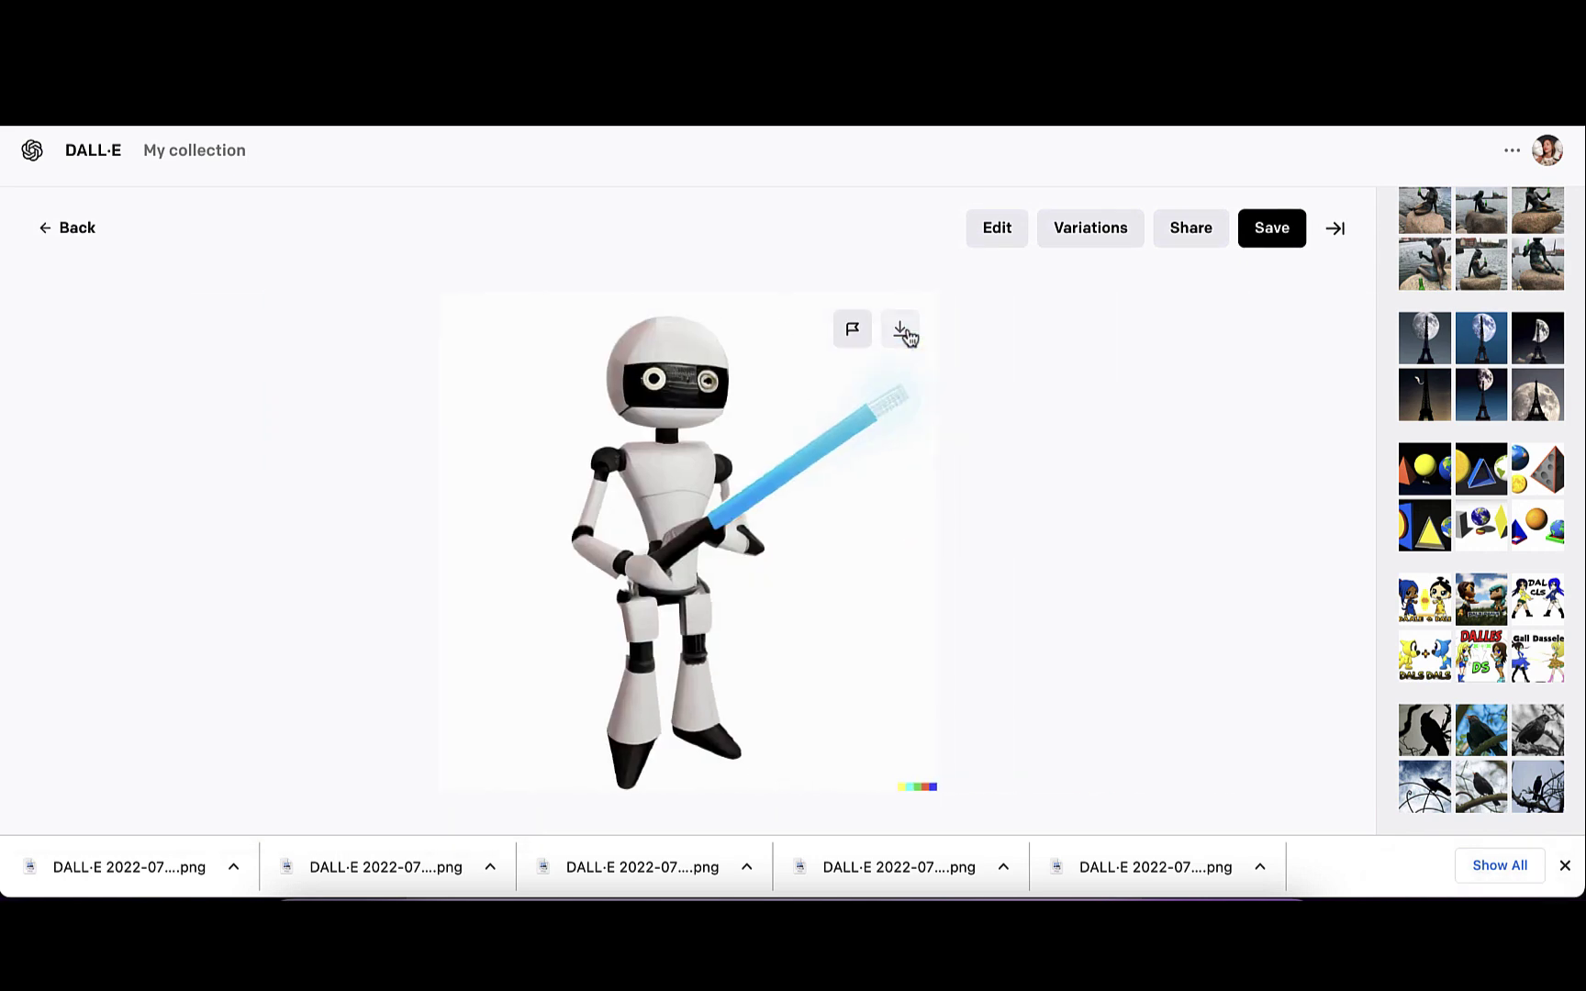
left_click(907, 336)
key("Right")
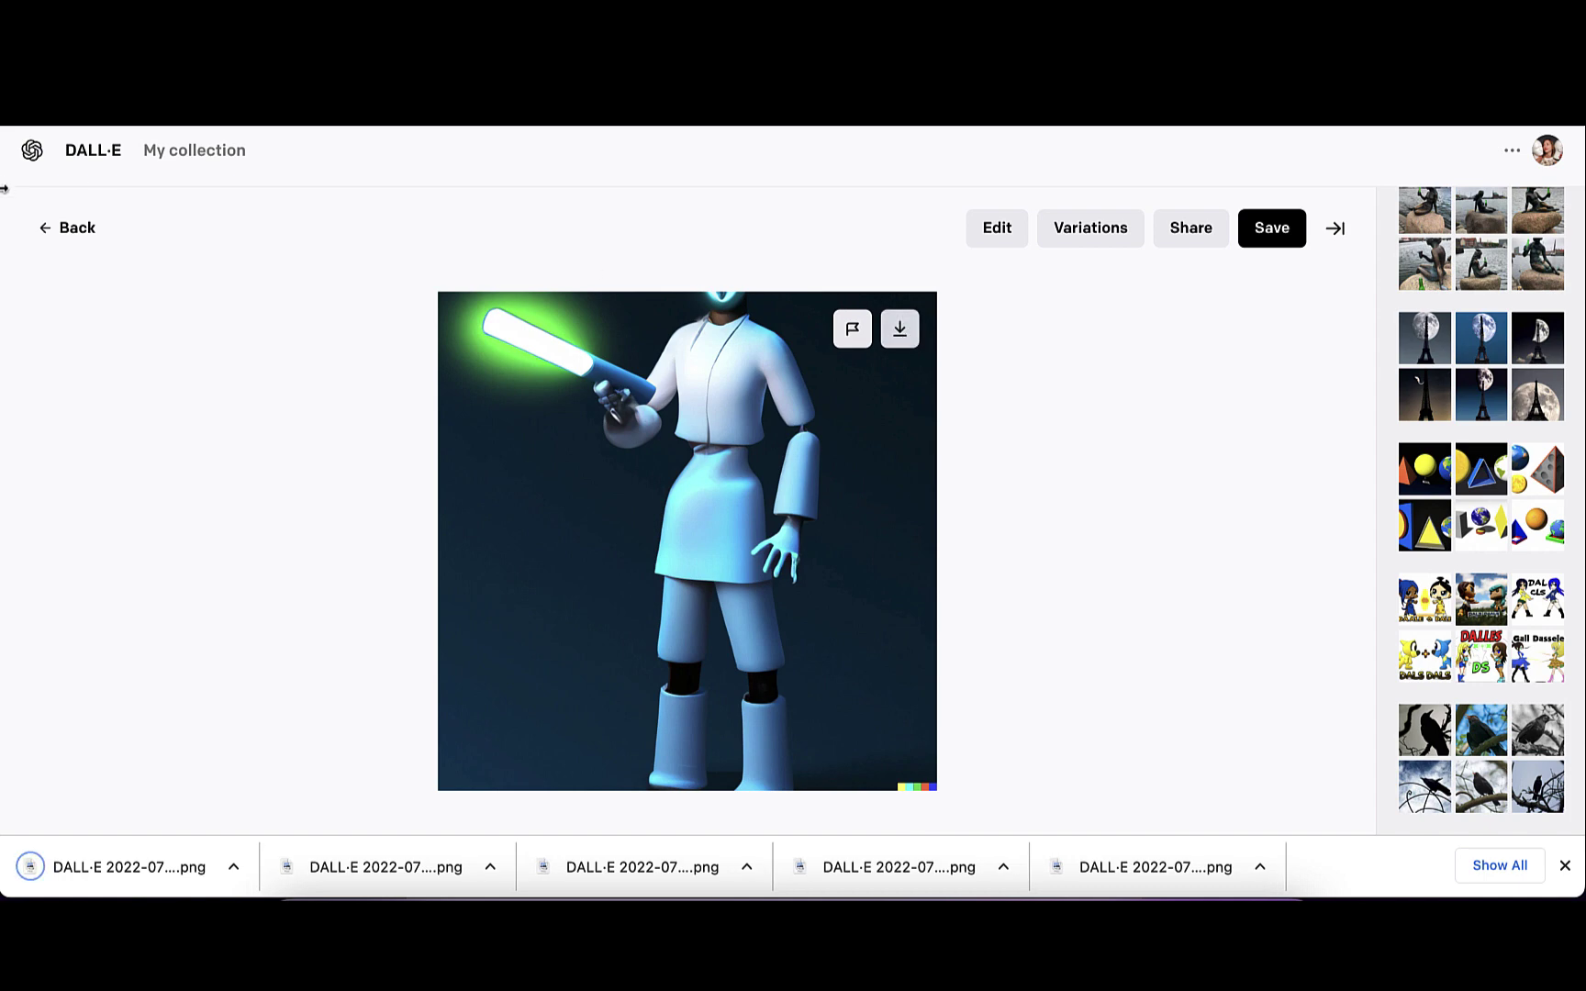
left_click(69, 229)
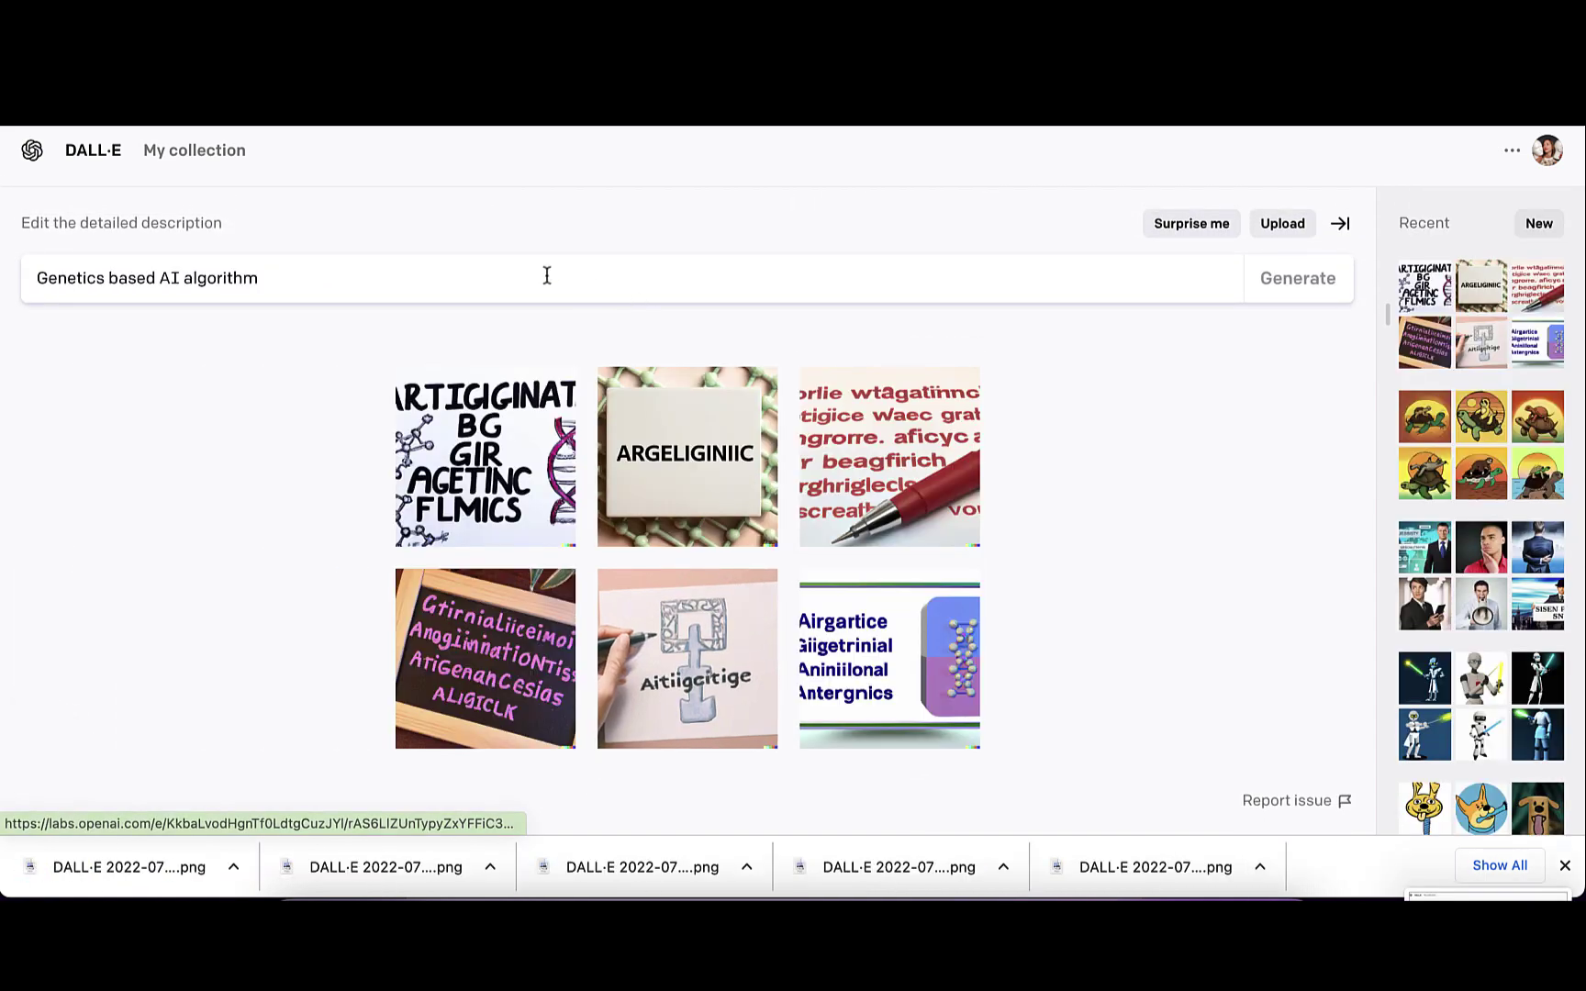
Step through the sloth-on-turtle images and download the turtle-on-turtle sunset image
triple_click(545, 275)
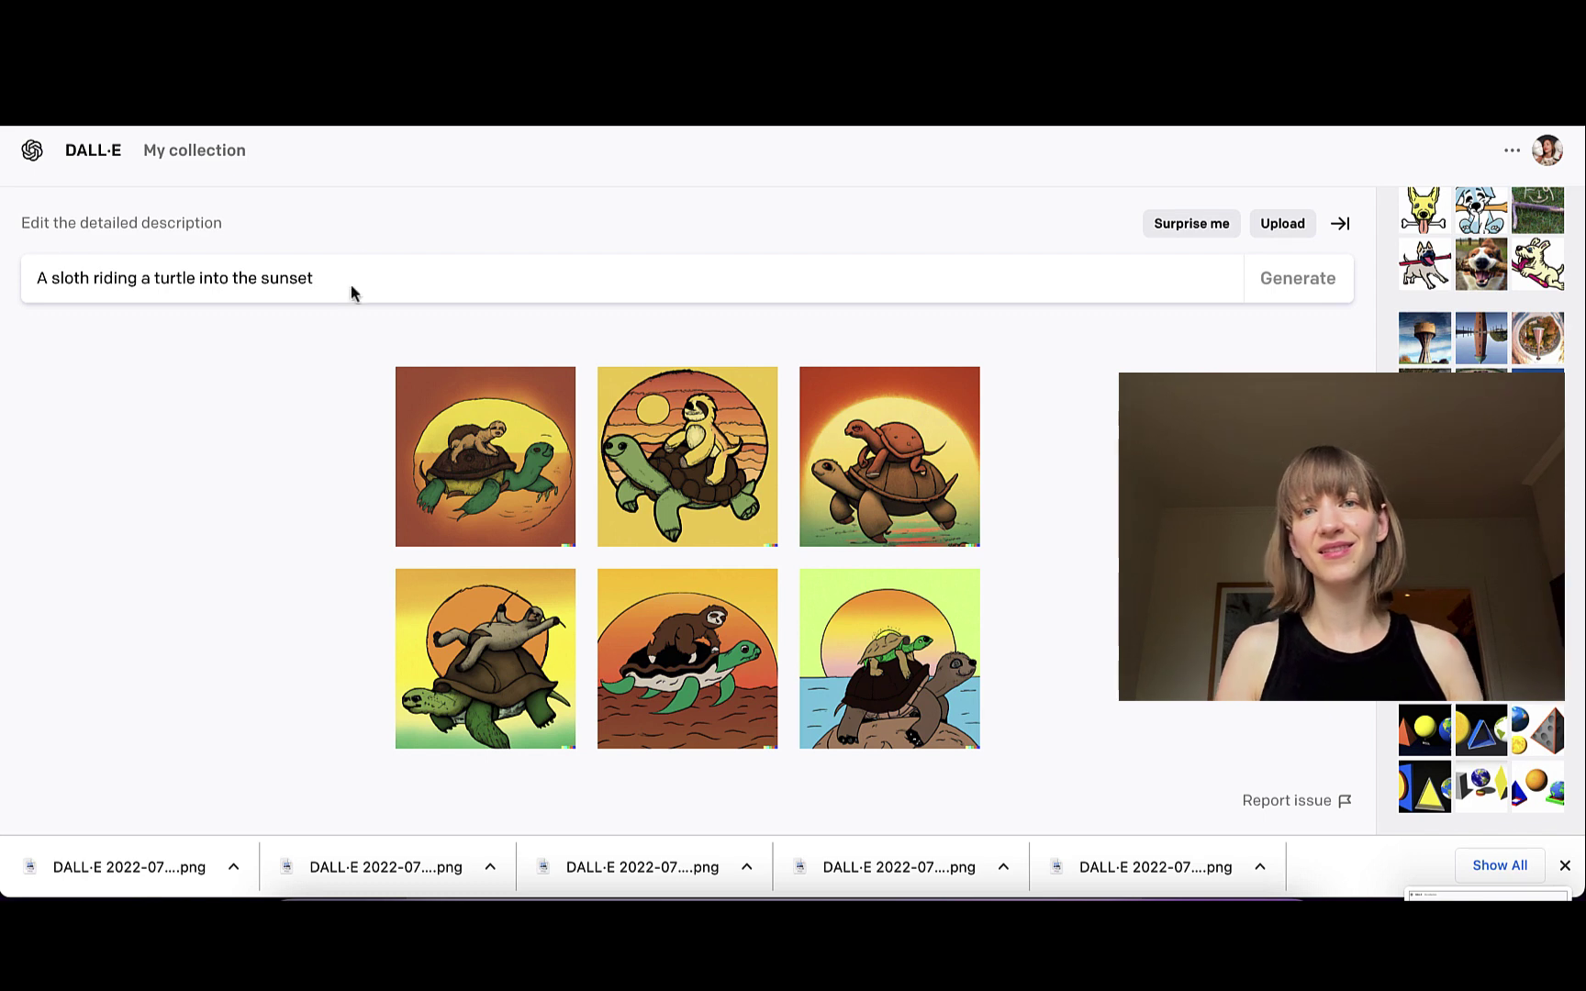
left_click(514, 441)
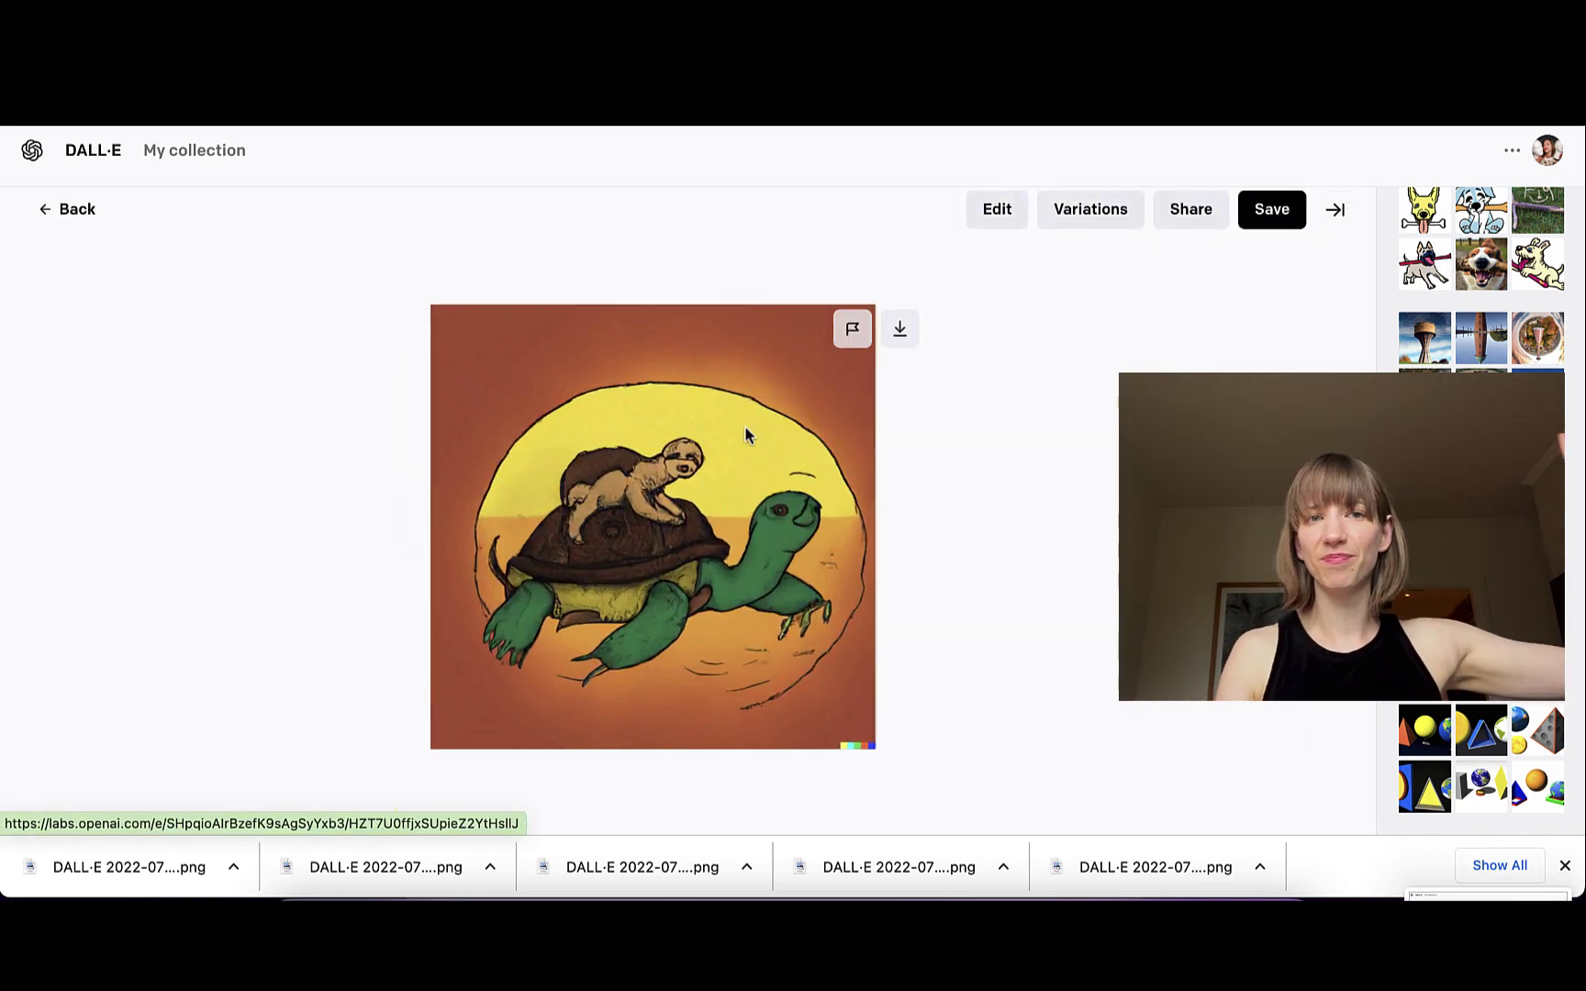
key("Right")
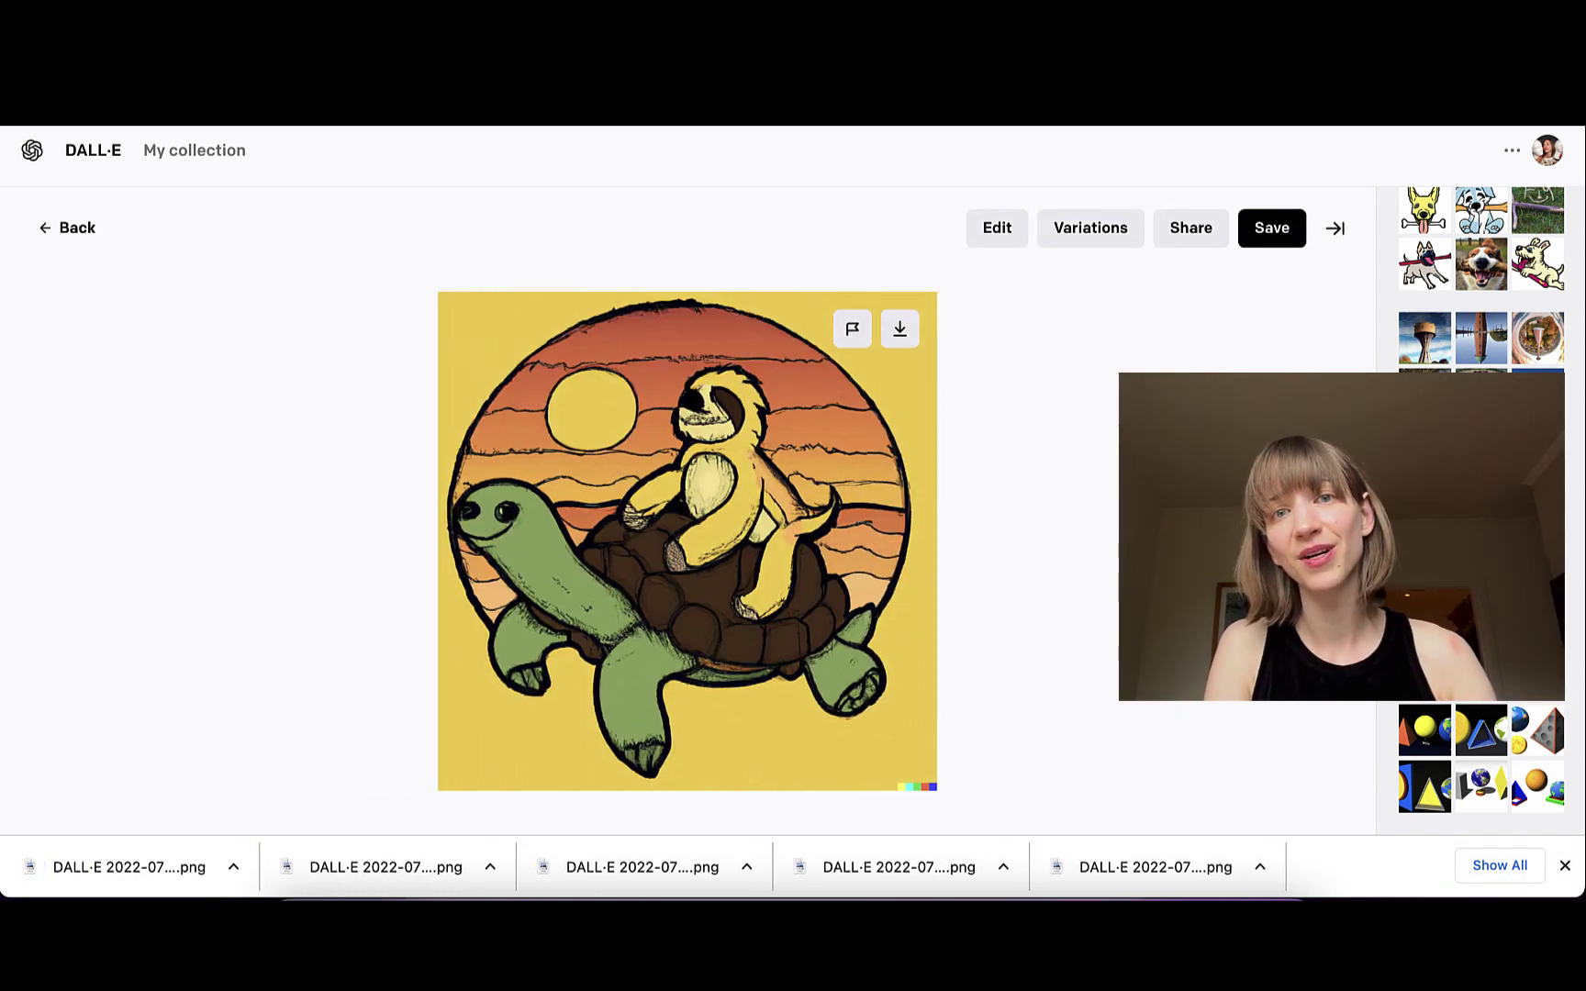
key("Right")
key("Right")
key("Right")
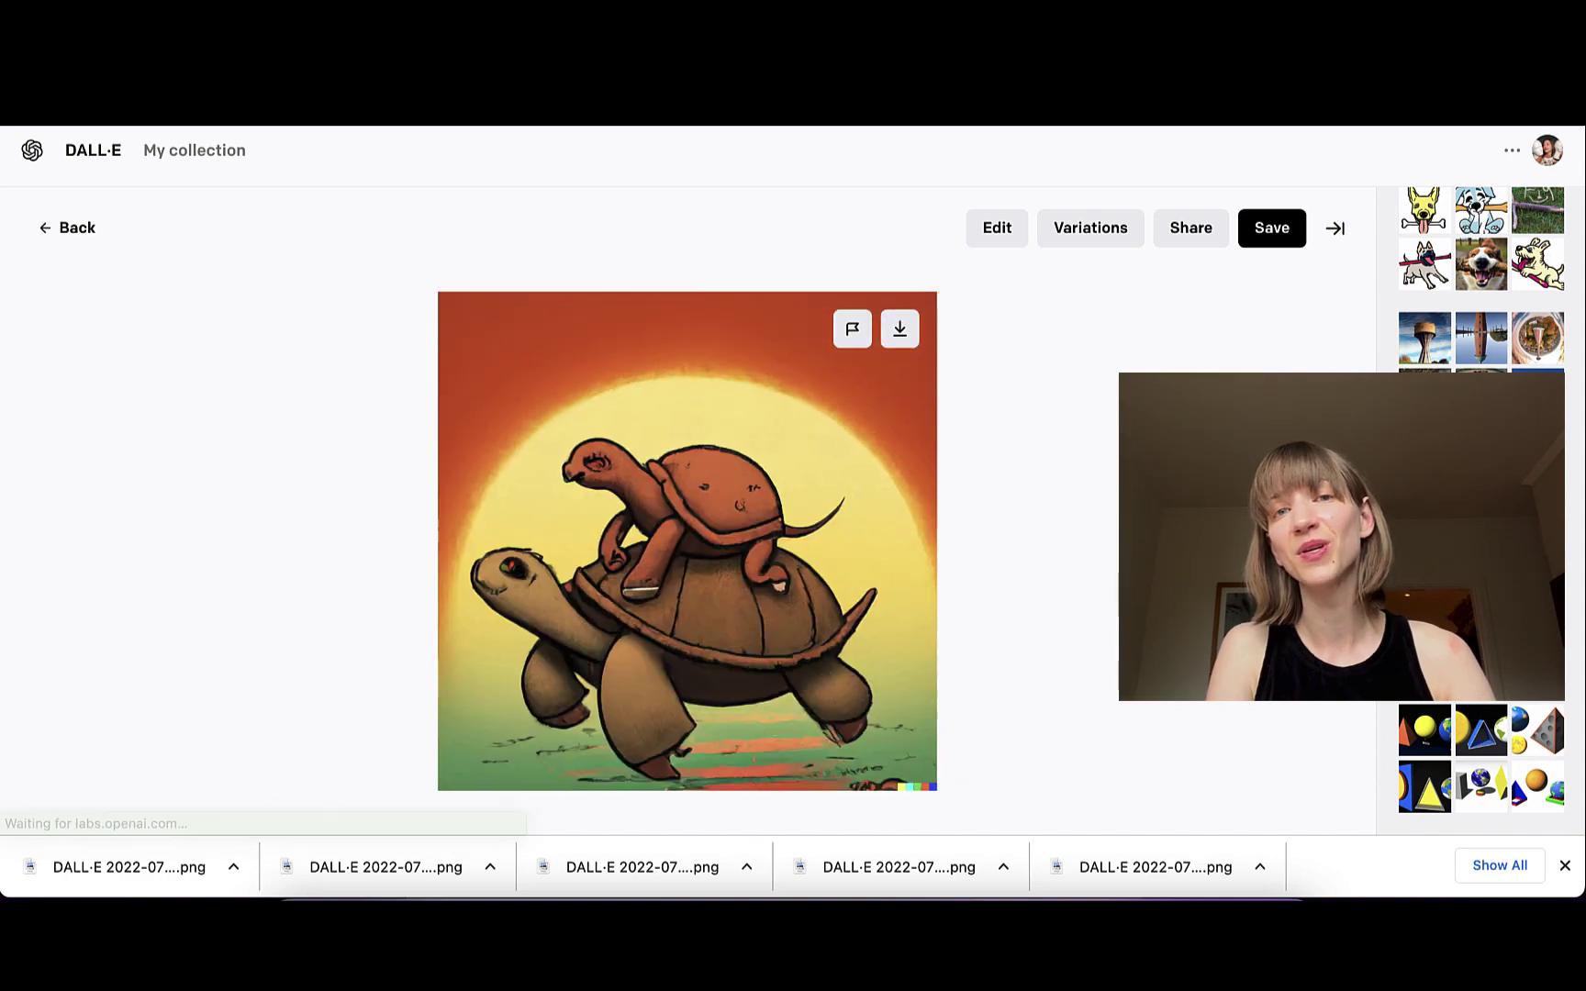
key("Right")
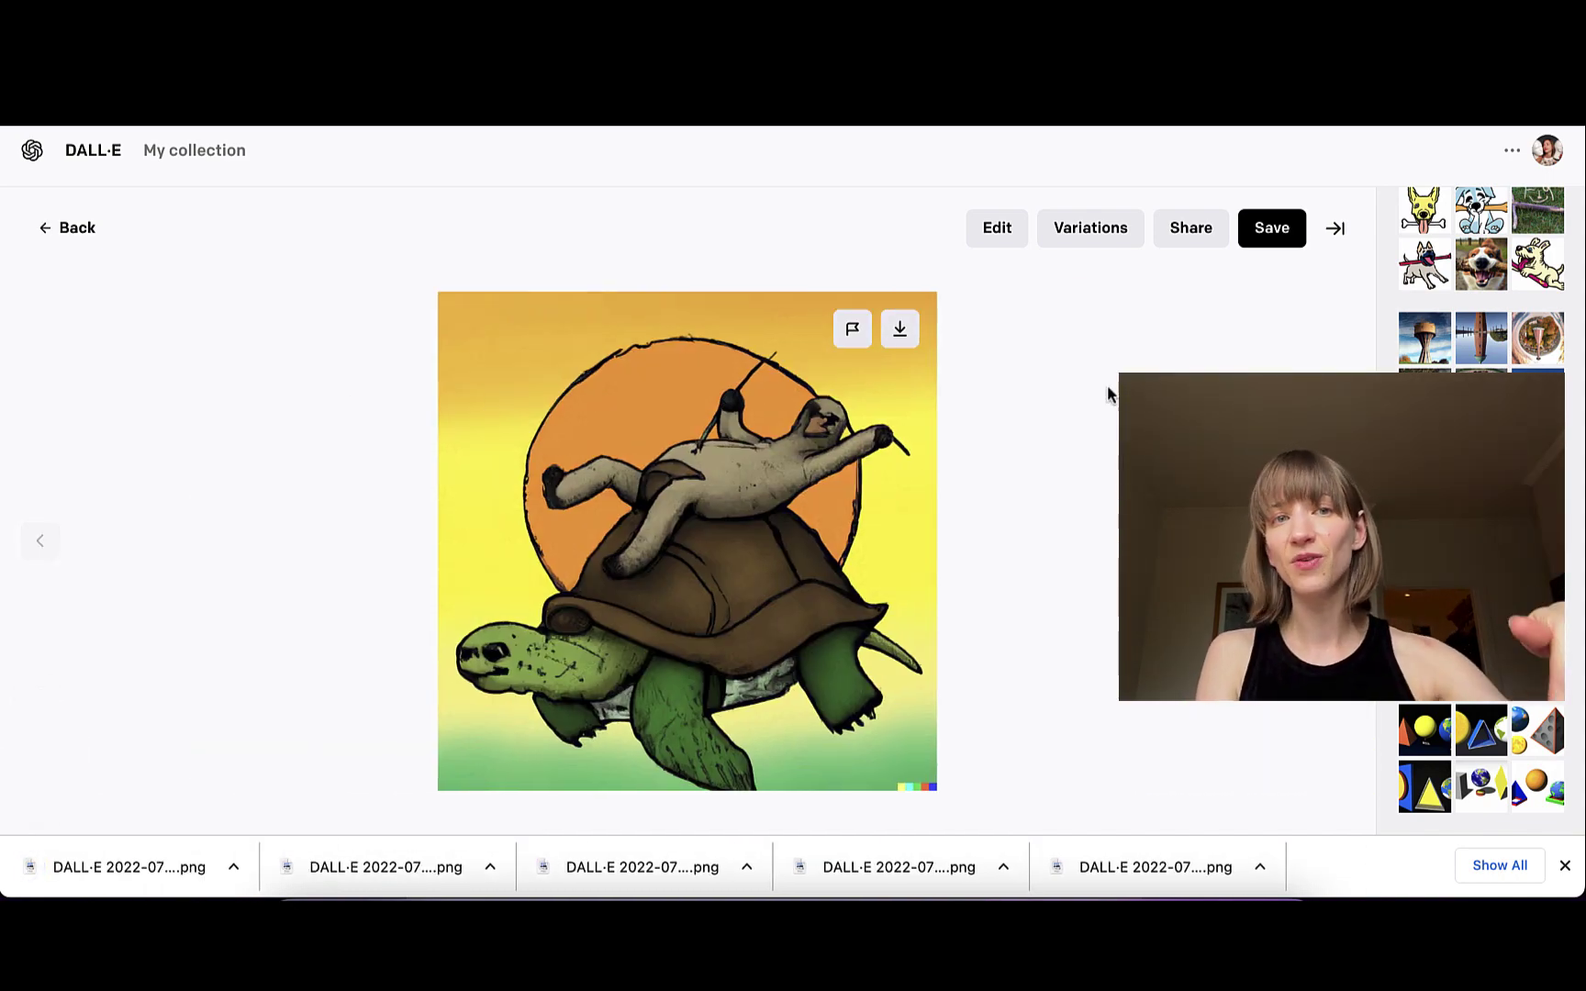
key("Right")
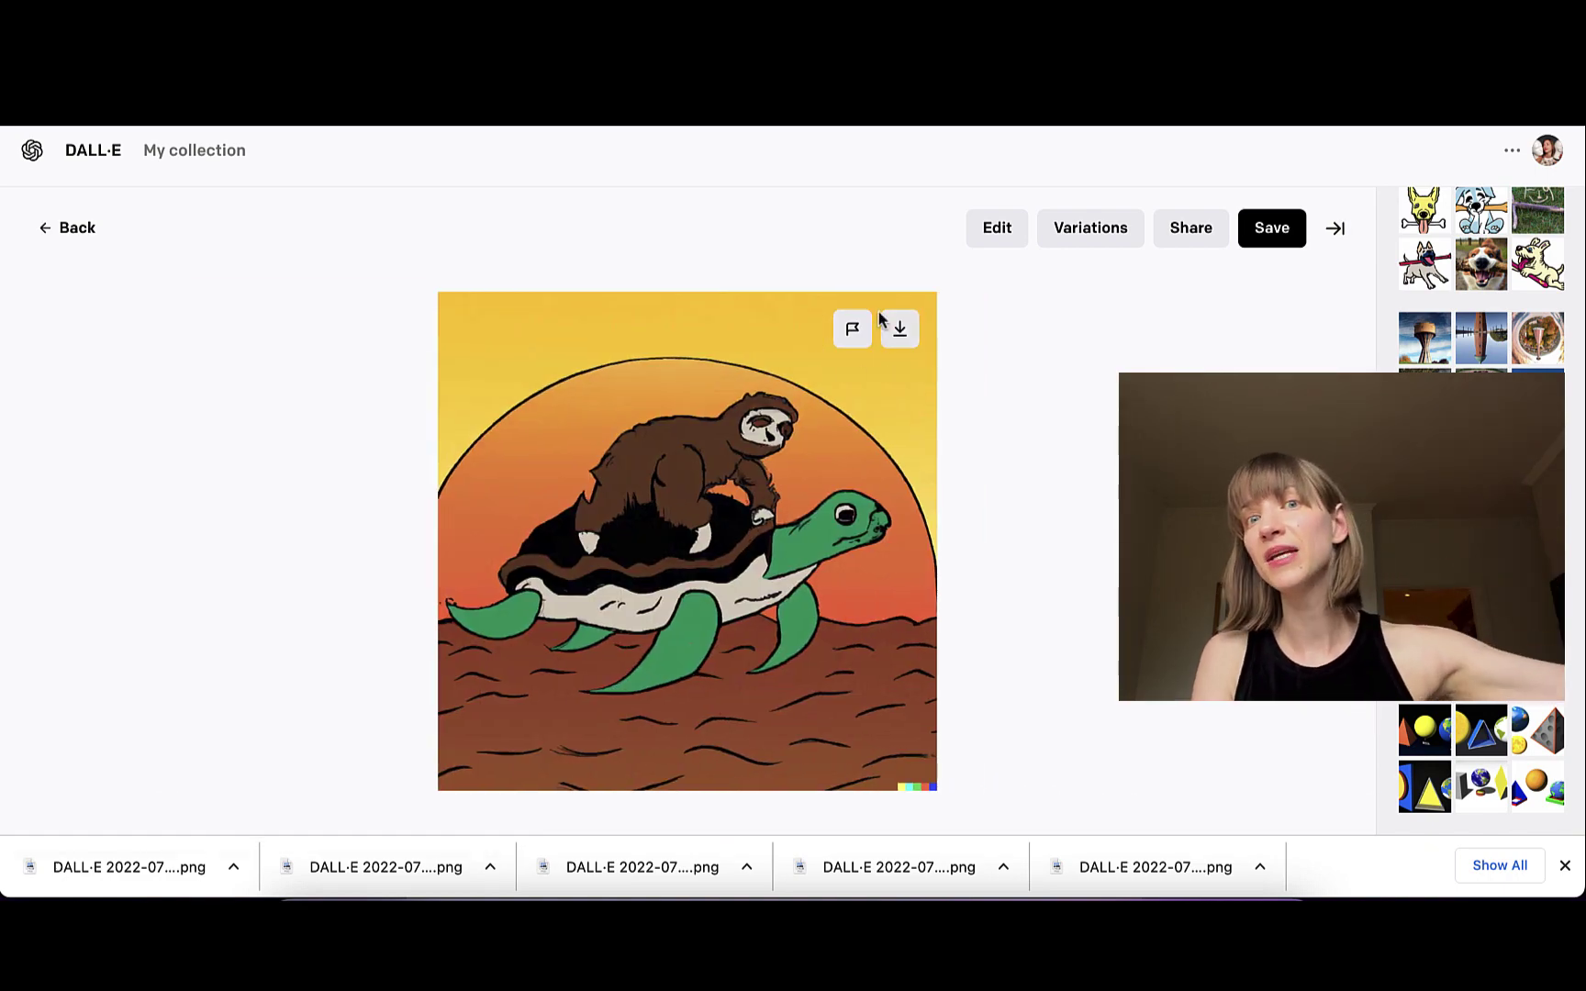
key("Right")
left_click(899, 332)
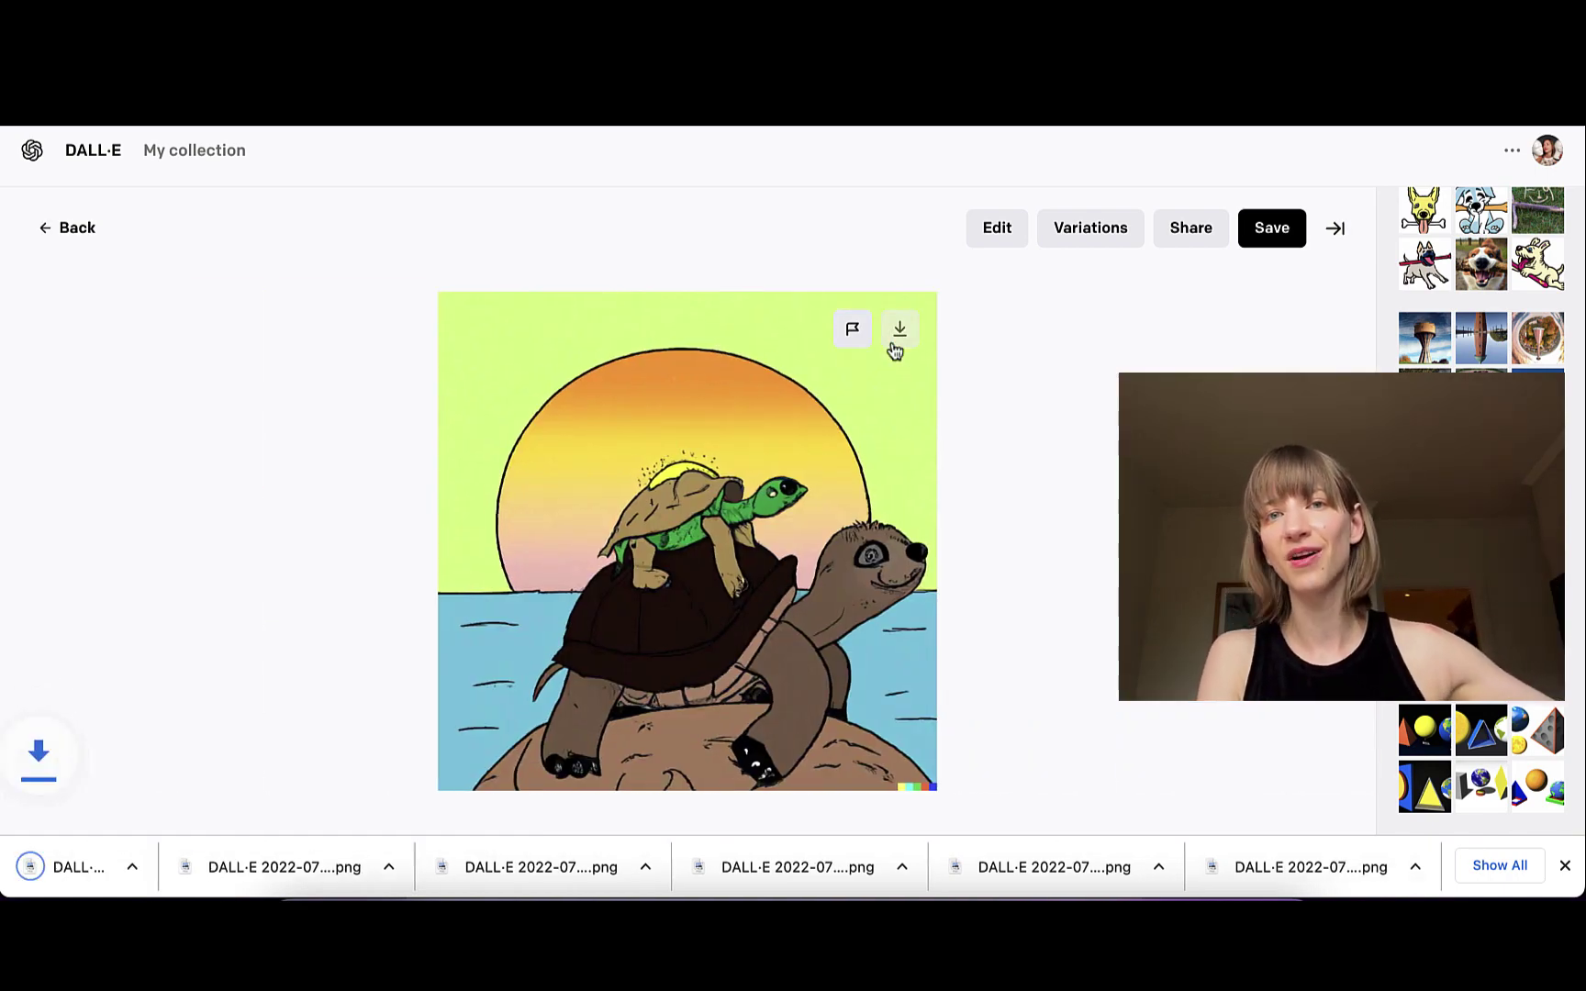
left_click(65, 234)
left_click(466, 284)
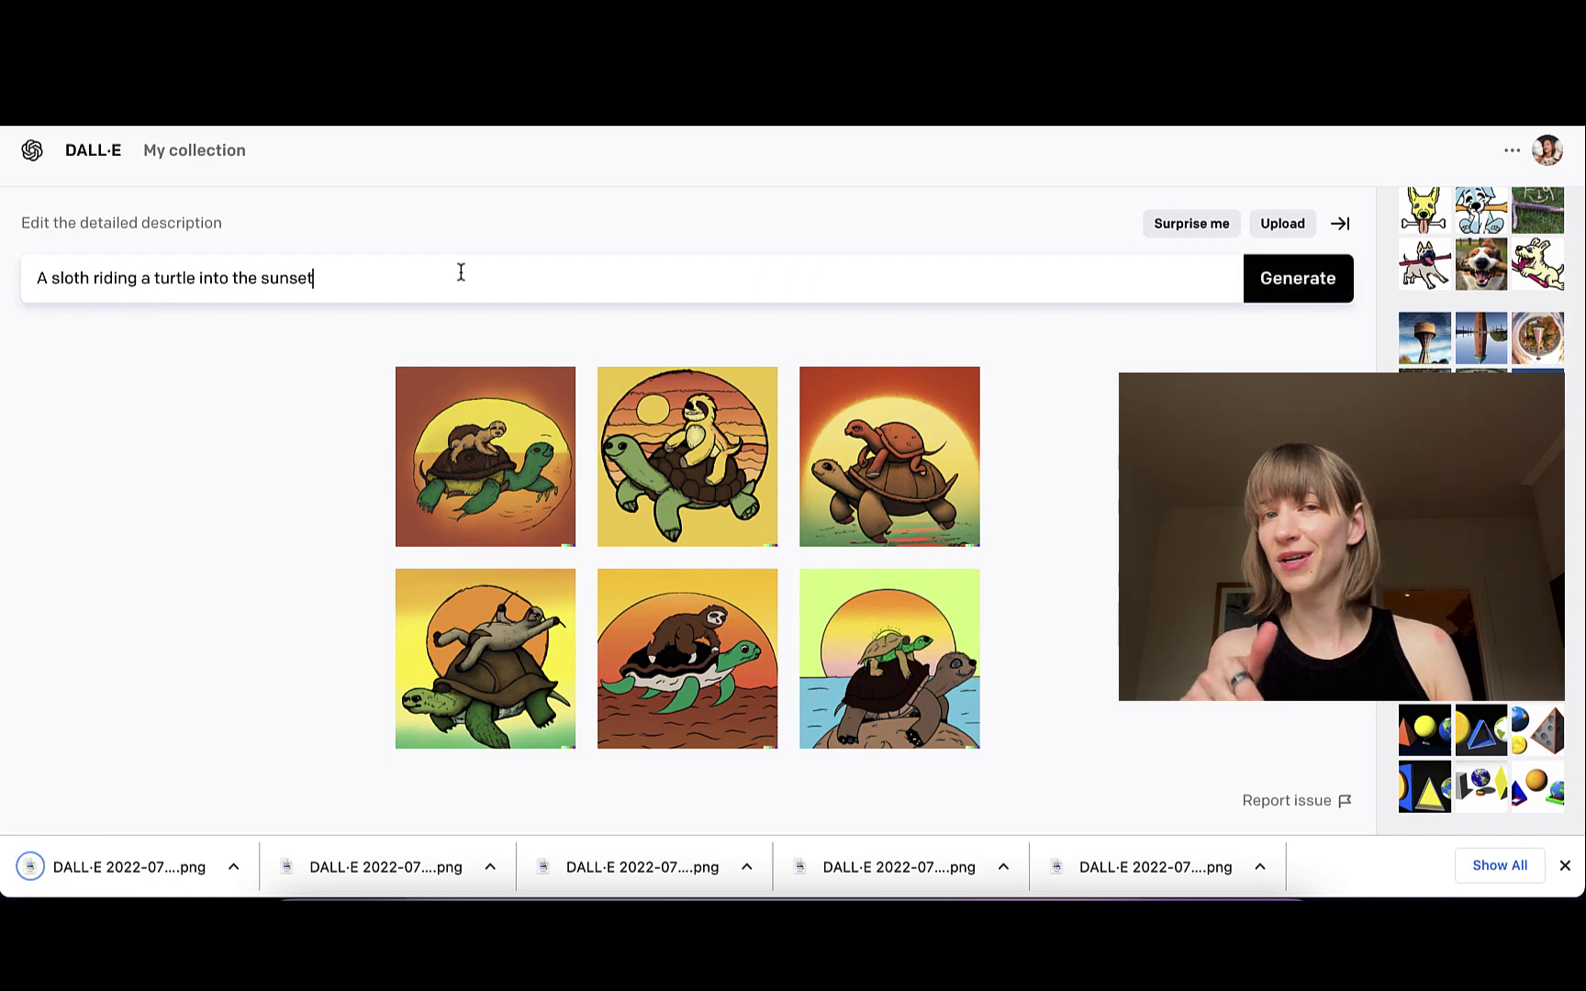
Add ',pho' to the prompt and download three photo-style tortoise sunset images
type(",pho")
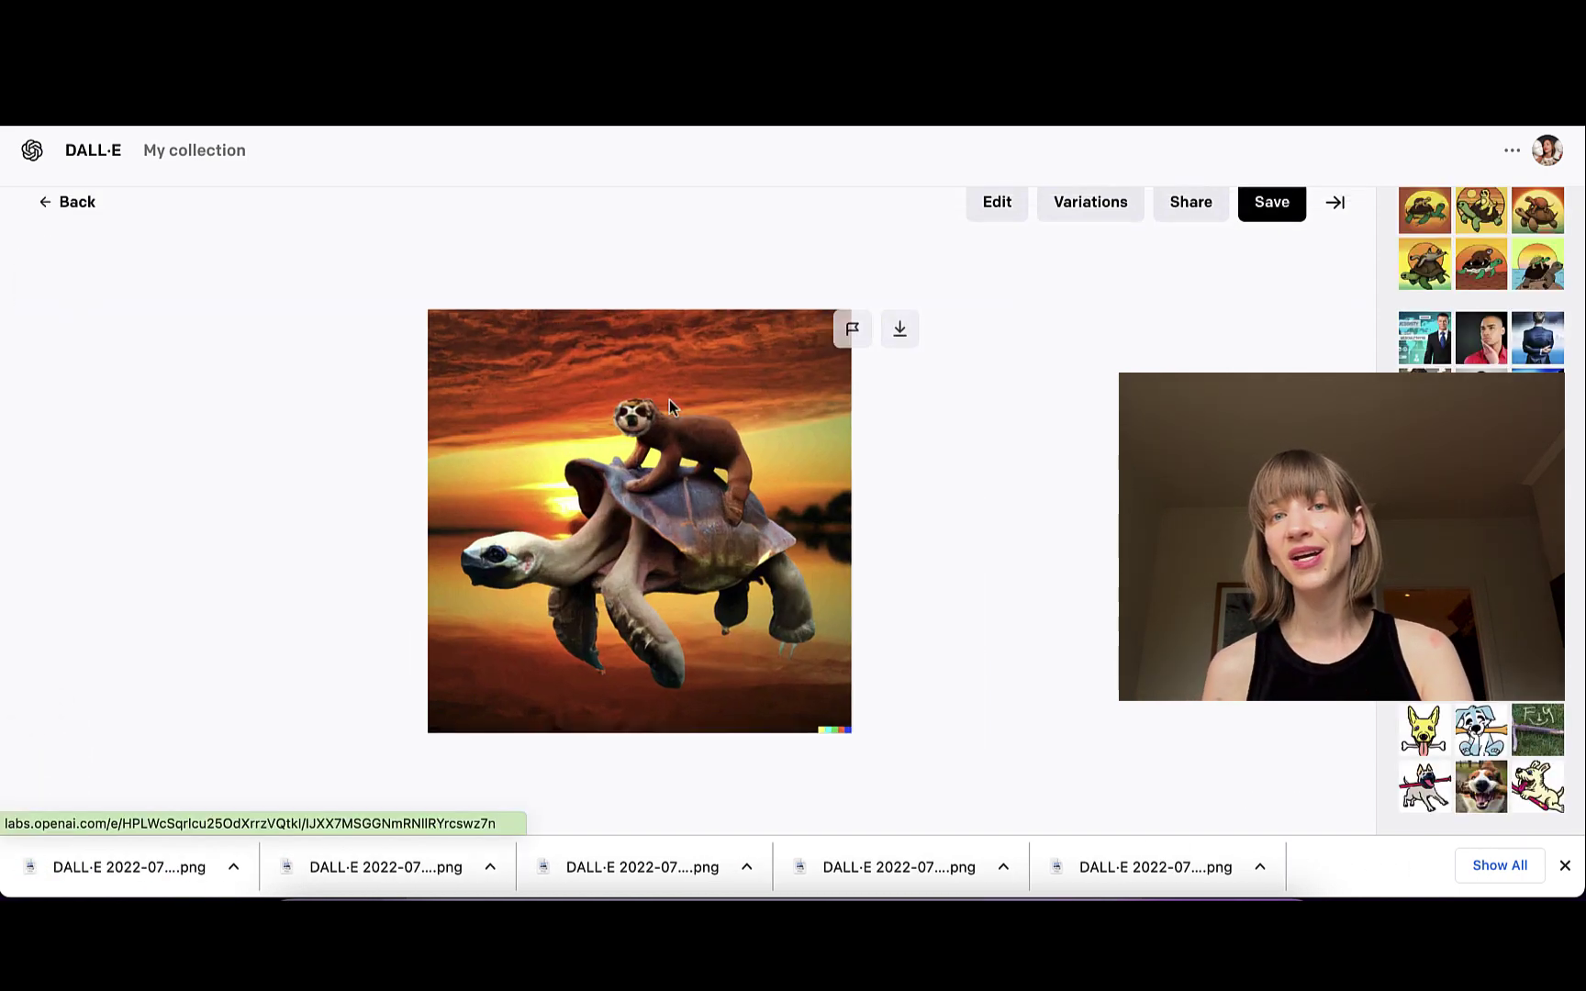
left_click(900, 328)
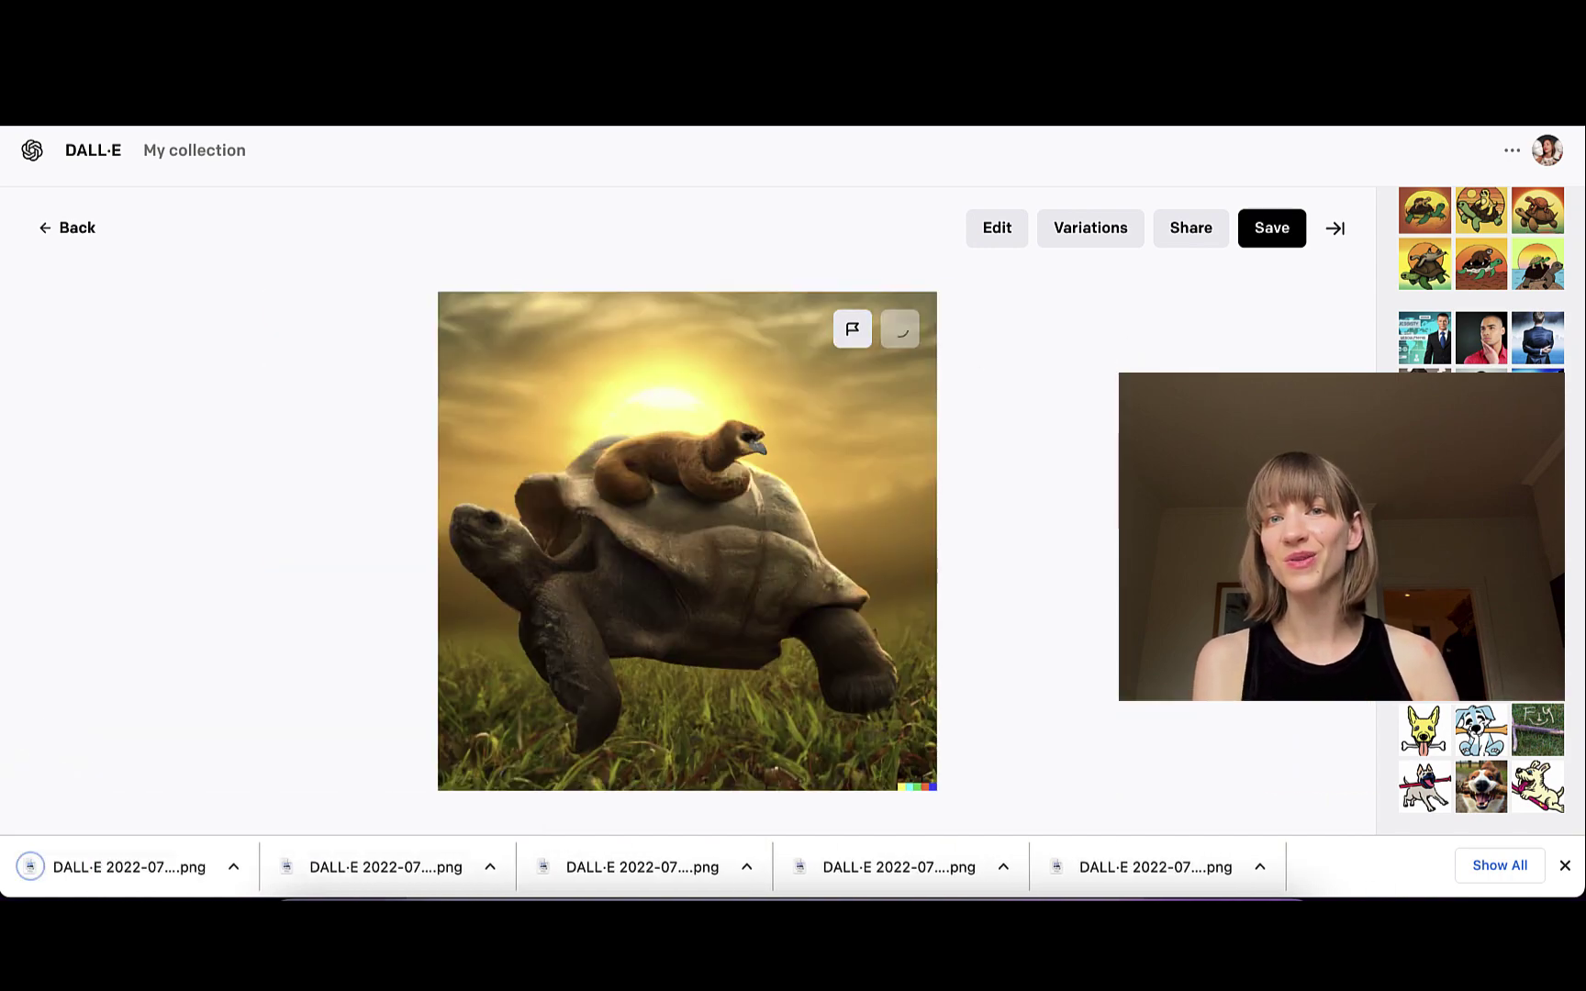
key("Right")
left_click(900, 329)
key("Right")
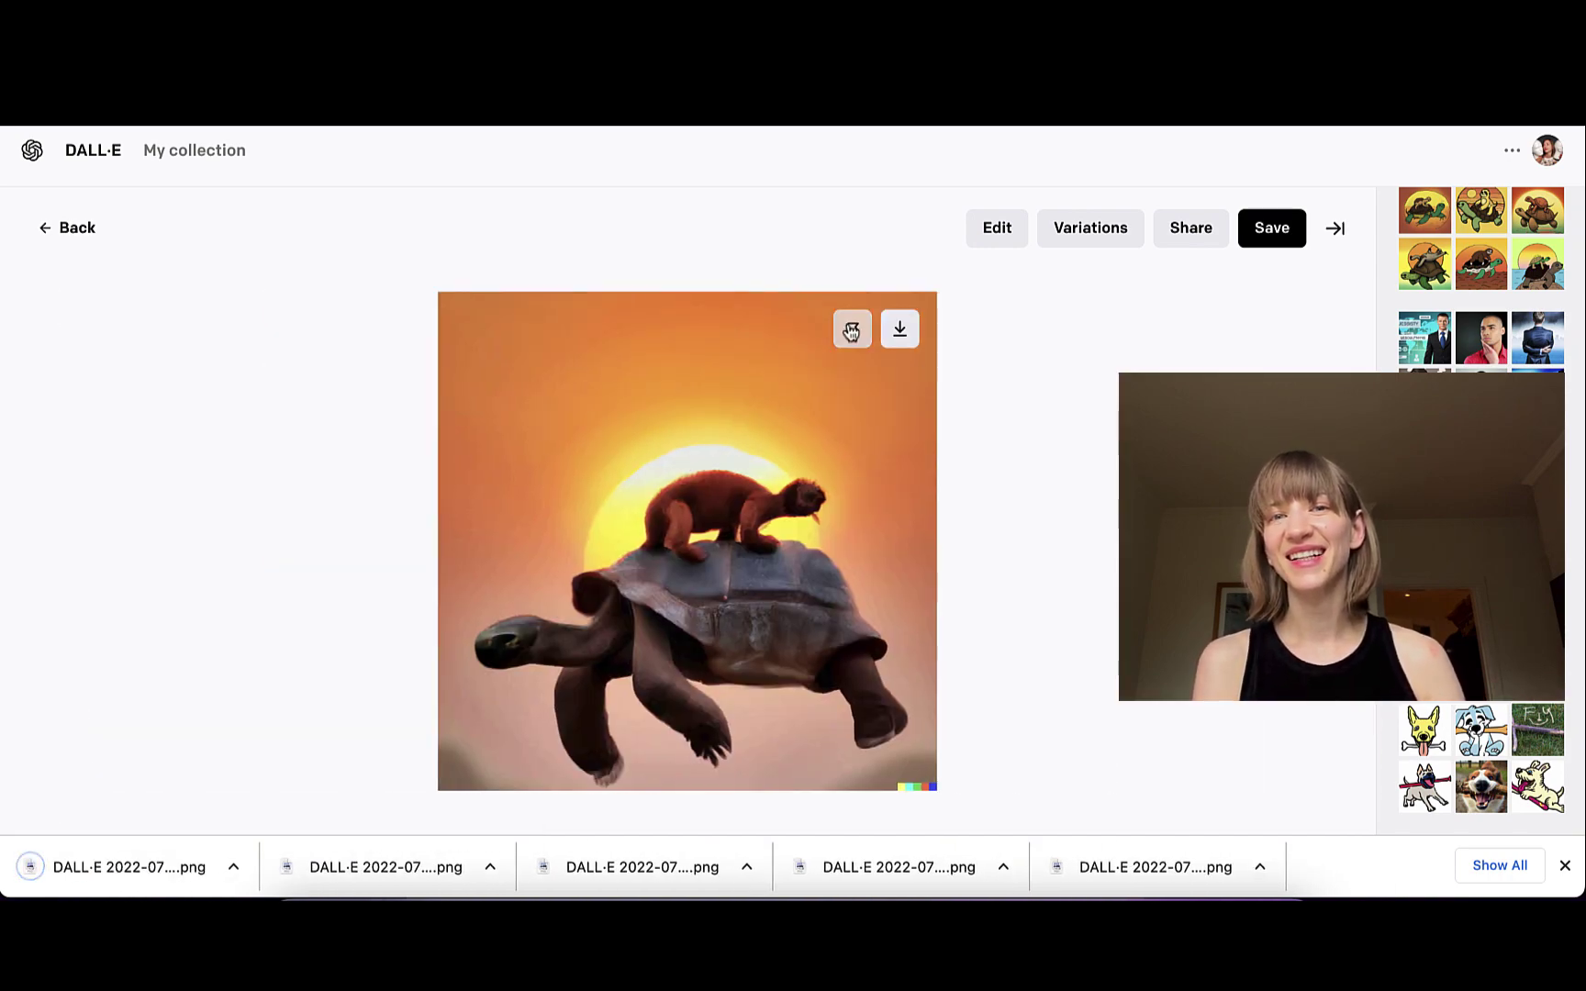
left_click(900, 328)
key("Right")
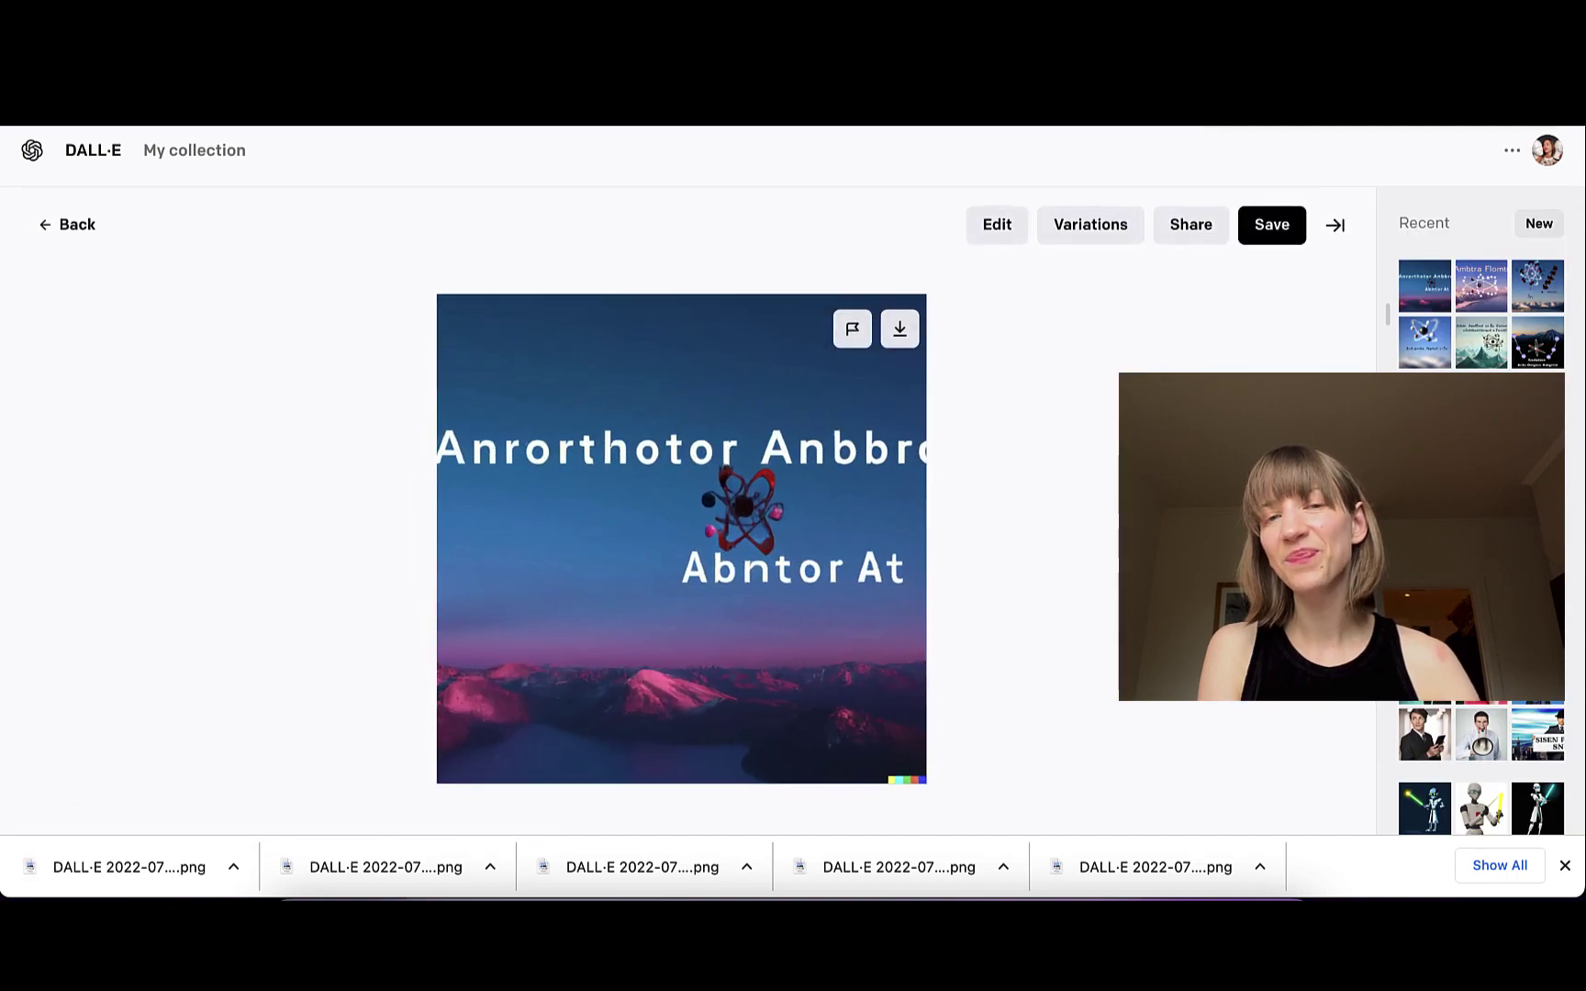
Browse the atom images up to the dark mountain one, then return to results
key("Right")
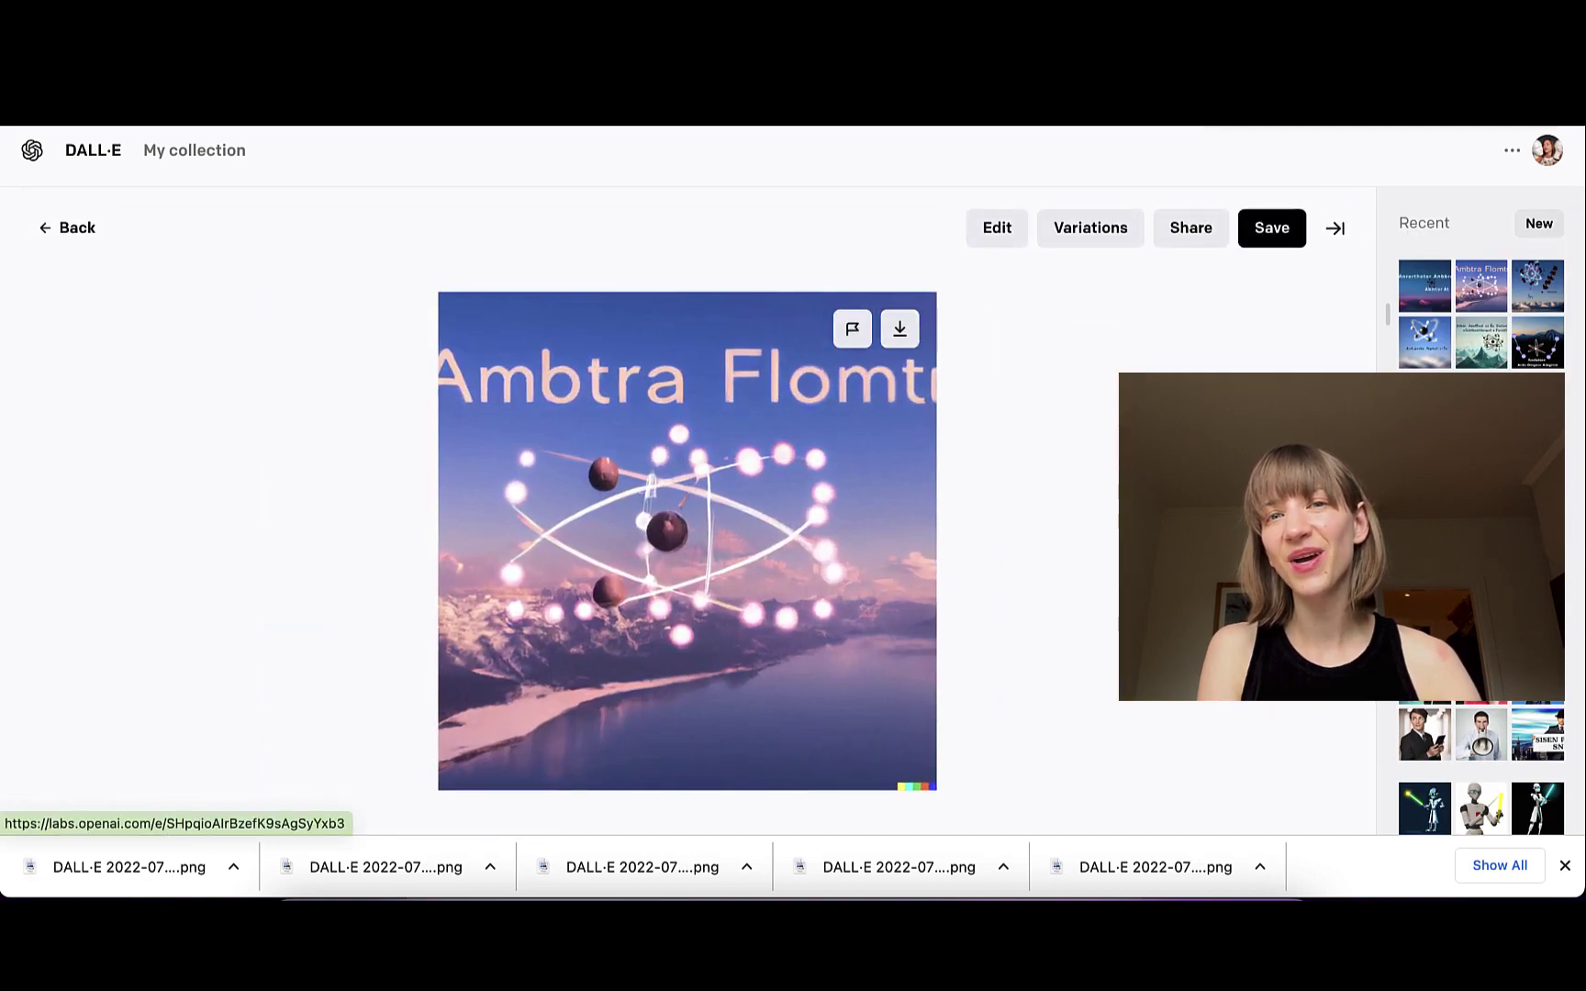
key("Right")
key("Right")
key("Right")
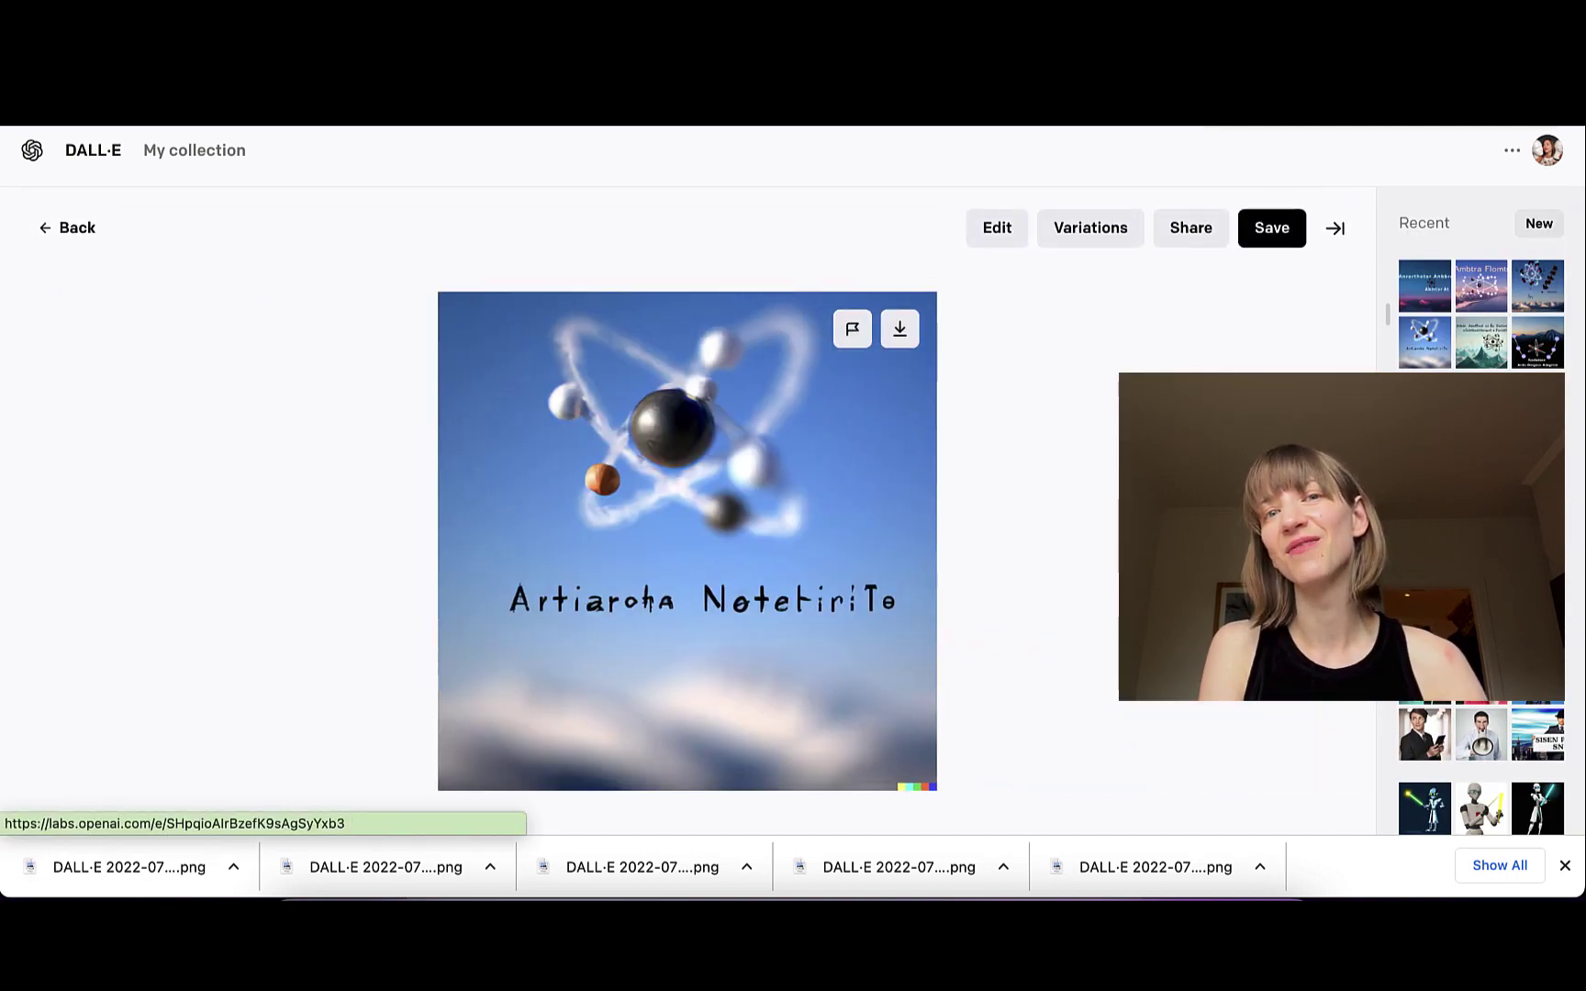
key("Right")
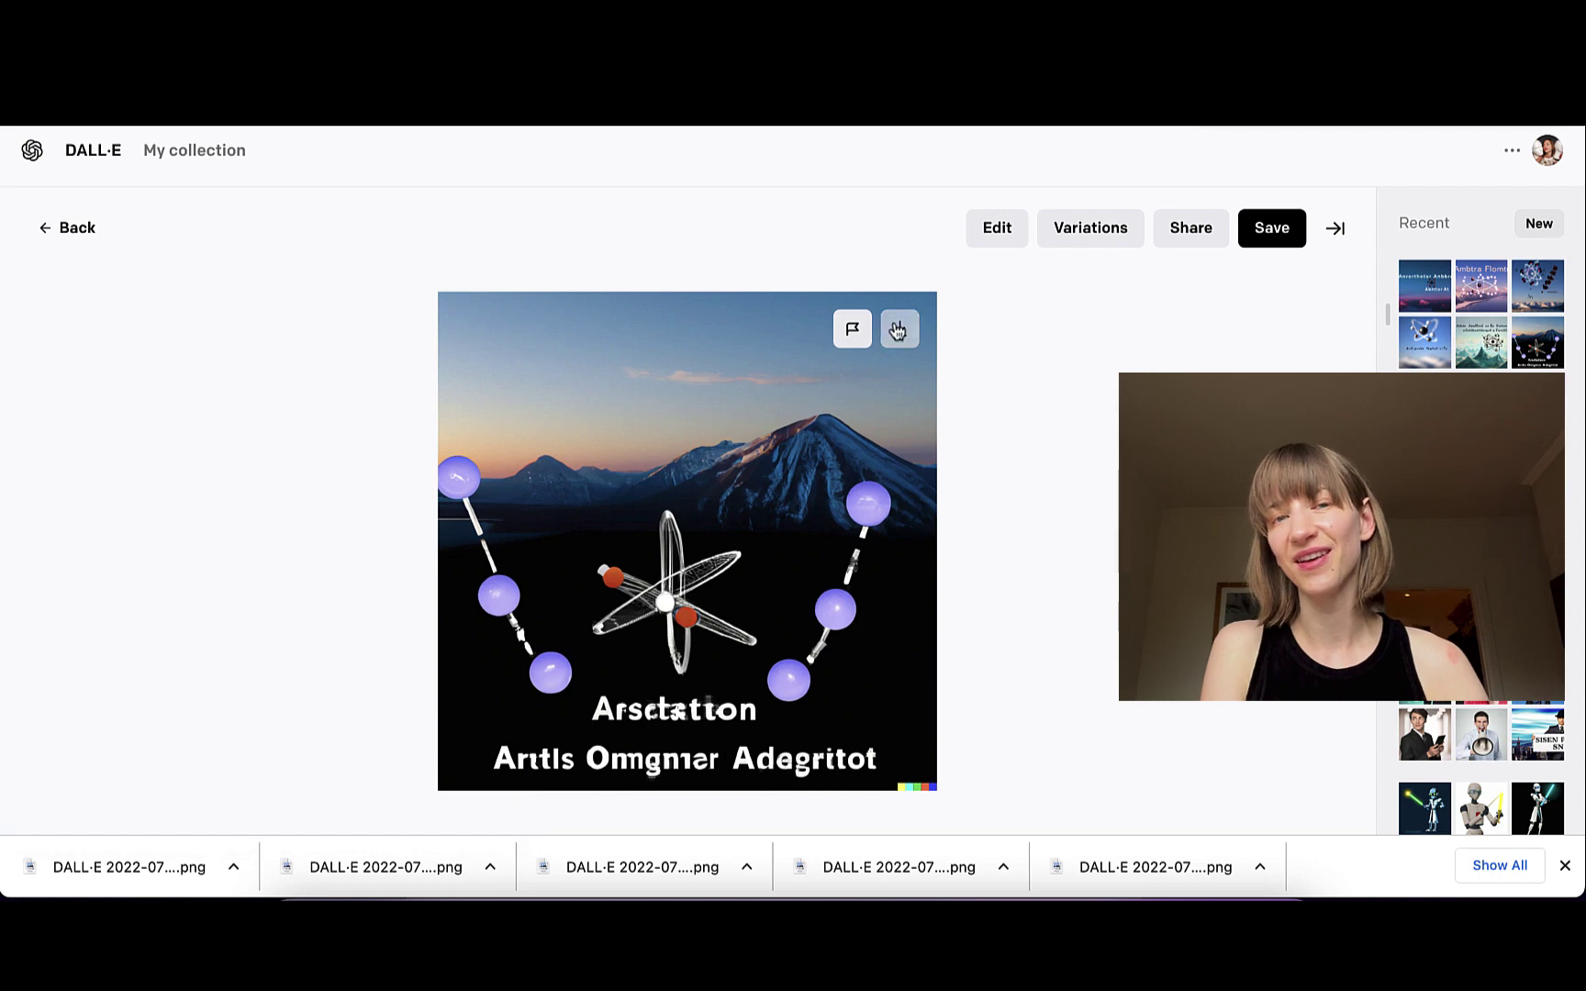
left_click(74, 227)
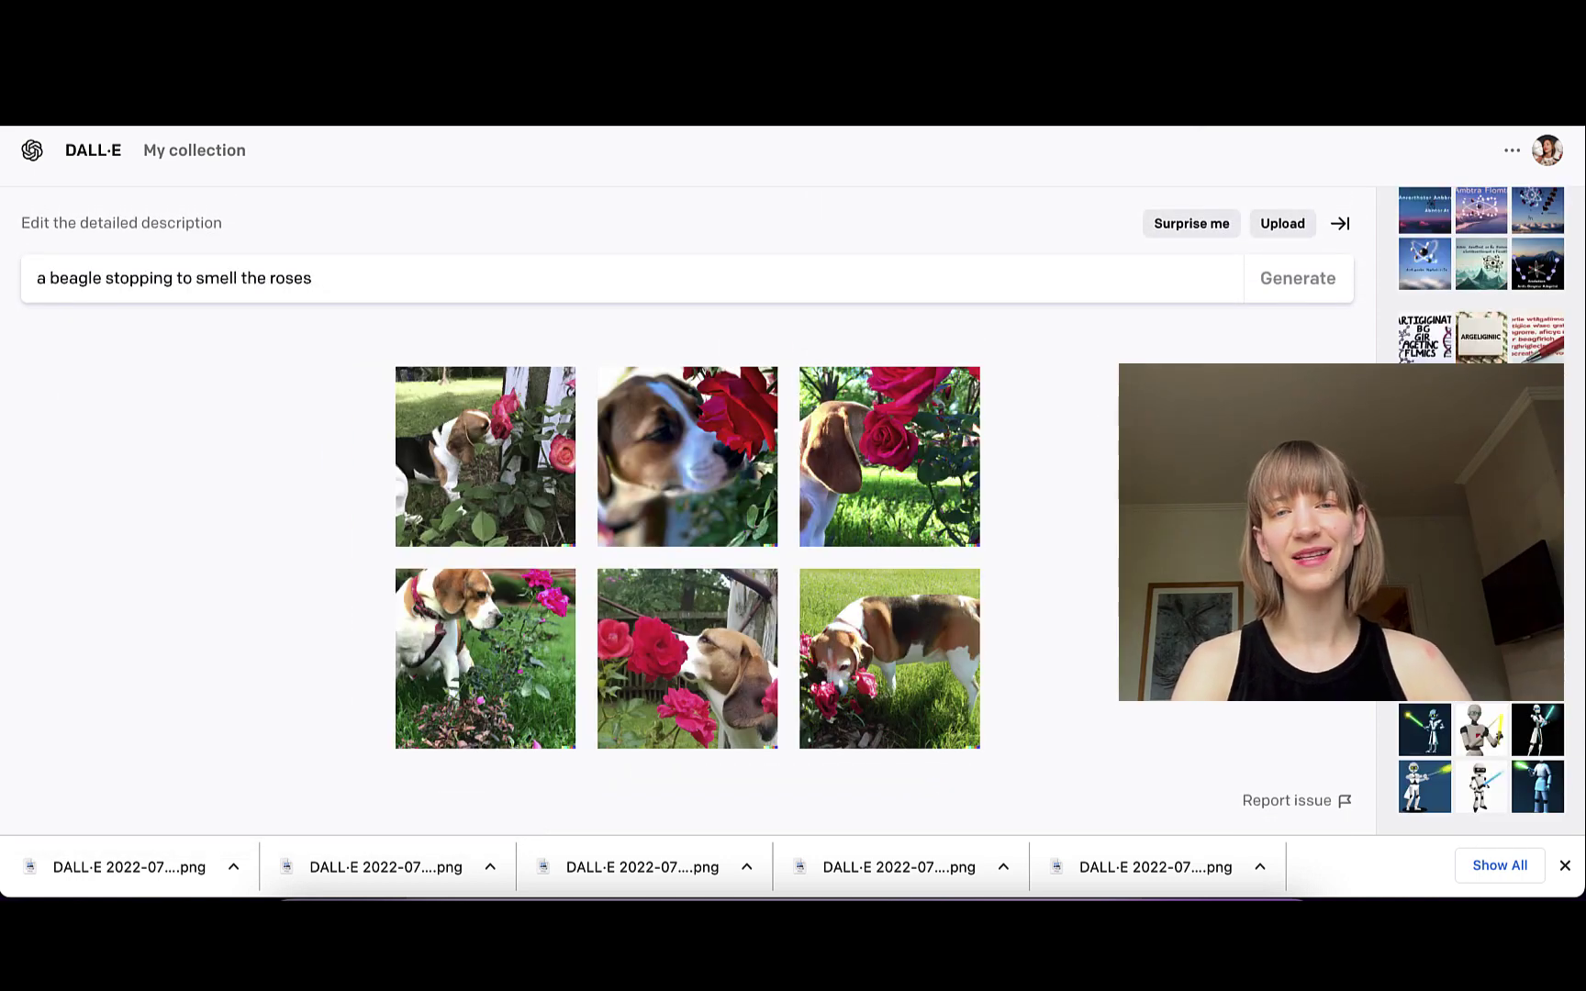
Download two of the beagle-smelling-roses images while browsing the set
left_click(686, 456)
key("Right")
key("Right")
left_click(899, 328)
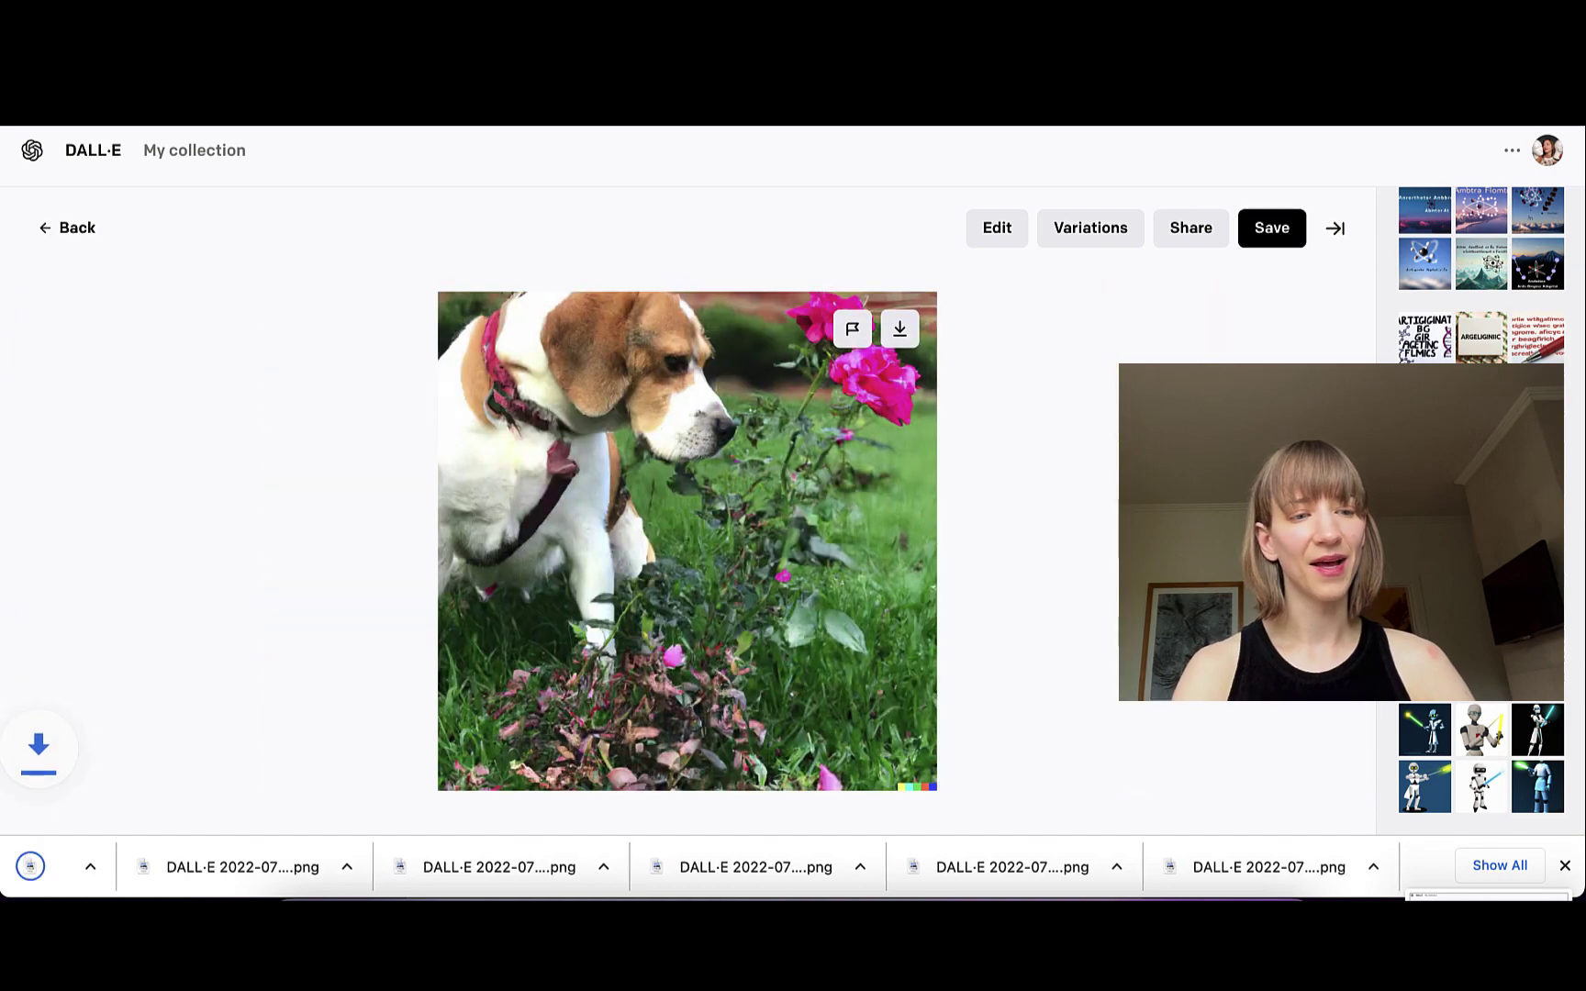
key("Right")
left_click(900, 327)
key("Right")
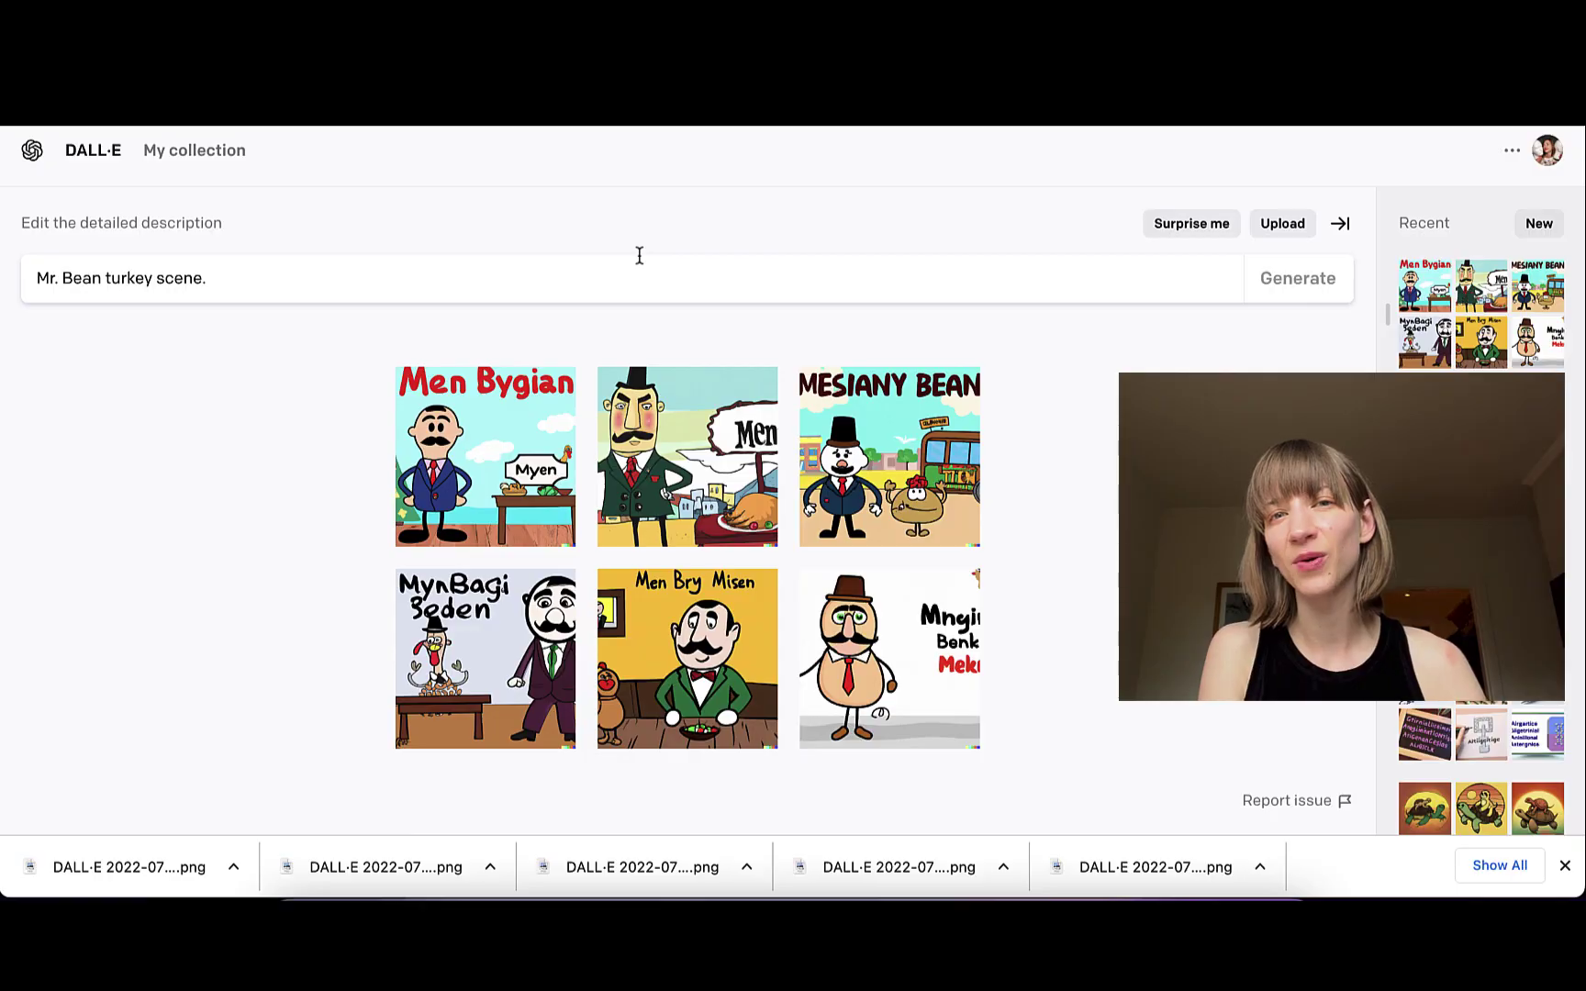
Download the first Mr. Bean turkey cartoon and view the next one
left_click(486, 456)
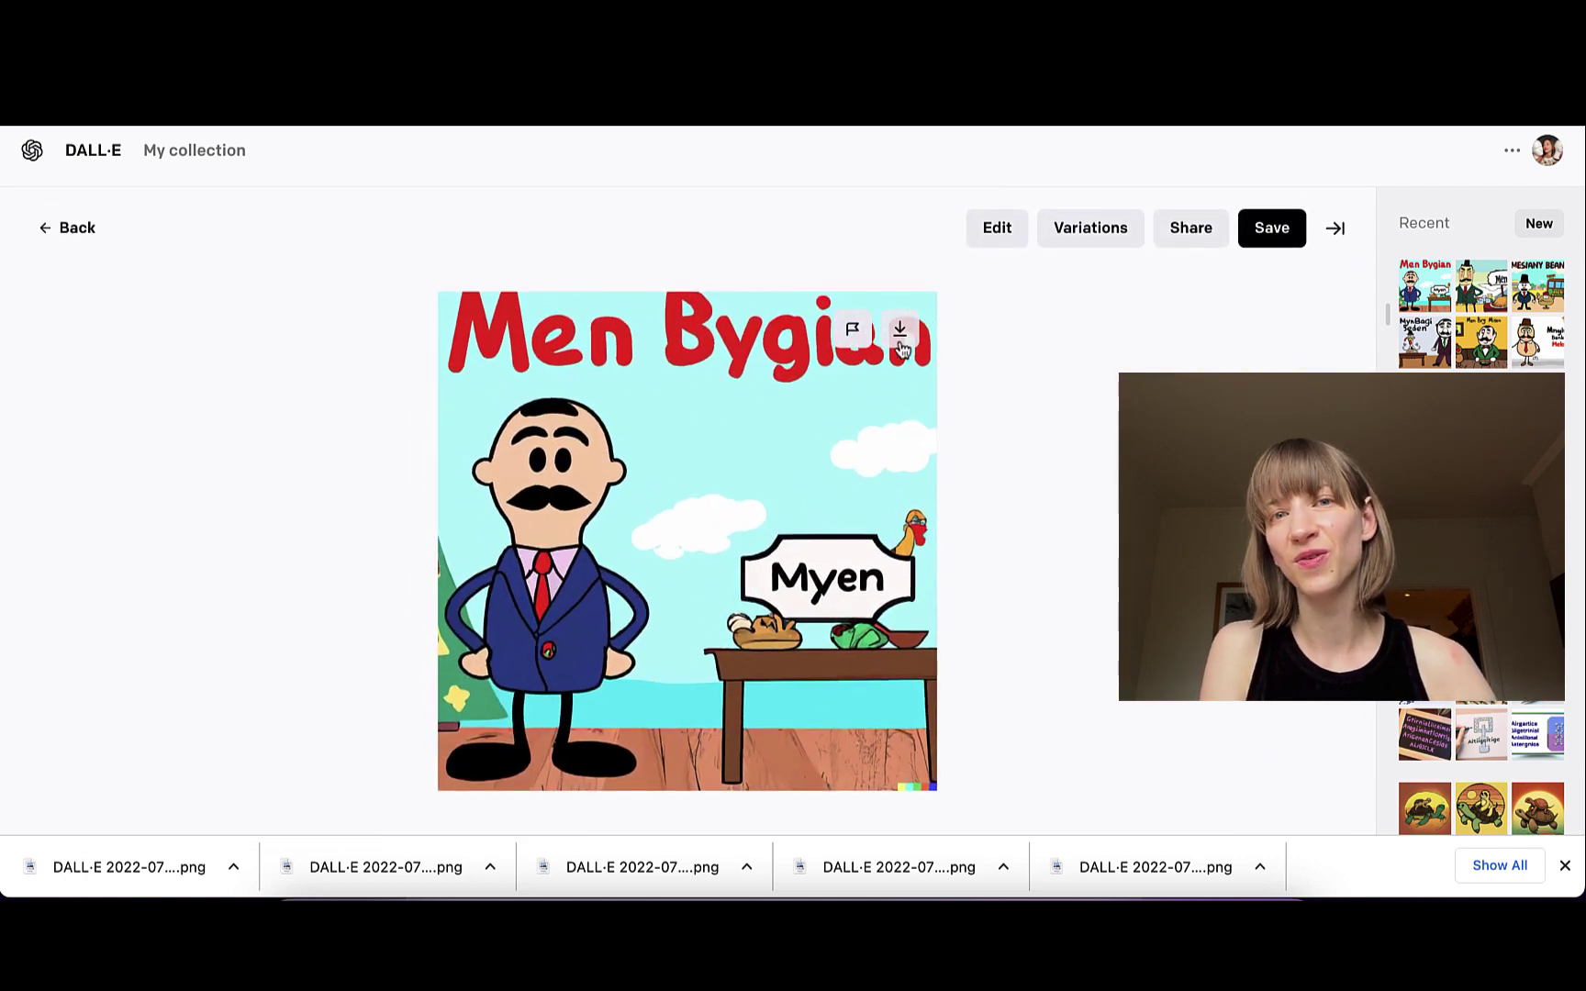
left_click(900, 329)
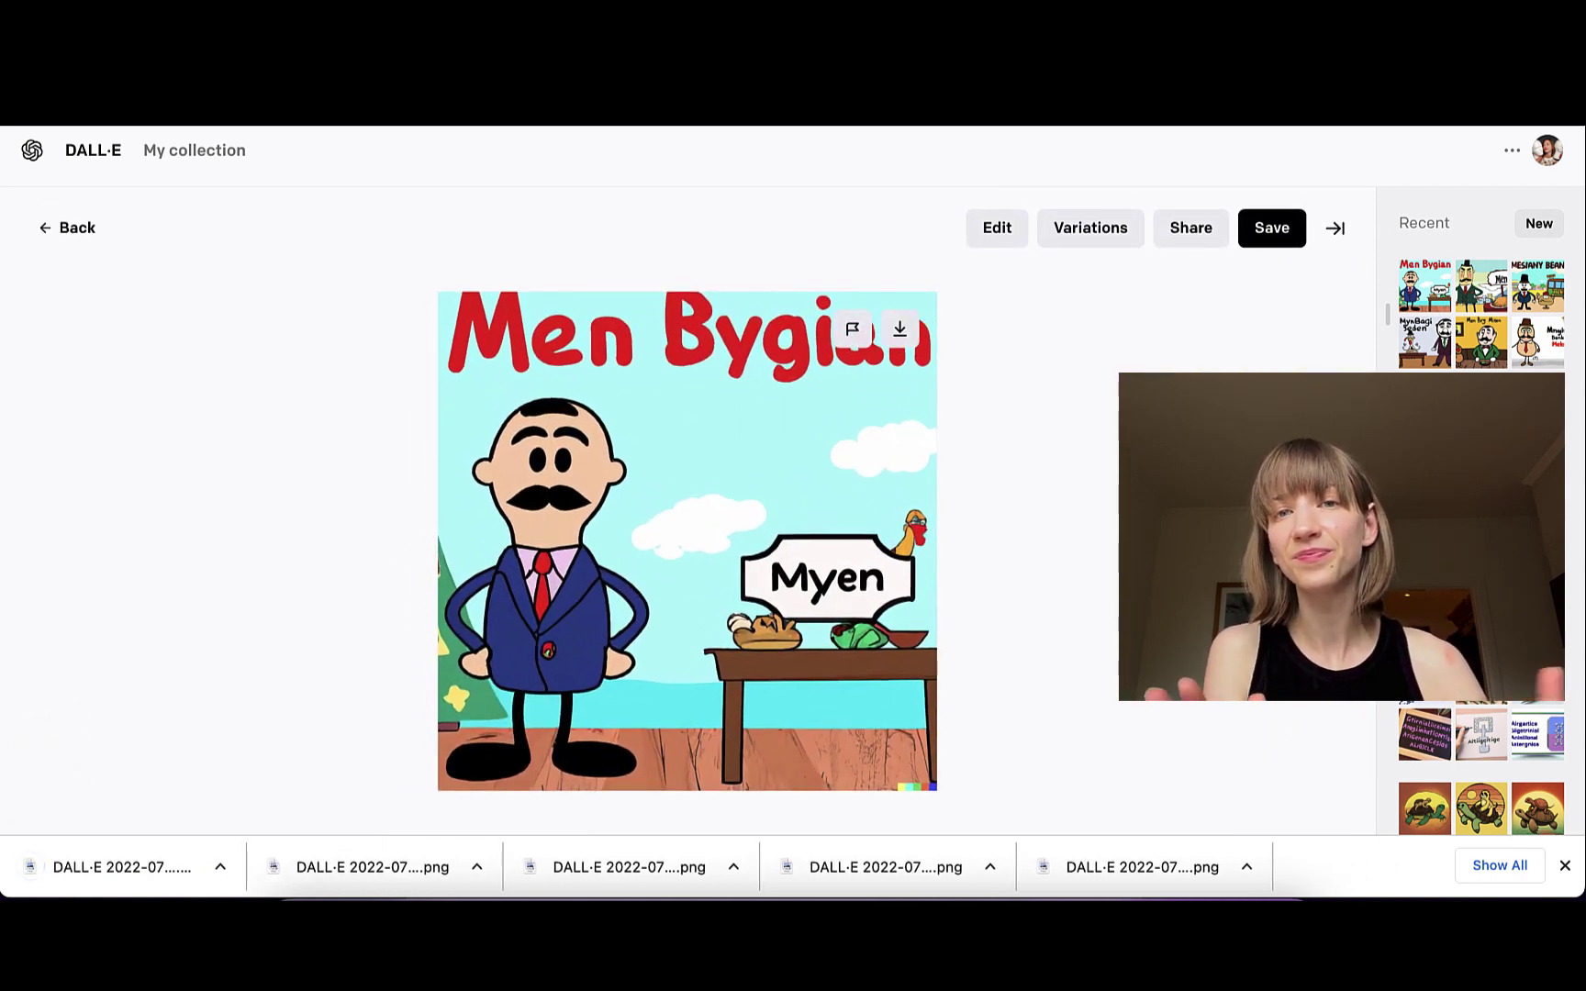
key("Right")
key("Right")
key("Right")
key("Right")
key("Right")
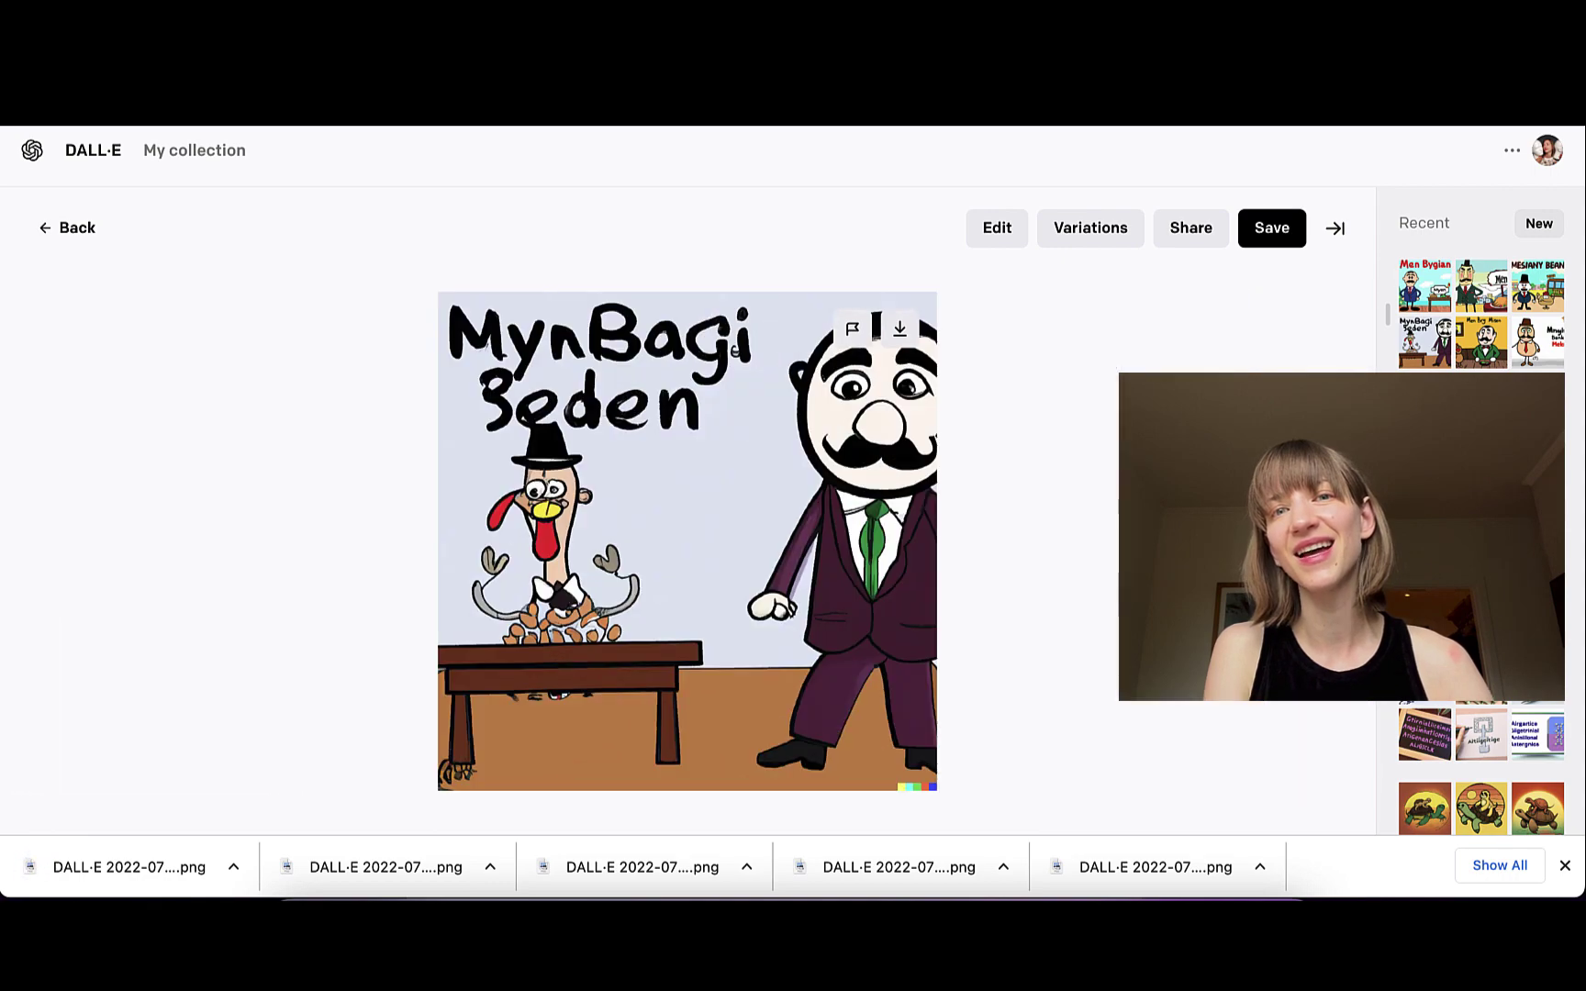
left_click(67, 231)
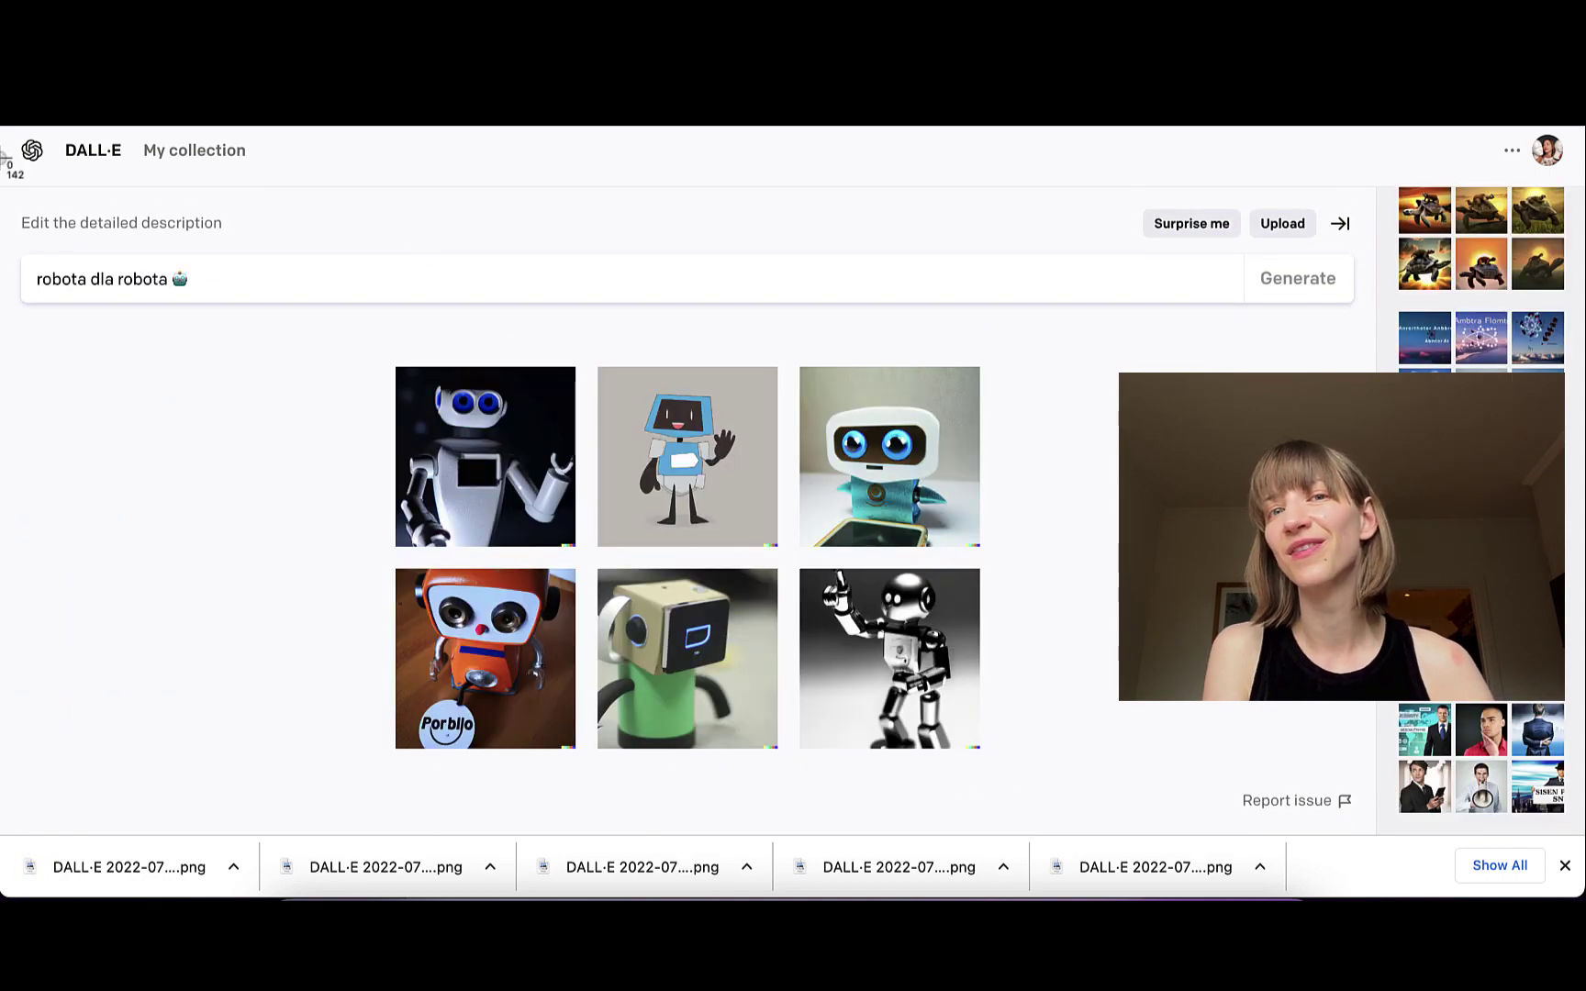
View the orange Porbijo robot image, then browse the table of contents images full size
left_click(486, 658)
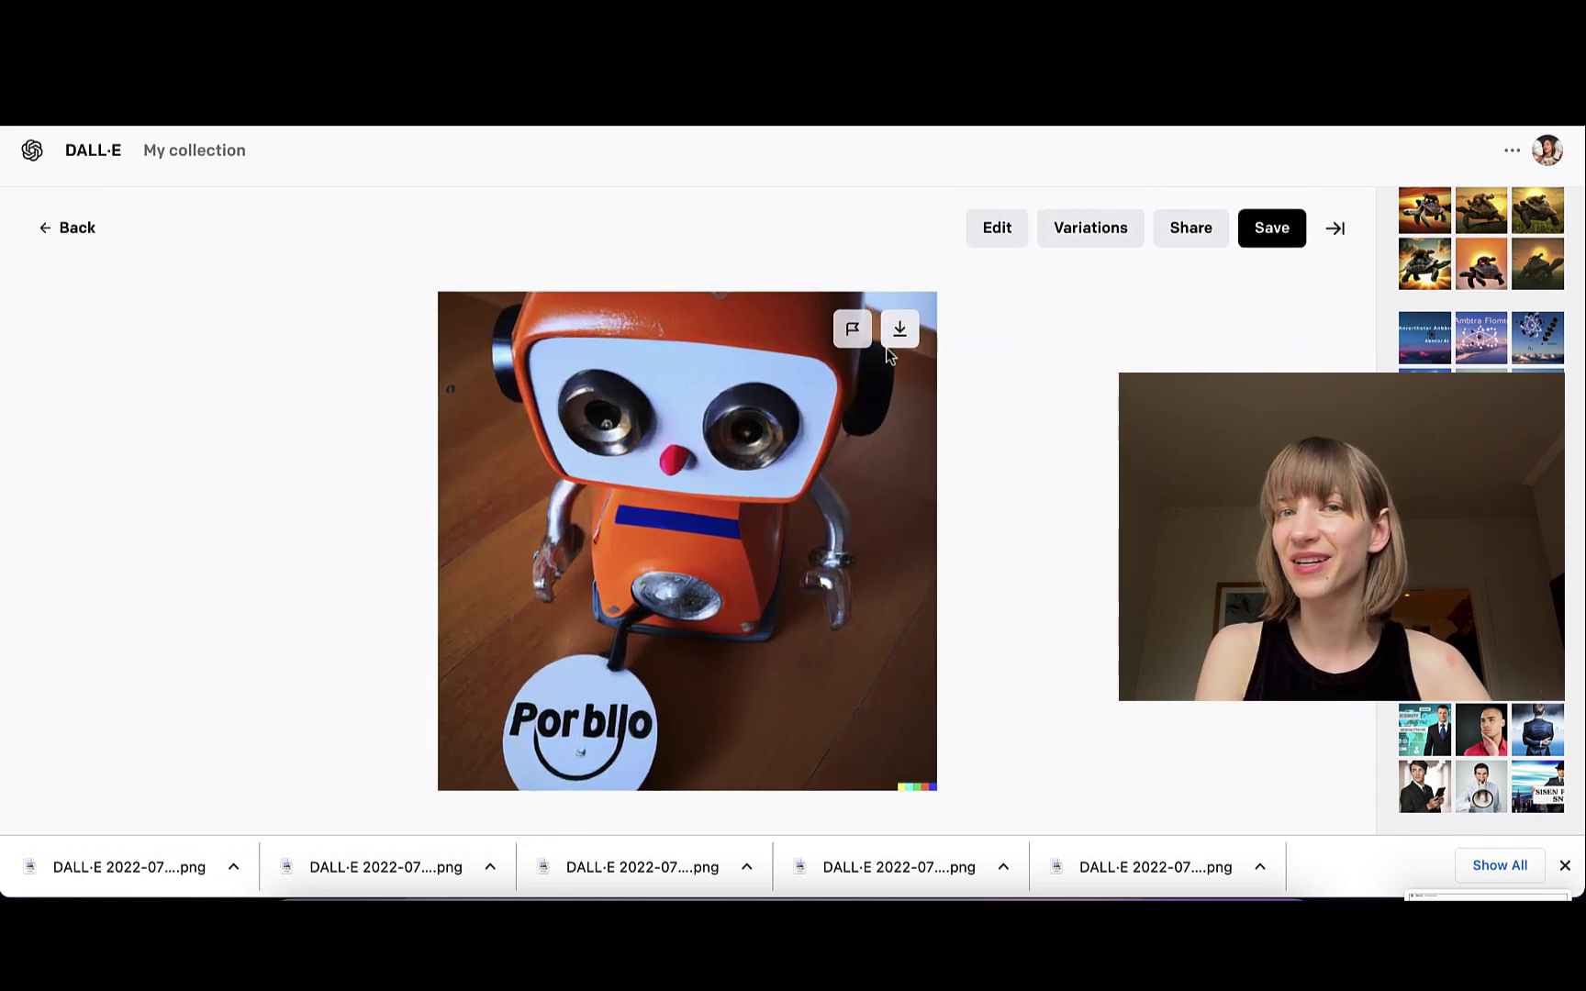
left_click(84, 235)
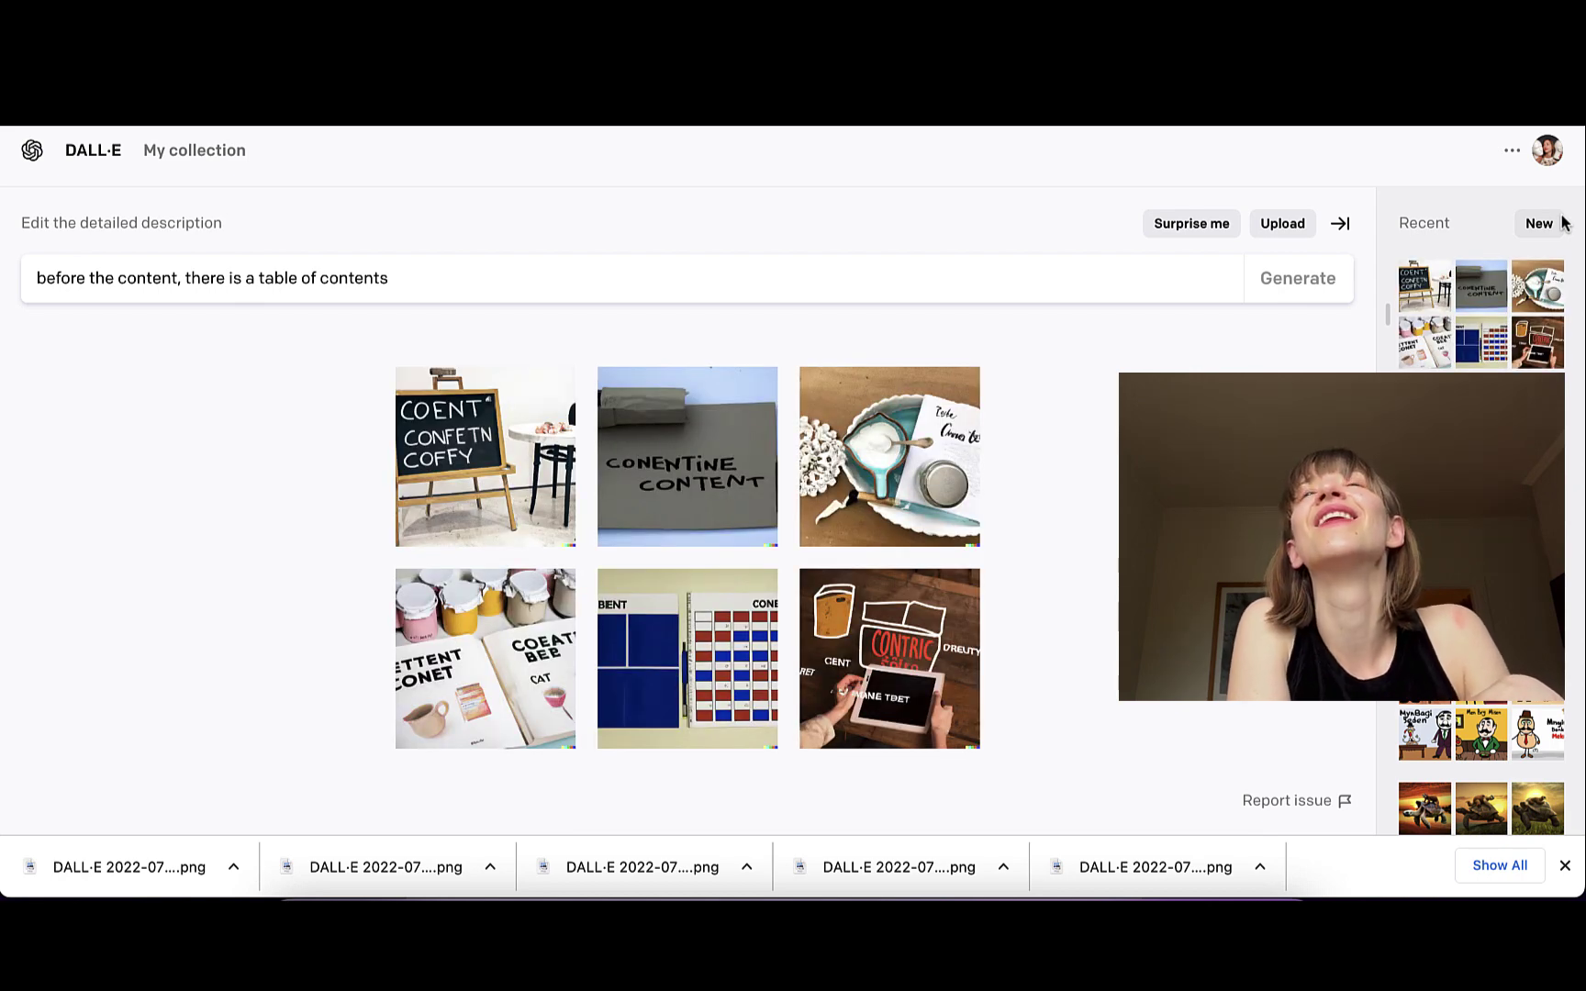
left_click(486, 457)
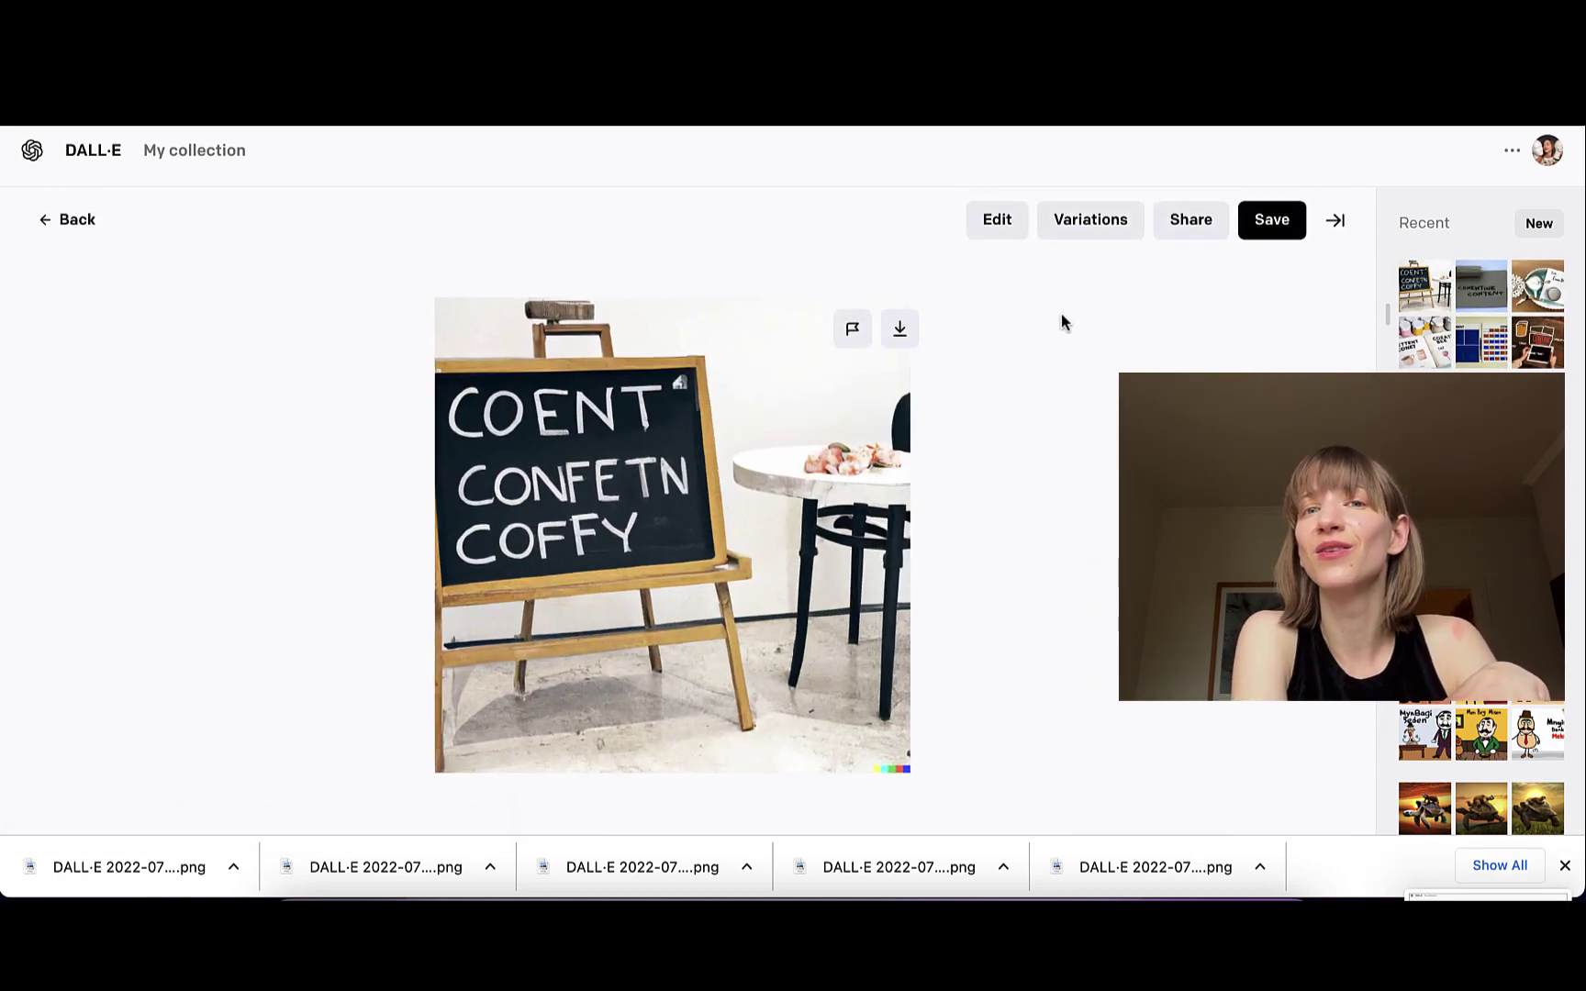
key("Right")
key("Right")
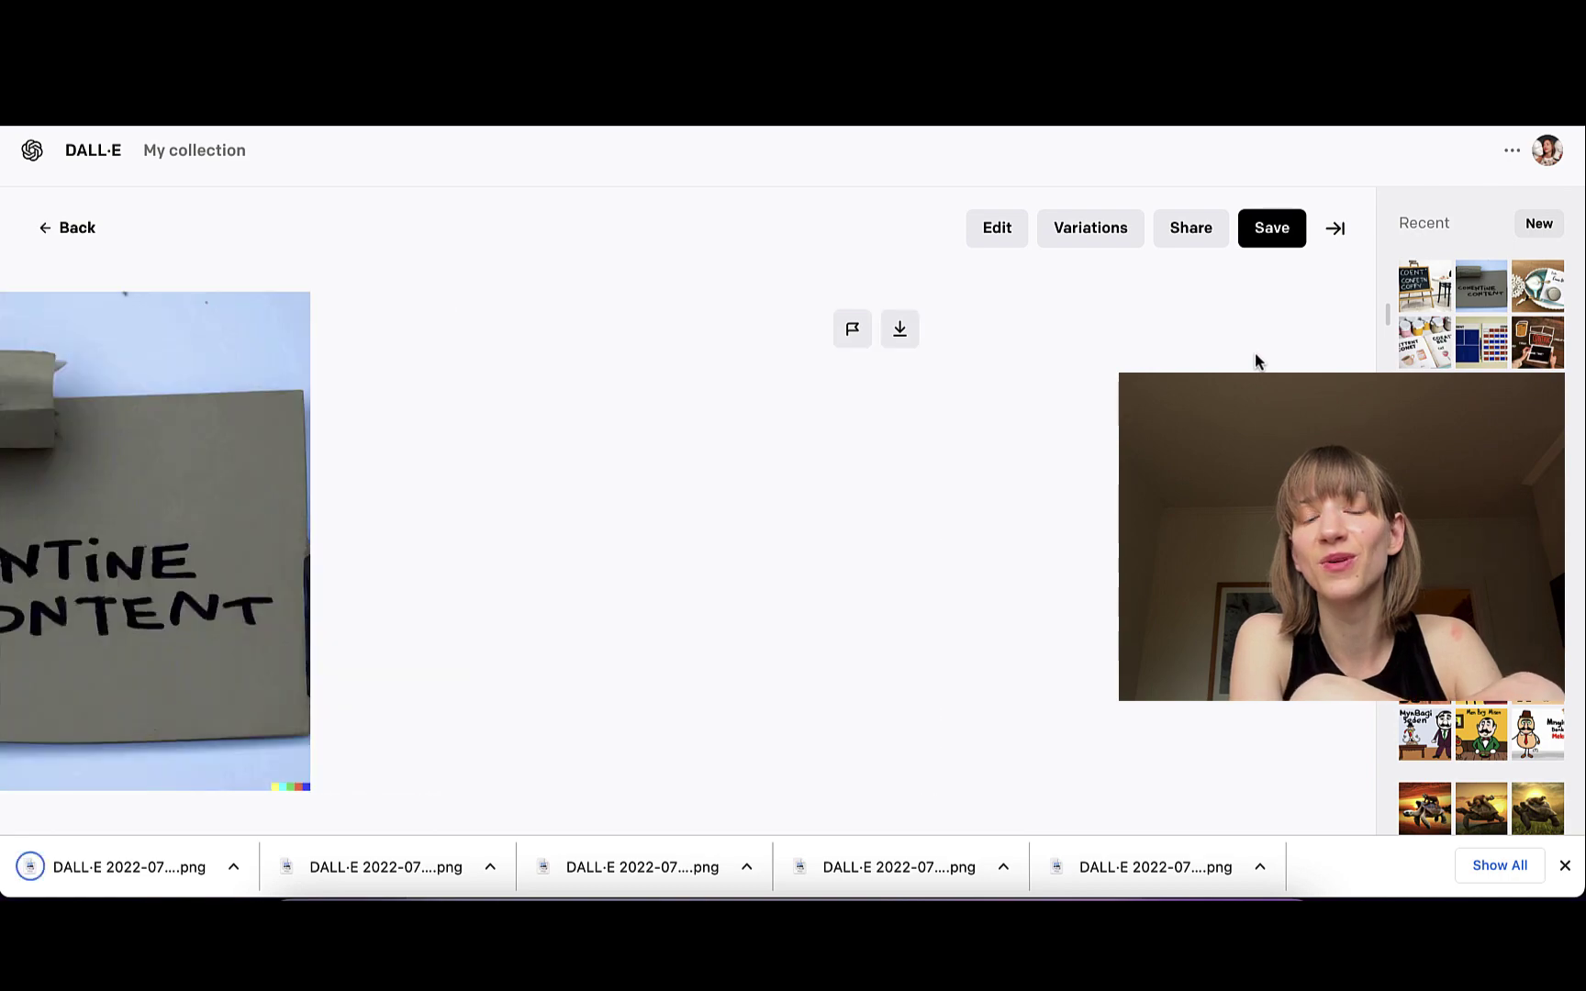
key("Right")
key("Right")
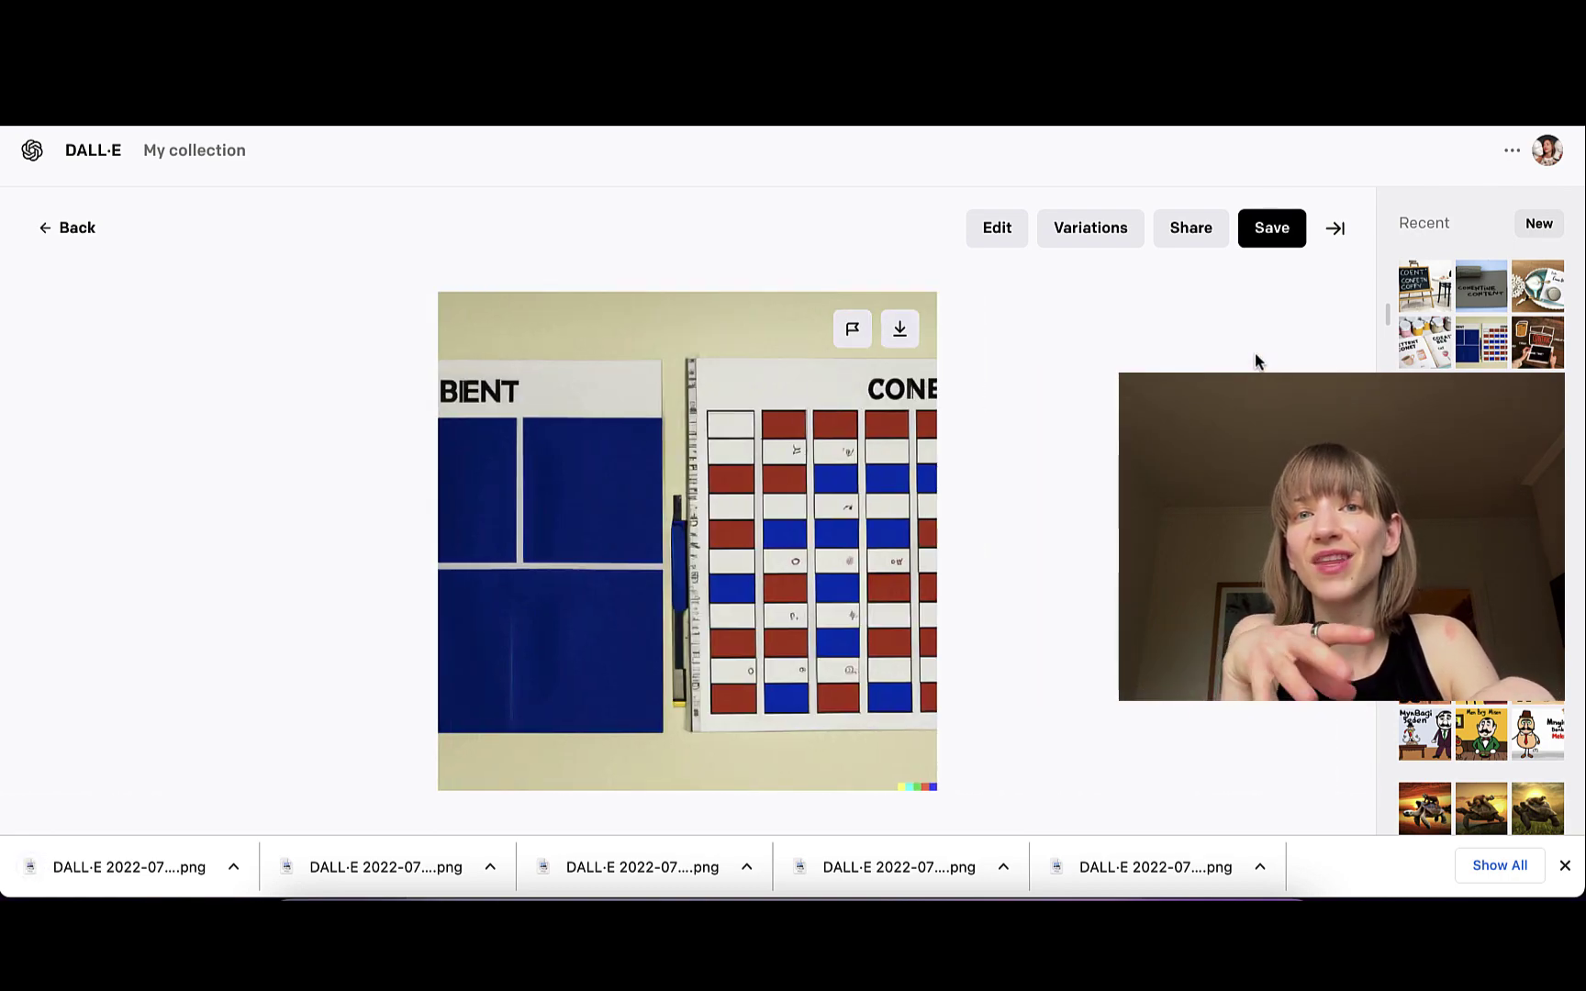
key("Left")
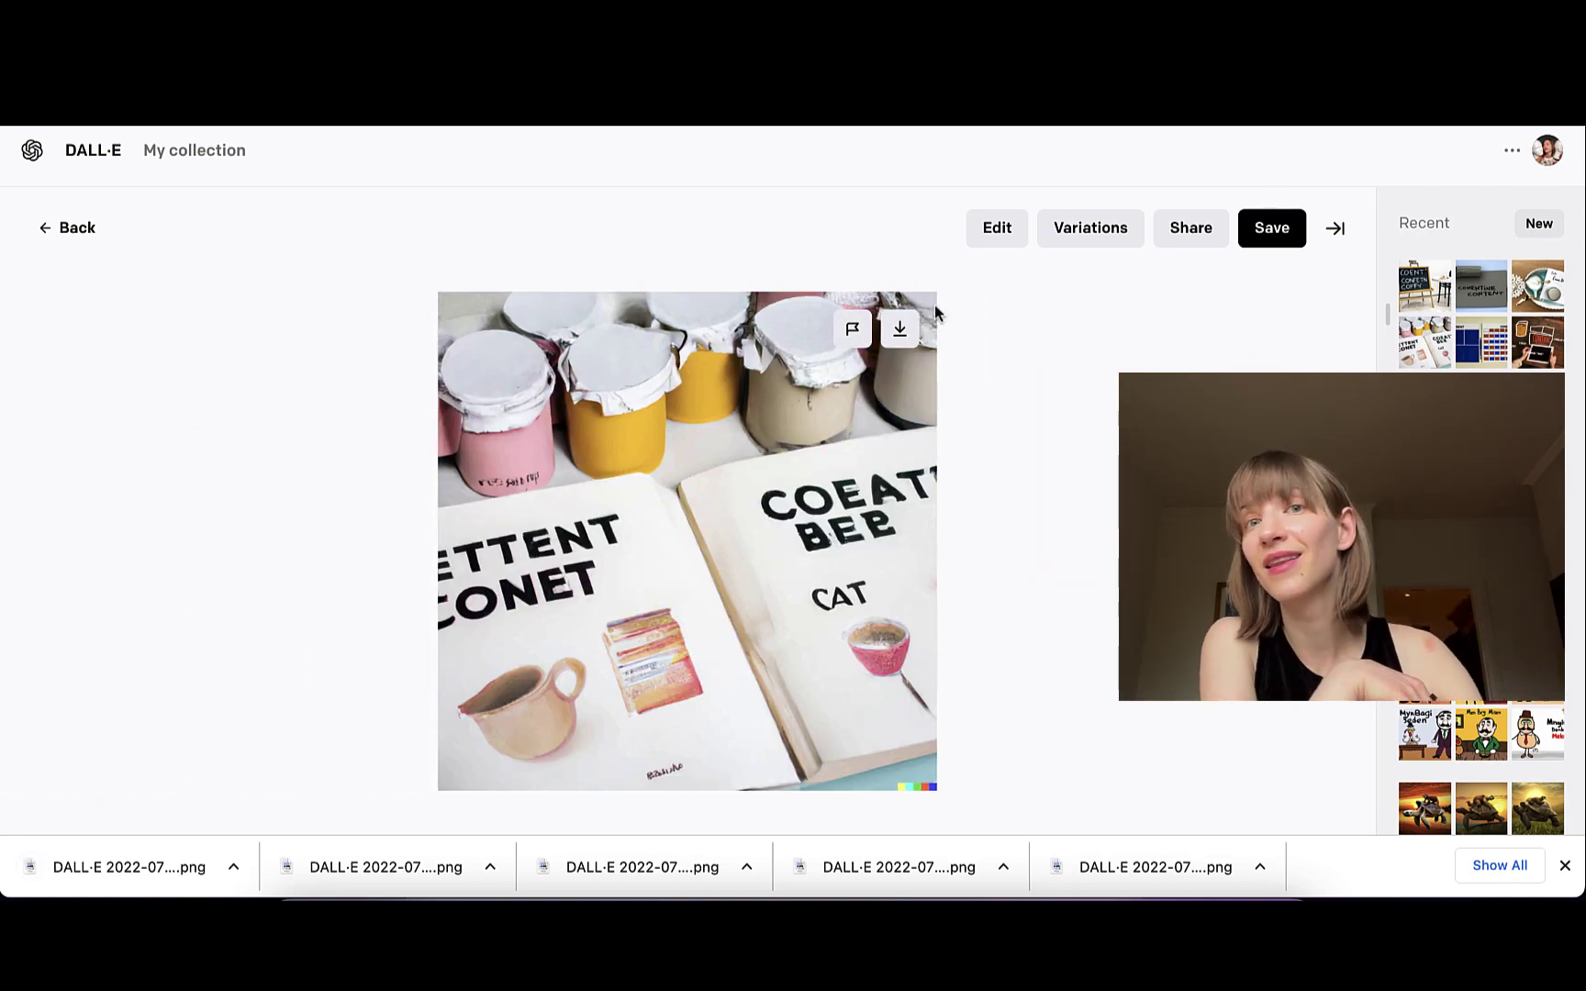
key("Right")
key("Right")
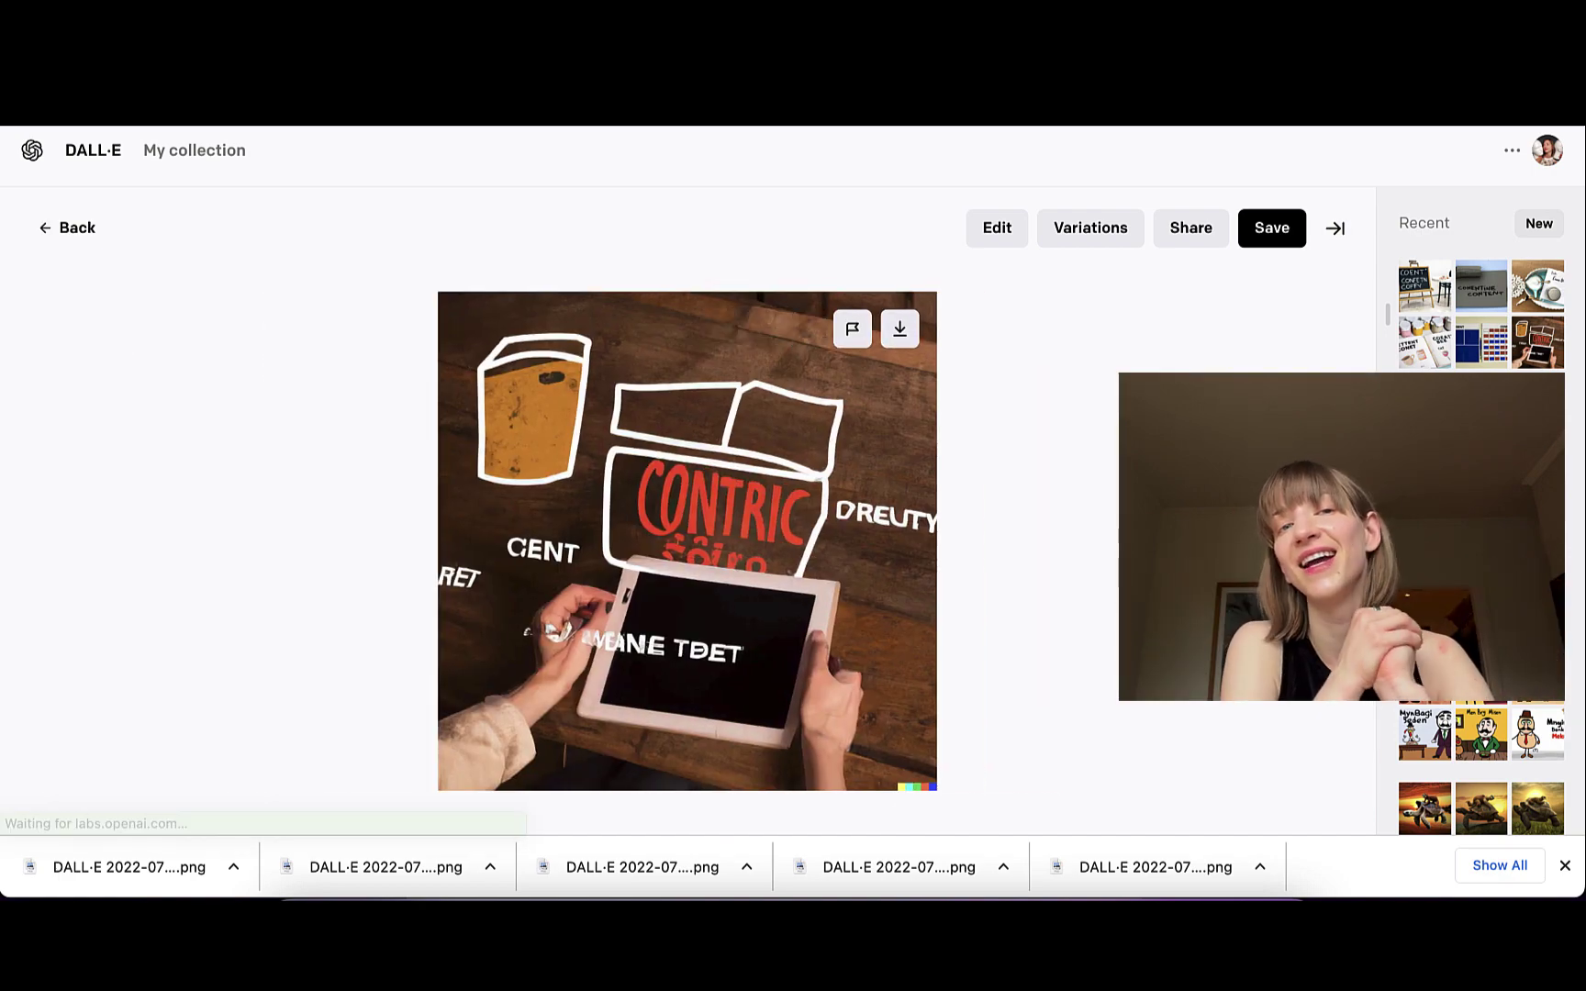
left_click(59, 226)
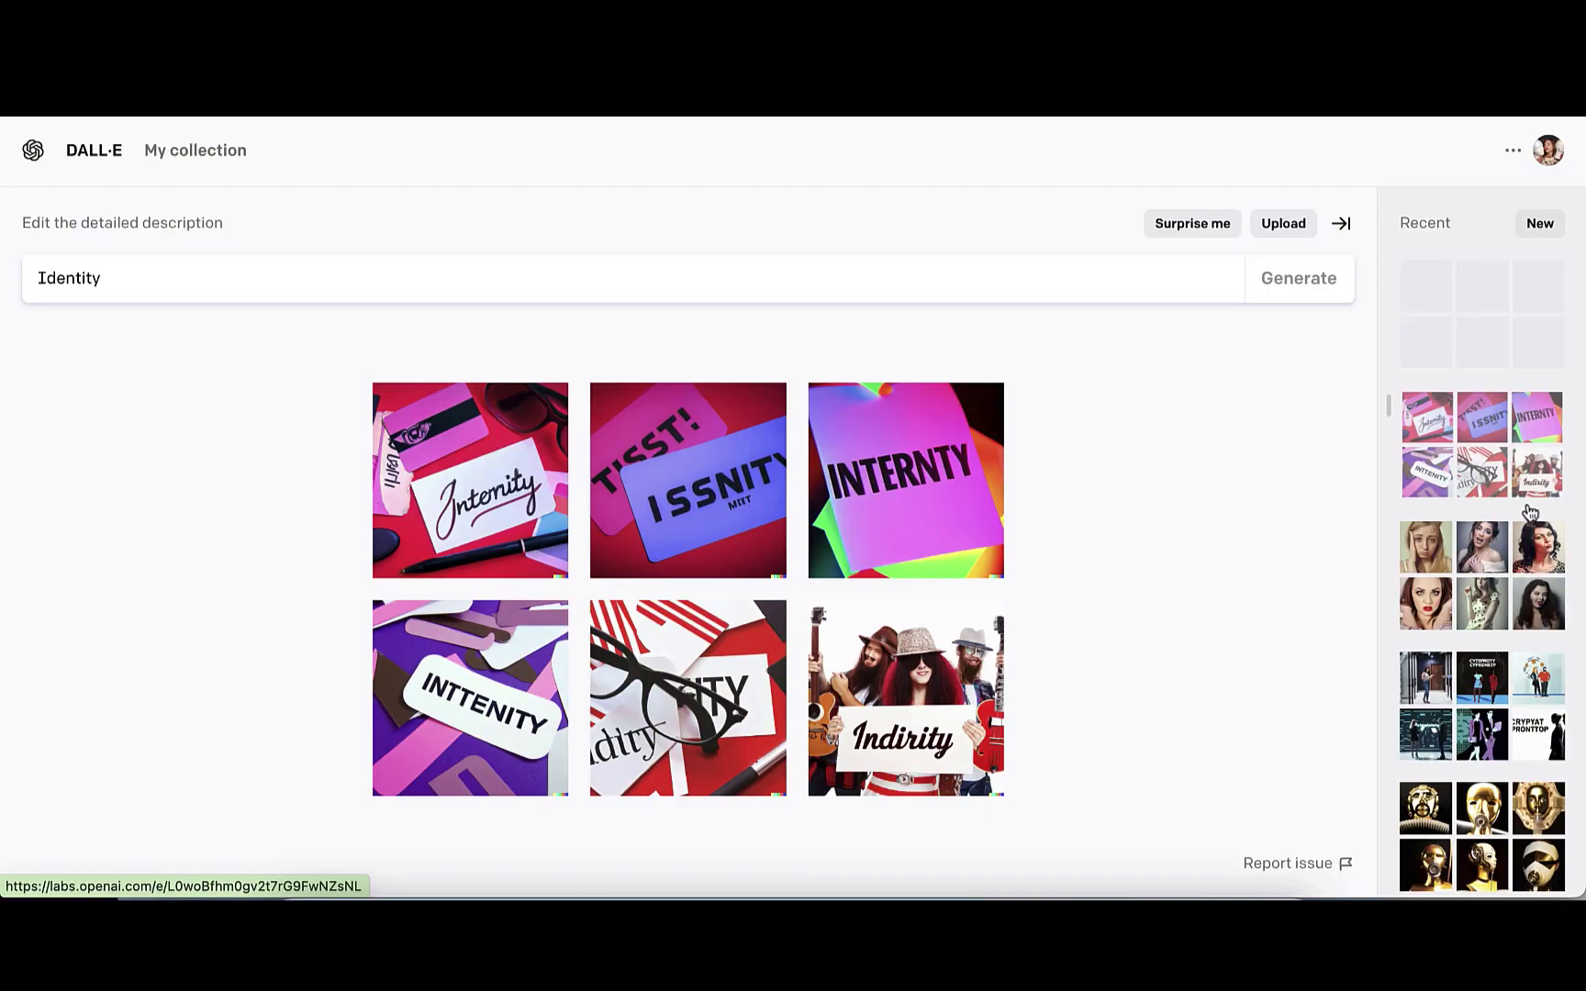
Flip through the Emotion portrait, data woman/crypto investor and gold oxygen mask generations
left_click(1519, 556)
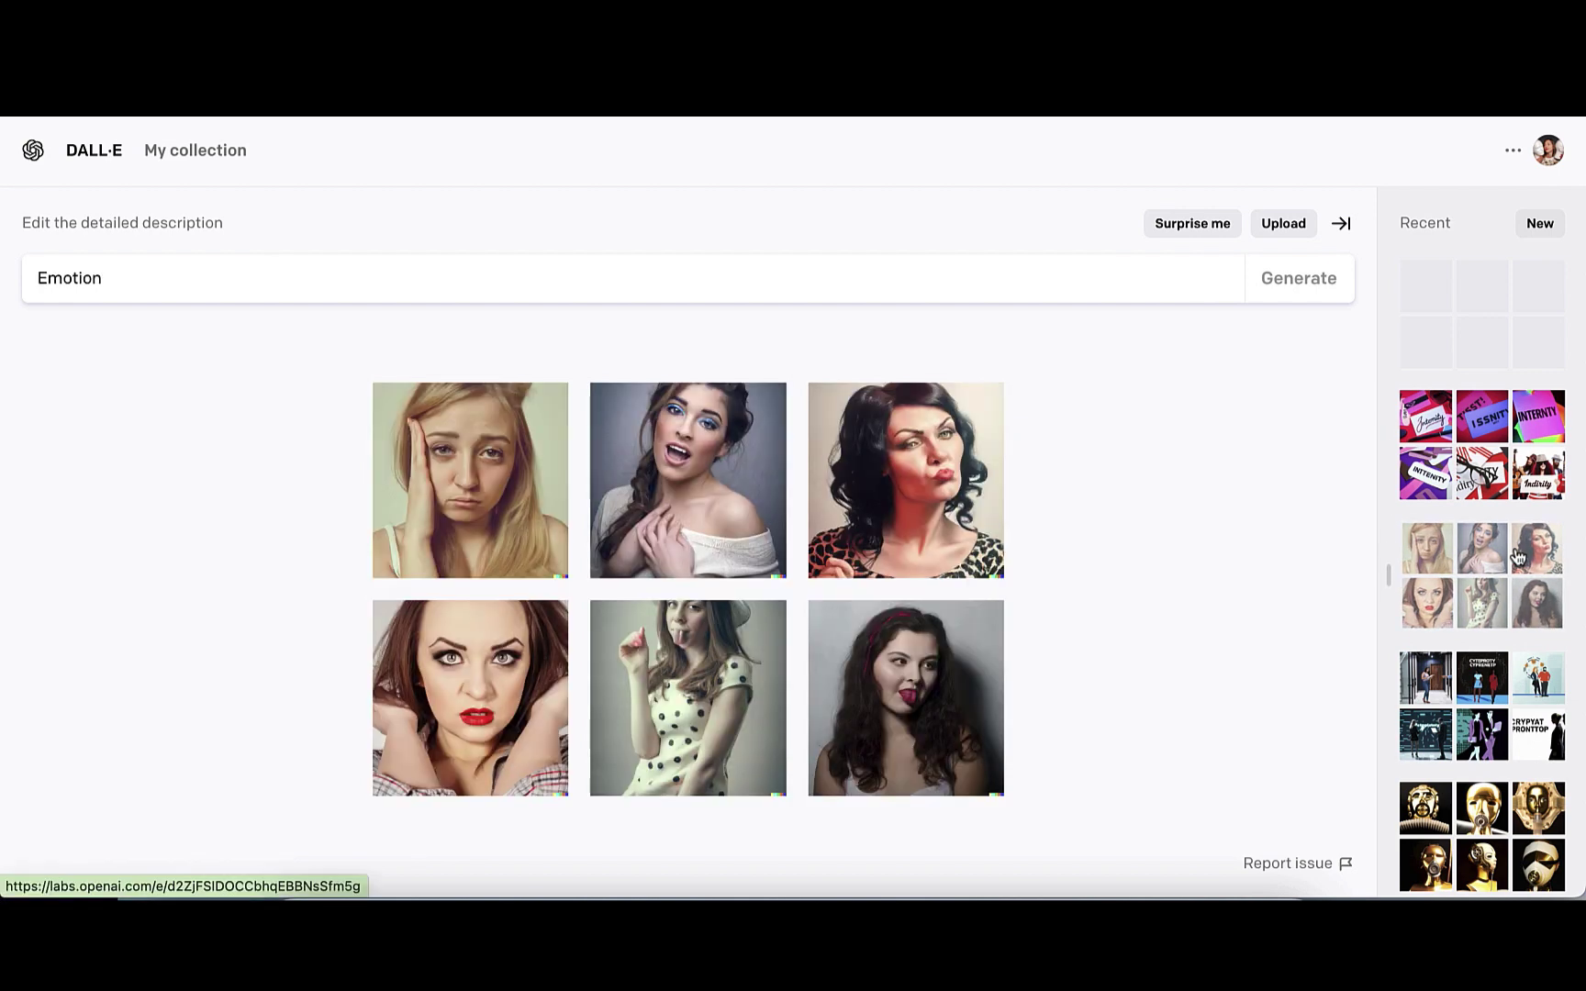
scroll(1518, 556, "down", 3)
left_click(1519, 556)
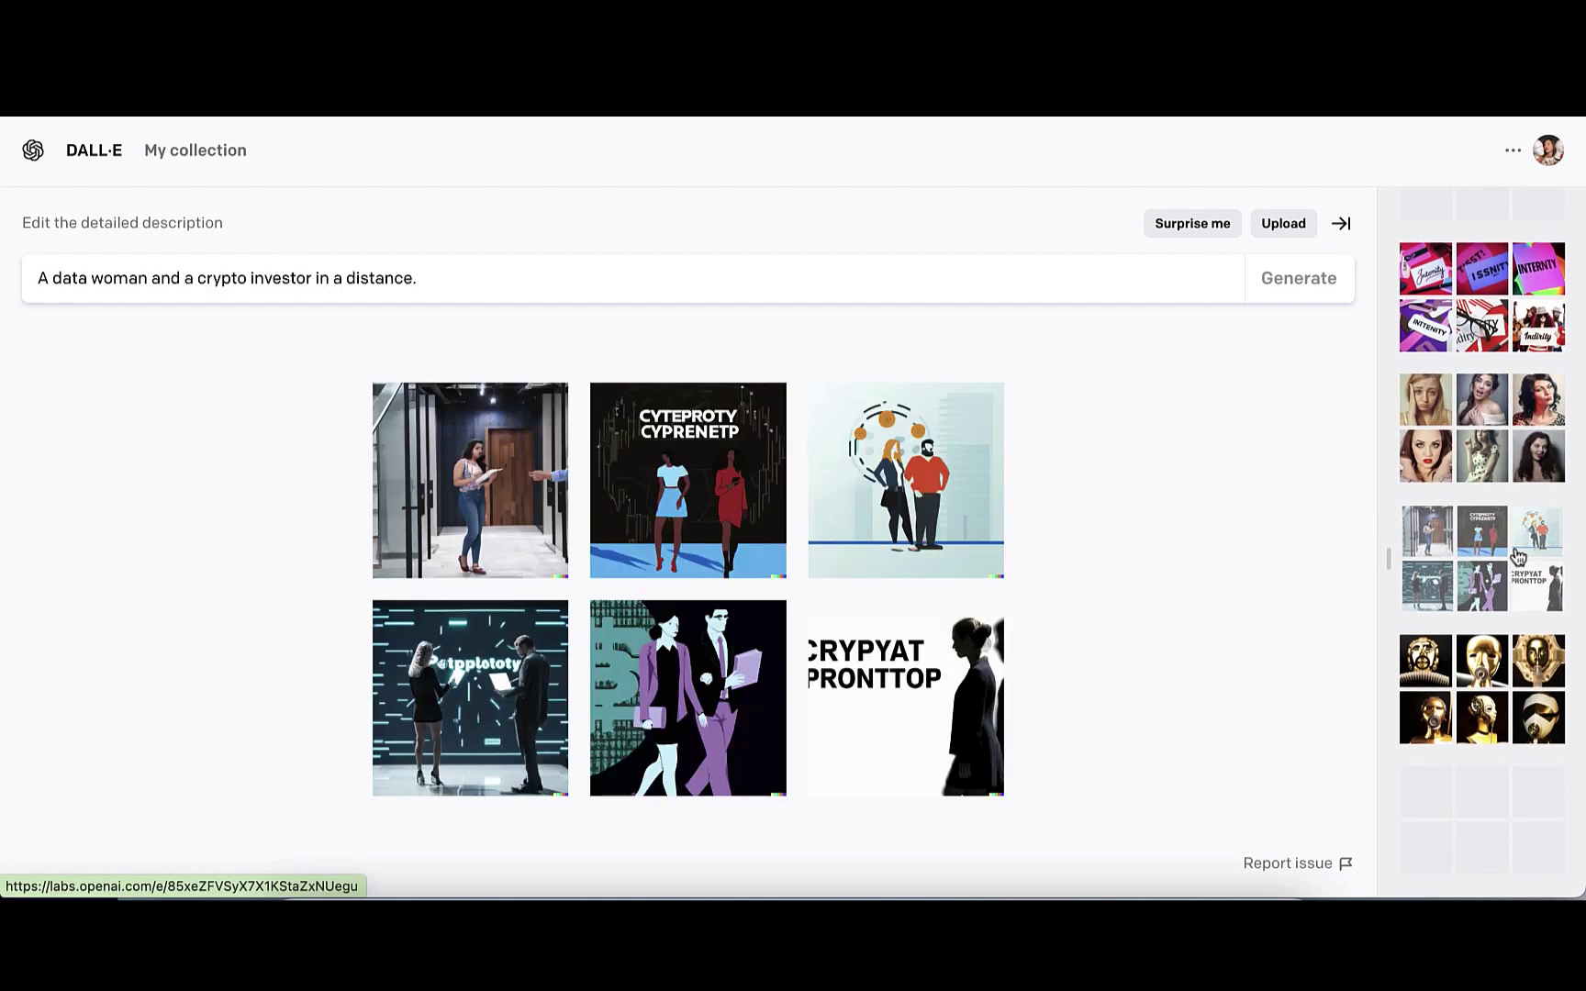
scroll(1518, 556, "down", 3)
left_click(1518, 556)
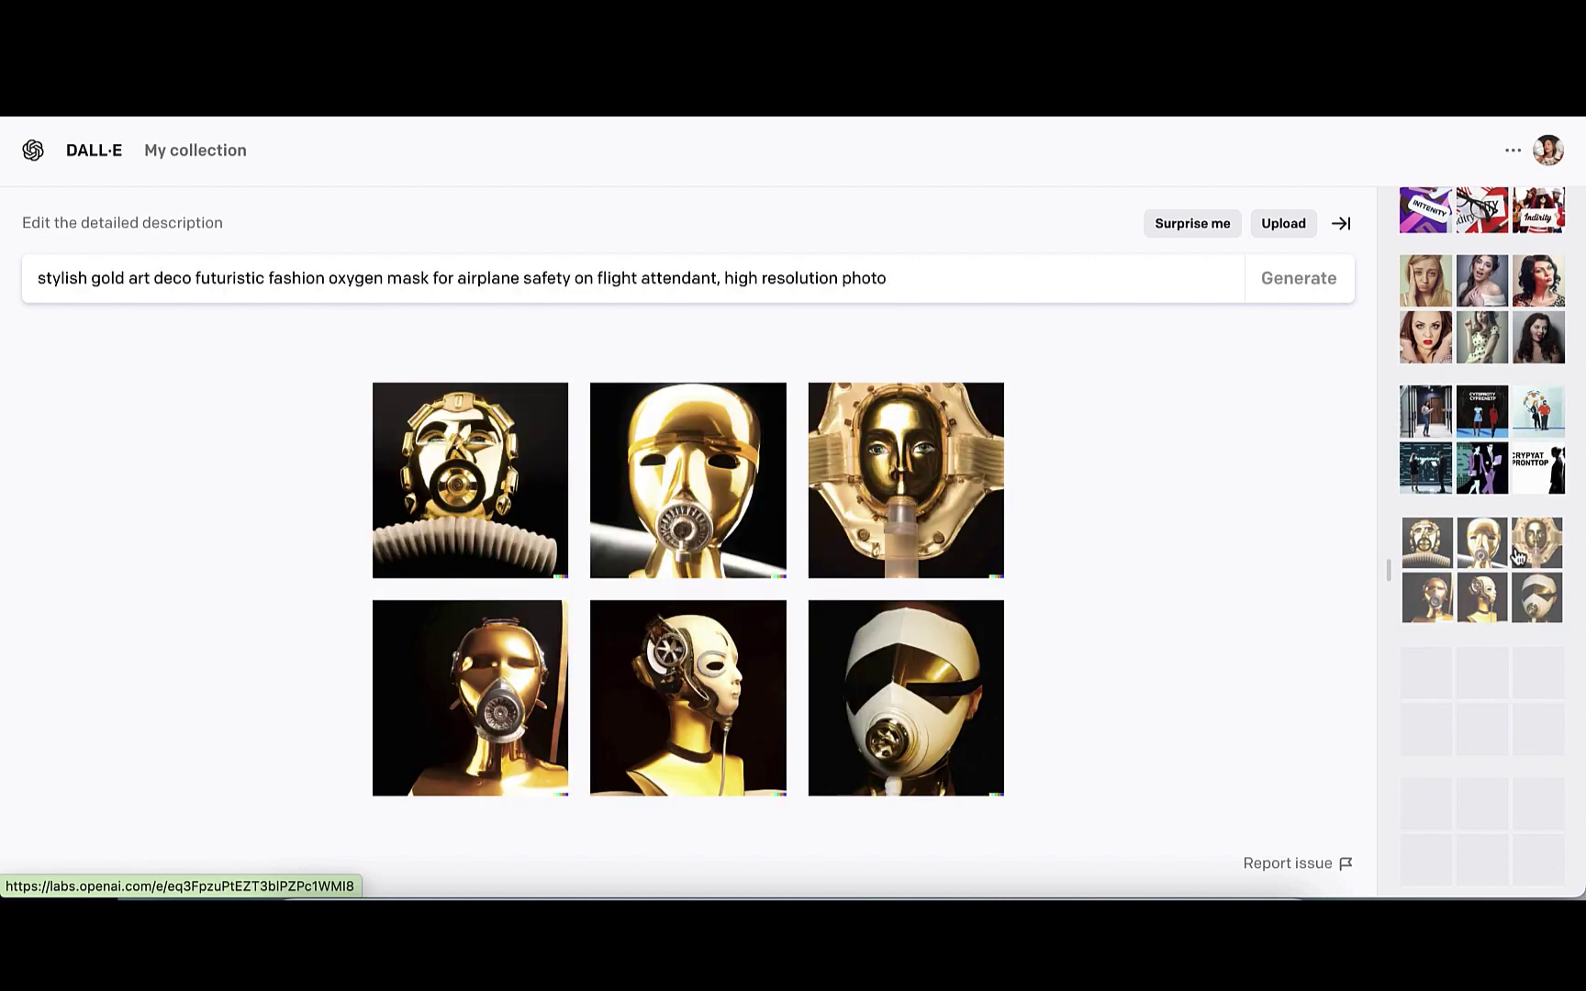
scroll(1518, 556, "down", 10)
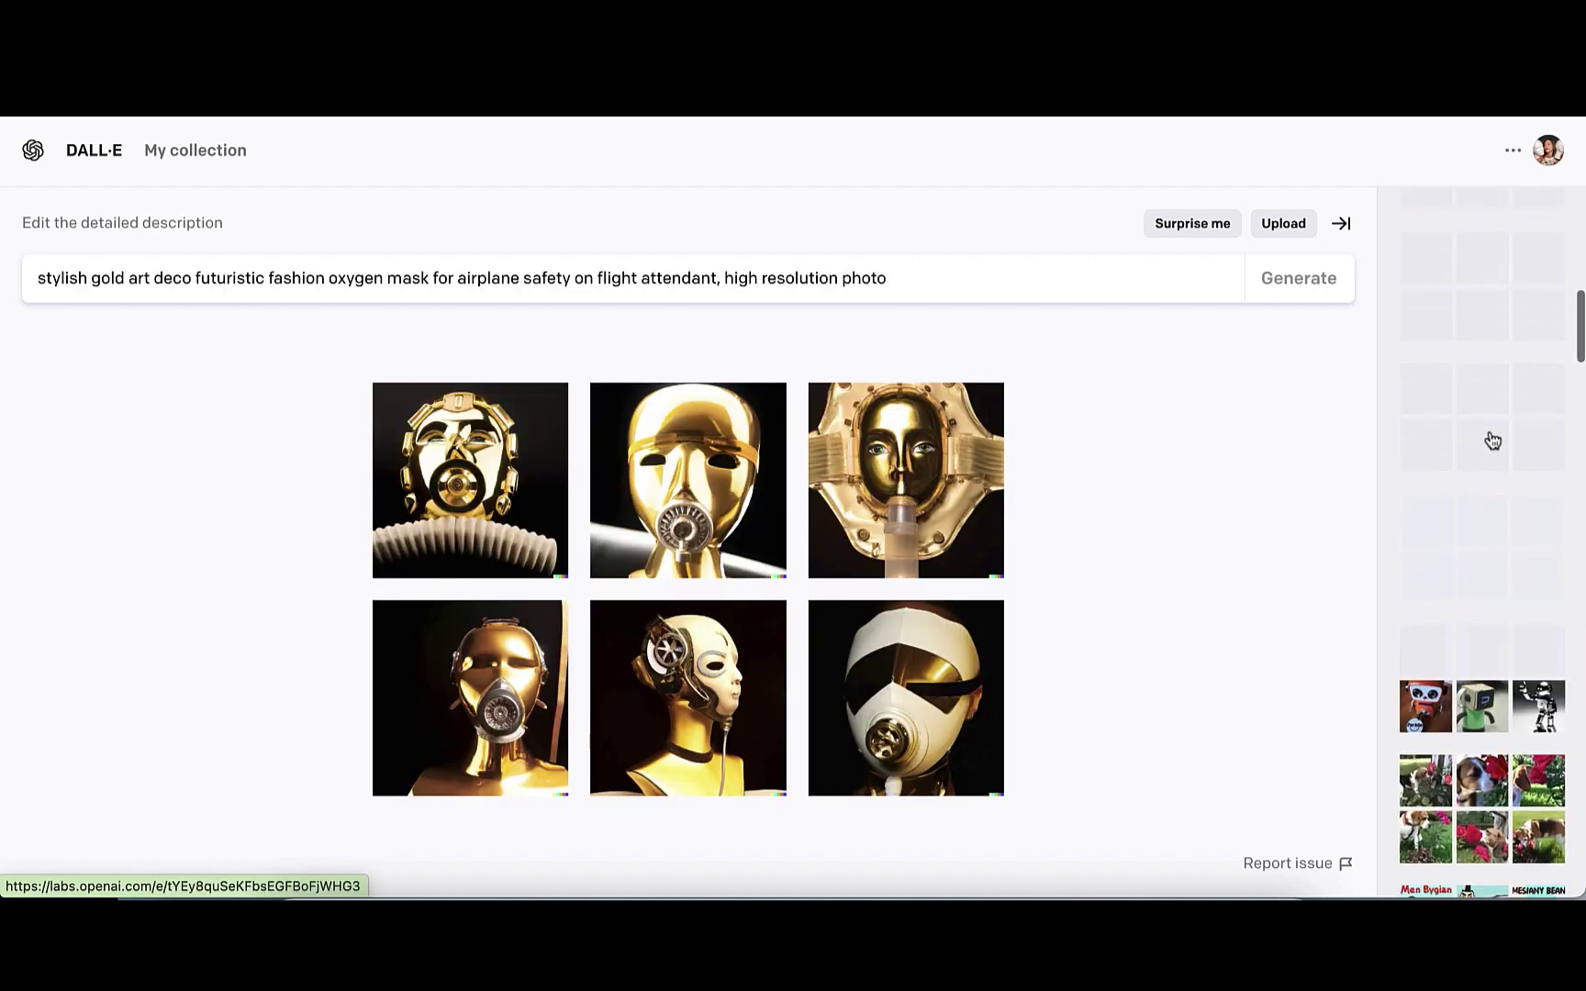
scroll(1492, 441, "down", 5)
Reopen the beagle-and-roses, Mr. Bean turkey, photo sloth-turtle and cartoon sloth-turtle generations
left_click(1513, 537)
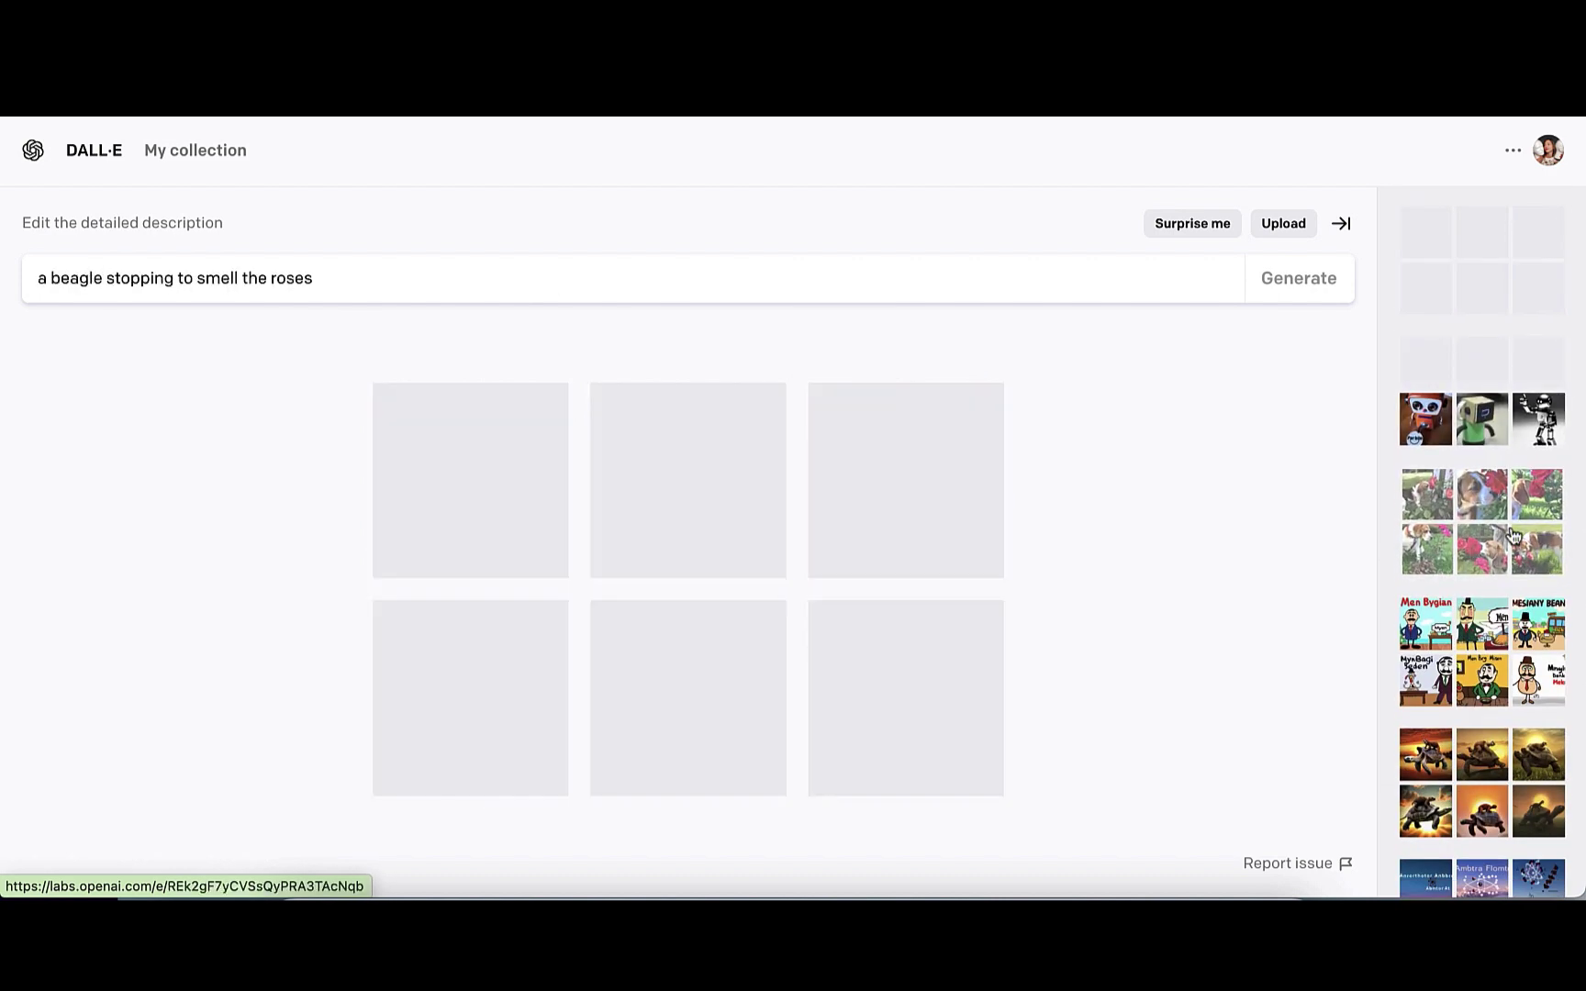
left_click(1527, 663)
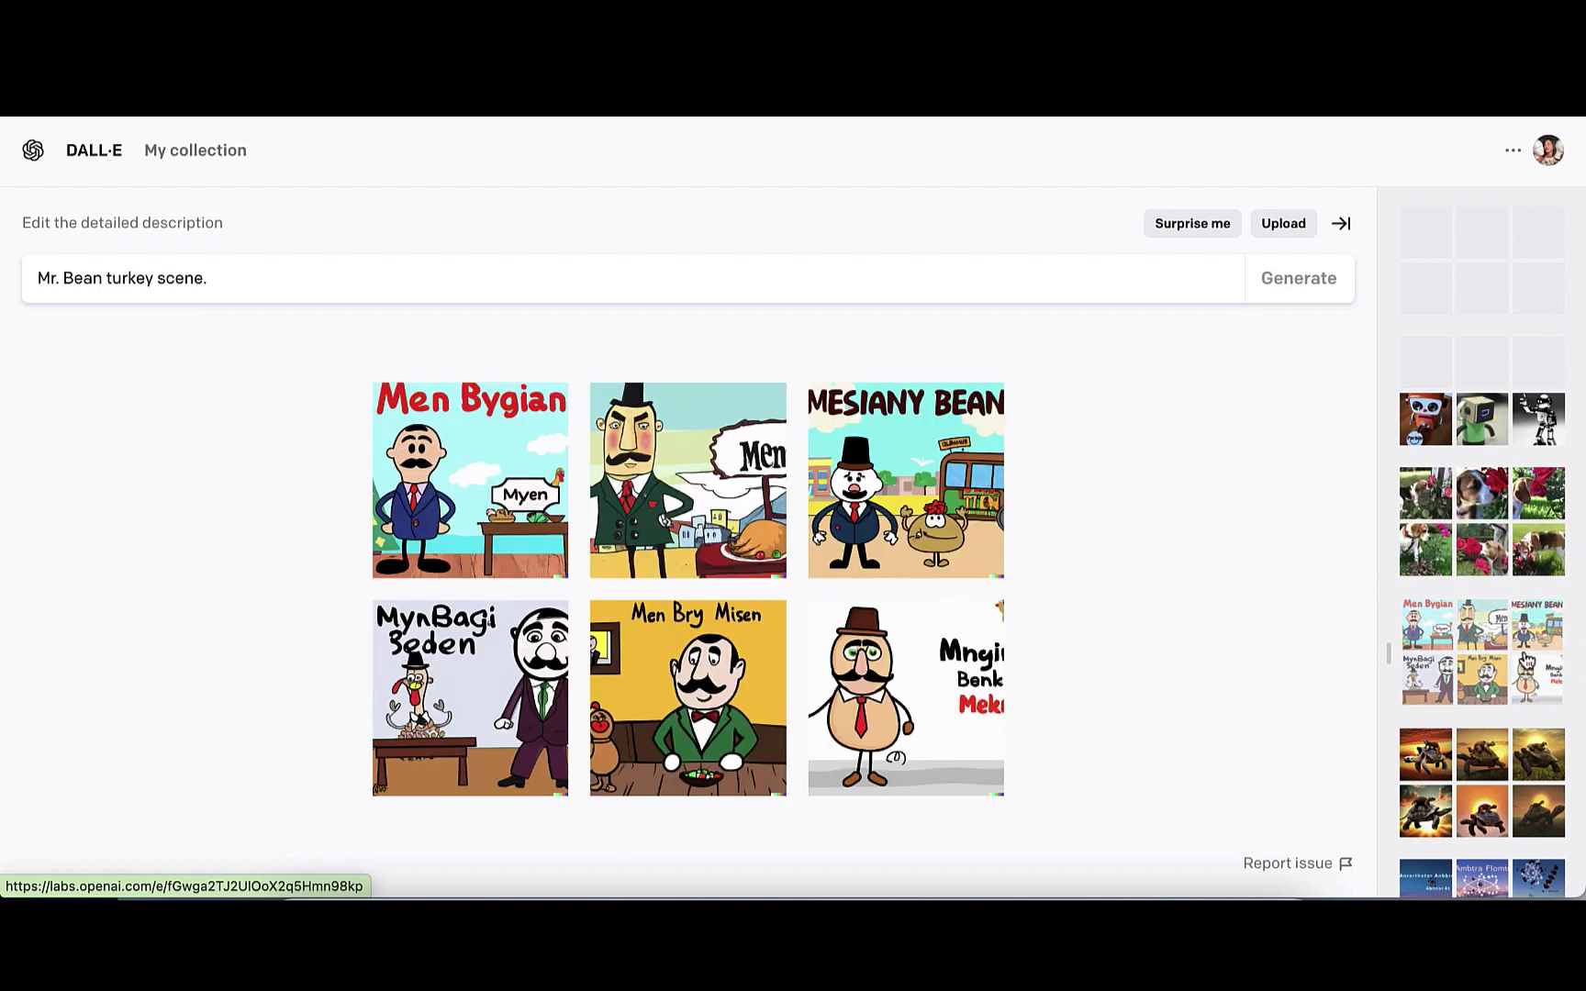
left_click(1515, 817)
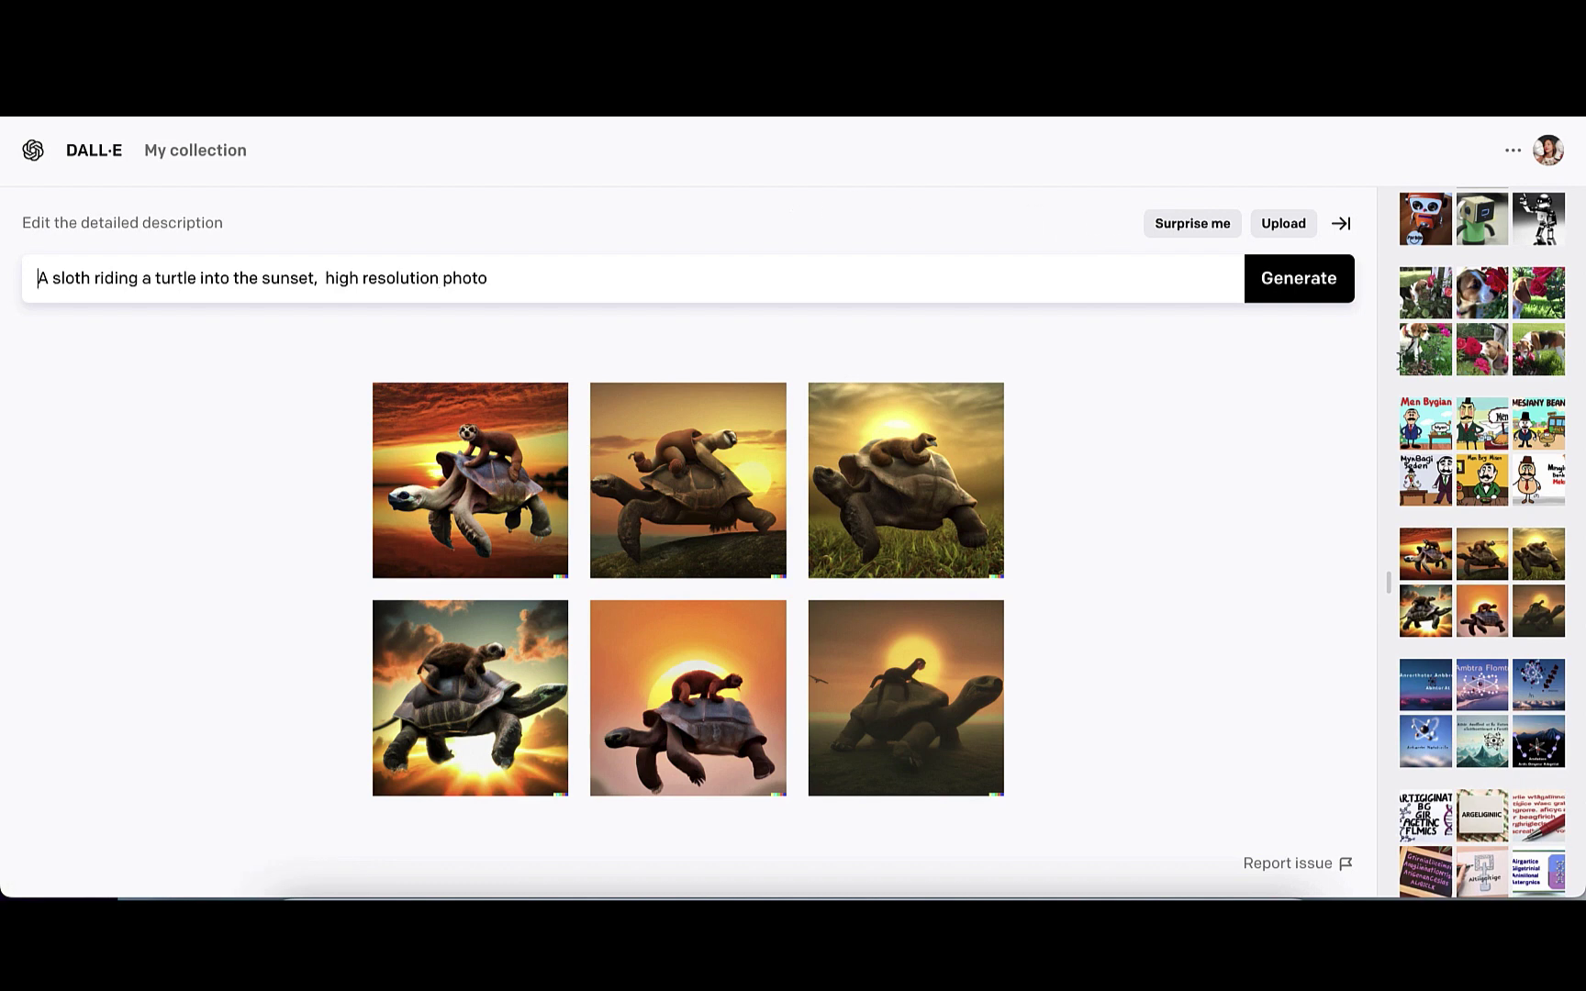
scroll(1519, 734, "down", 3)
left_click(1513, 755)
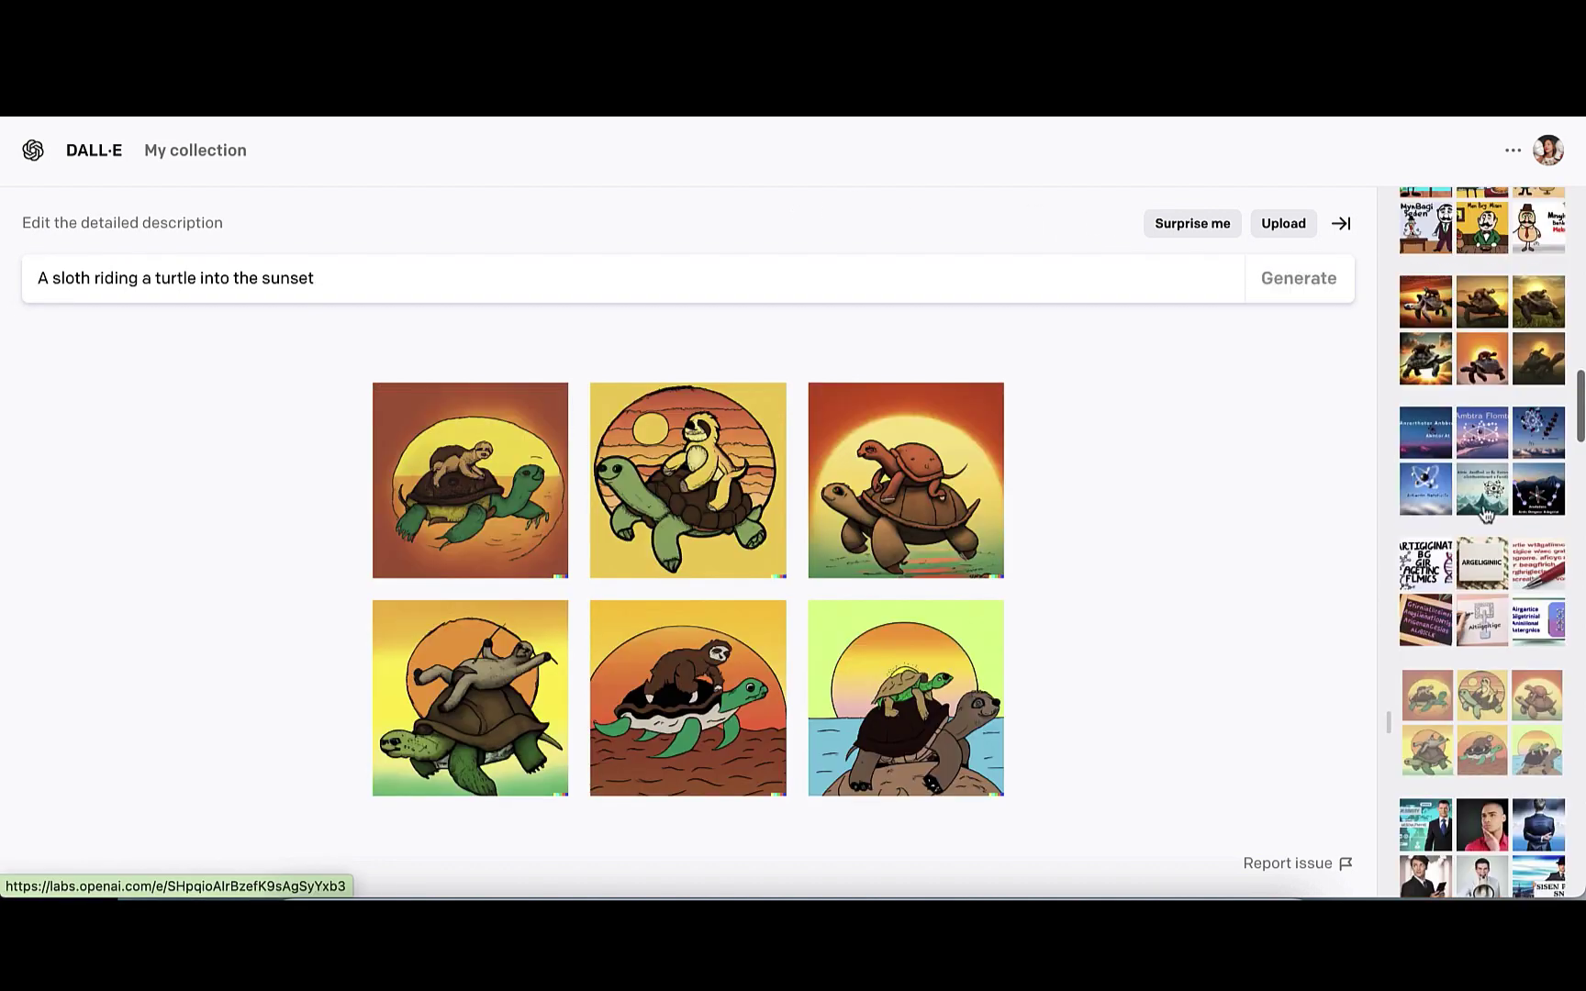
Show the atom ballet, Genetics AI algorithm, businessmen and robot-lightsaber generations
left_click(1482, 432)
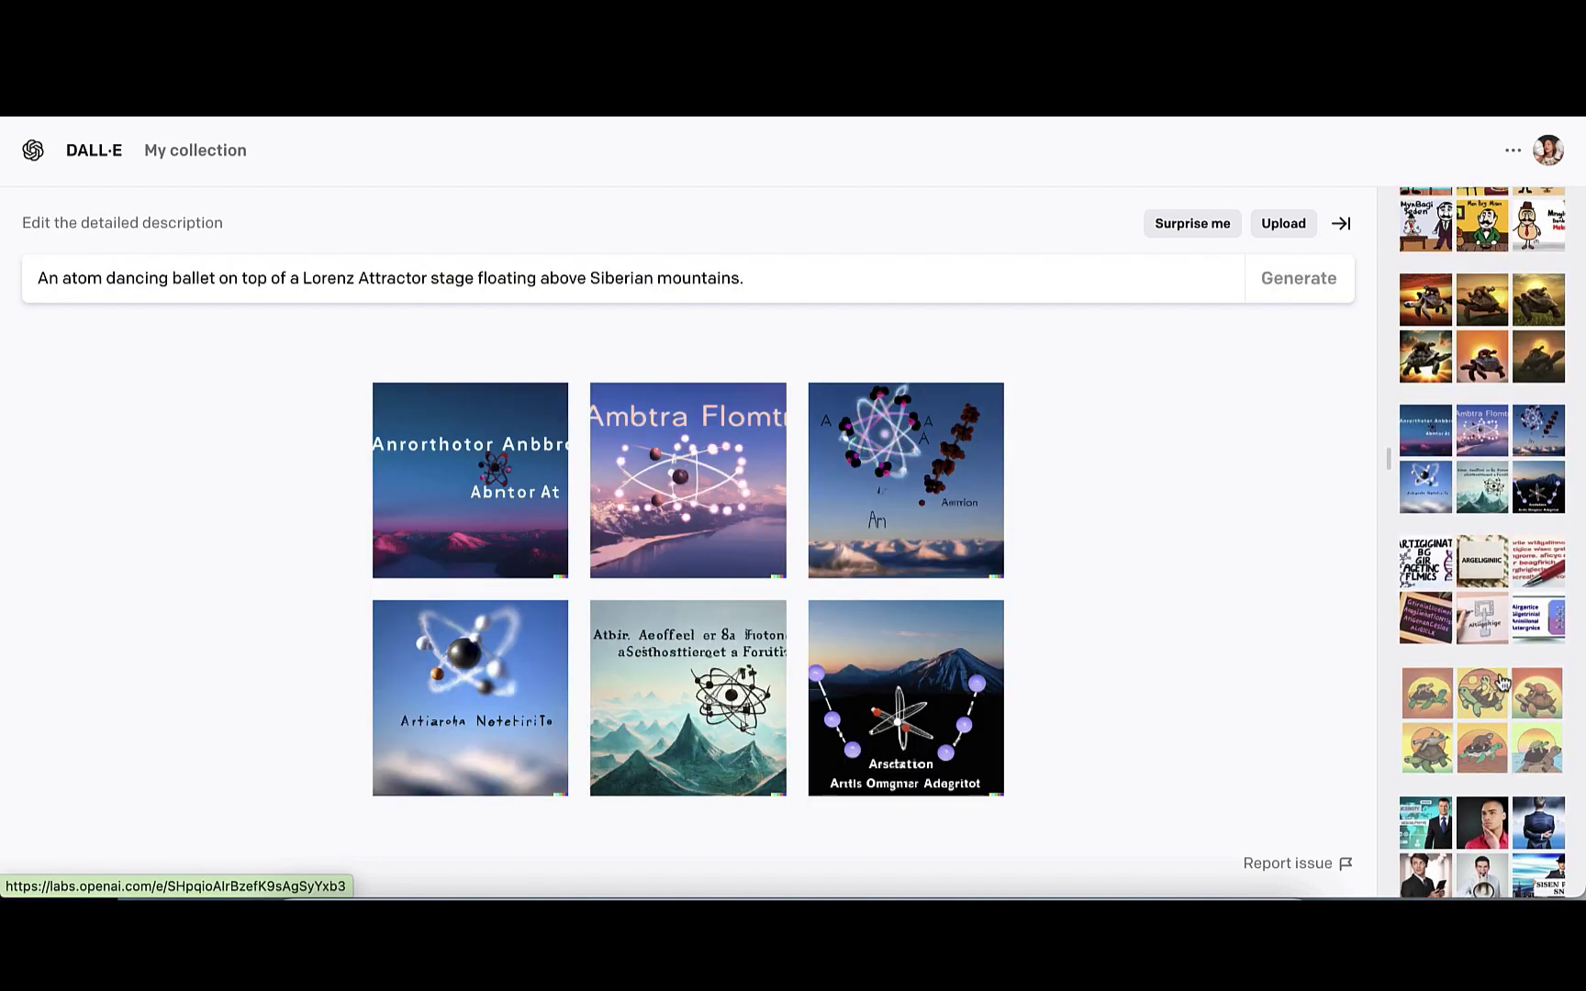
scroll(1494, 643, "down", 1)
left_click(1481, 486)
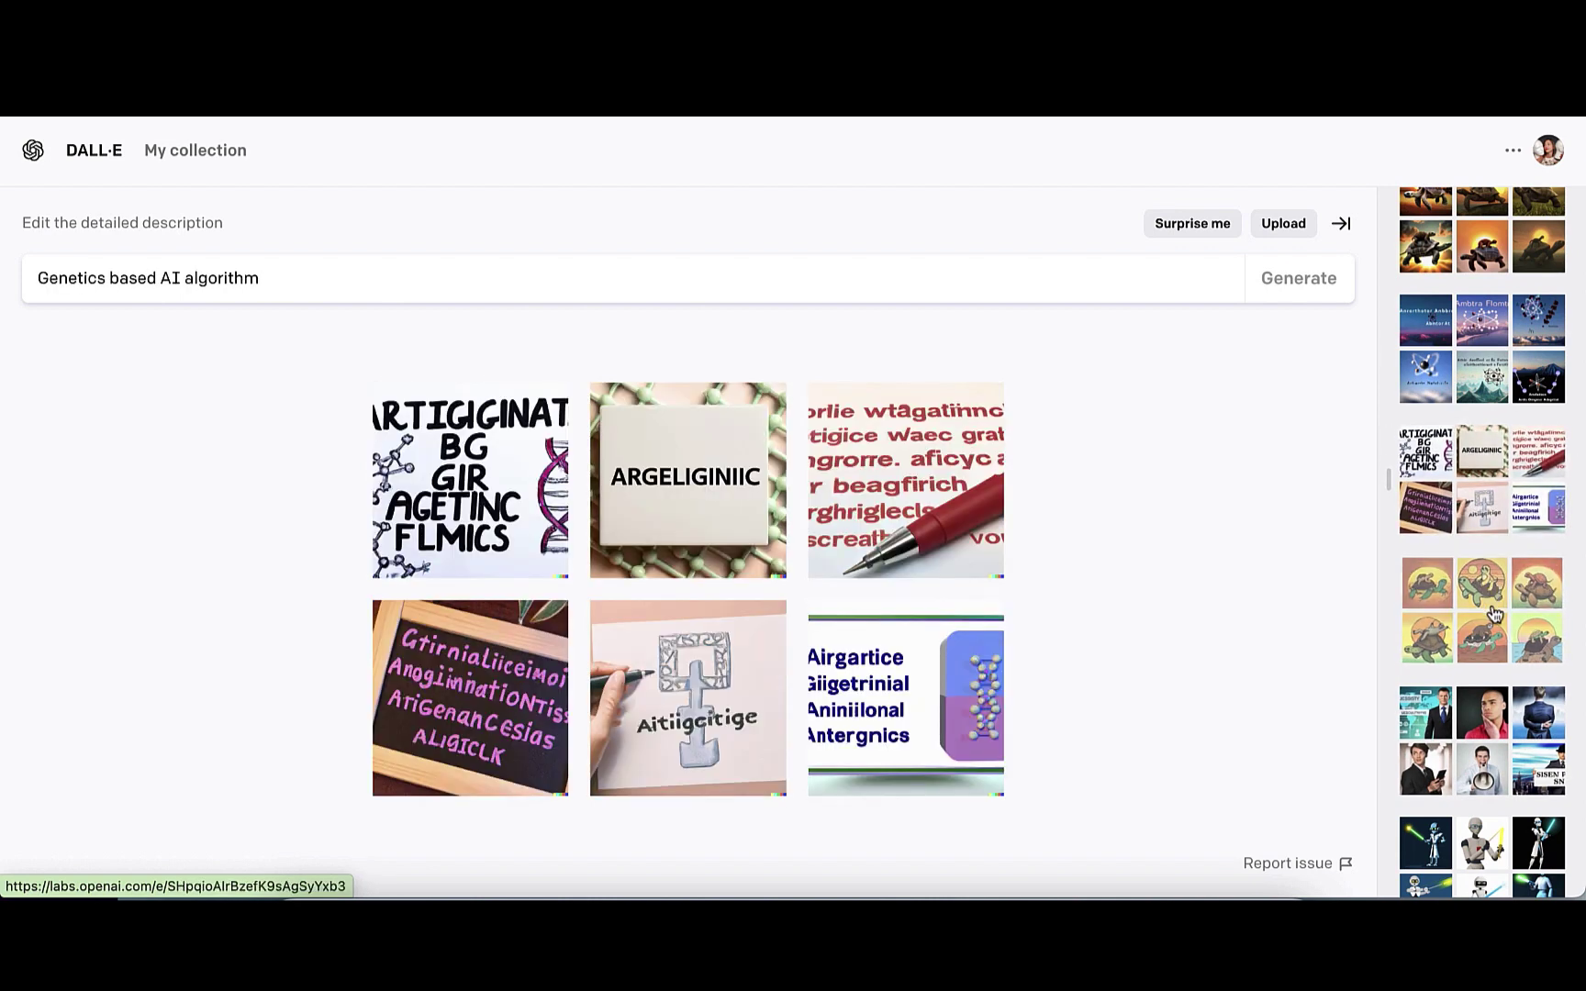
left_click(1481, 716)
scroll(1491, 650, "down", 3)
left_click(1492, 650)
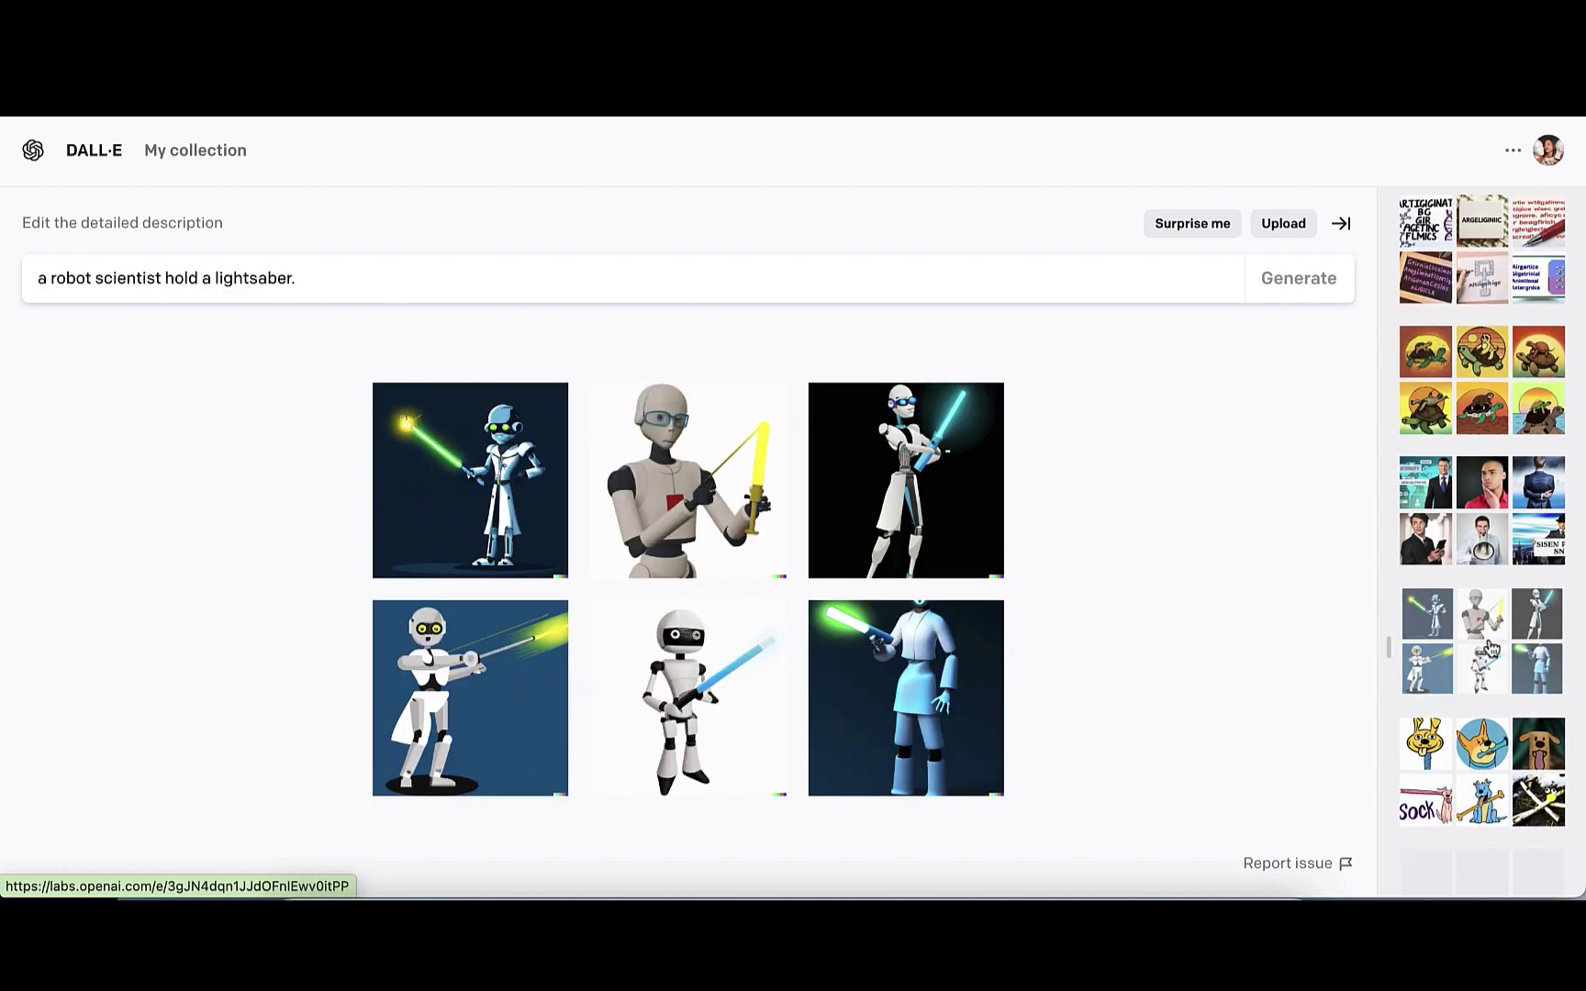
Show the happy stick, robota dla robota, table of contents and draw-me-a-sheep generations
scroll(1489, 520, "down", 3)
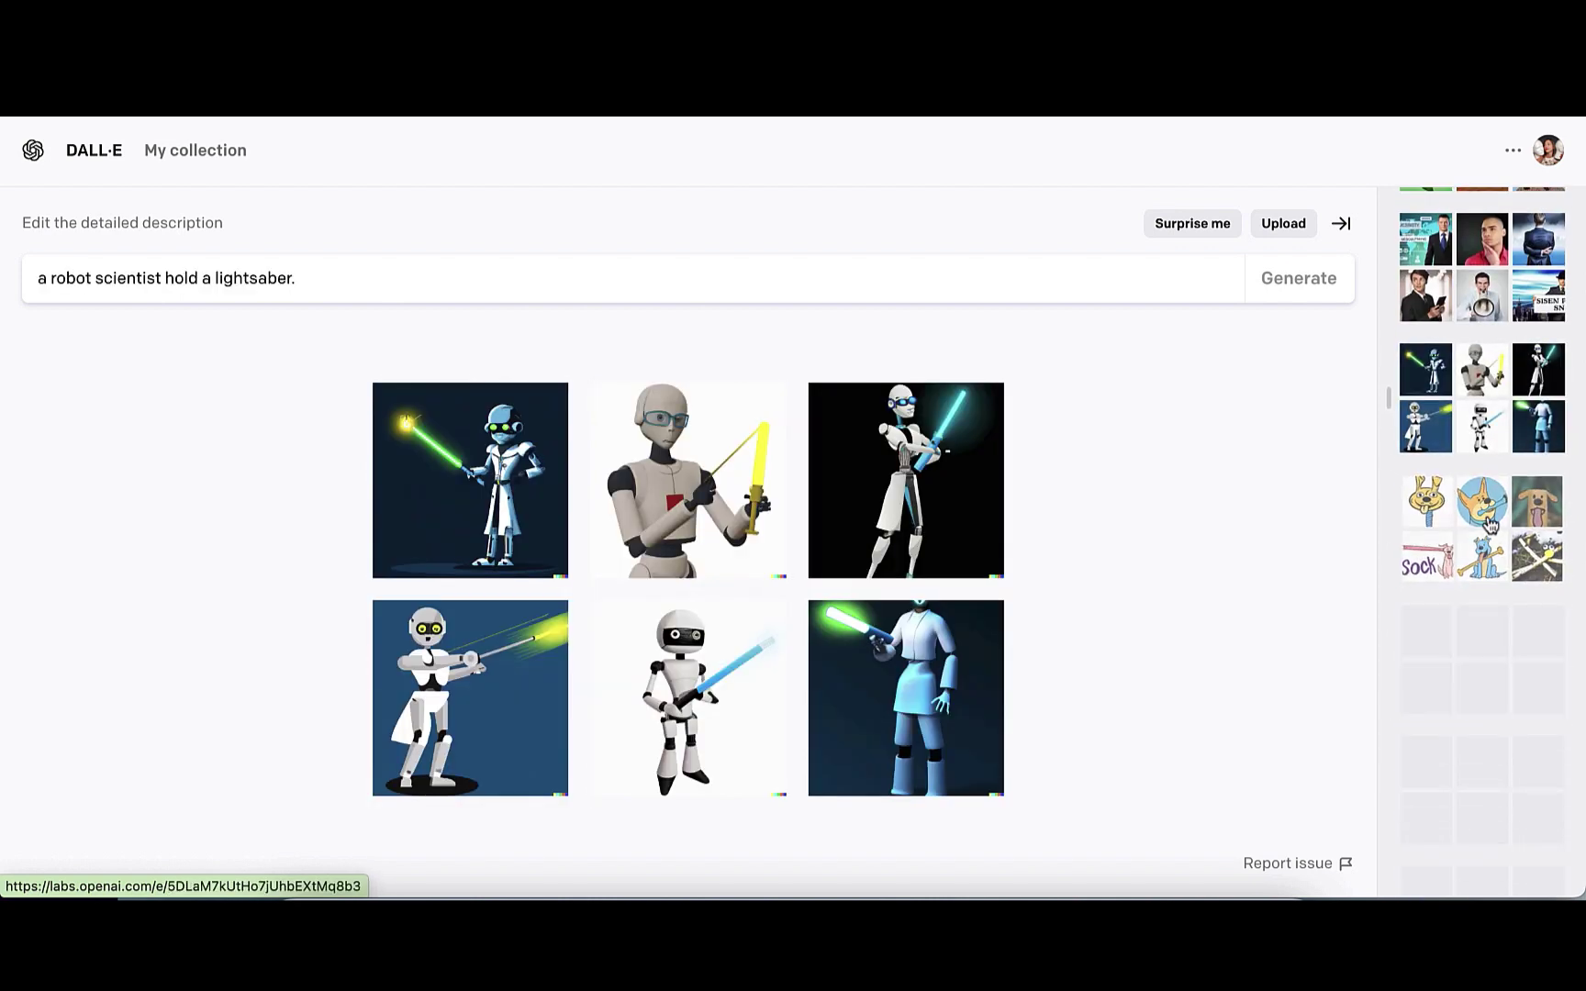
left_click(1489, 523)
scroll(1487, 524, "down", 5)
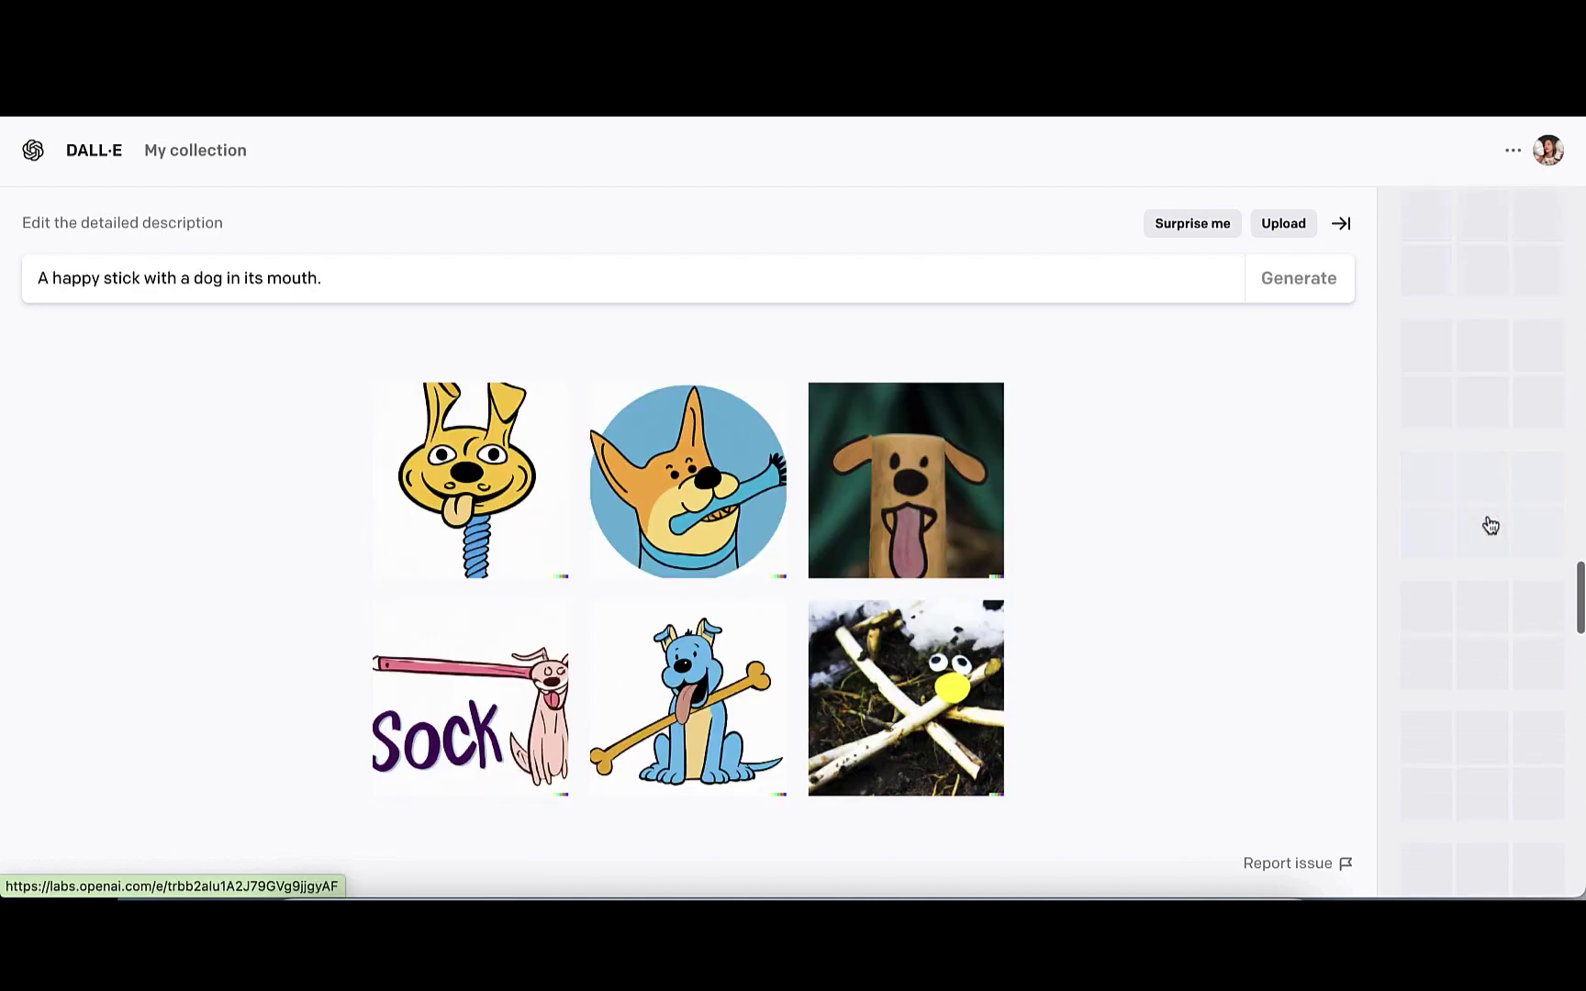
left_click(1489, 447)
left_click(1505, 309)
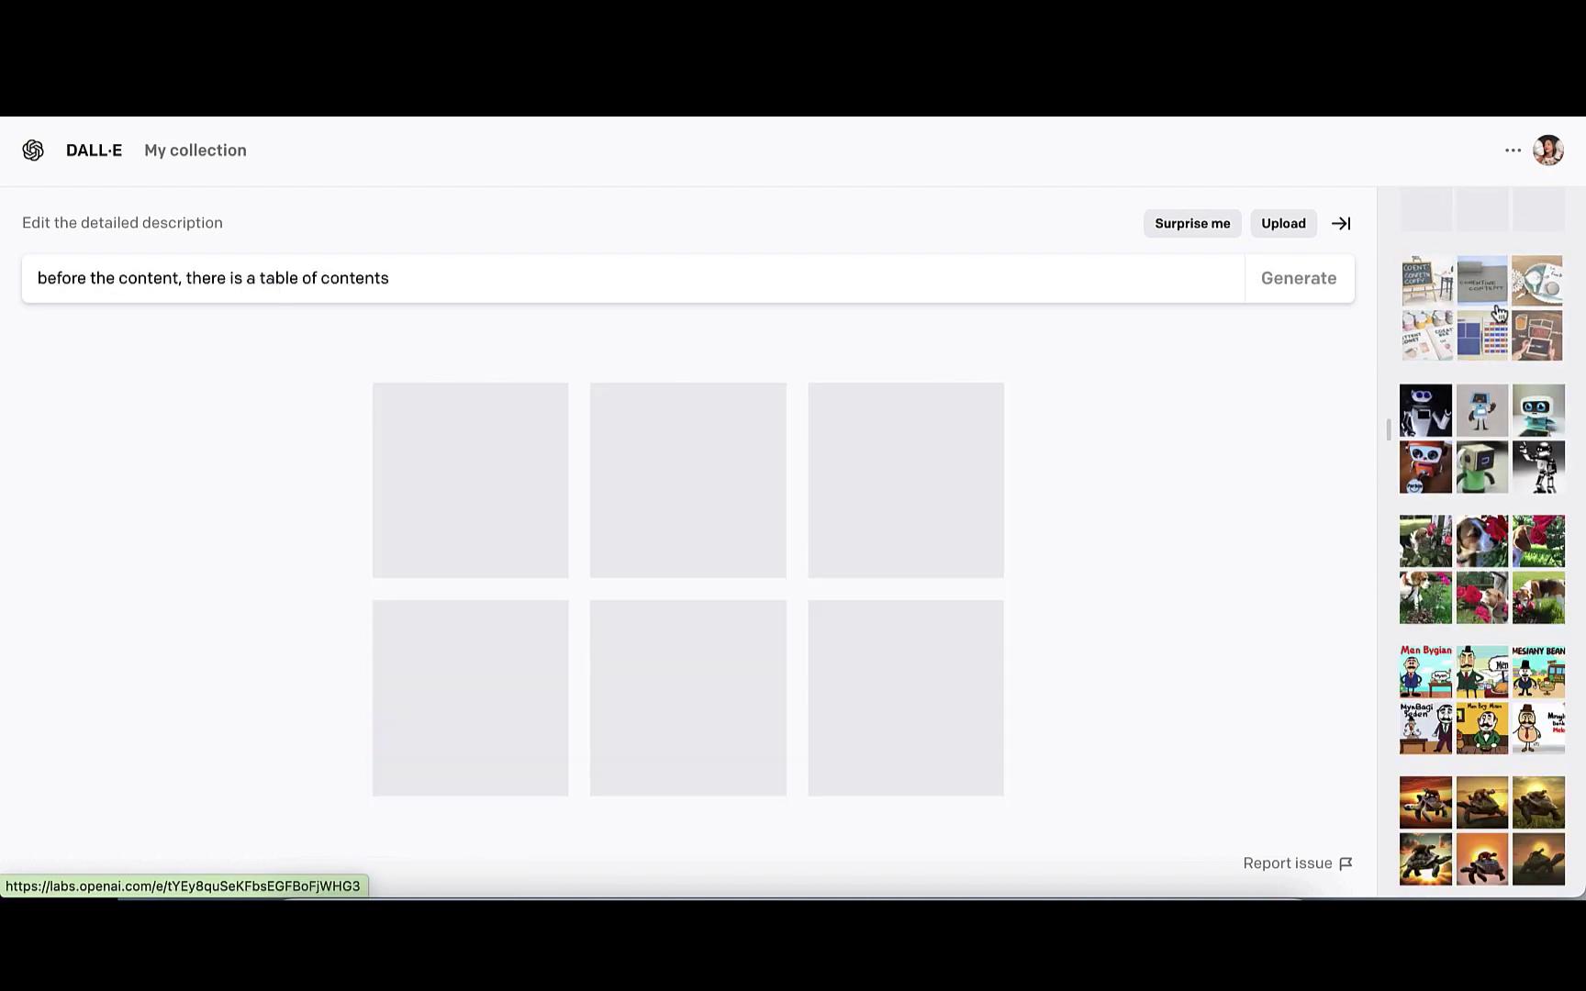
scroll(1498, 314, "down", 10)
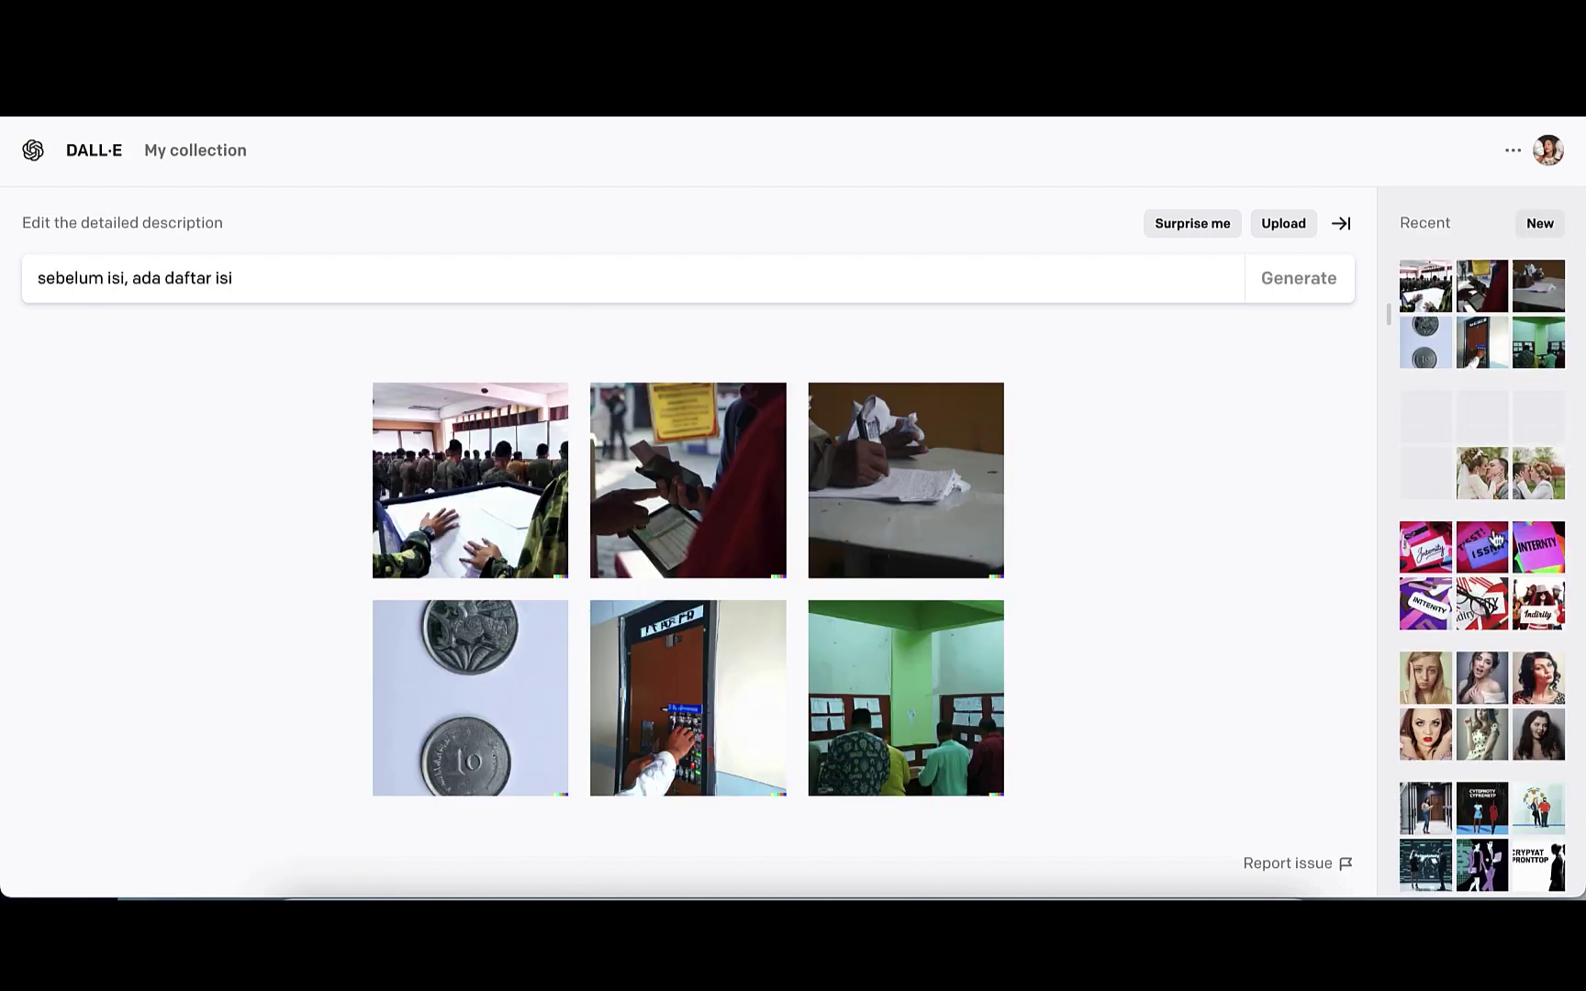
scroll(1583, 562, "down", 10)
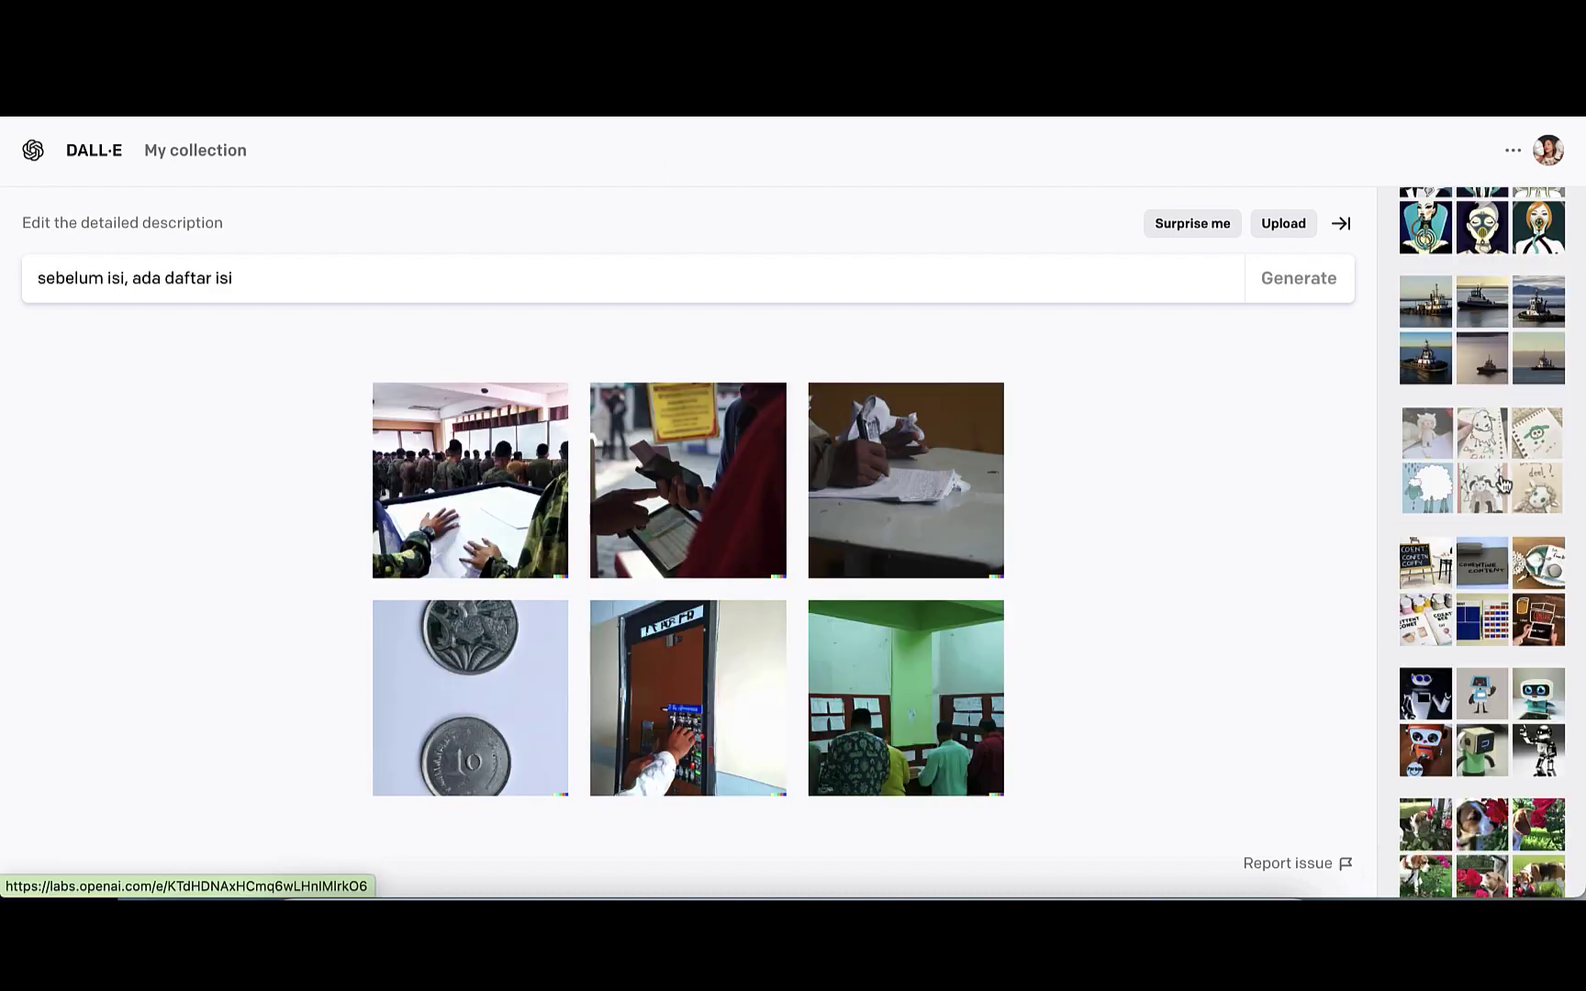
left_click(1523, 556)
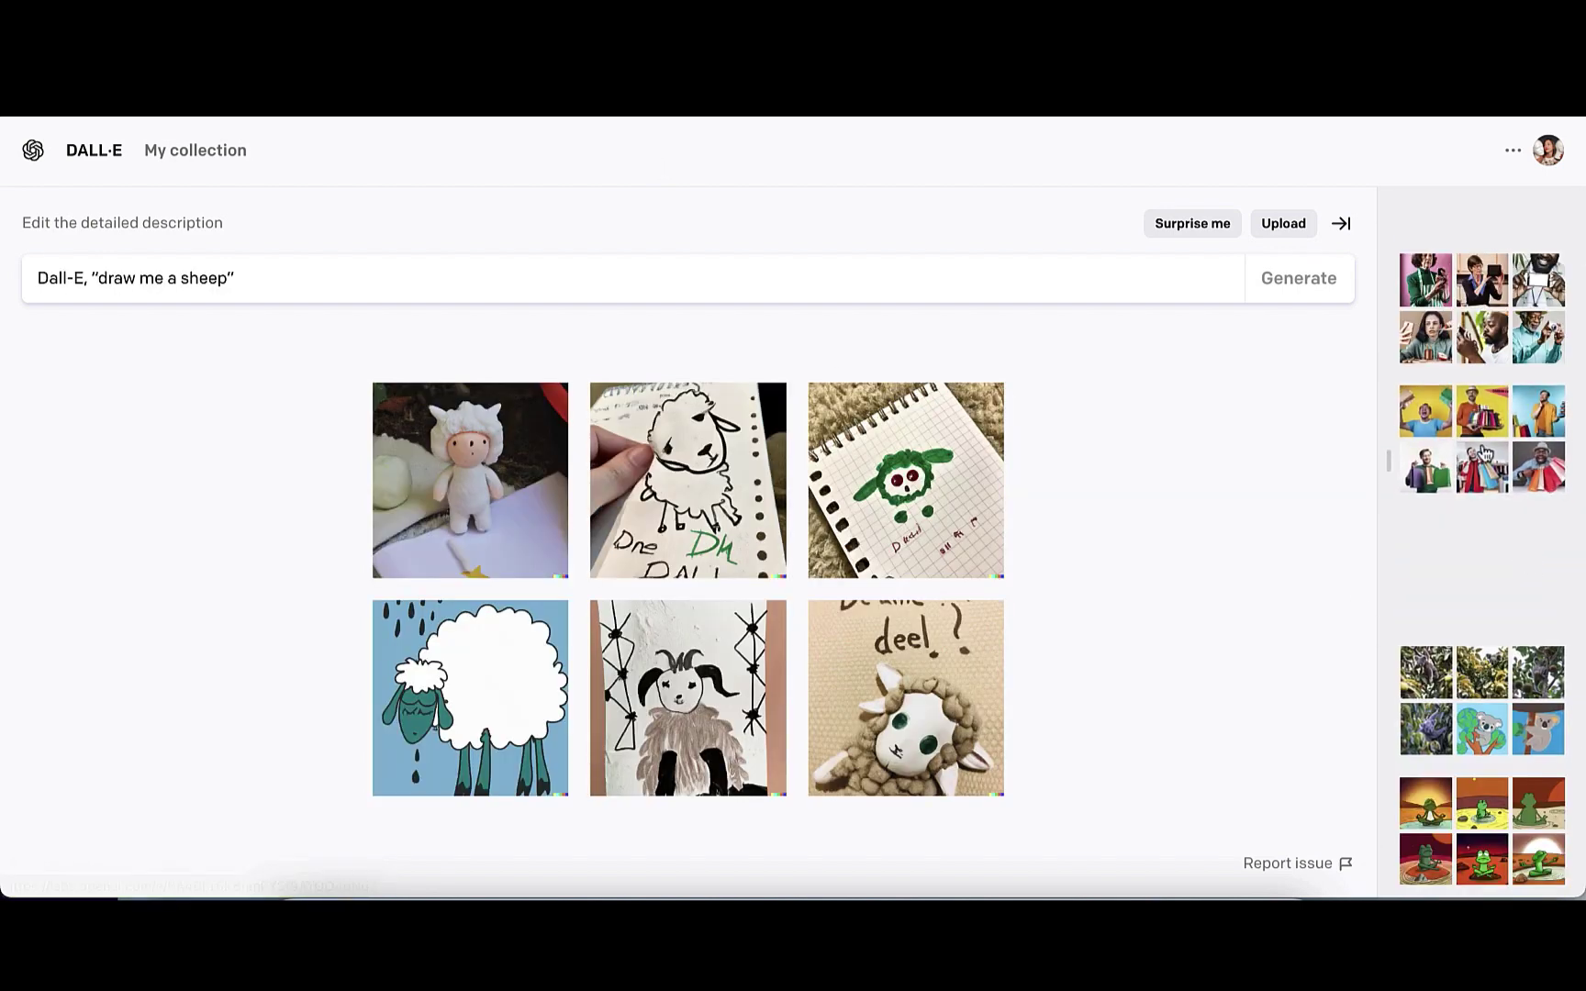
Open the Happy customer, morning-air tugboat and upside-down Holstebro water tower sets
scroll(1478, 366, "up", 1)
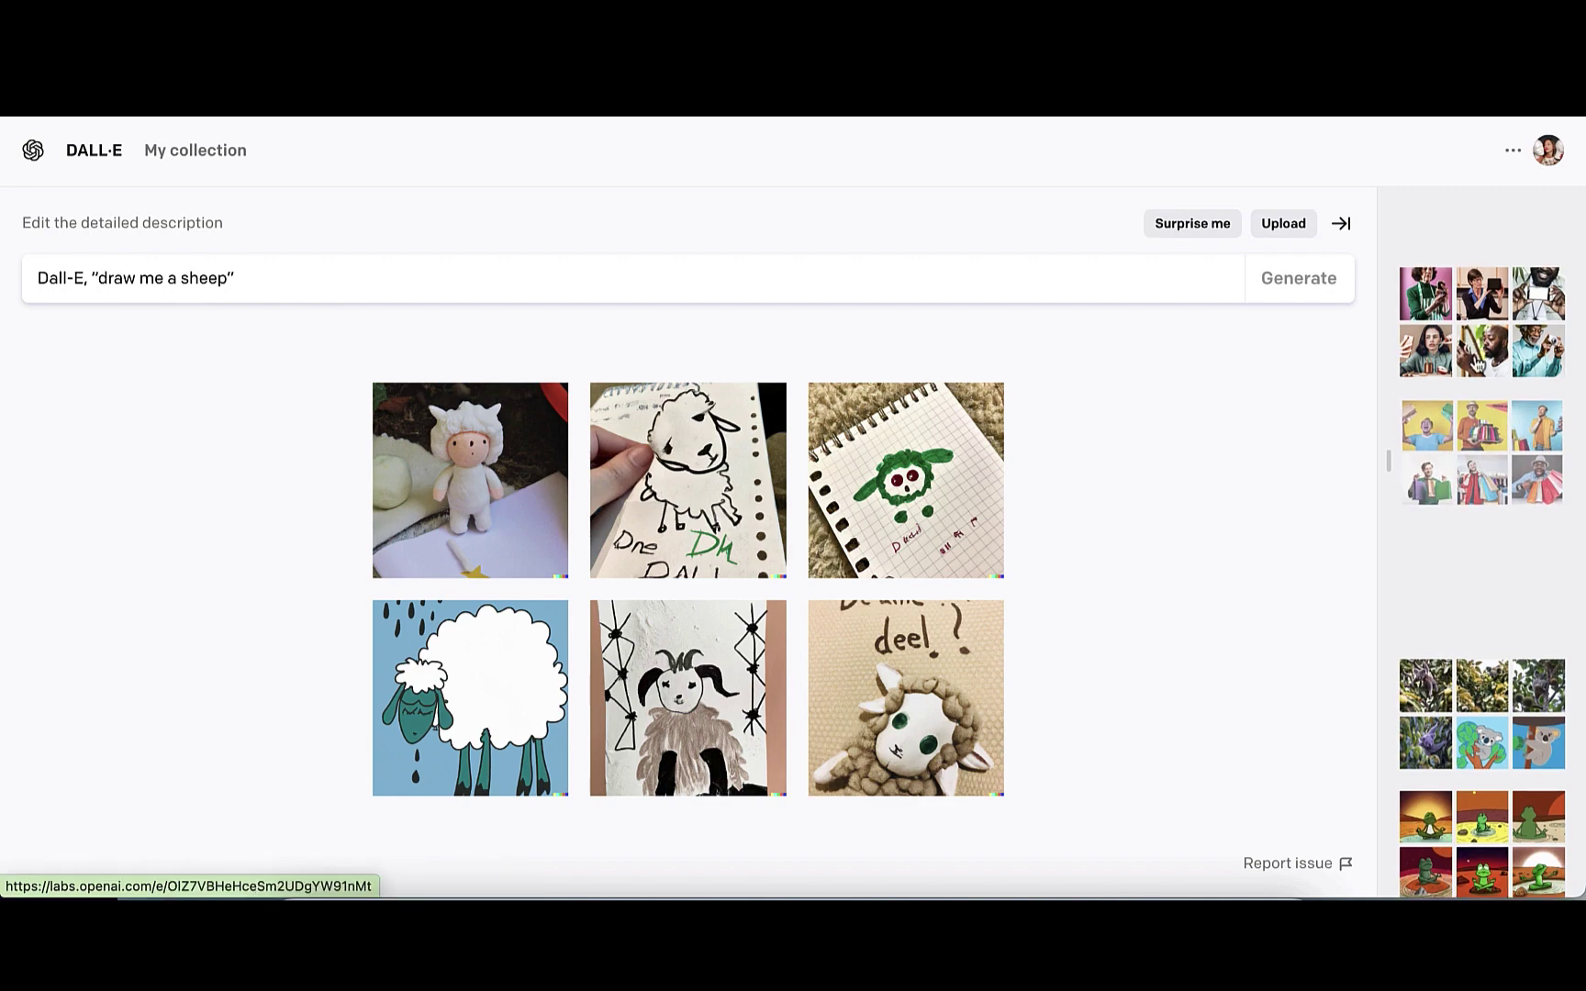
left_click(1498, 459)
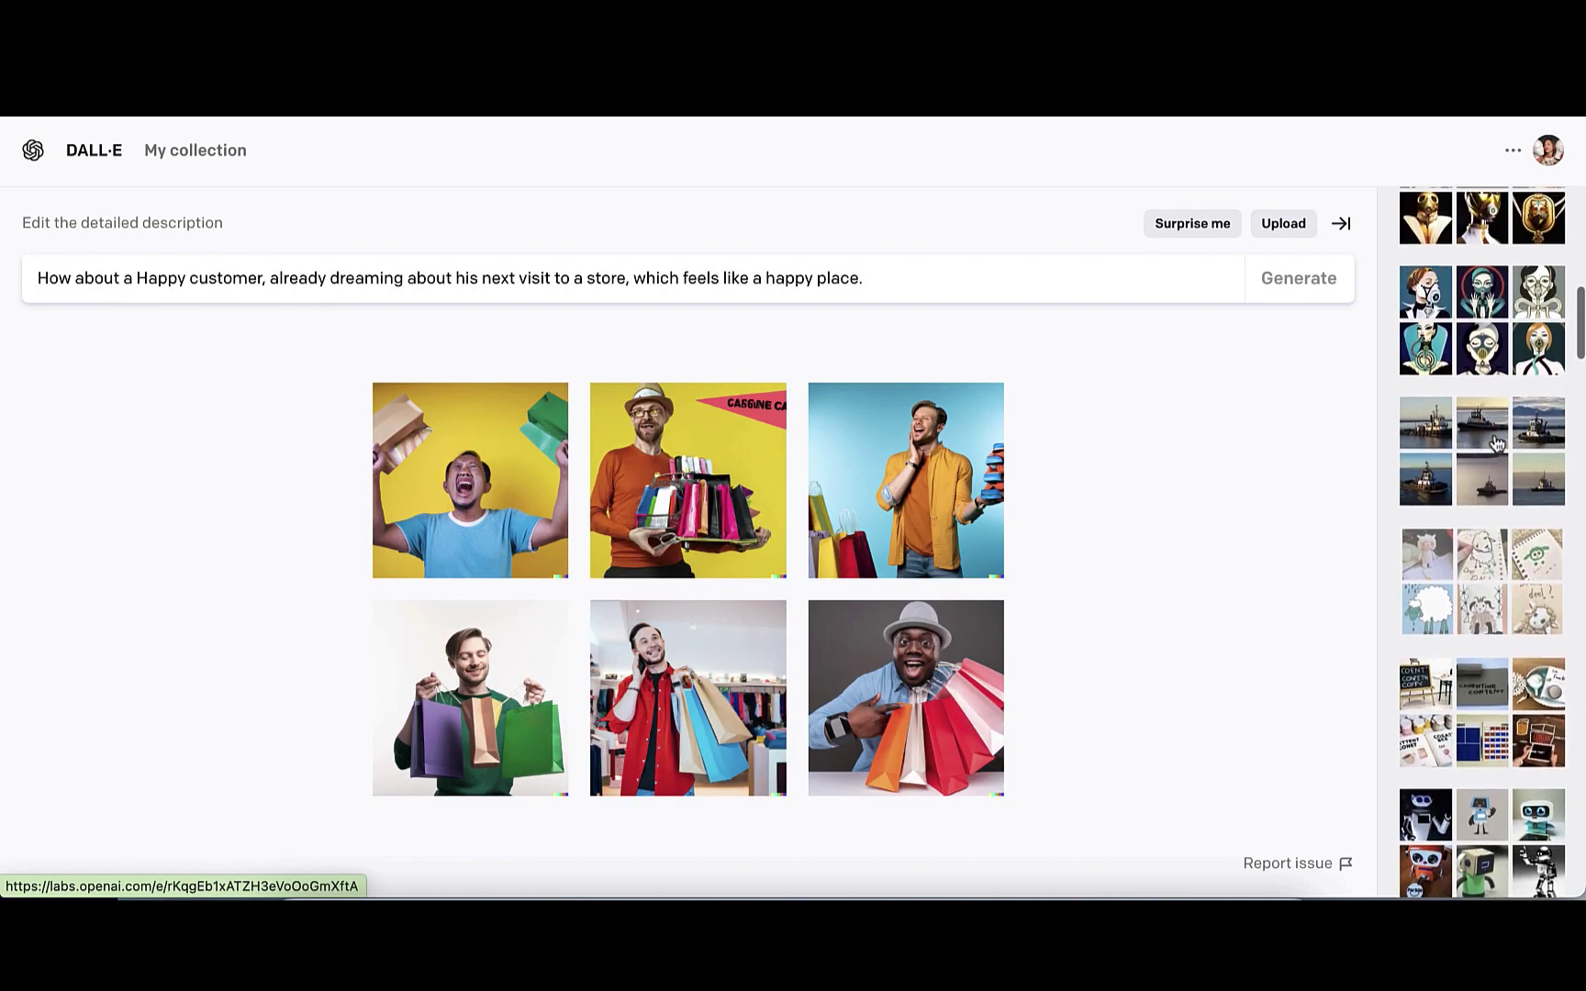
left_click(1496, 450)
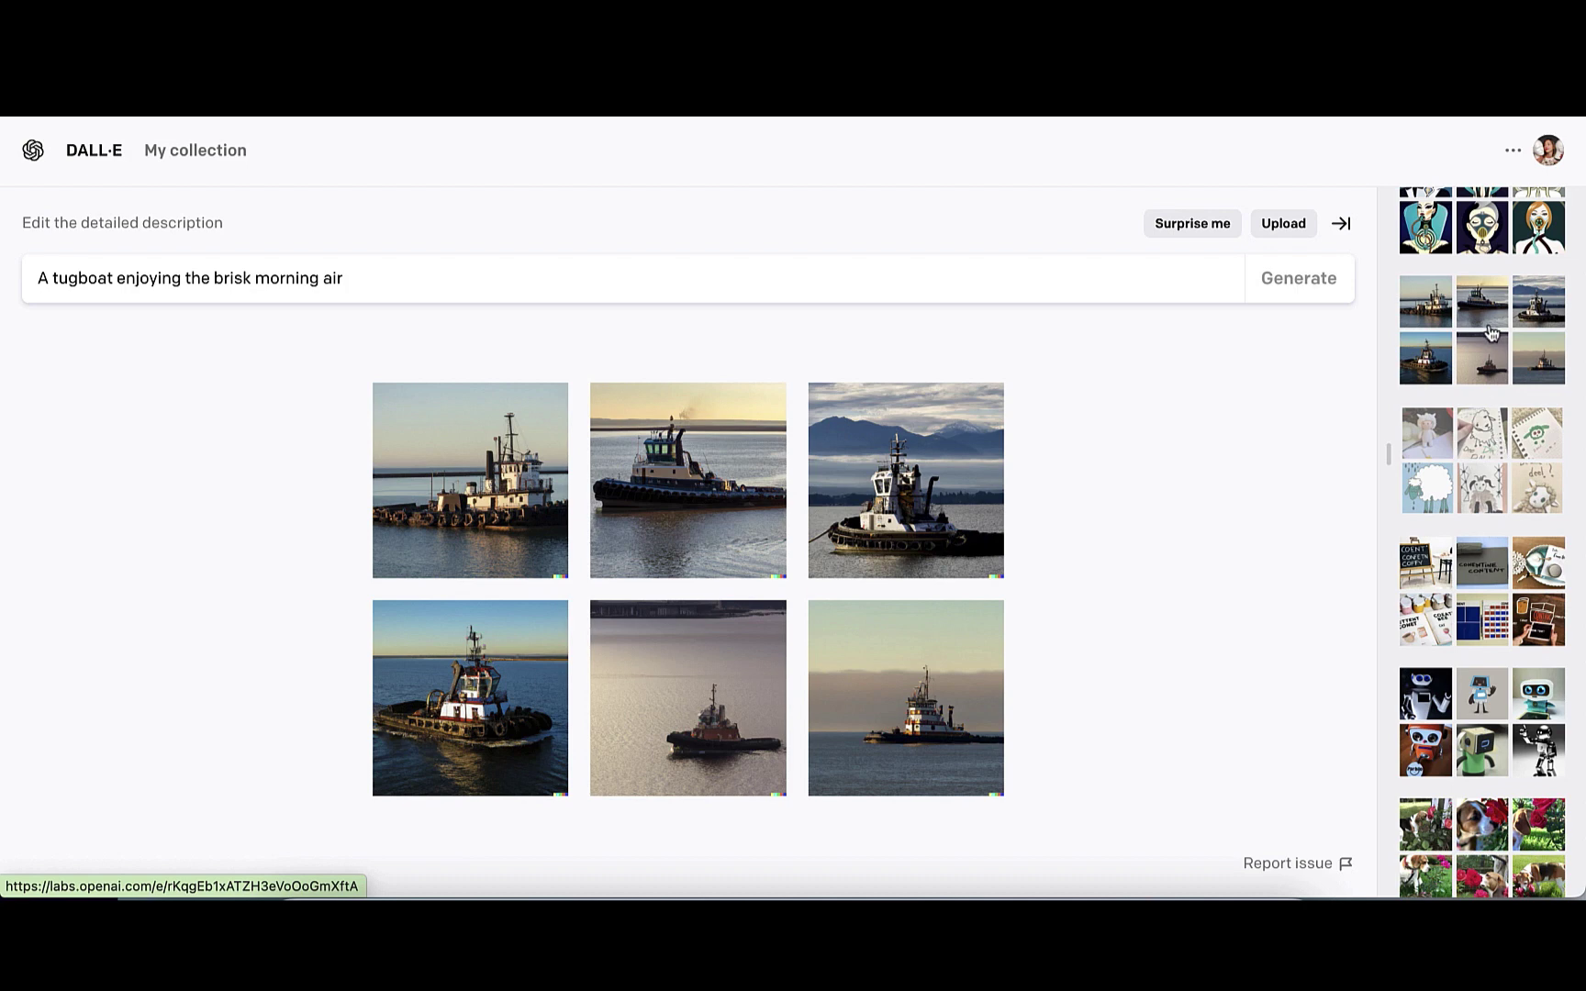
scroll(1489, 333, "up", 3)
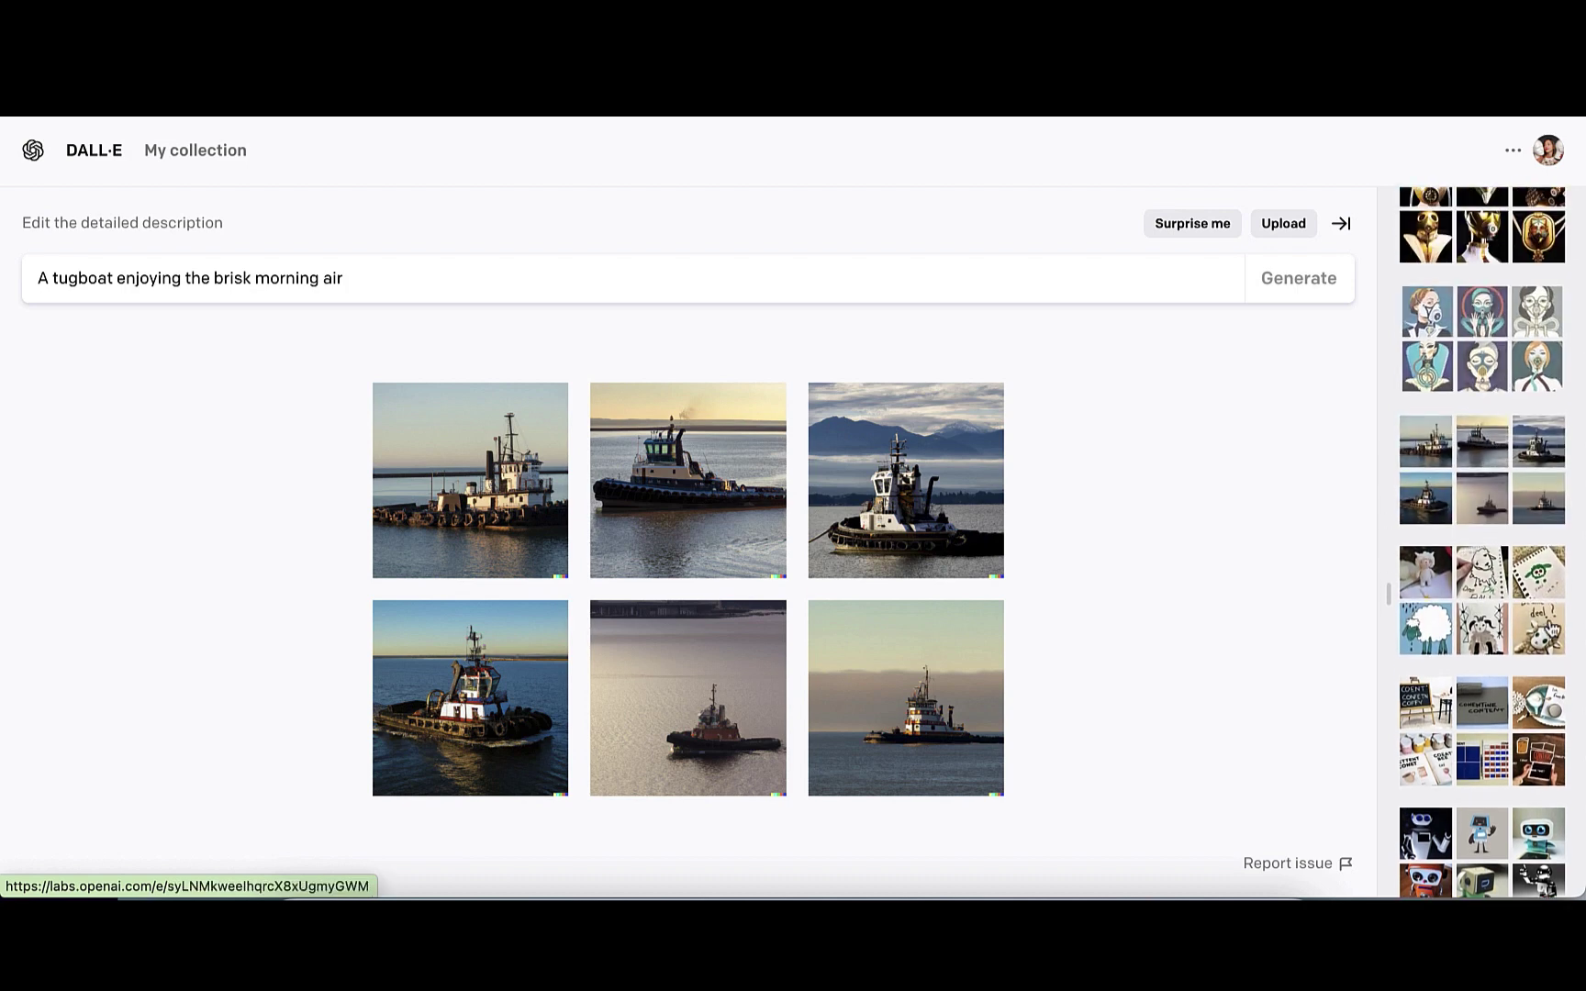
scroll(1483, 542, "down", 10)
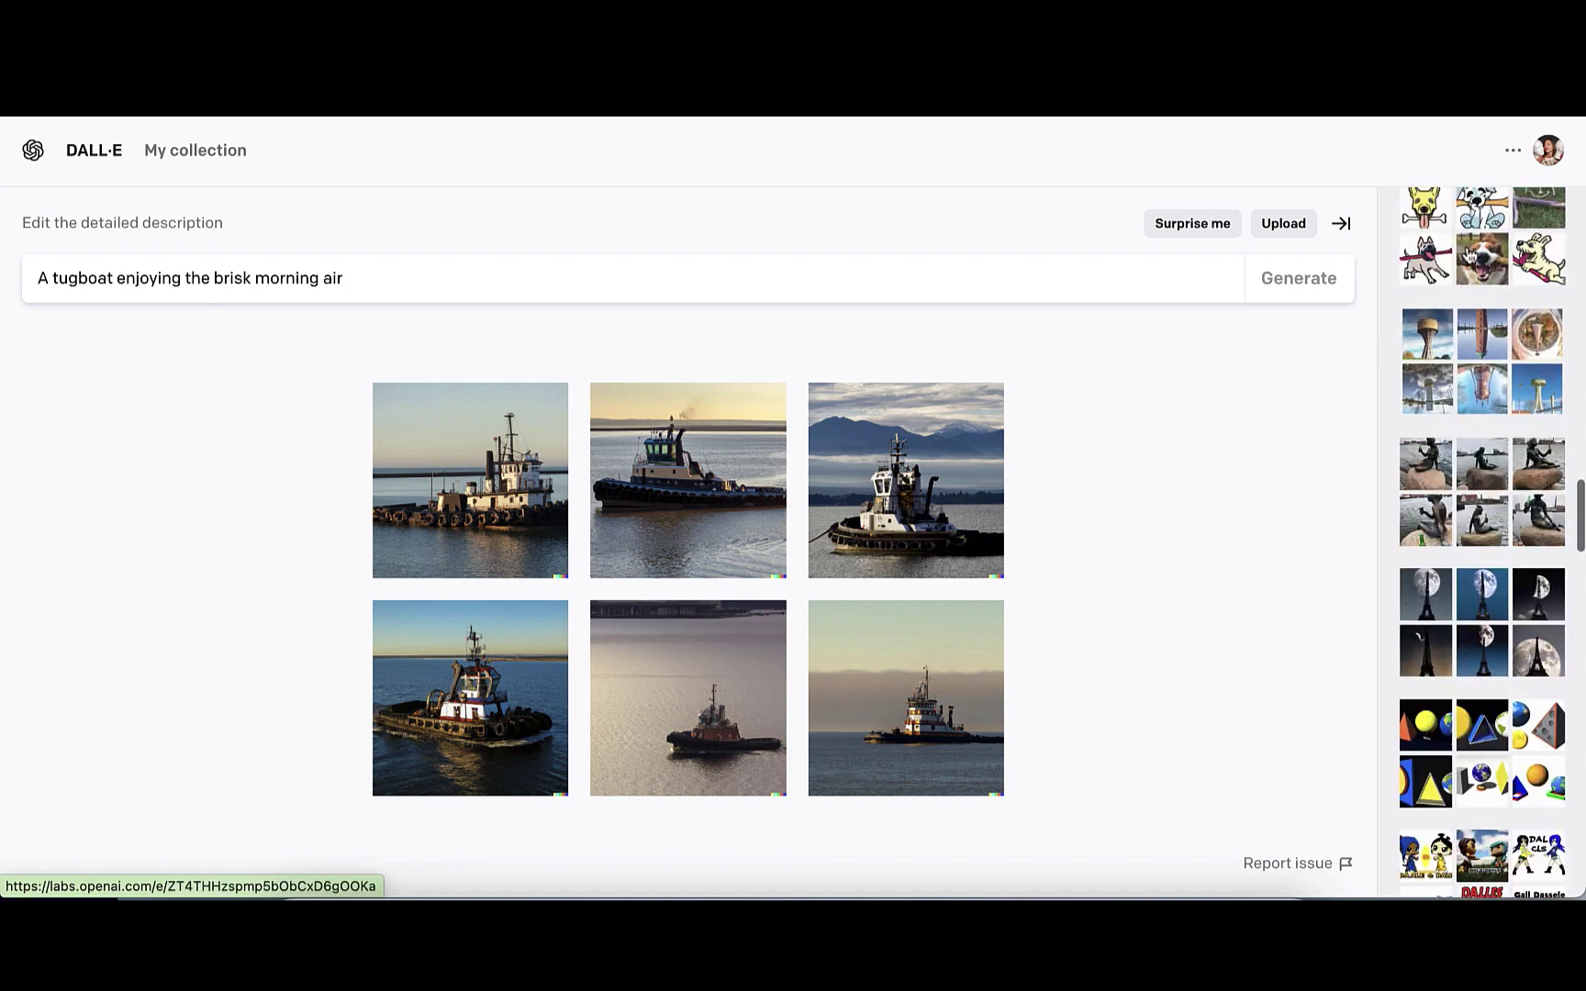
left_click(1481, 358)
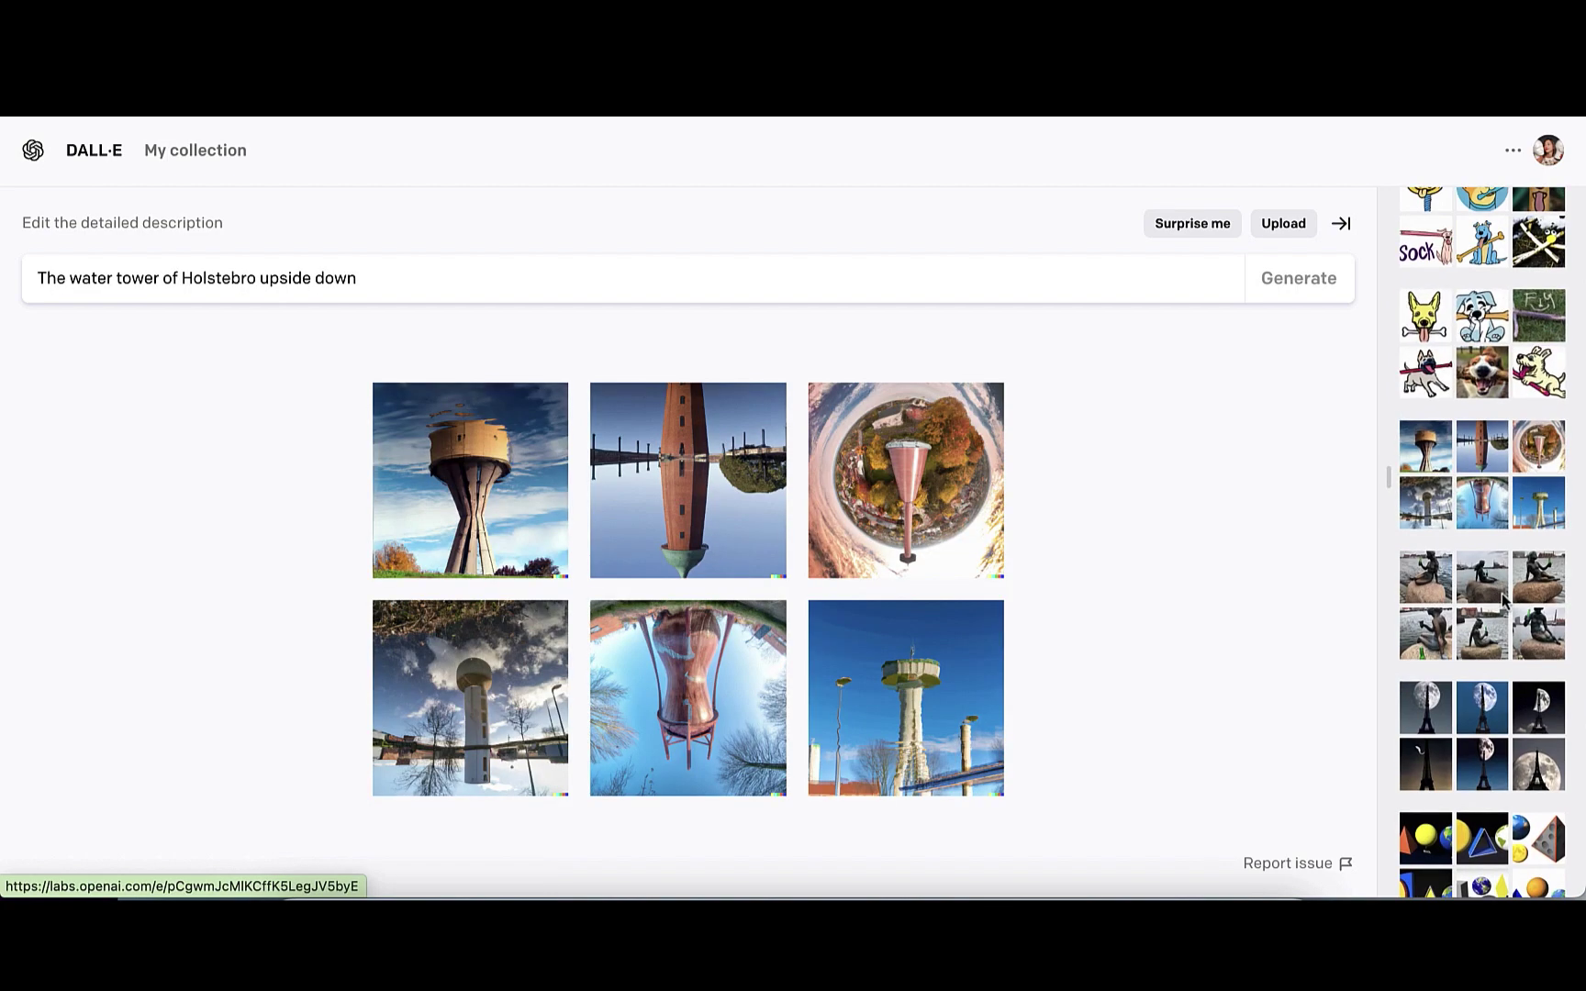
Open the mermaid beer and Eiffel Tower sets, ending on the 3D sun, moon and earth set
left_click(1502, 594)
scroll(1502, 597, "down", 2)
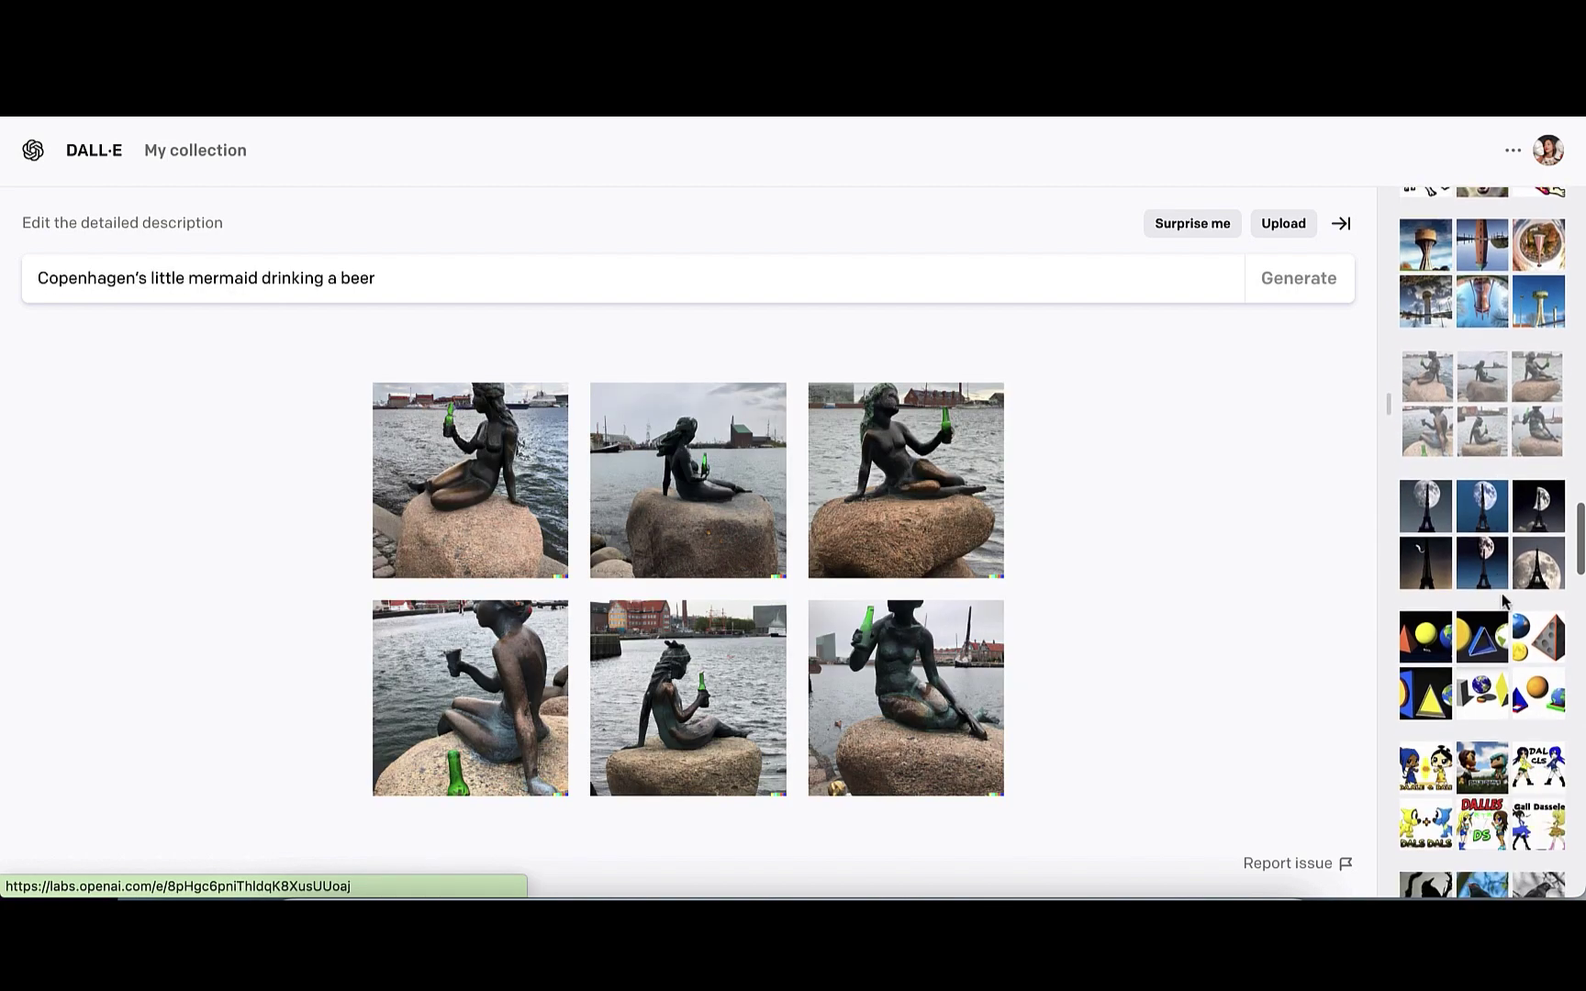
left_click(1483, 477)
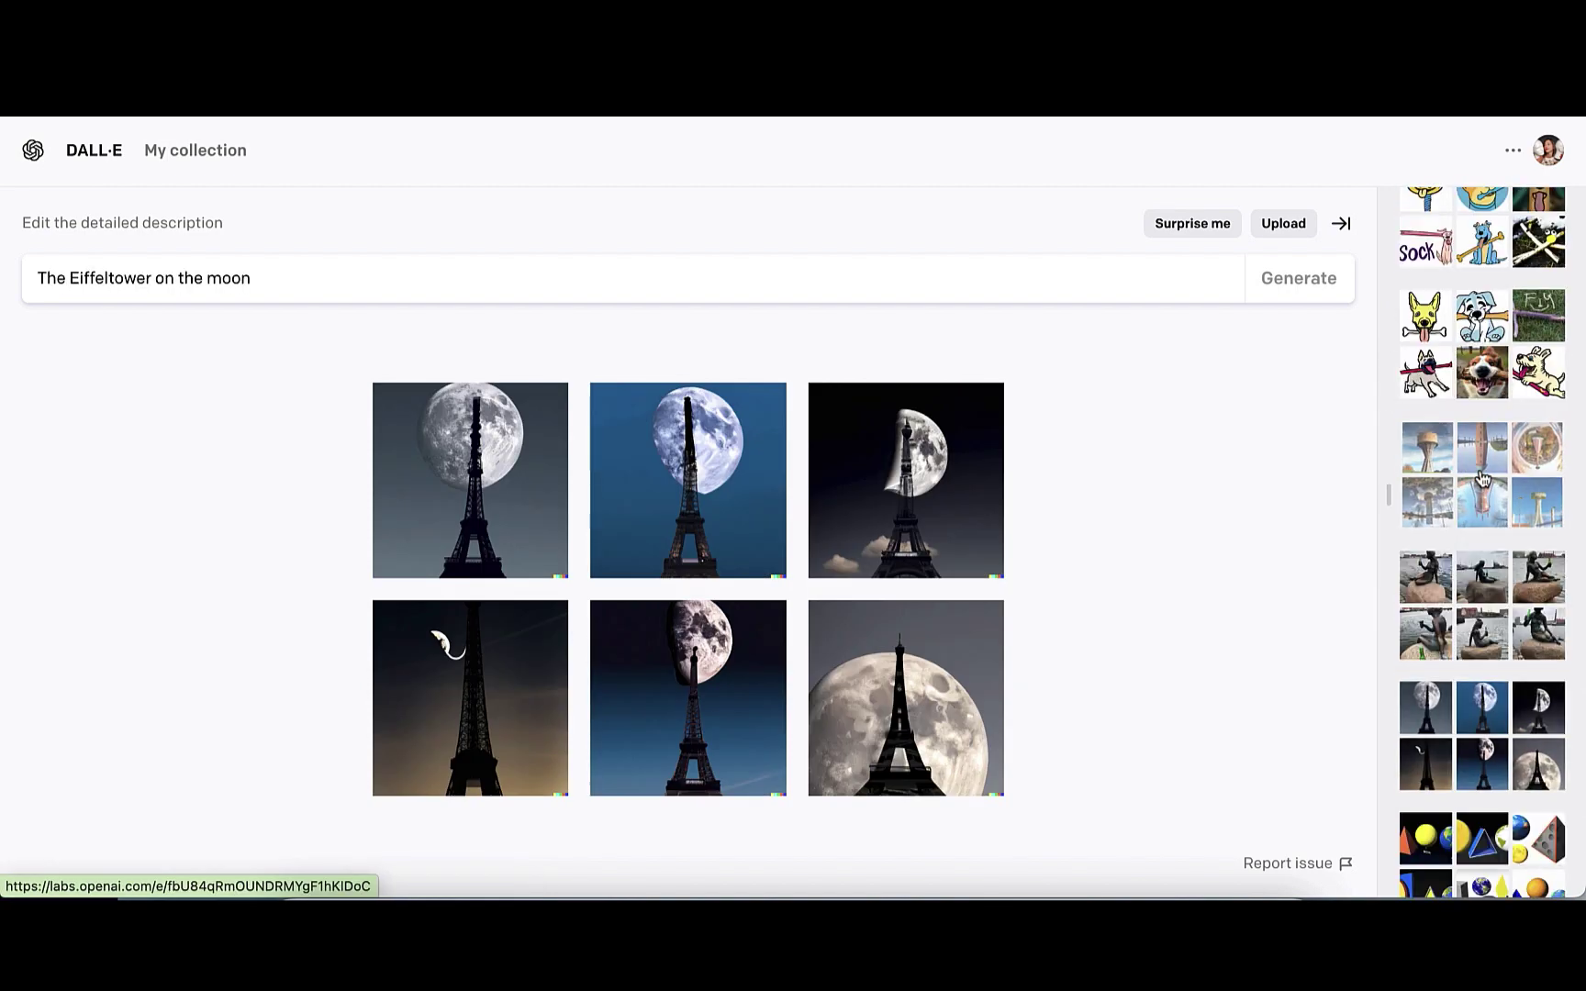
scroll(1488, 596, "down", 3)
left_click(1496, 722)
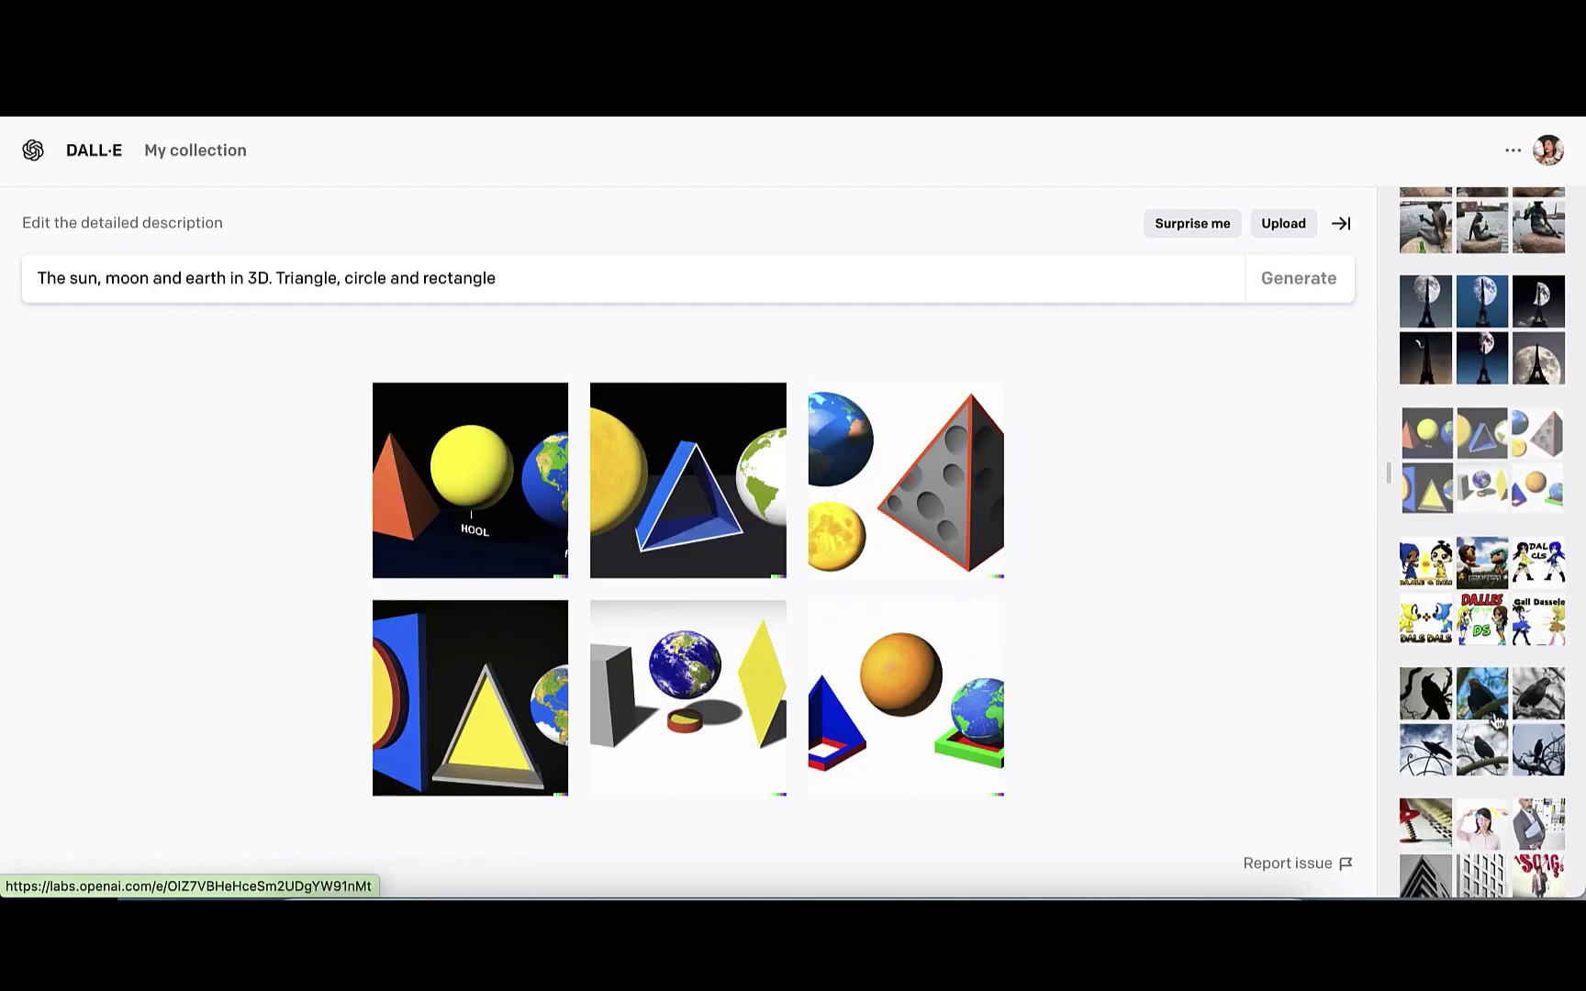
Reopen the God AND Cassie vs Dall-E, Blackbird and The Raven, and both Monotony sets
left_click(1493, 638)
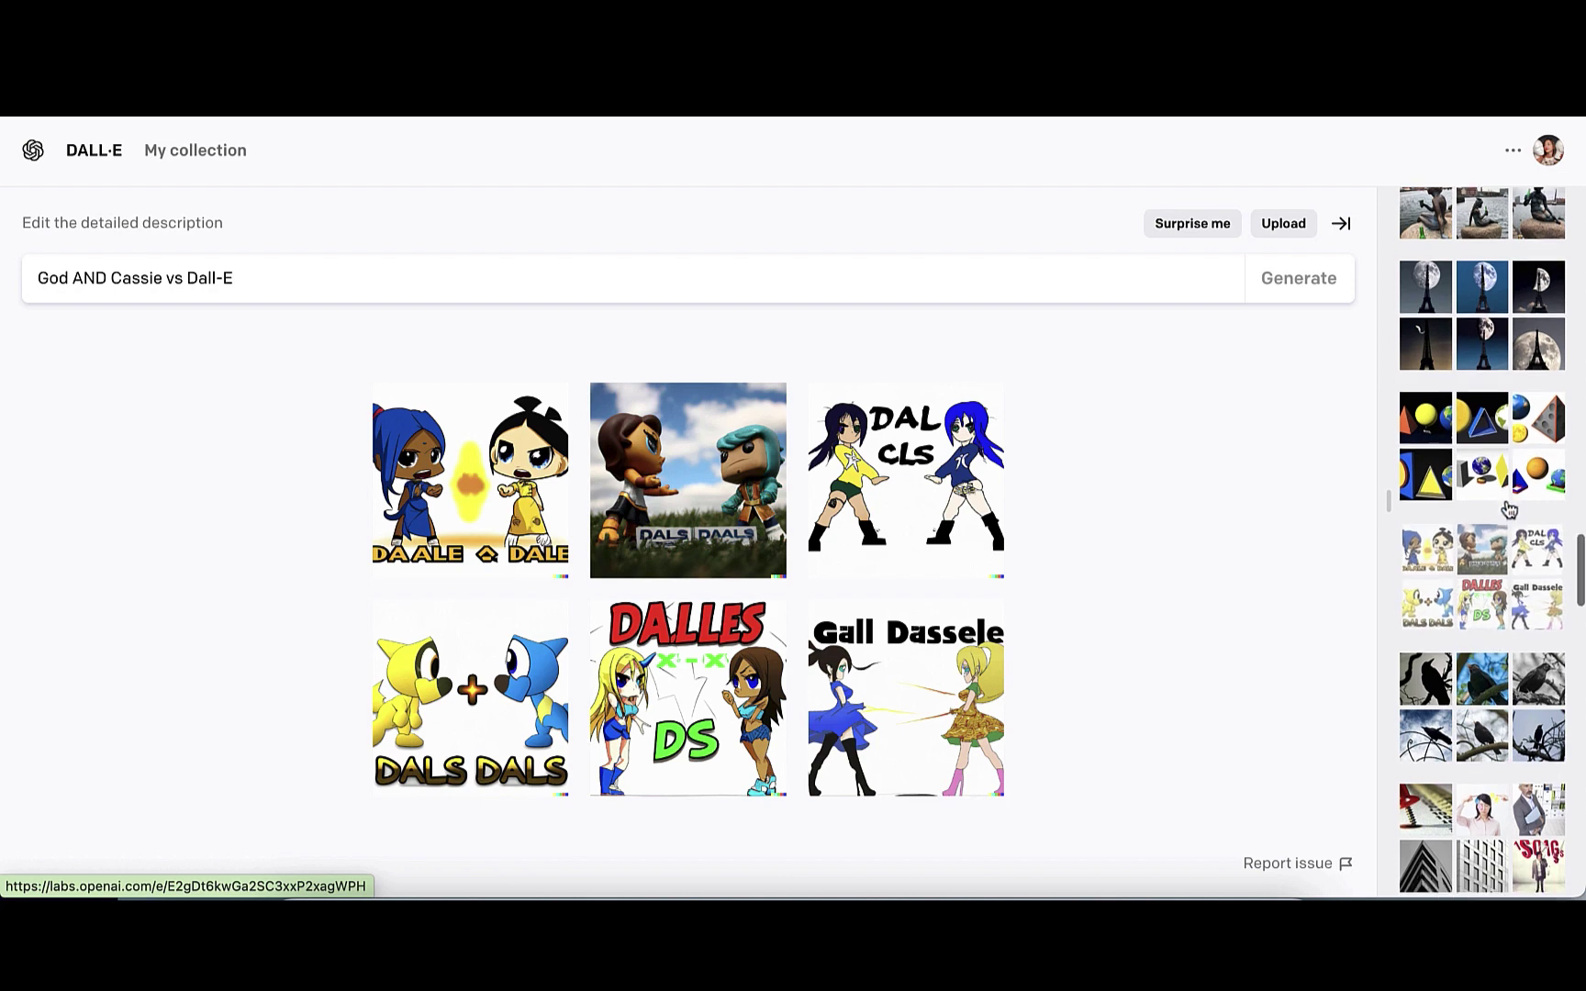
left_click(1492, 511)
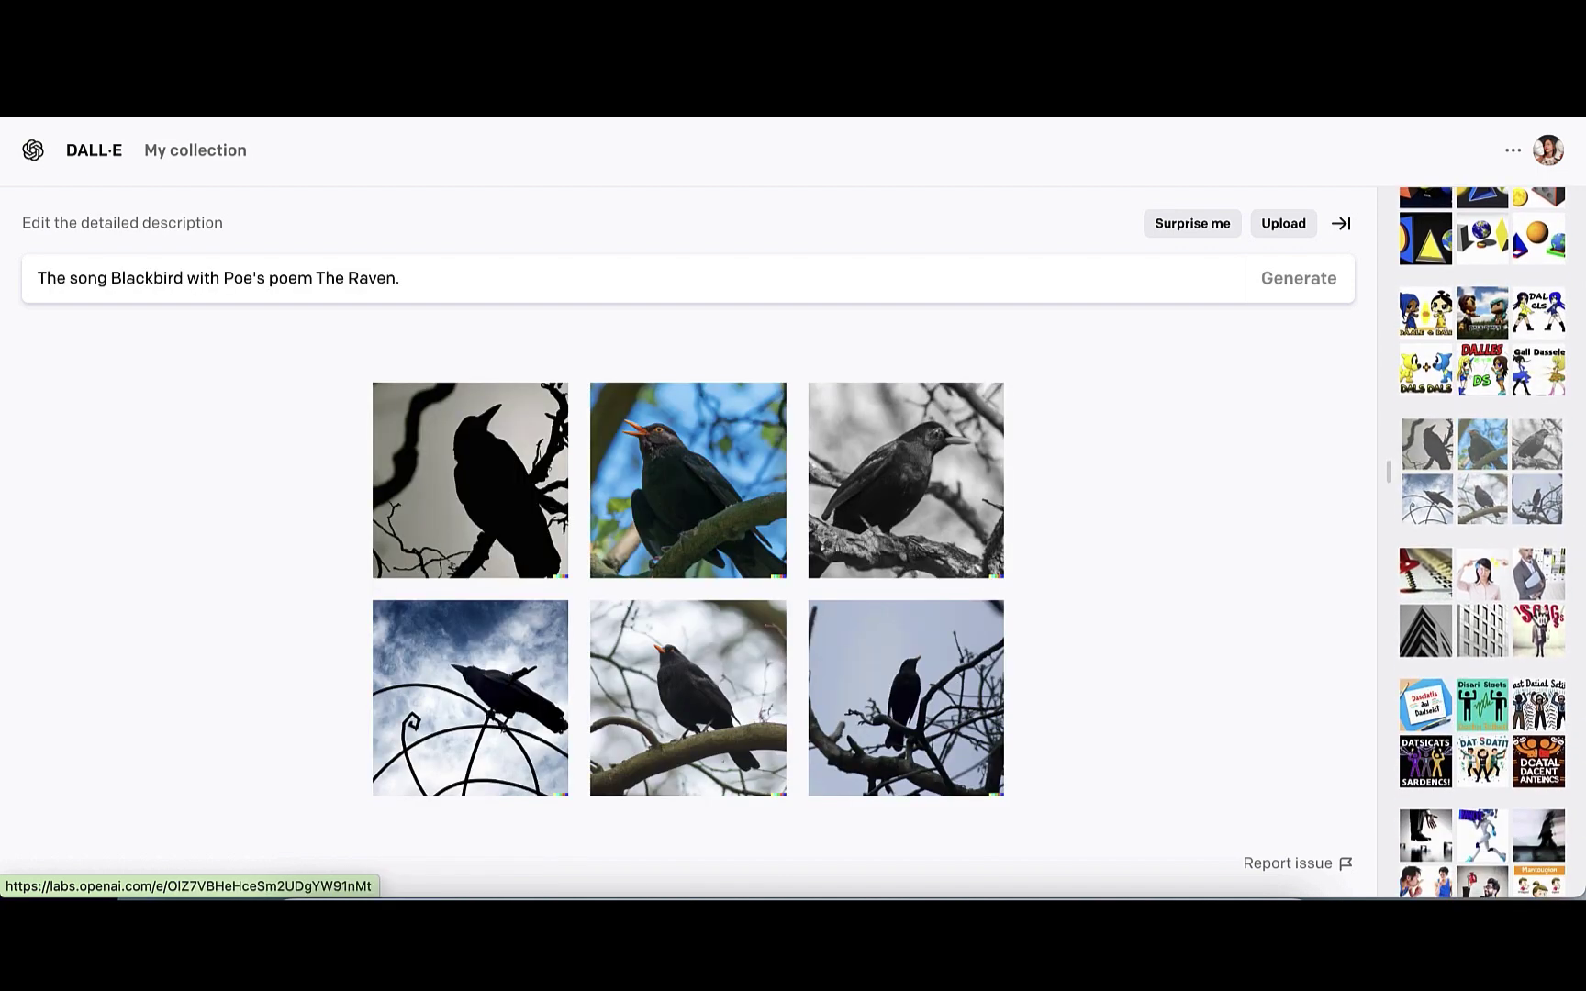
scroll(1496, 507, "down", 2)
left_click(1501, 502)
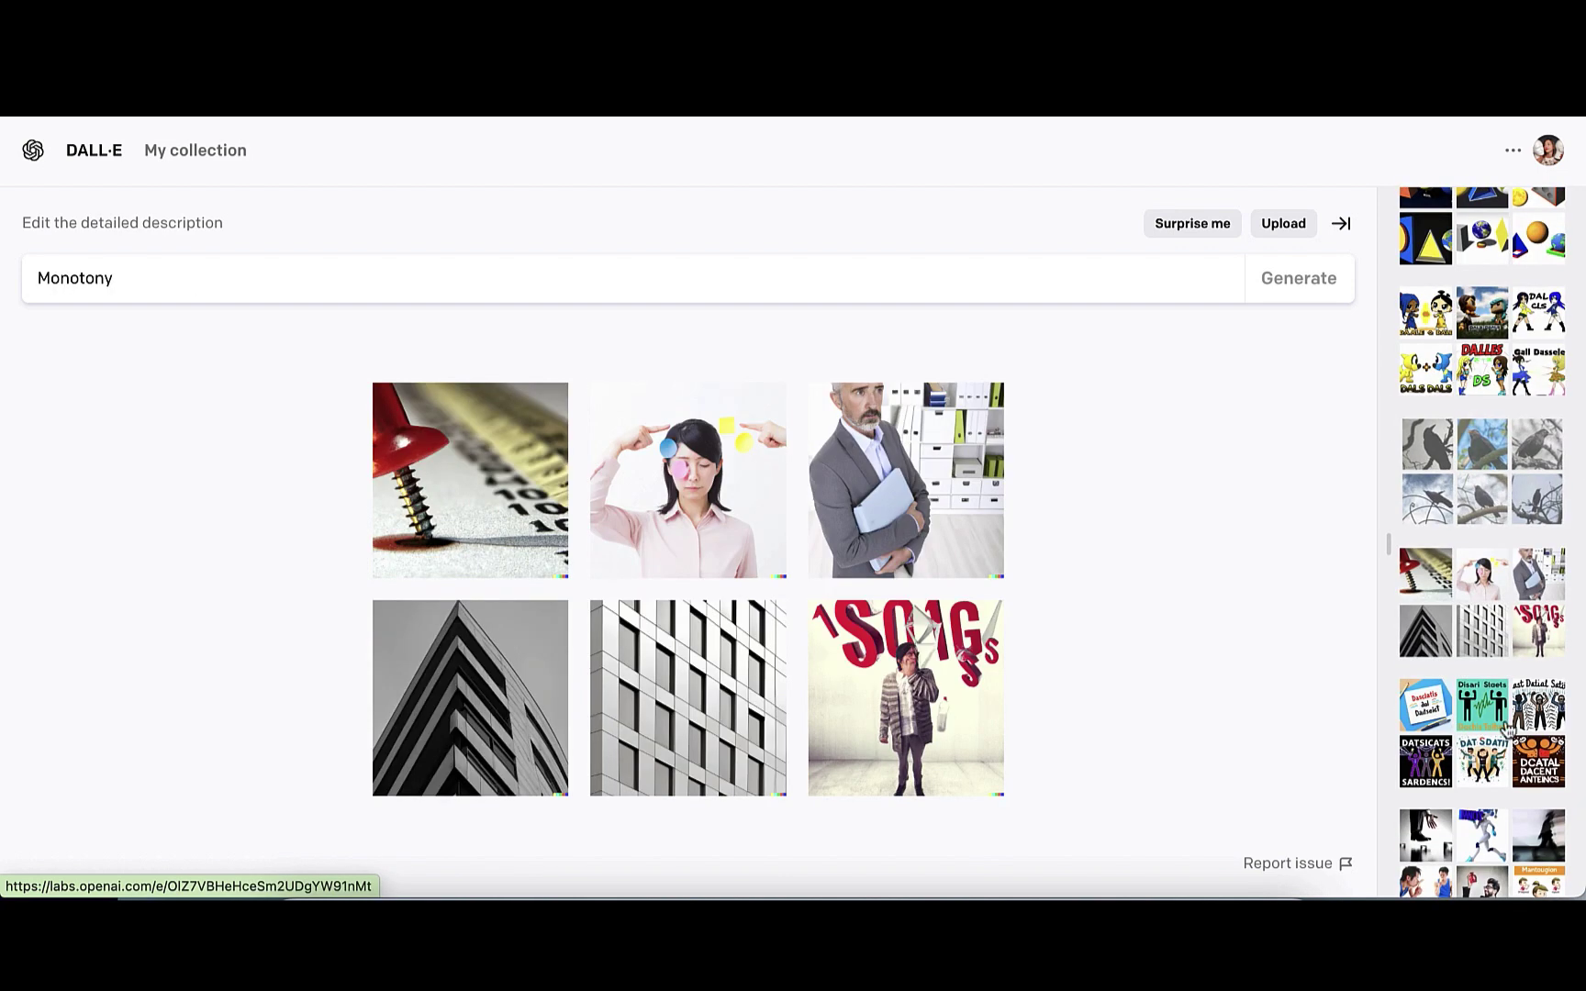
left_click(1483, 836)
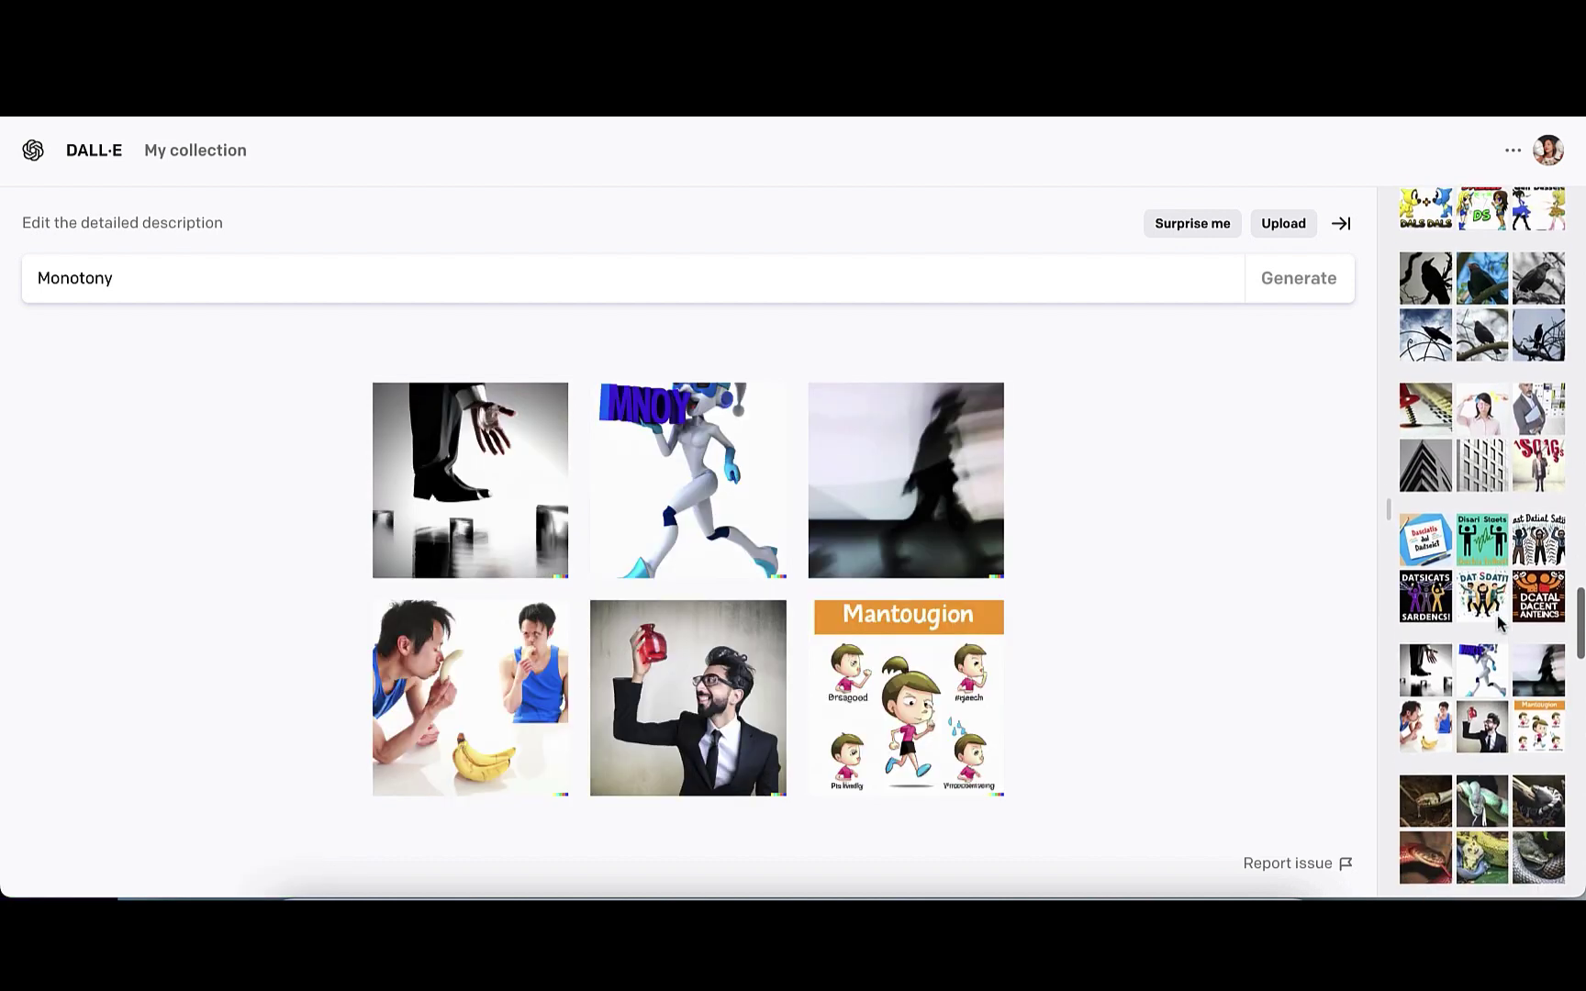
Browse the snake trying to eat itself, Cheesecake cake and Cat or dog class sets
scroll(1488, 587, "down", 3)
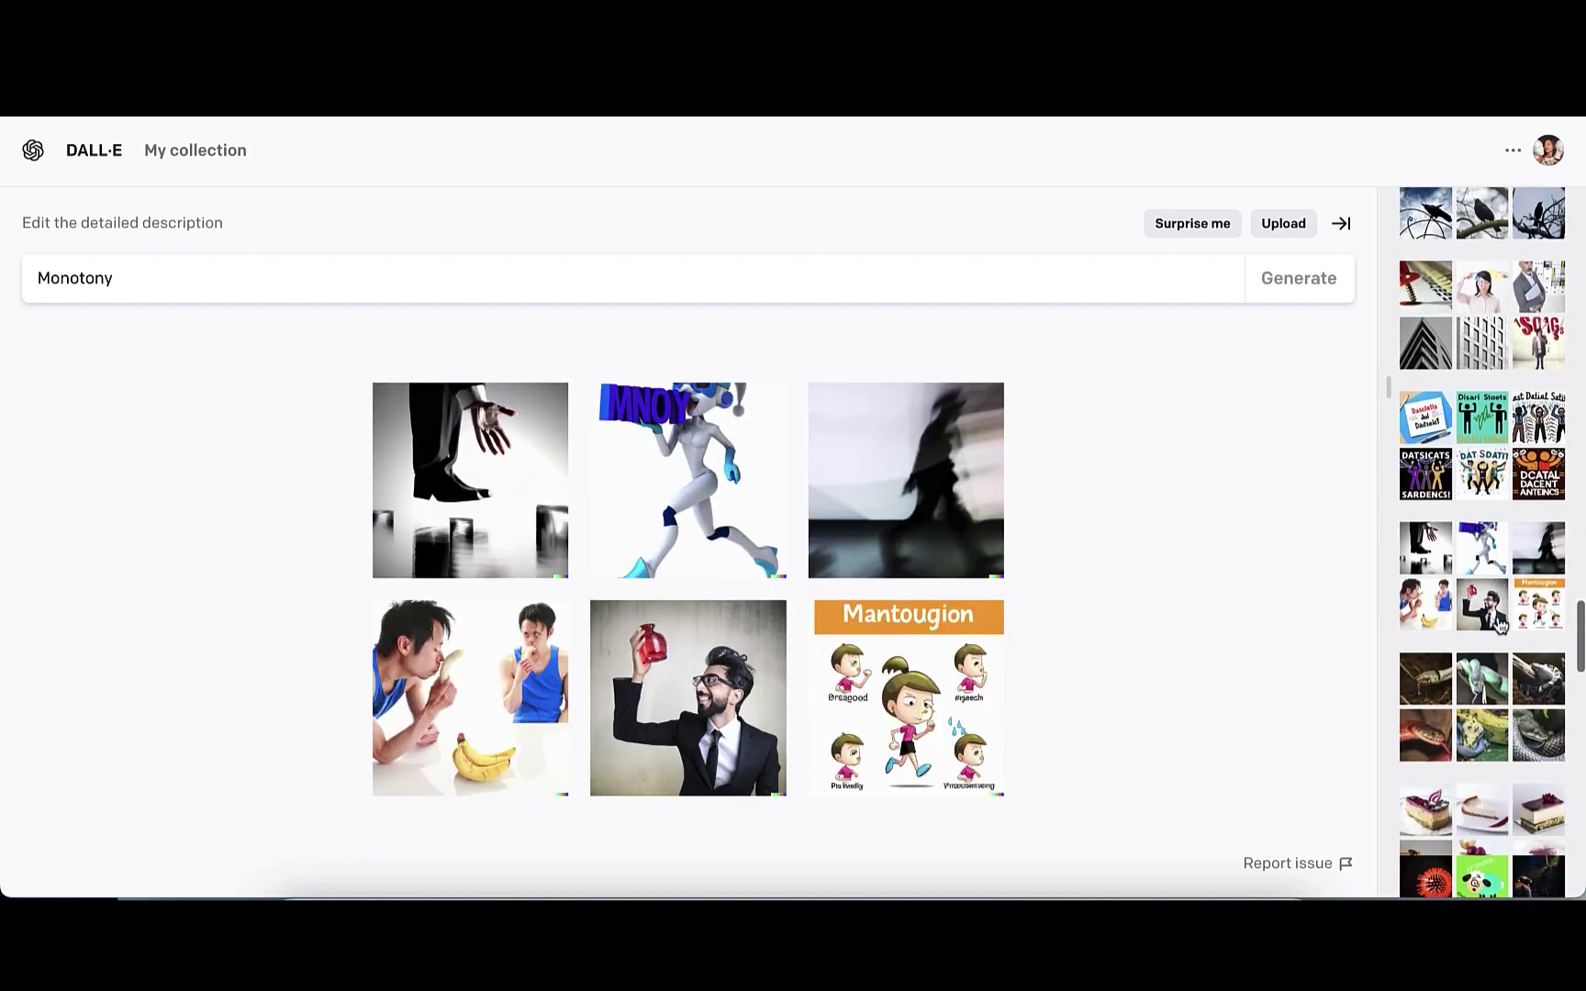
left_click(1504, 705)
scroll(1509, 723, "down", 2)
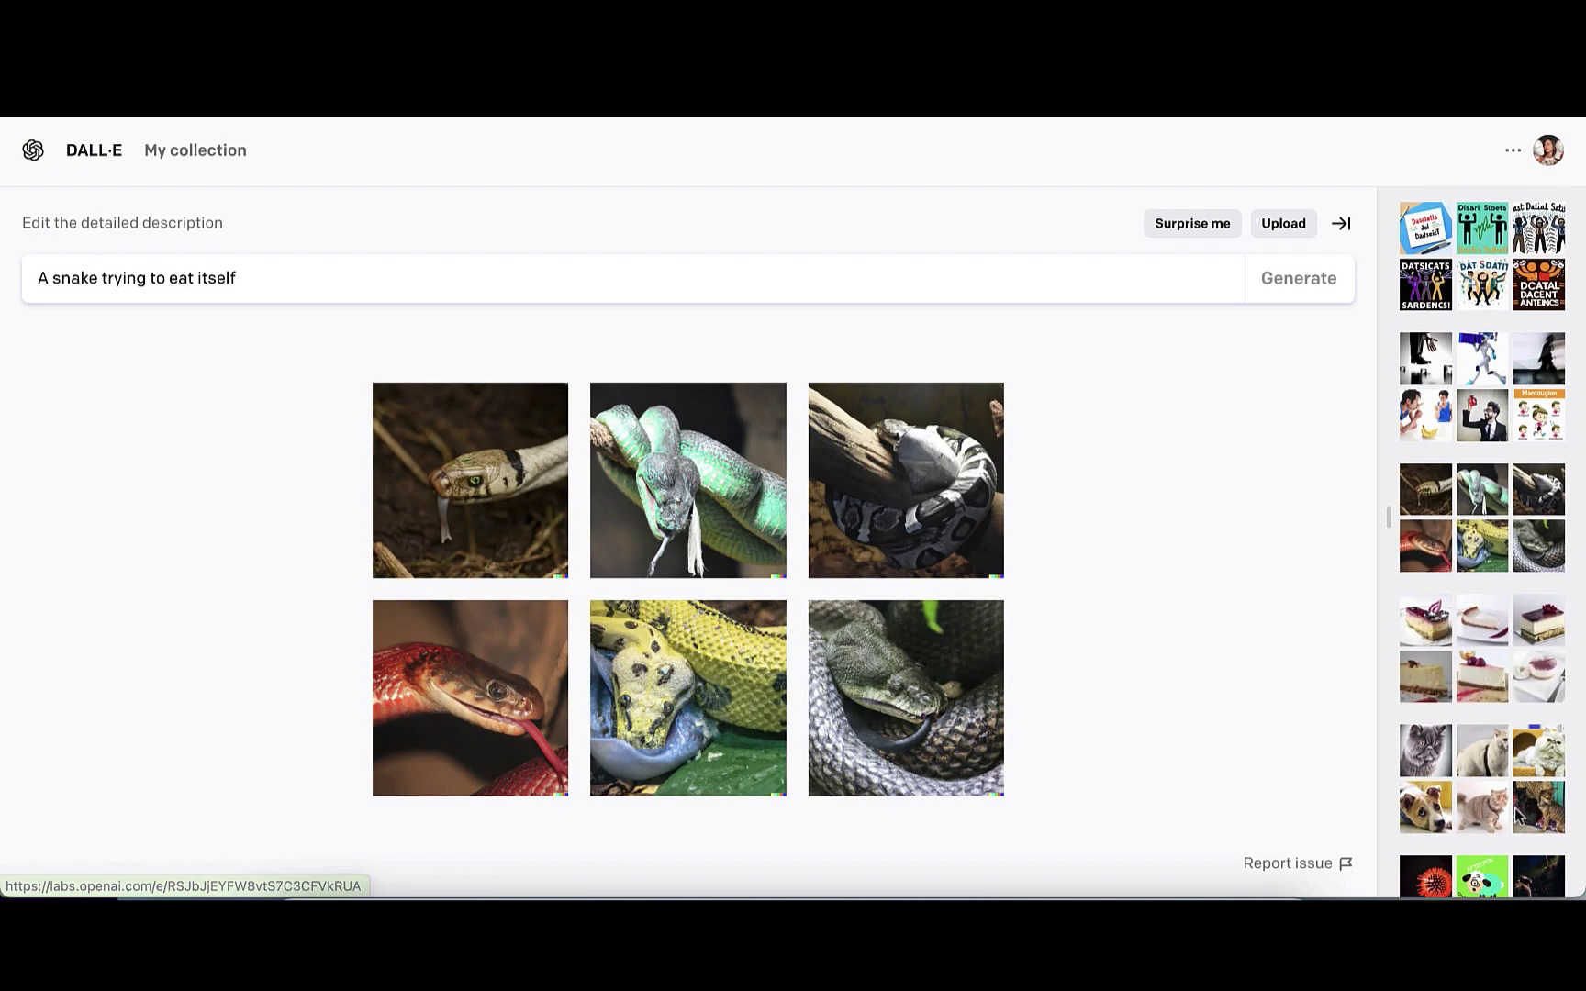
left_click(1498, 659)
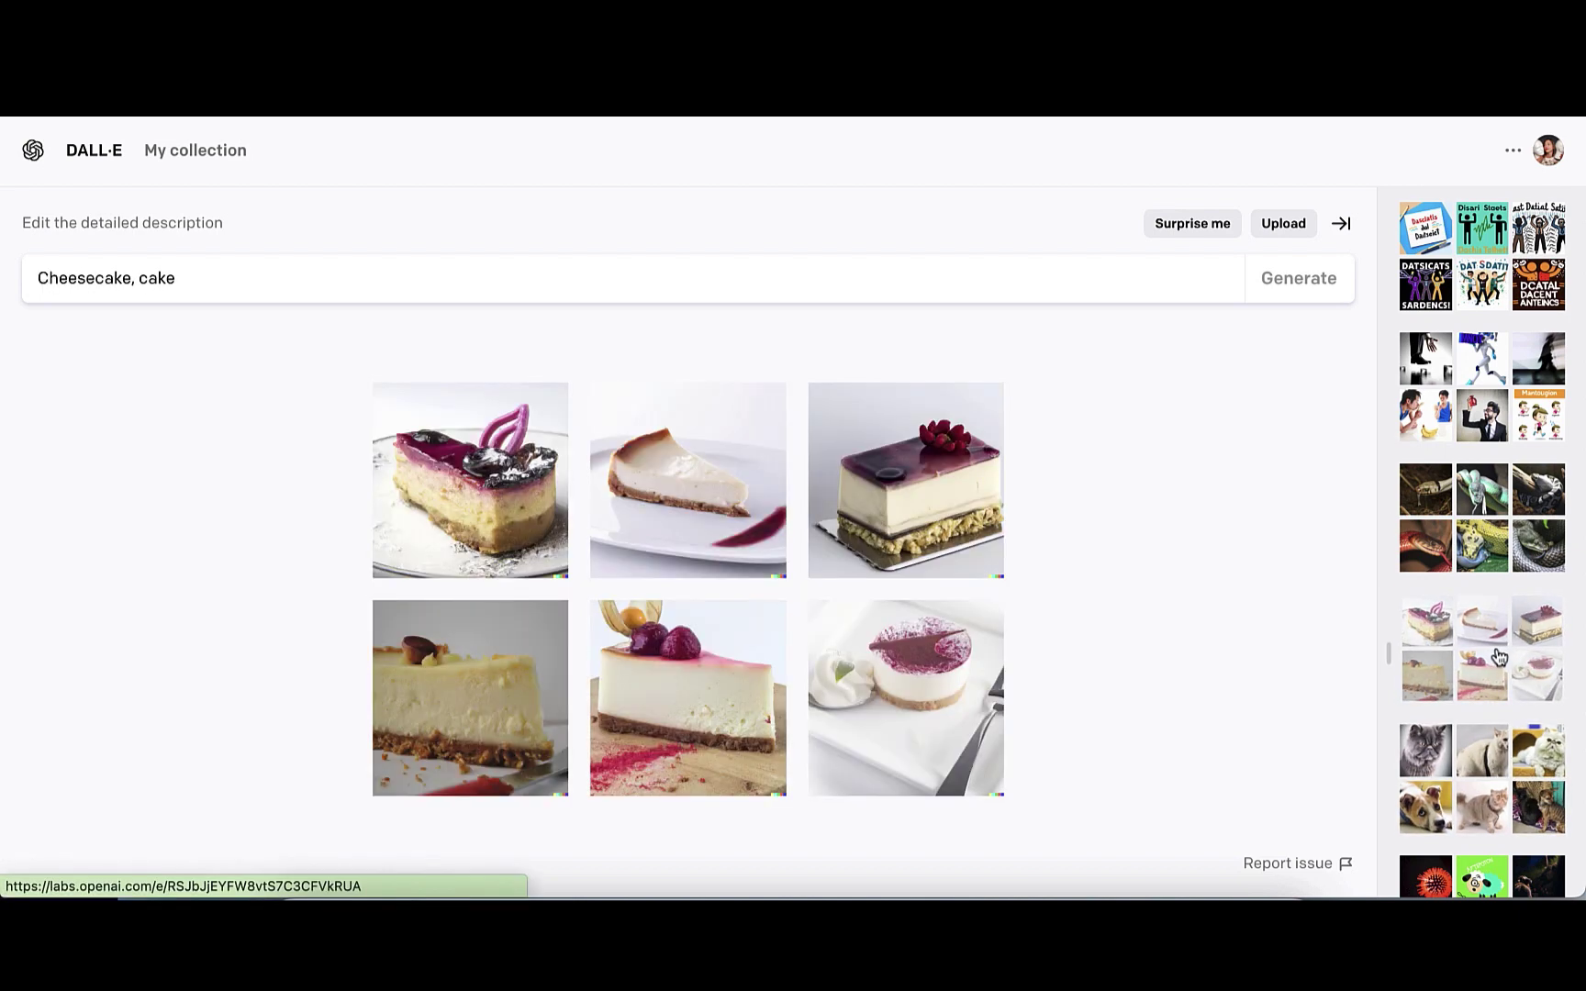
scroll(1499, 657, "down", 1)
scroll(1498, 657, "down", 2)
left_click(1498, 657)
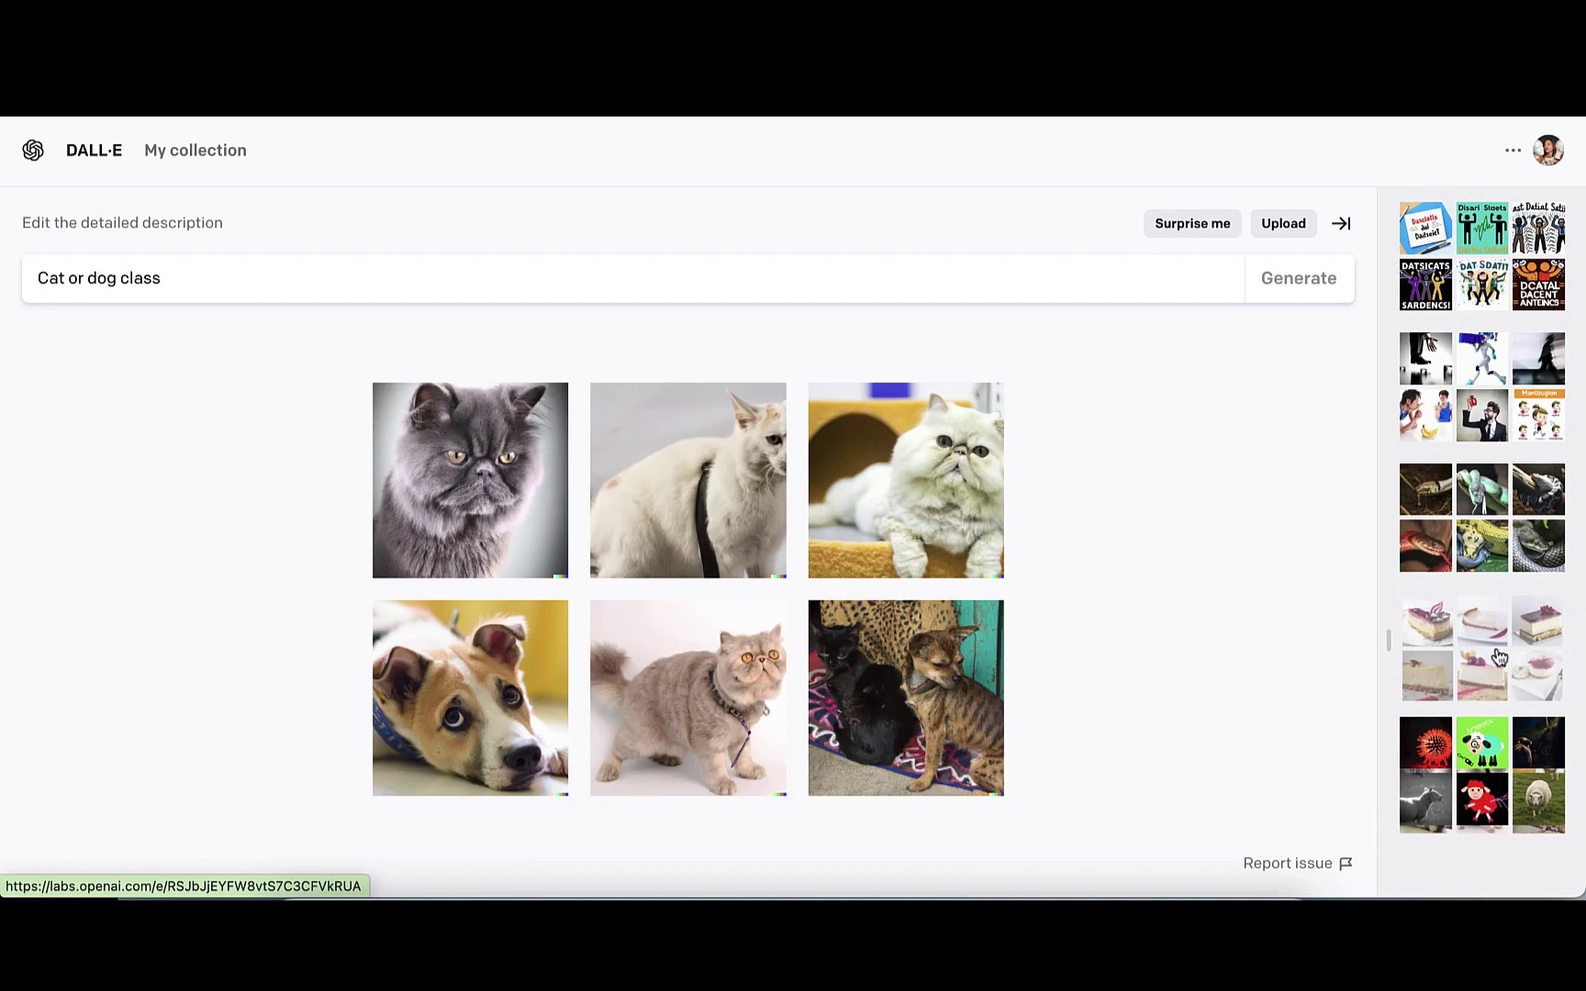
View the Electric sheep, Diogenes and Socrates, Chief Decision Scientist and DALL.E2-reacting-to-imagen sets
scroll(1498, 657, "down", 3)
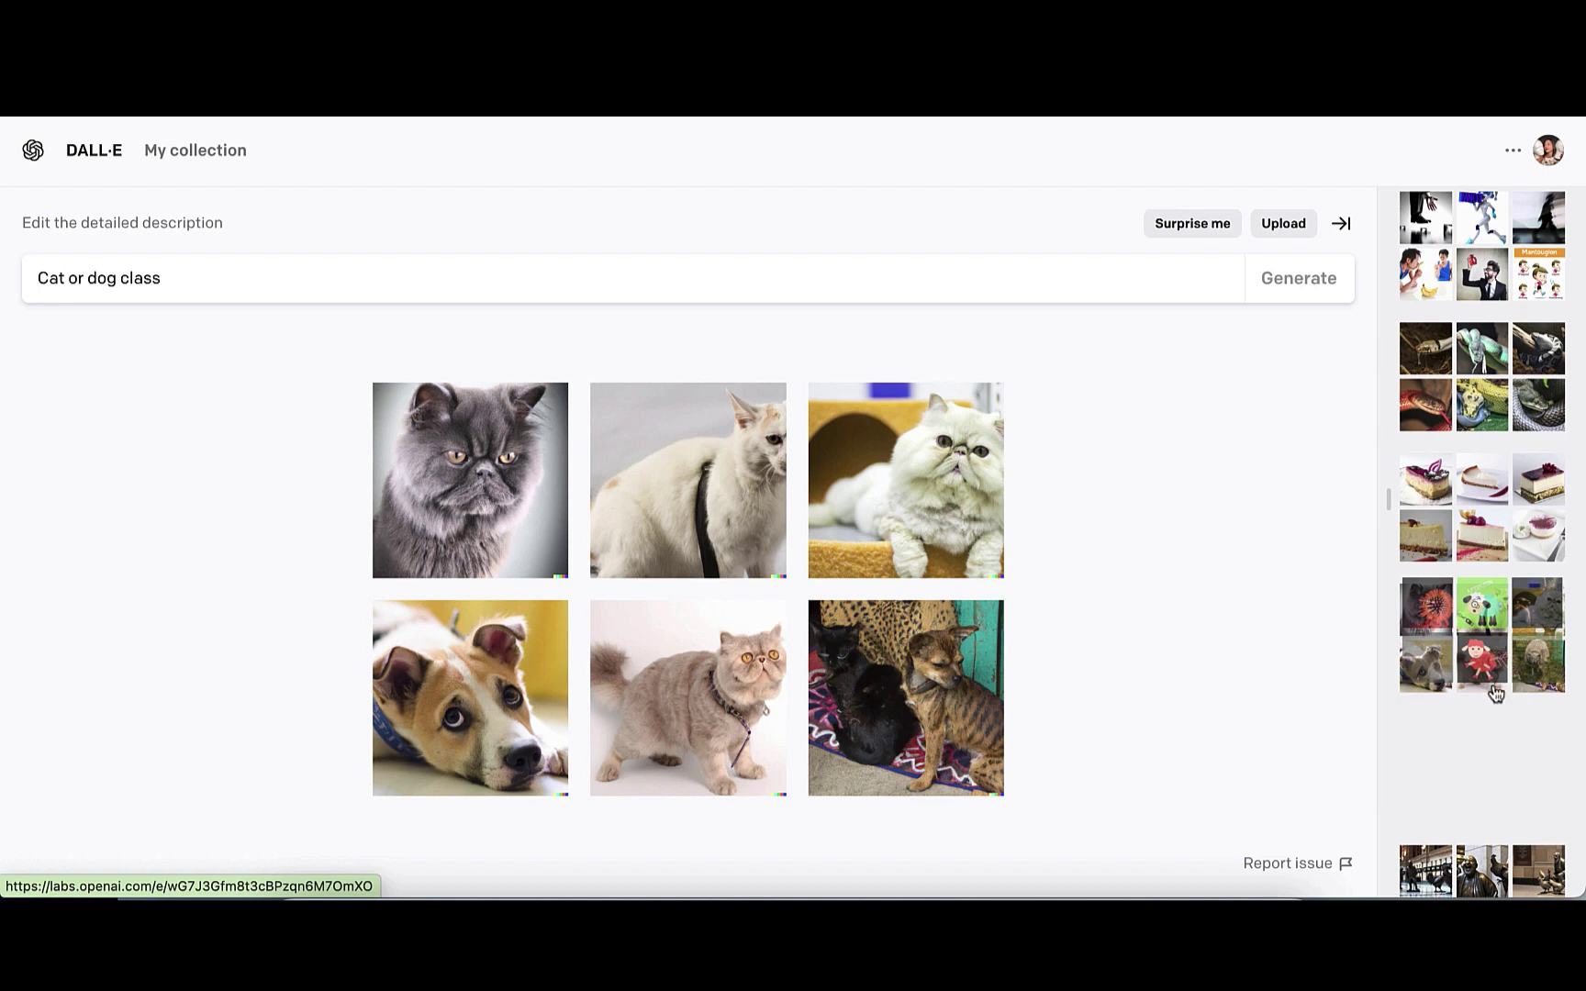
left_click(1497, 693)
scroll(1502, 617, "down", 2)
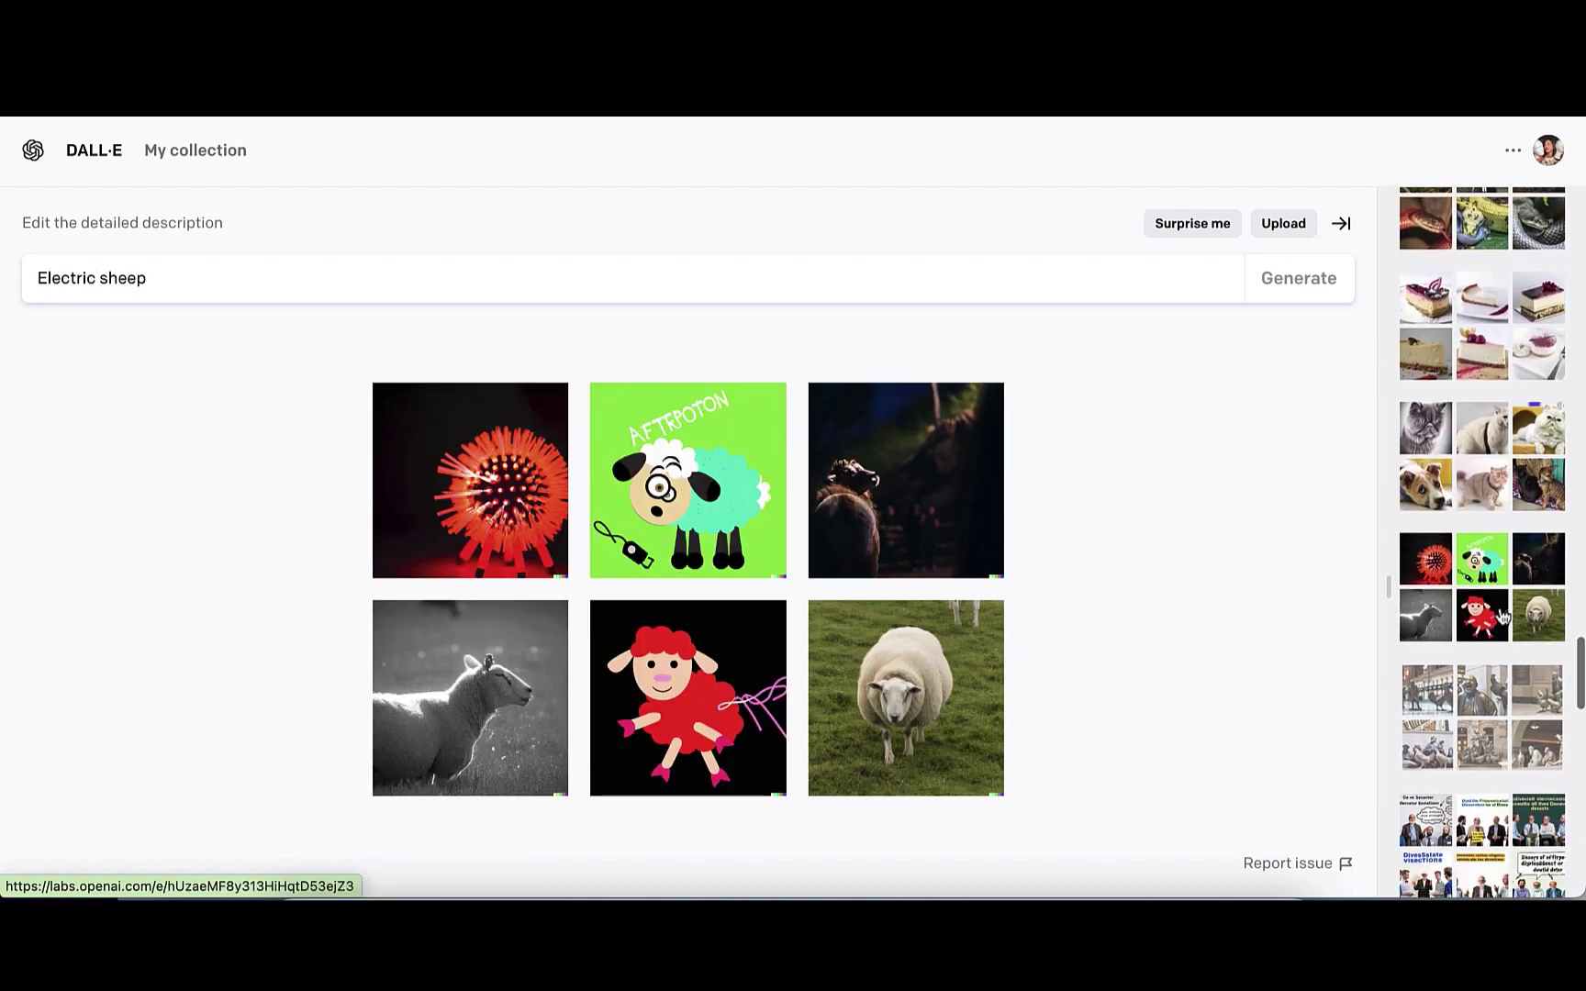
scroll(1502, 617, "down", 1)
left_click(1503, 634)
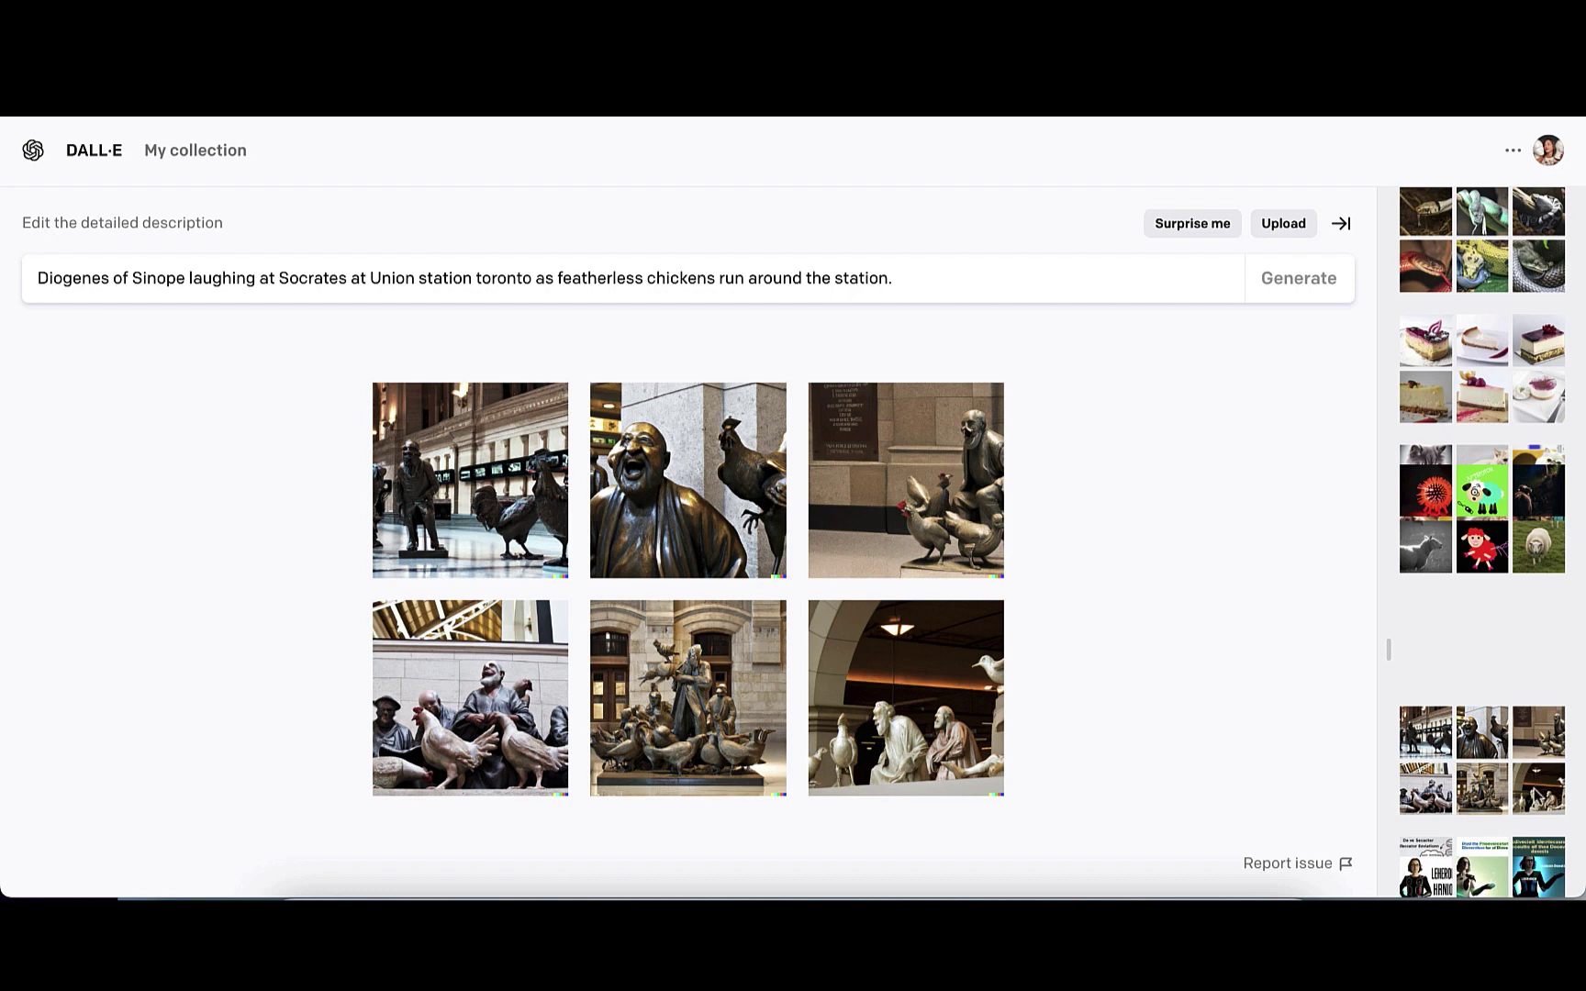
scroll(1502, 746, "down", 3)
left_click(1502, 746)
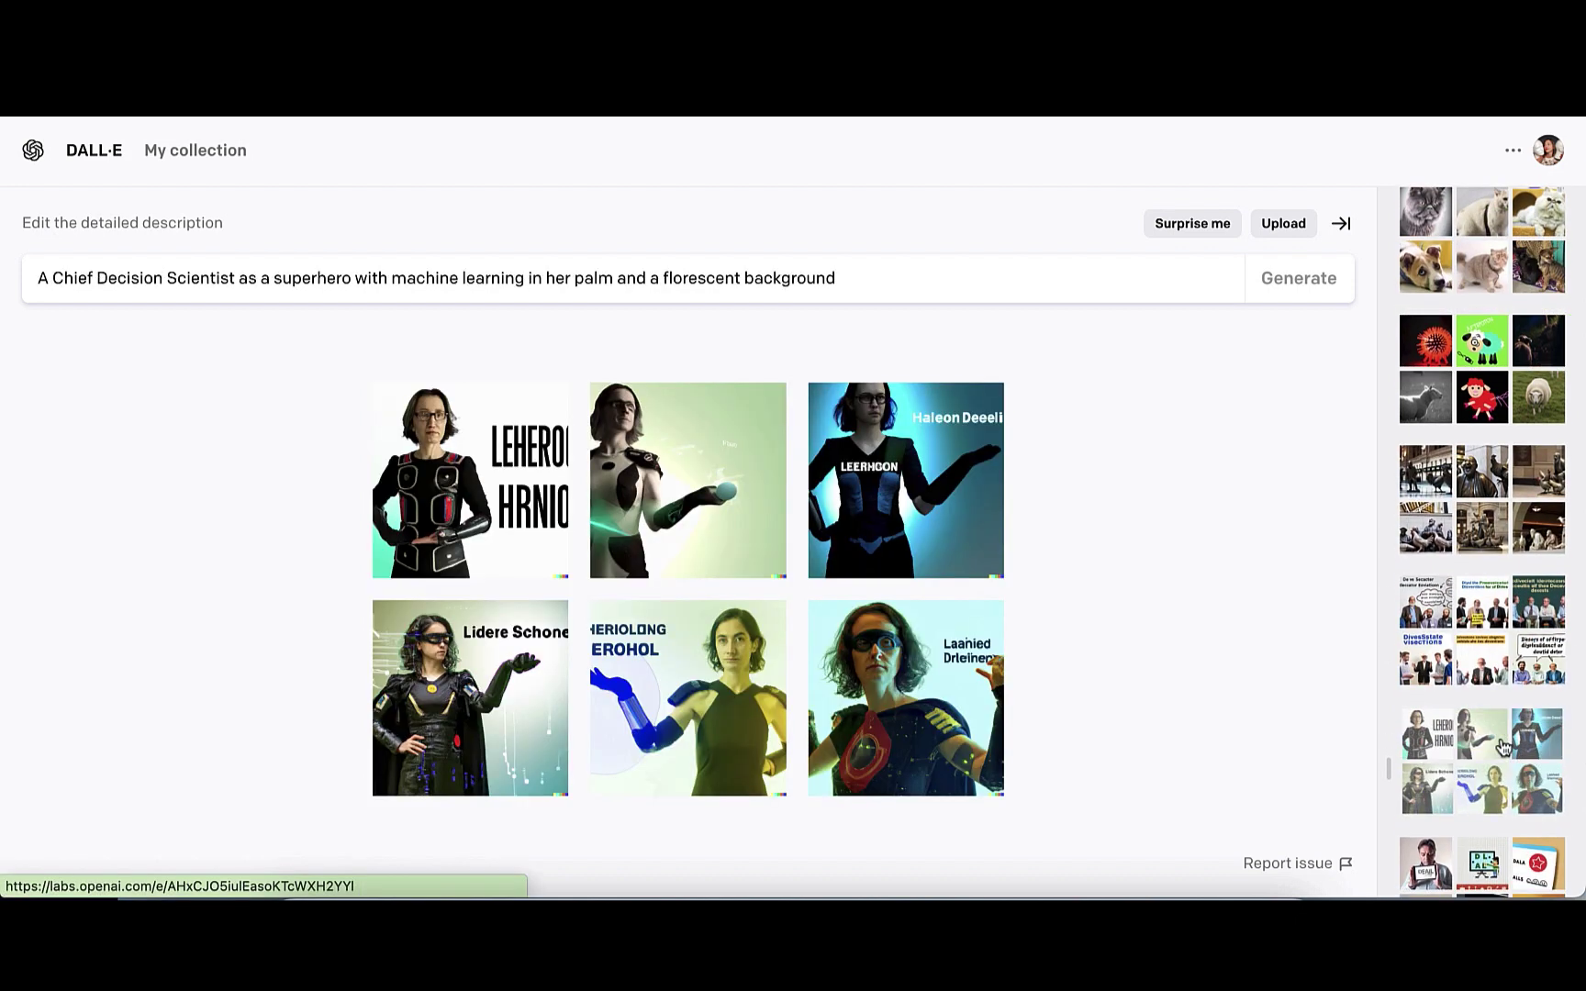
left_click(1502, 746)
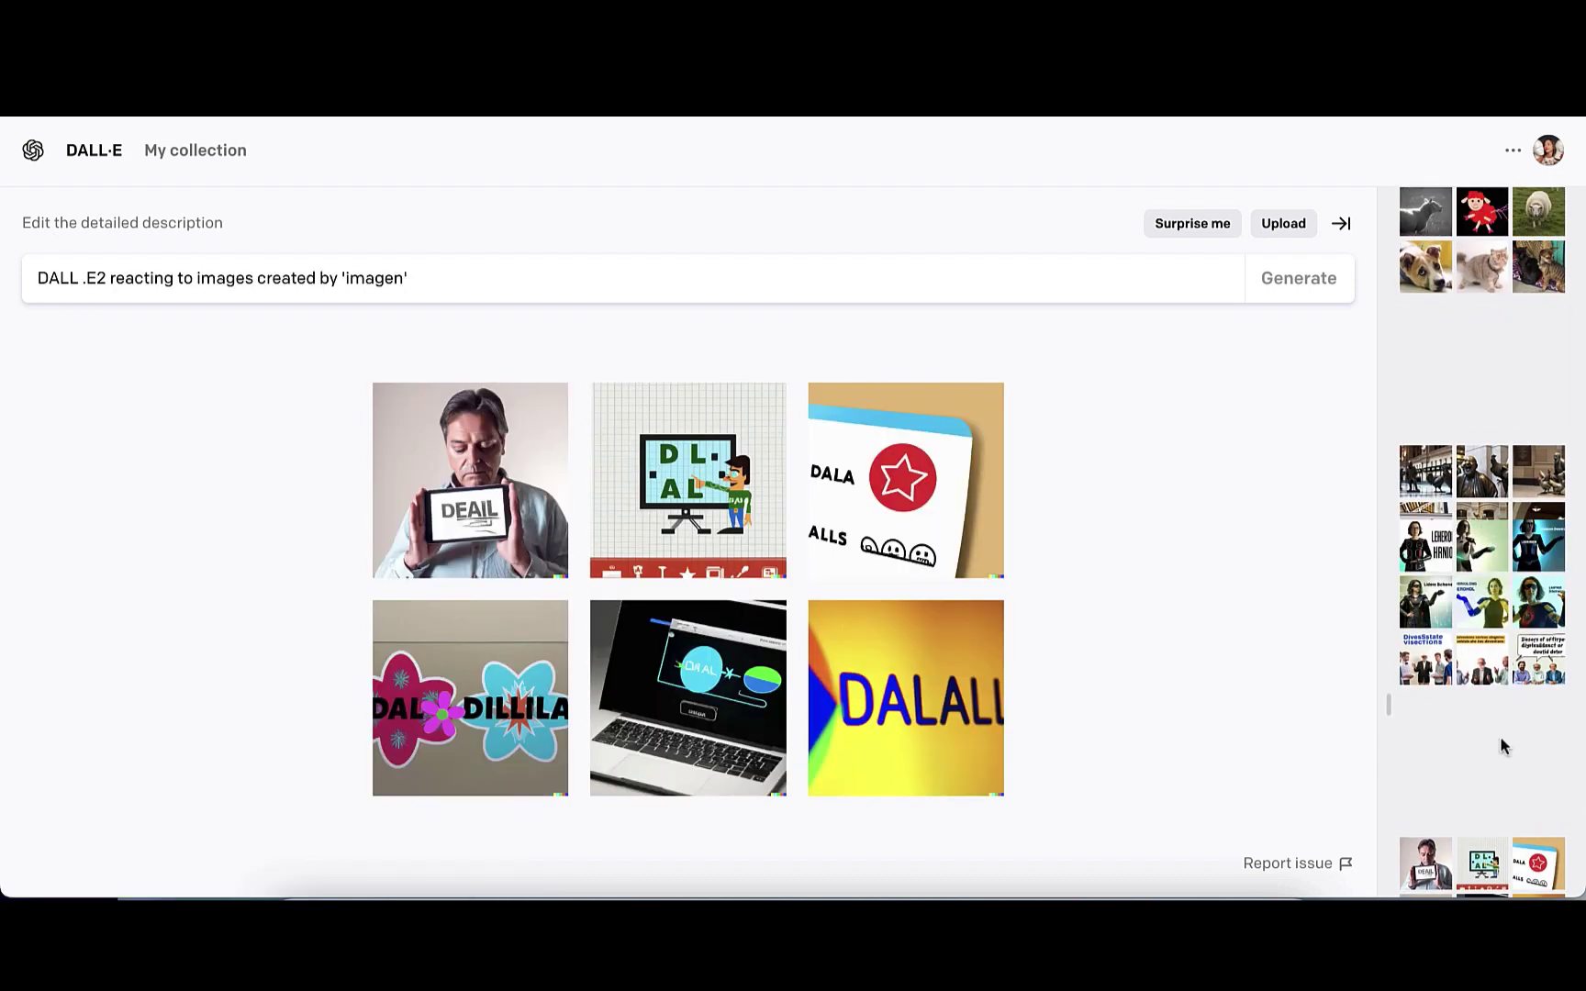
Browse the white dove, DALLE self portrait, developers developing DALL-E 2 and ninja koala sets
scroll(1500, 739, "down", 2)
left_click(1502, 817)
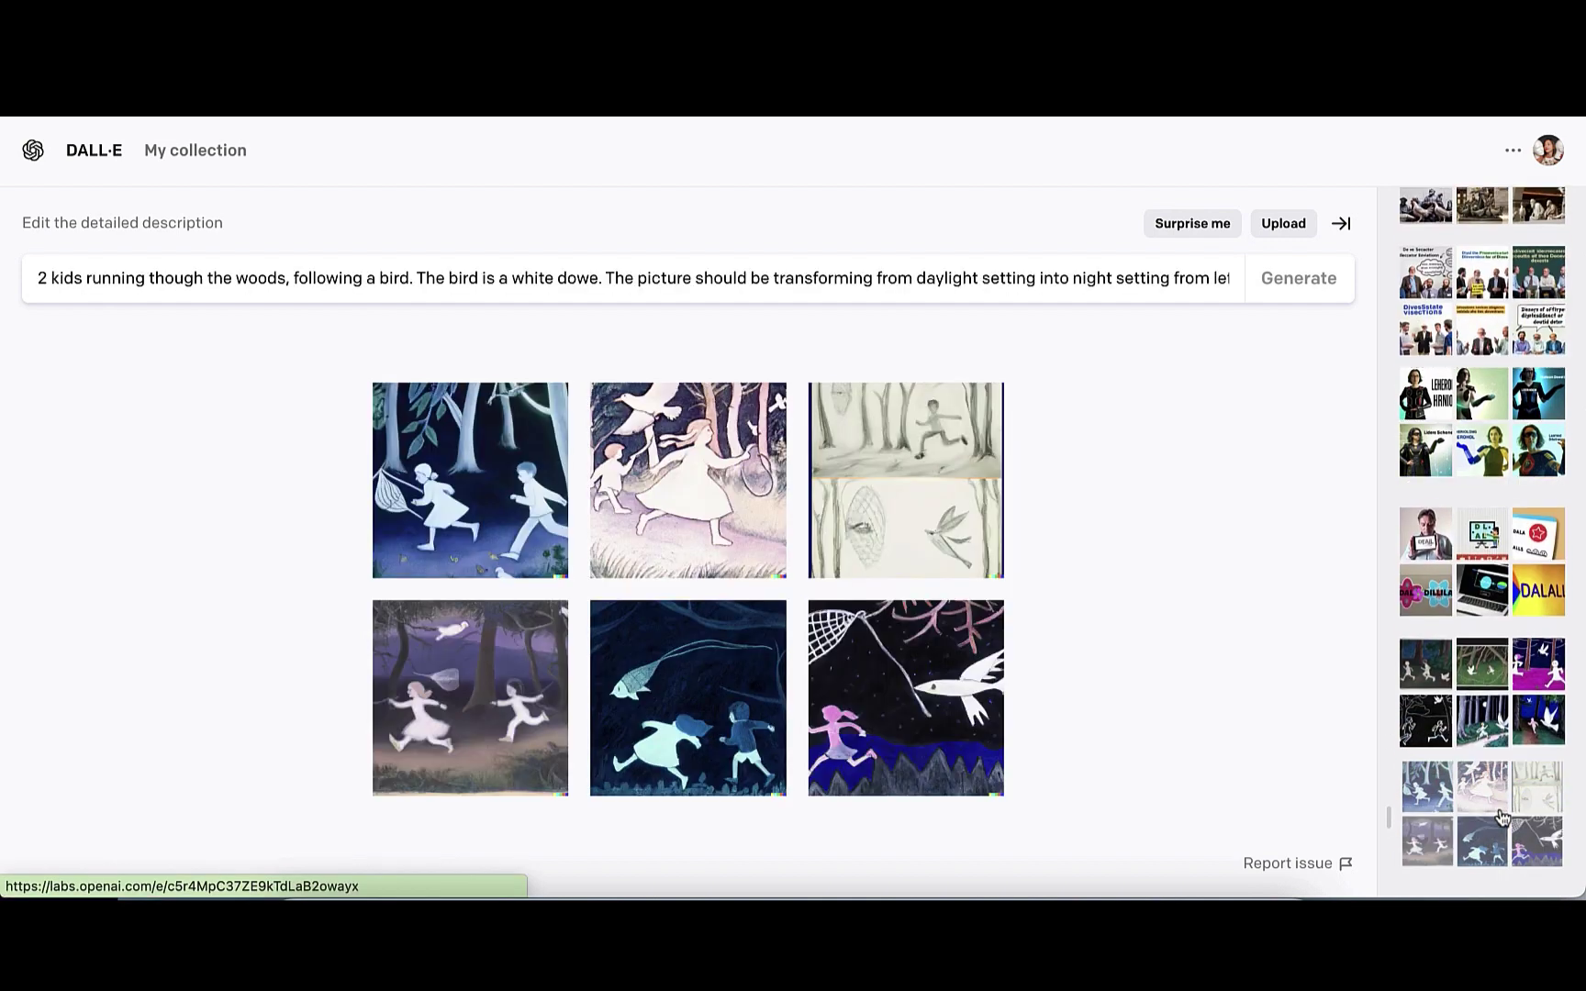
scroll(1496, 781, "down", 2)
left_click(1485, 721)
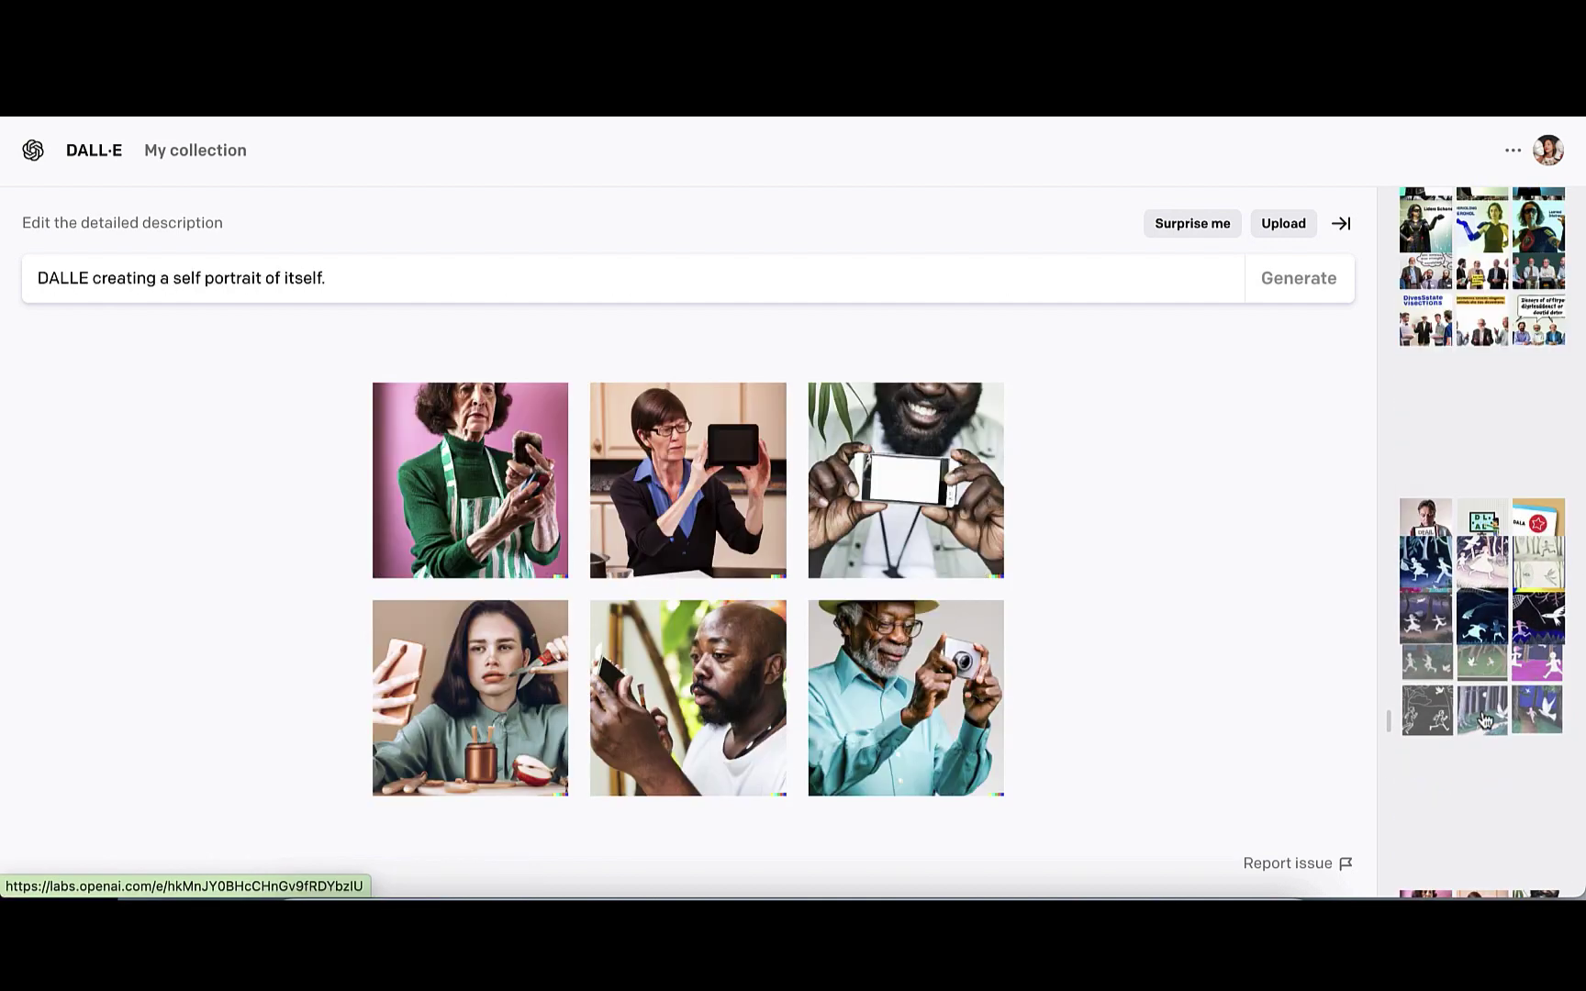
scroll(1486, 721, "down", 3)
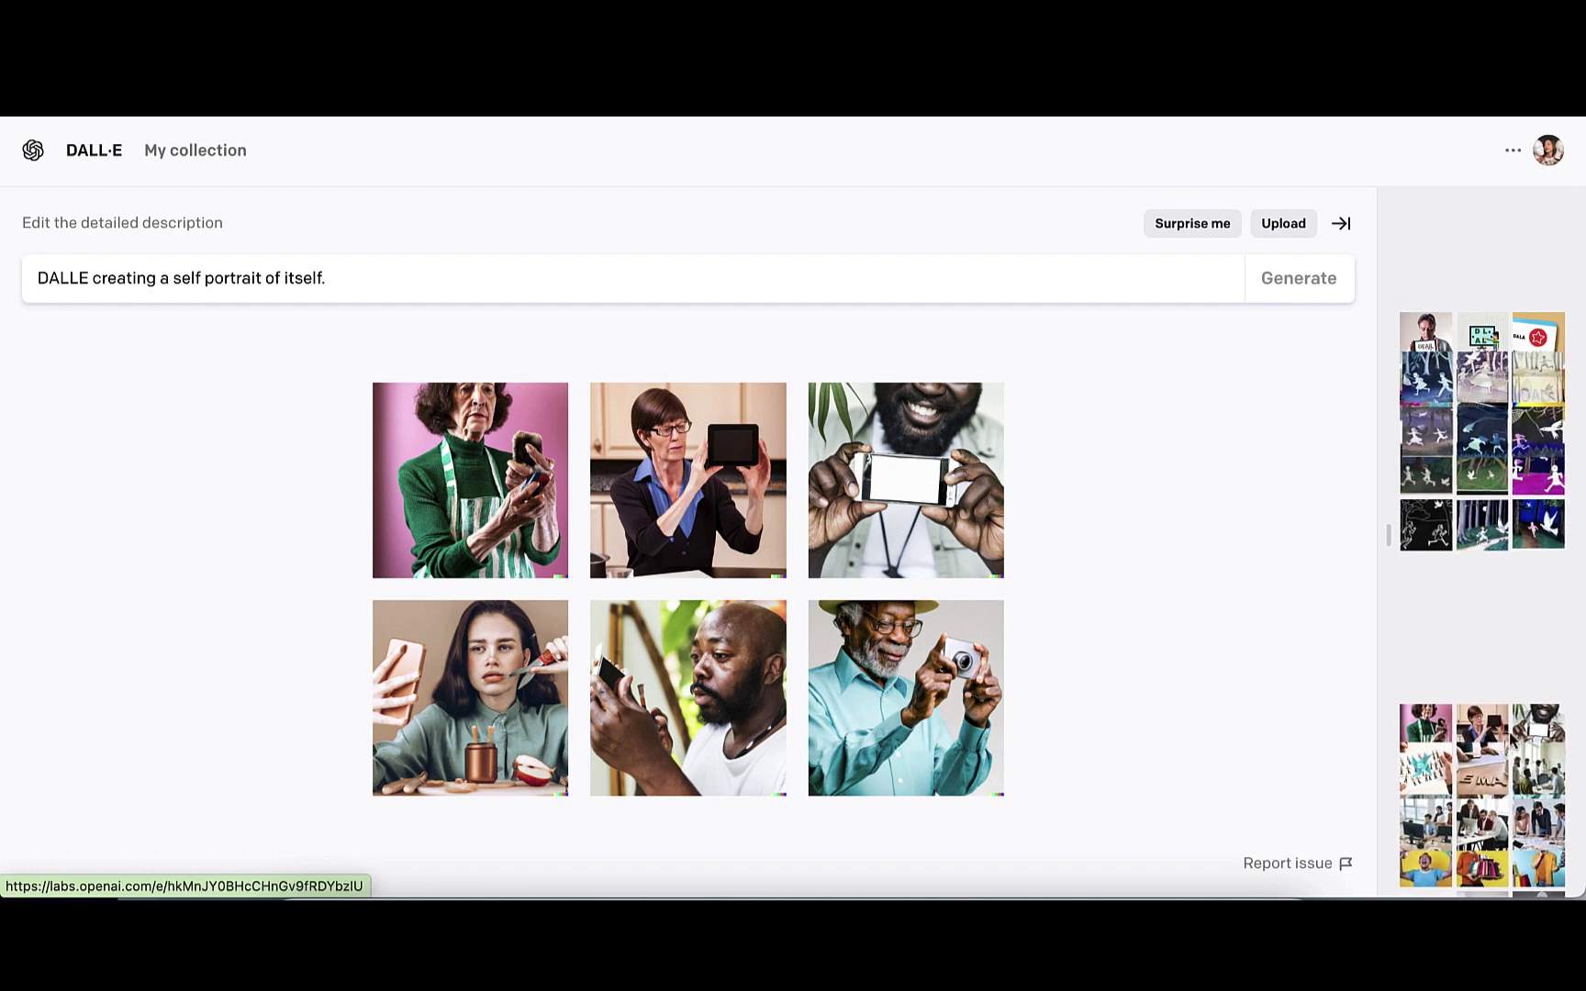
scroll(1498, 673, "down", 2)
left_click(1460, 597)
scroll(1456, 560, "down", 2)
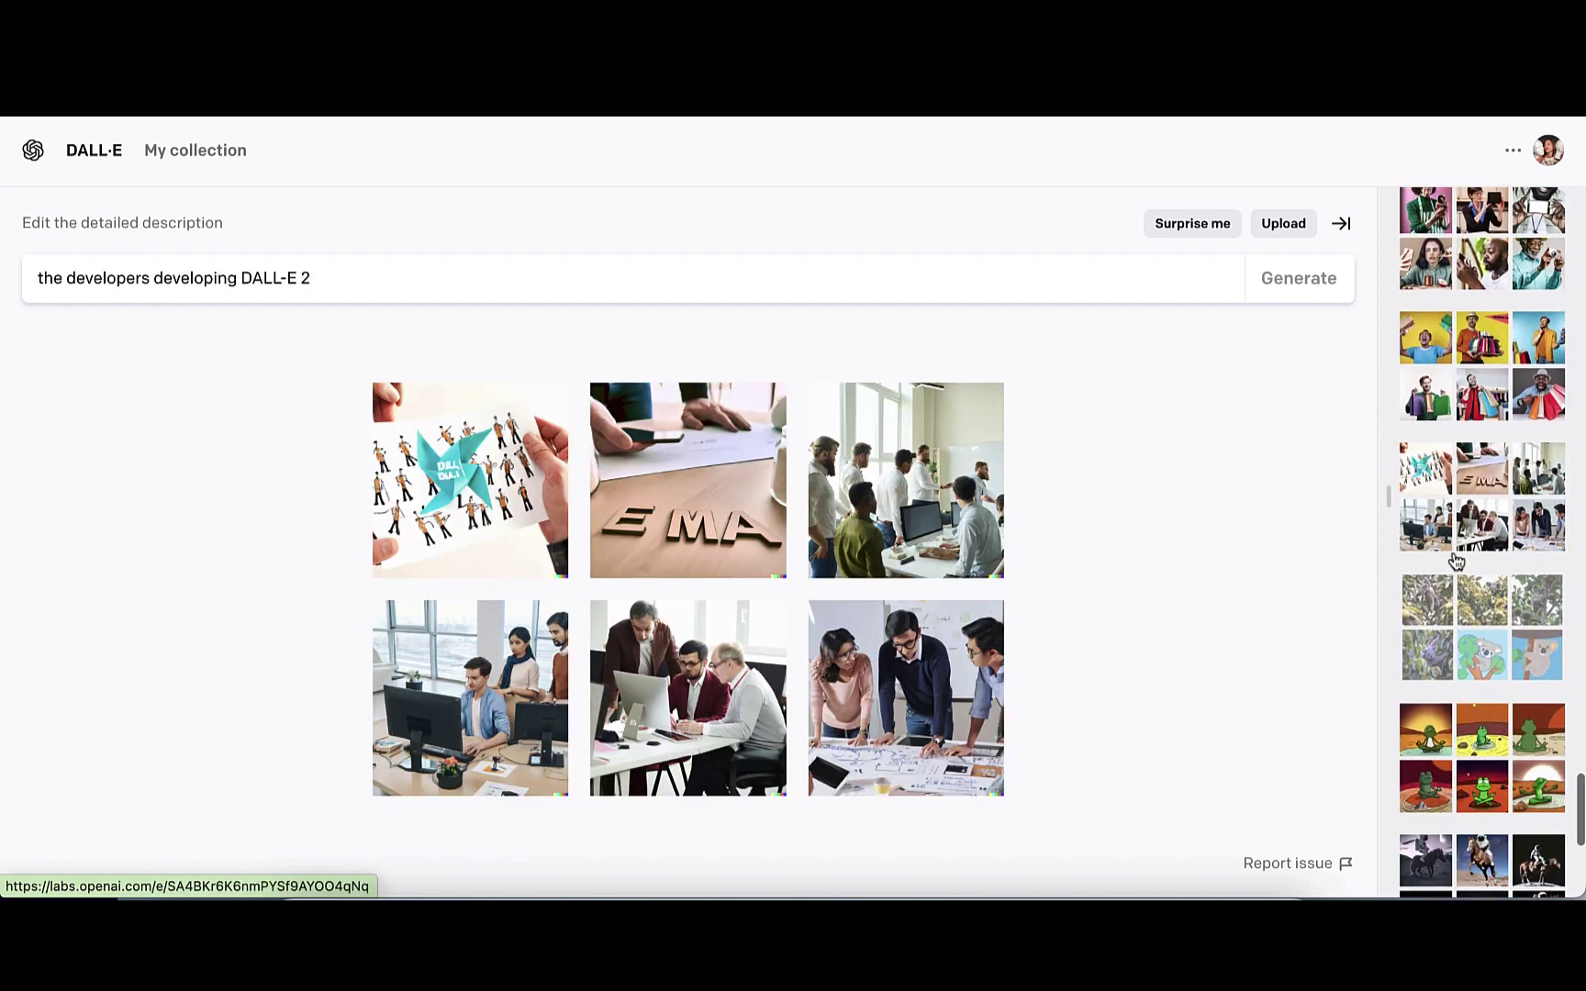
left_click(1453, 553)
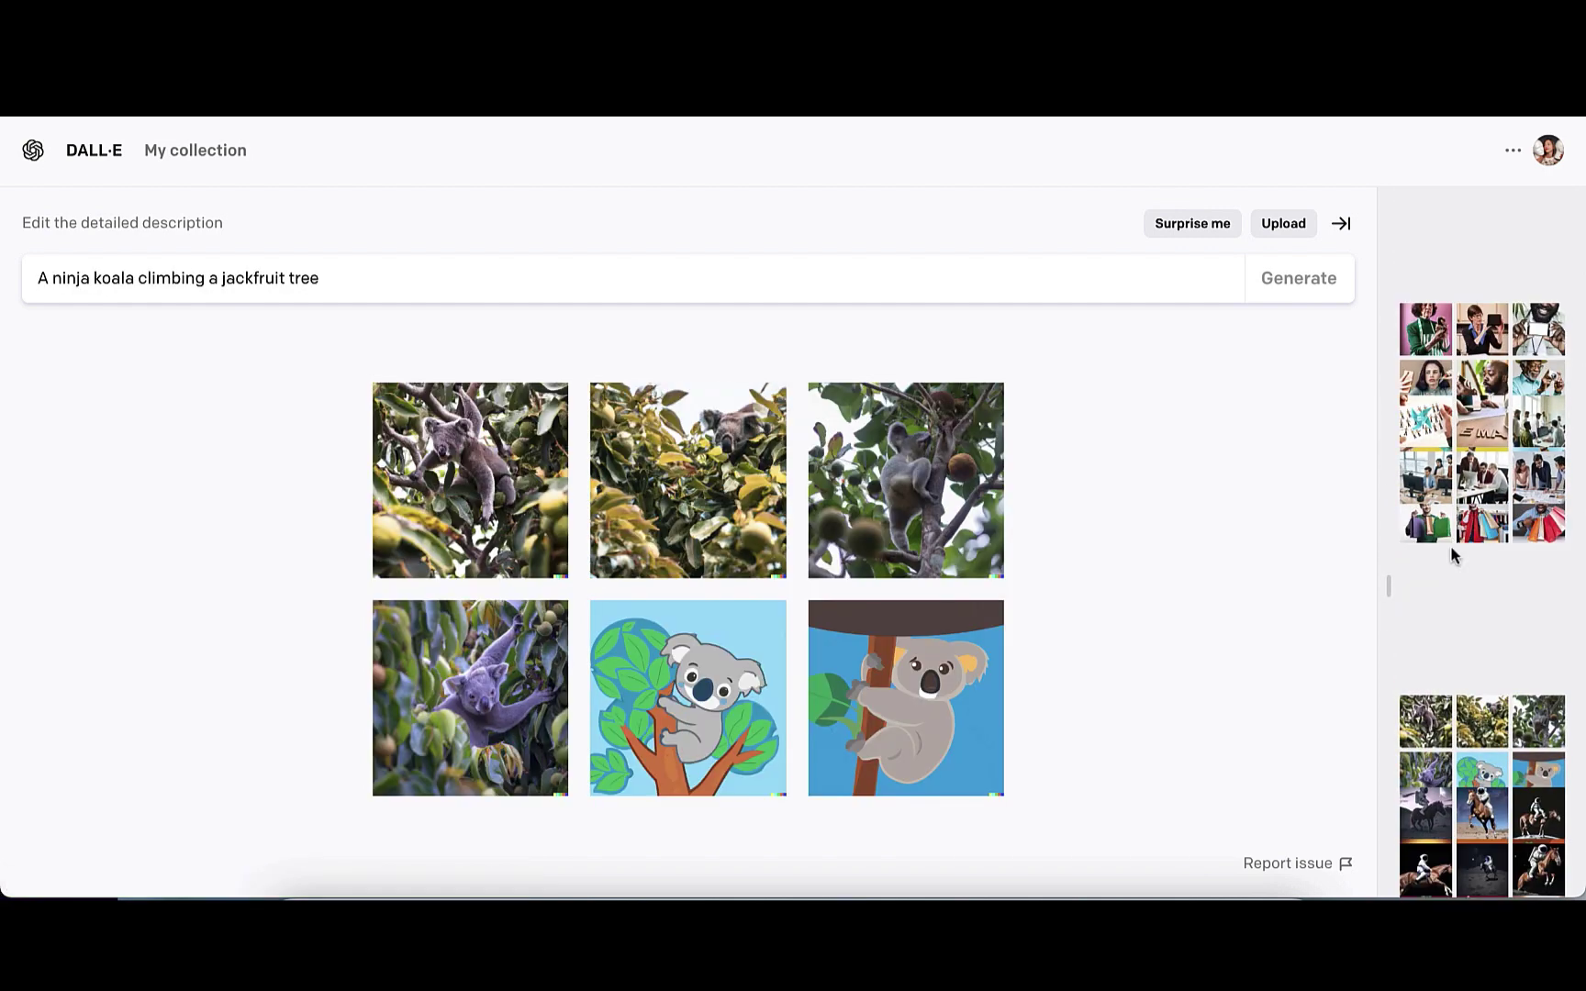
Revisit the horse-riding-astronaut, Kermit, Spherical Cows, robot Icarus and The kiss sets, then edit the prompt
scroll(1472, 680, "down", 3)
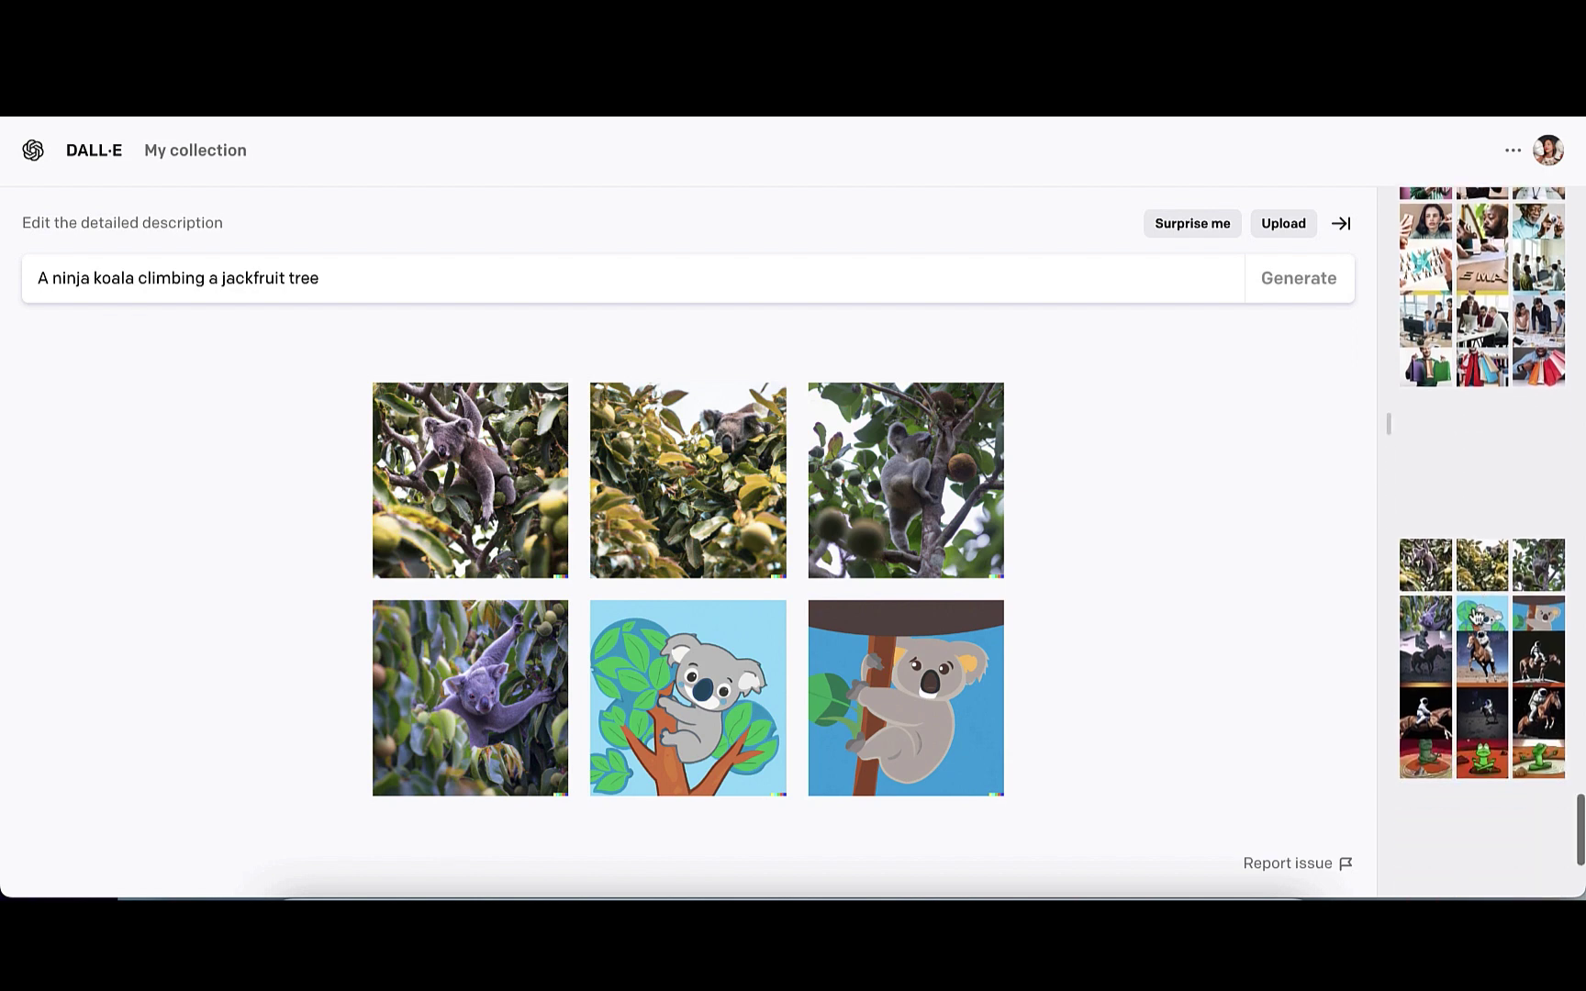
left_click(1469, 708)
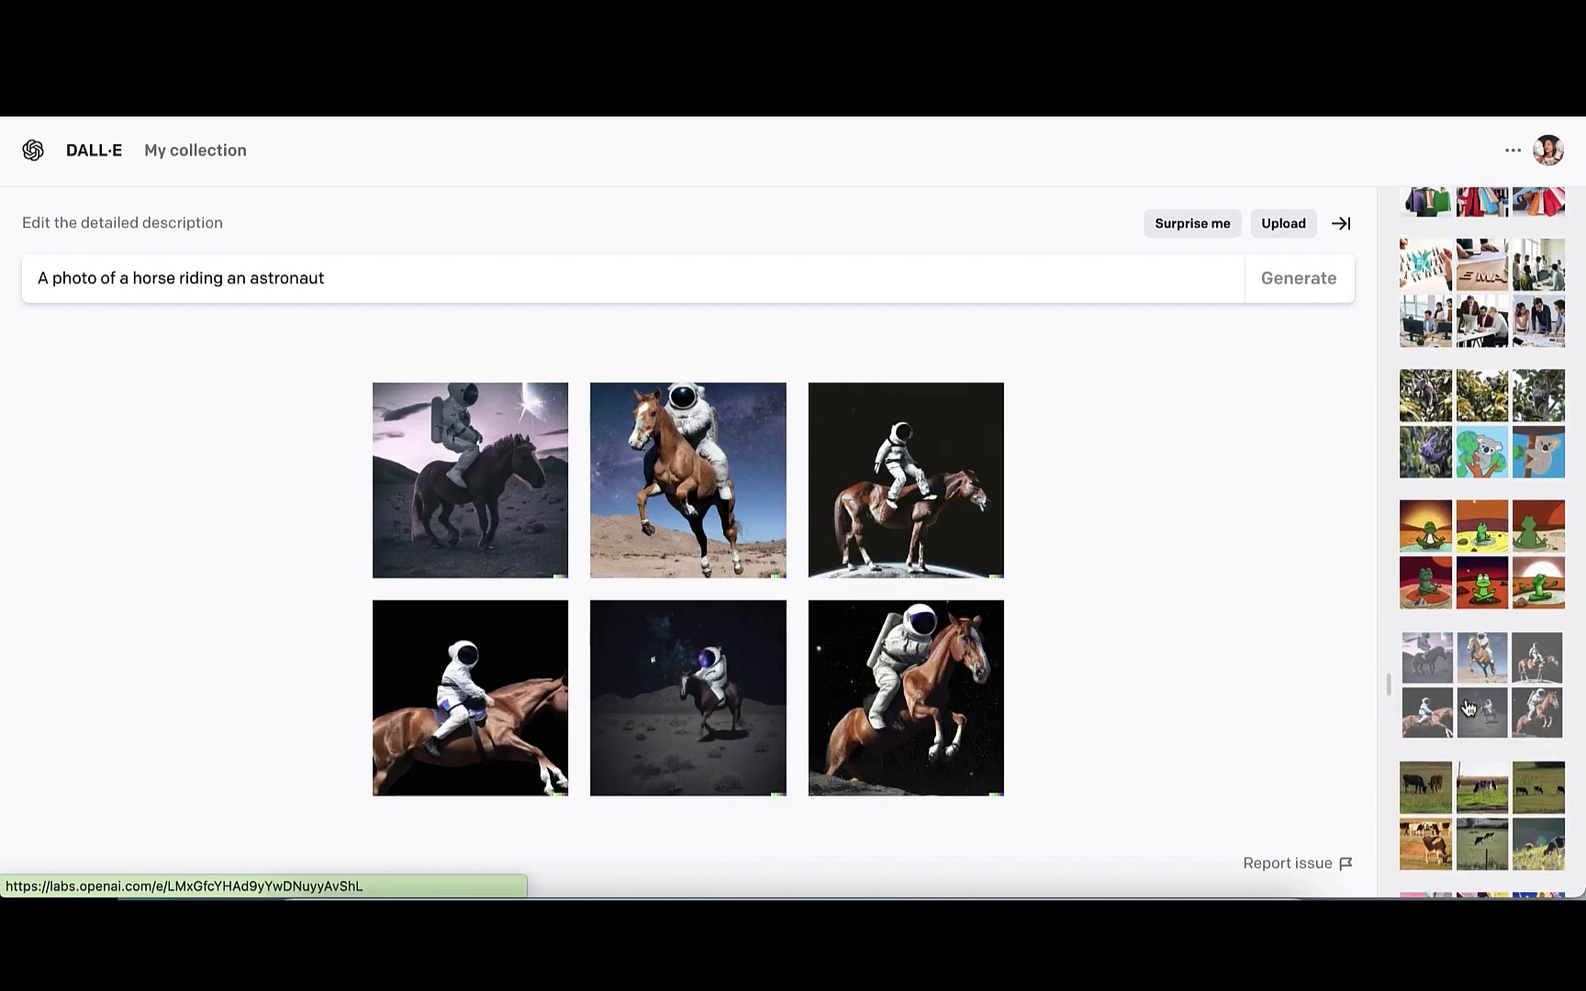
left_click(1482, 459)
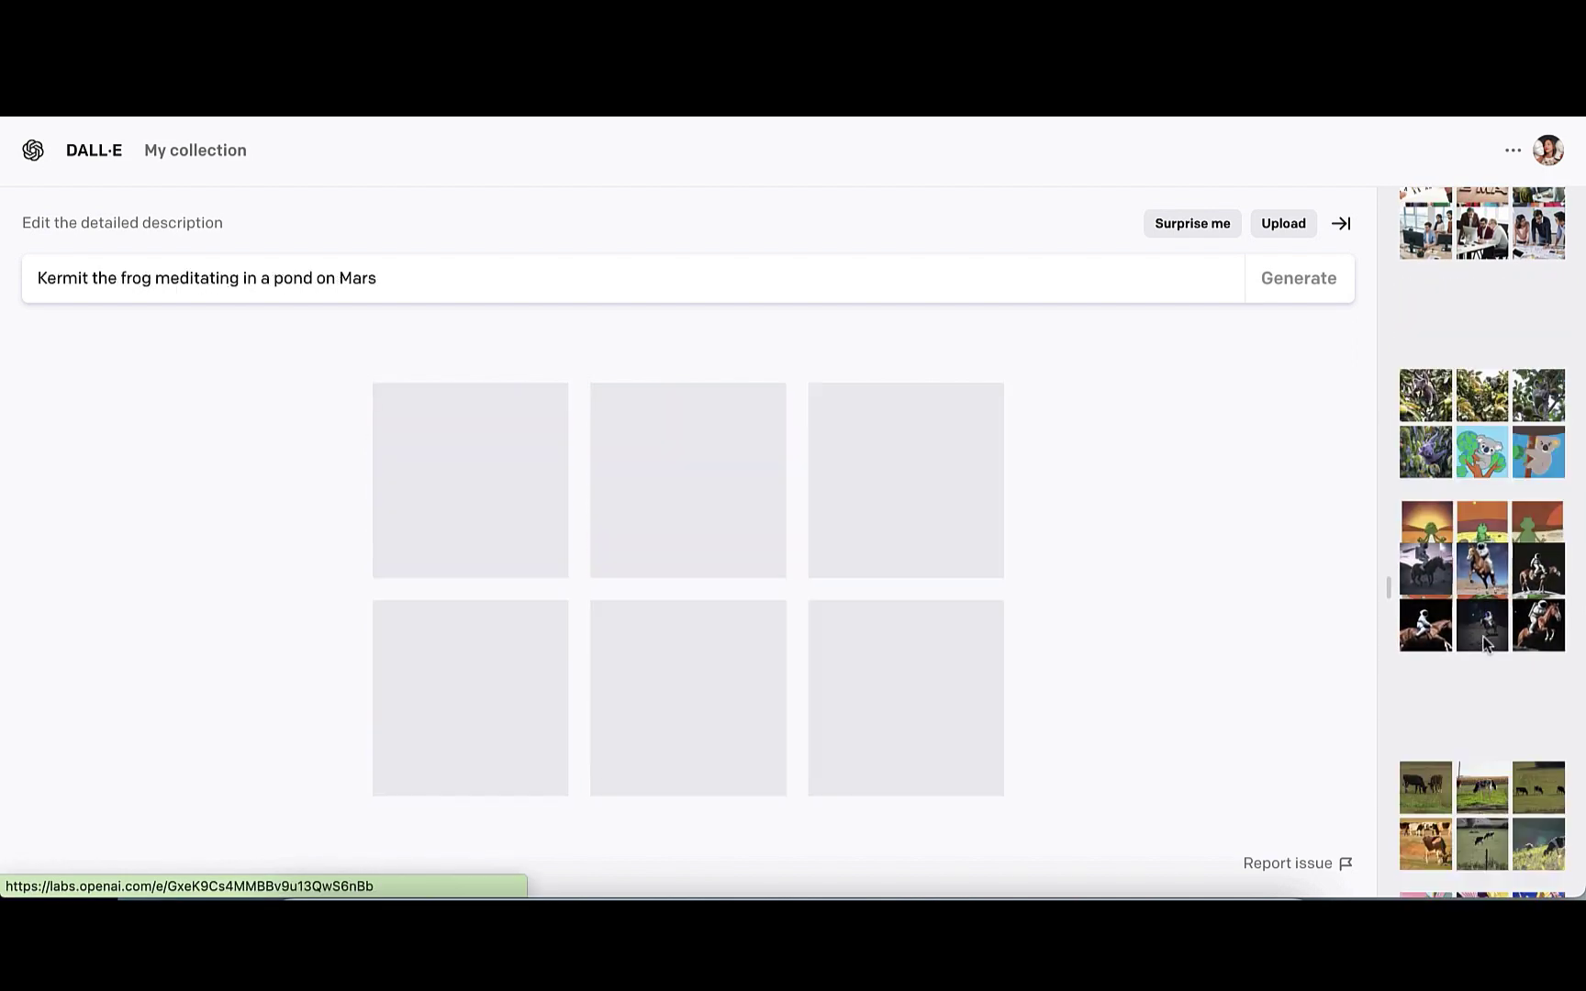
scroll(1486, 647, "down", 3)
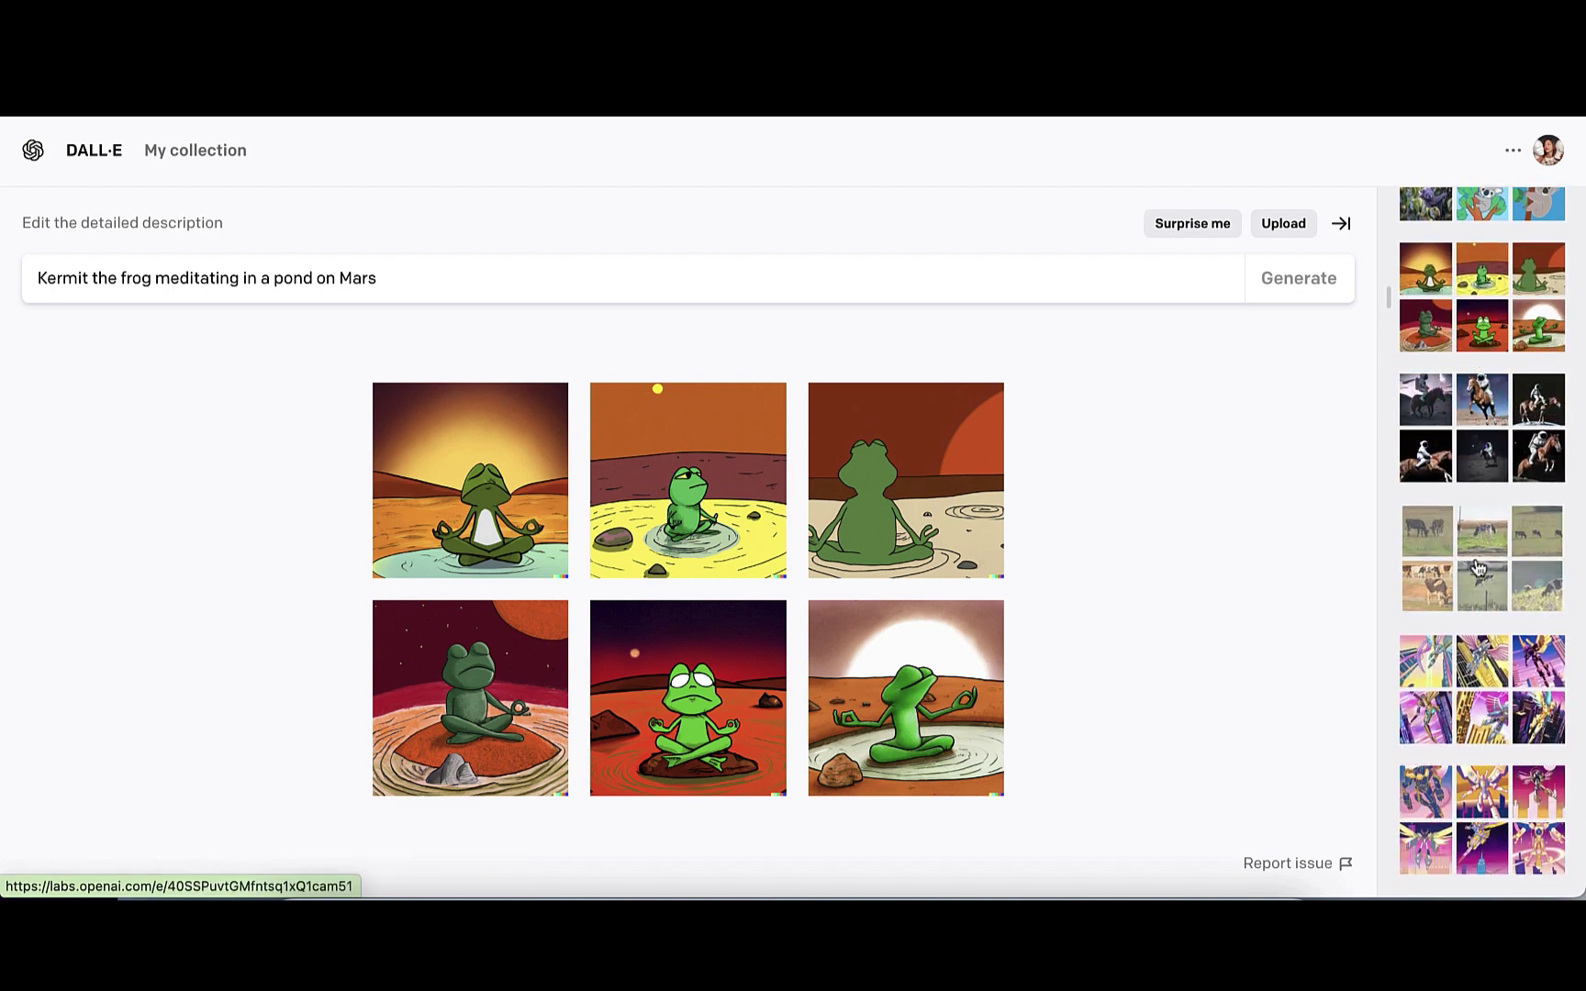
left_click(1477, 567)
left_click(1506, 702)
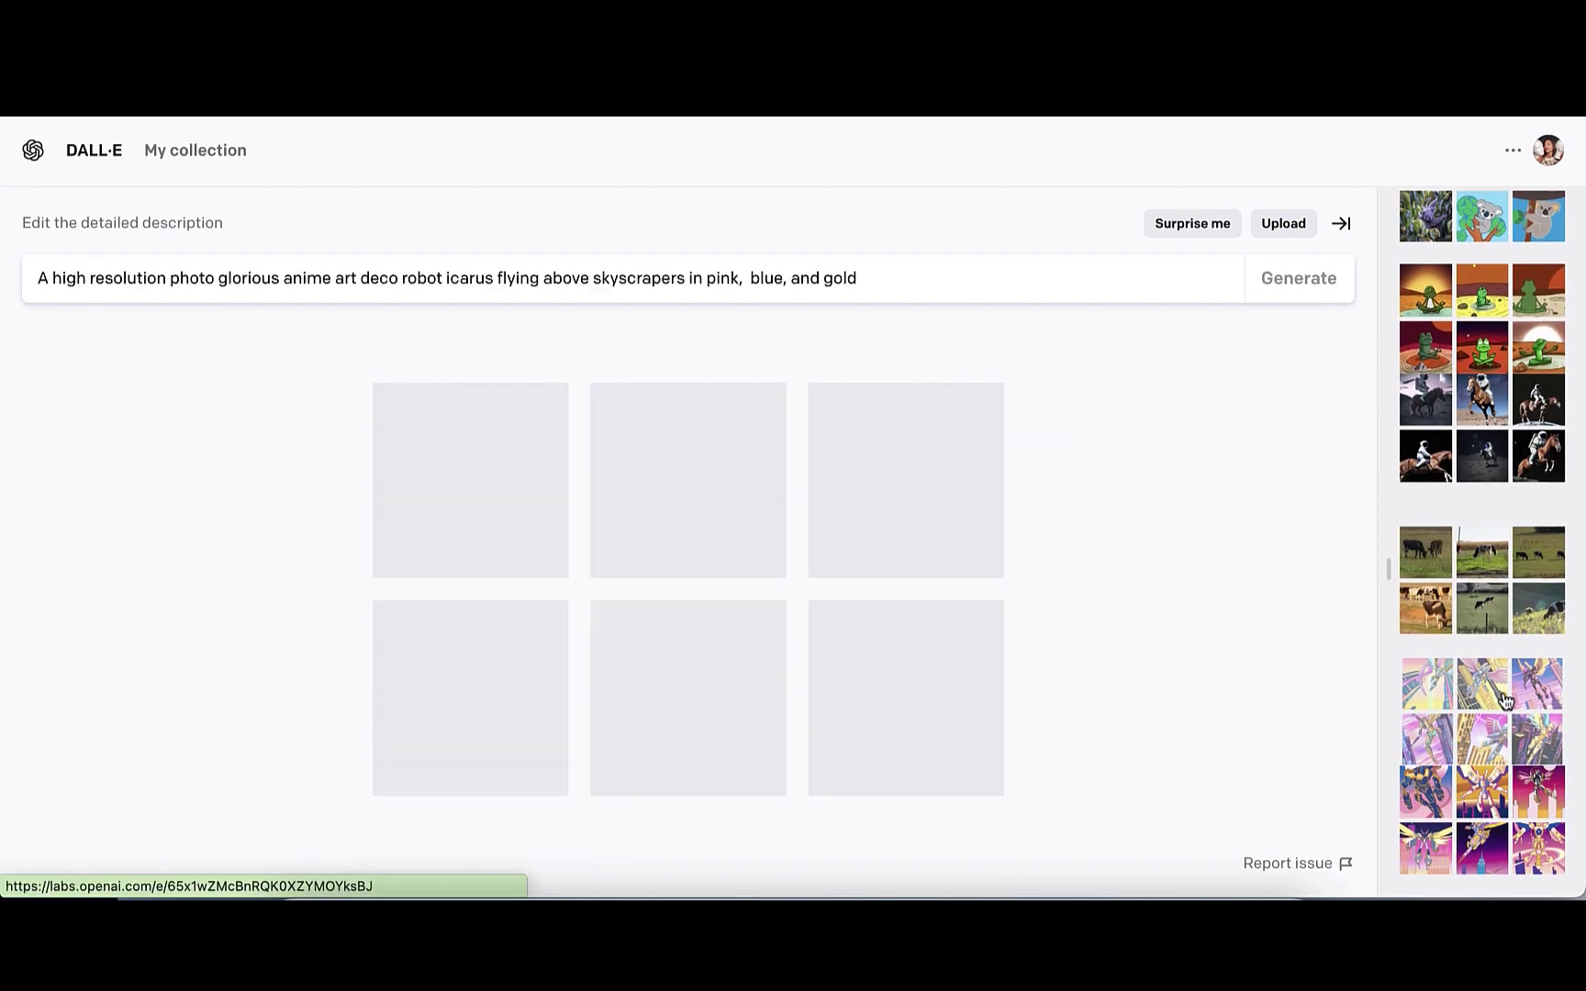
scroll(1502, 551, "up", 10)
left_click(1521, 323)
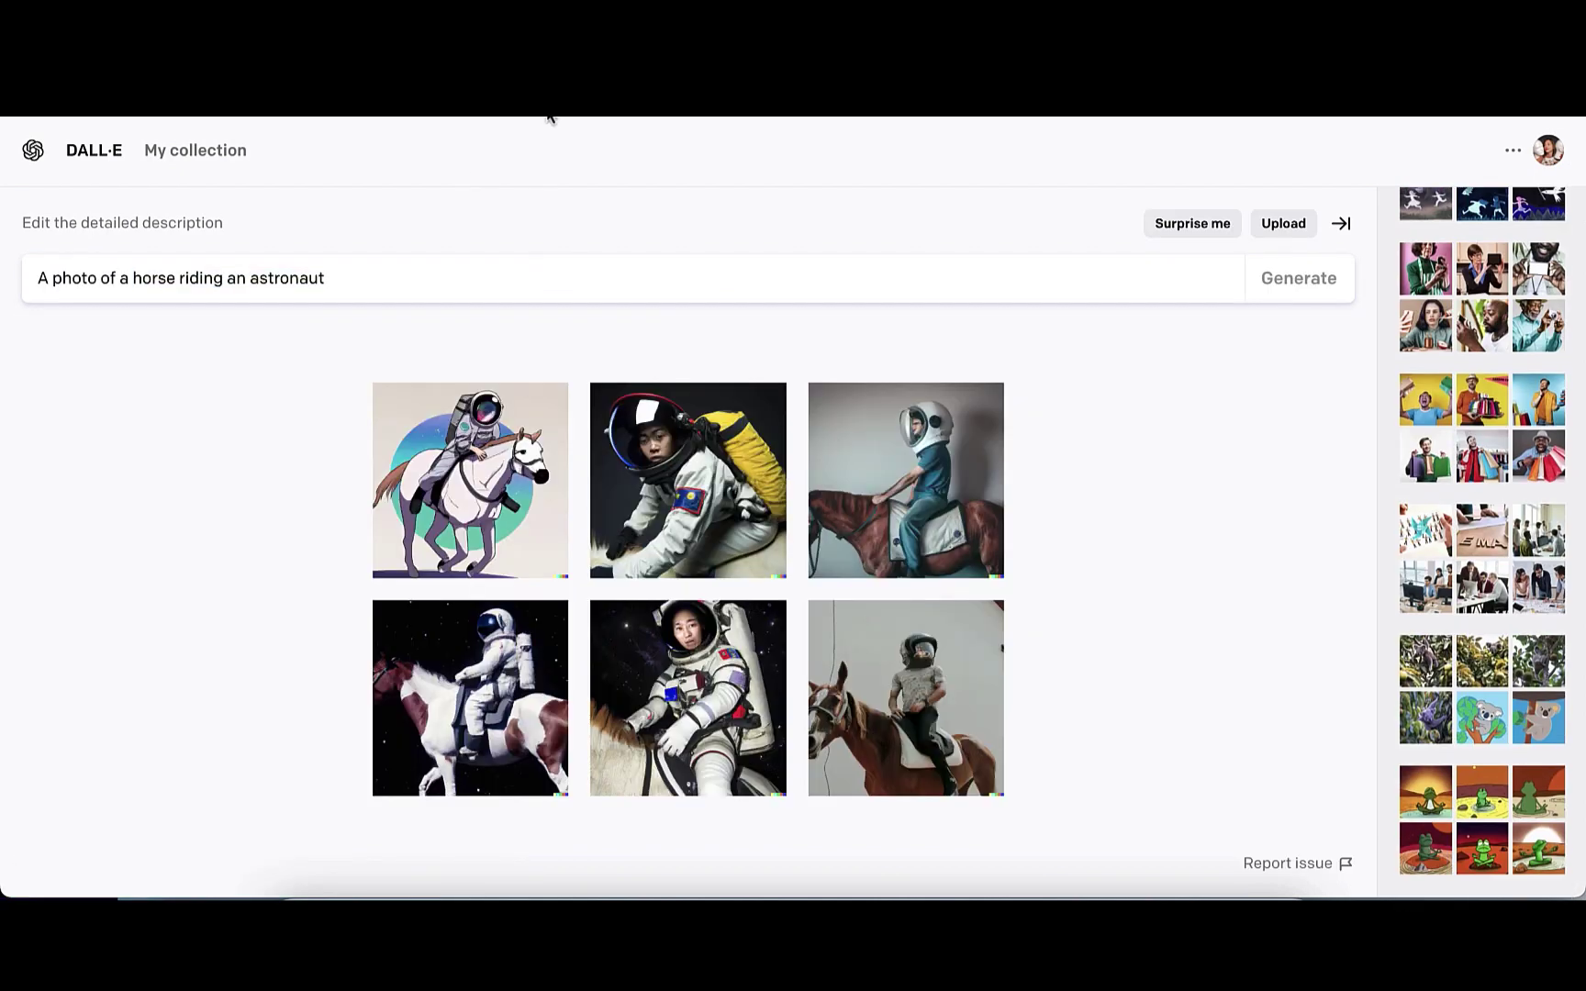
left_click(178, 281)
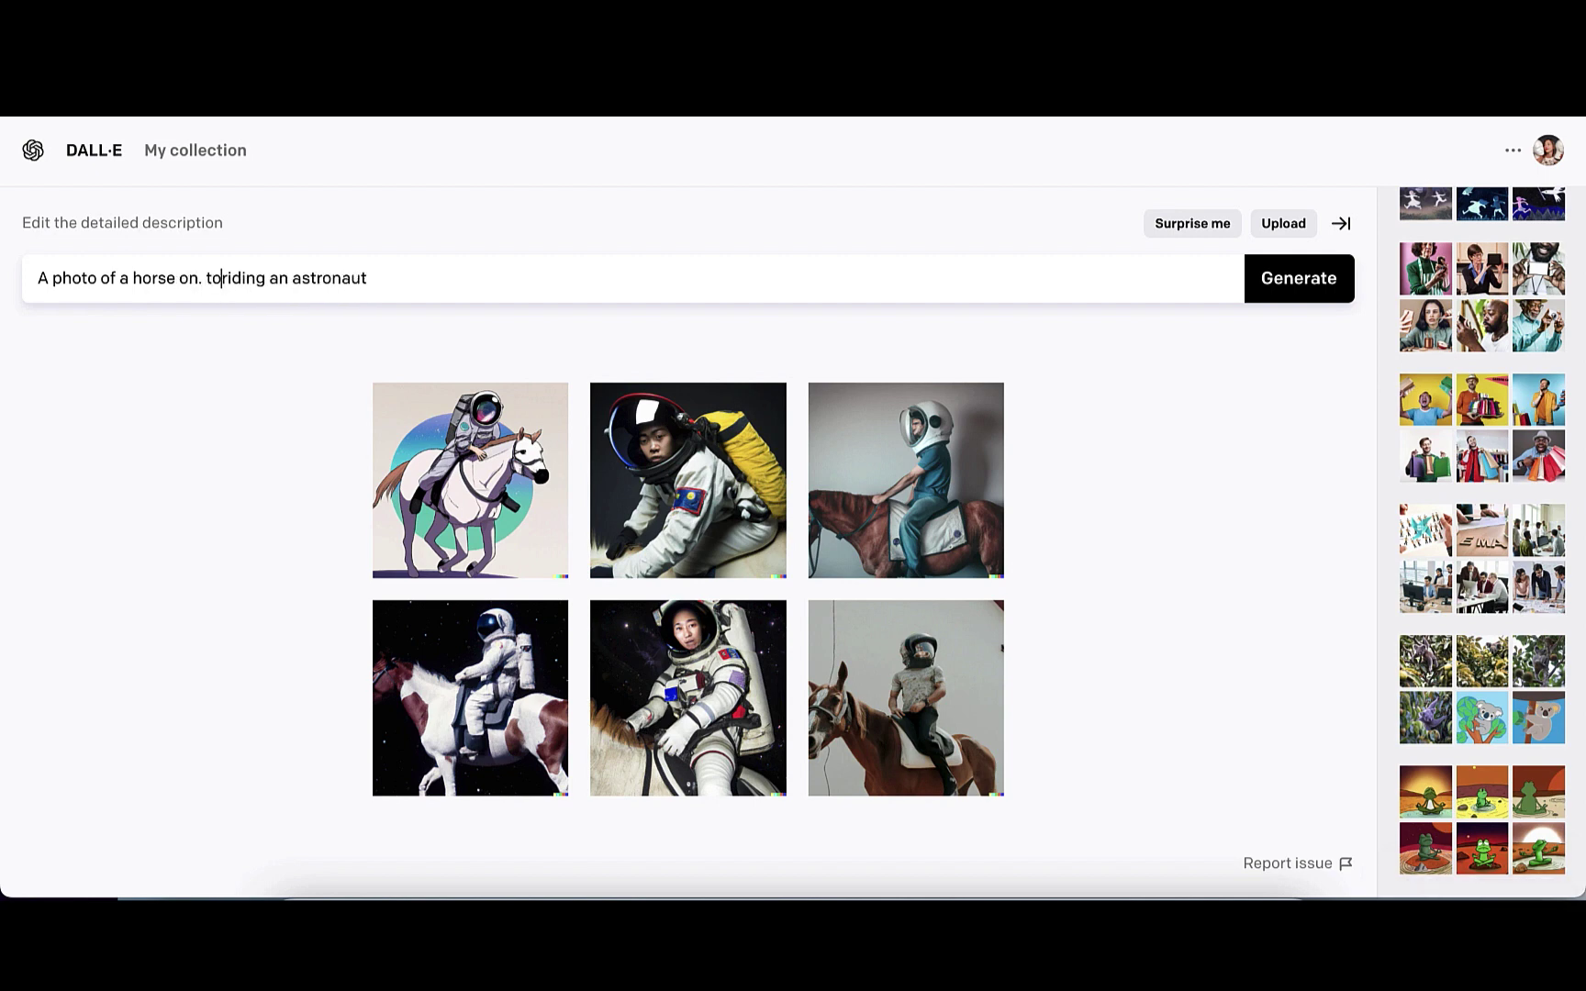
Change 'riding' to 'on top of' and add that the horse rides the saddled astronaut
type("of")
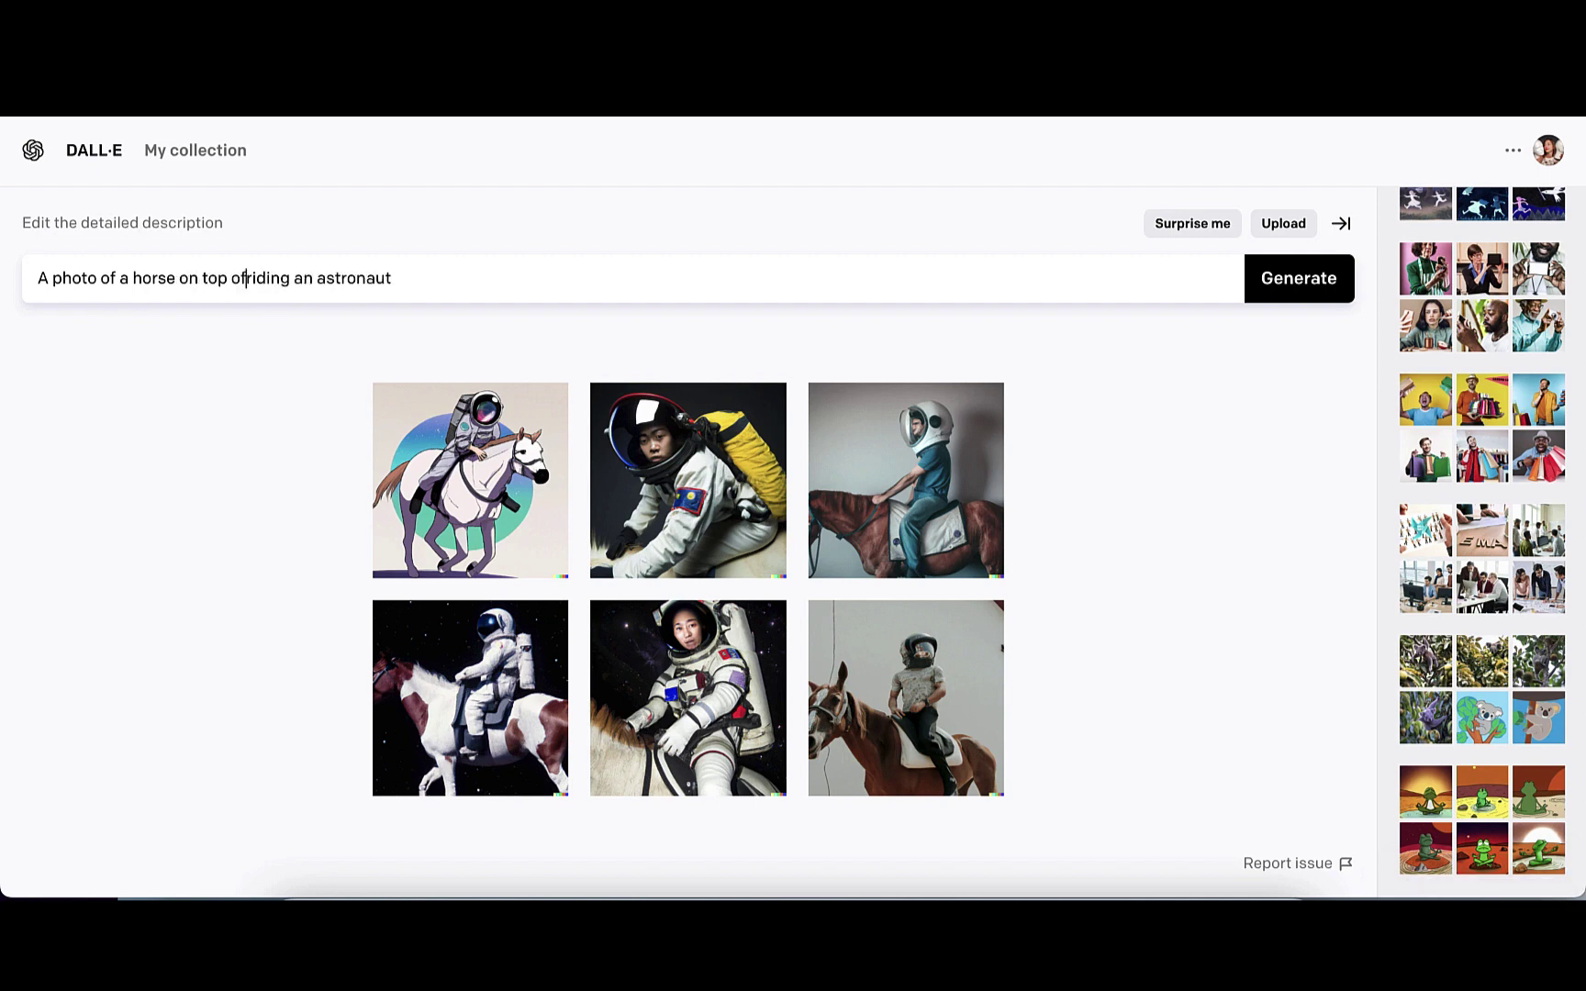
key("shift+Right")
key("shift+Right")
key("shift+Right")
key("shift+Right")
key("shift+Right")
key("shift+Right")
key("shift+Right")
key("BackSpace")
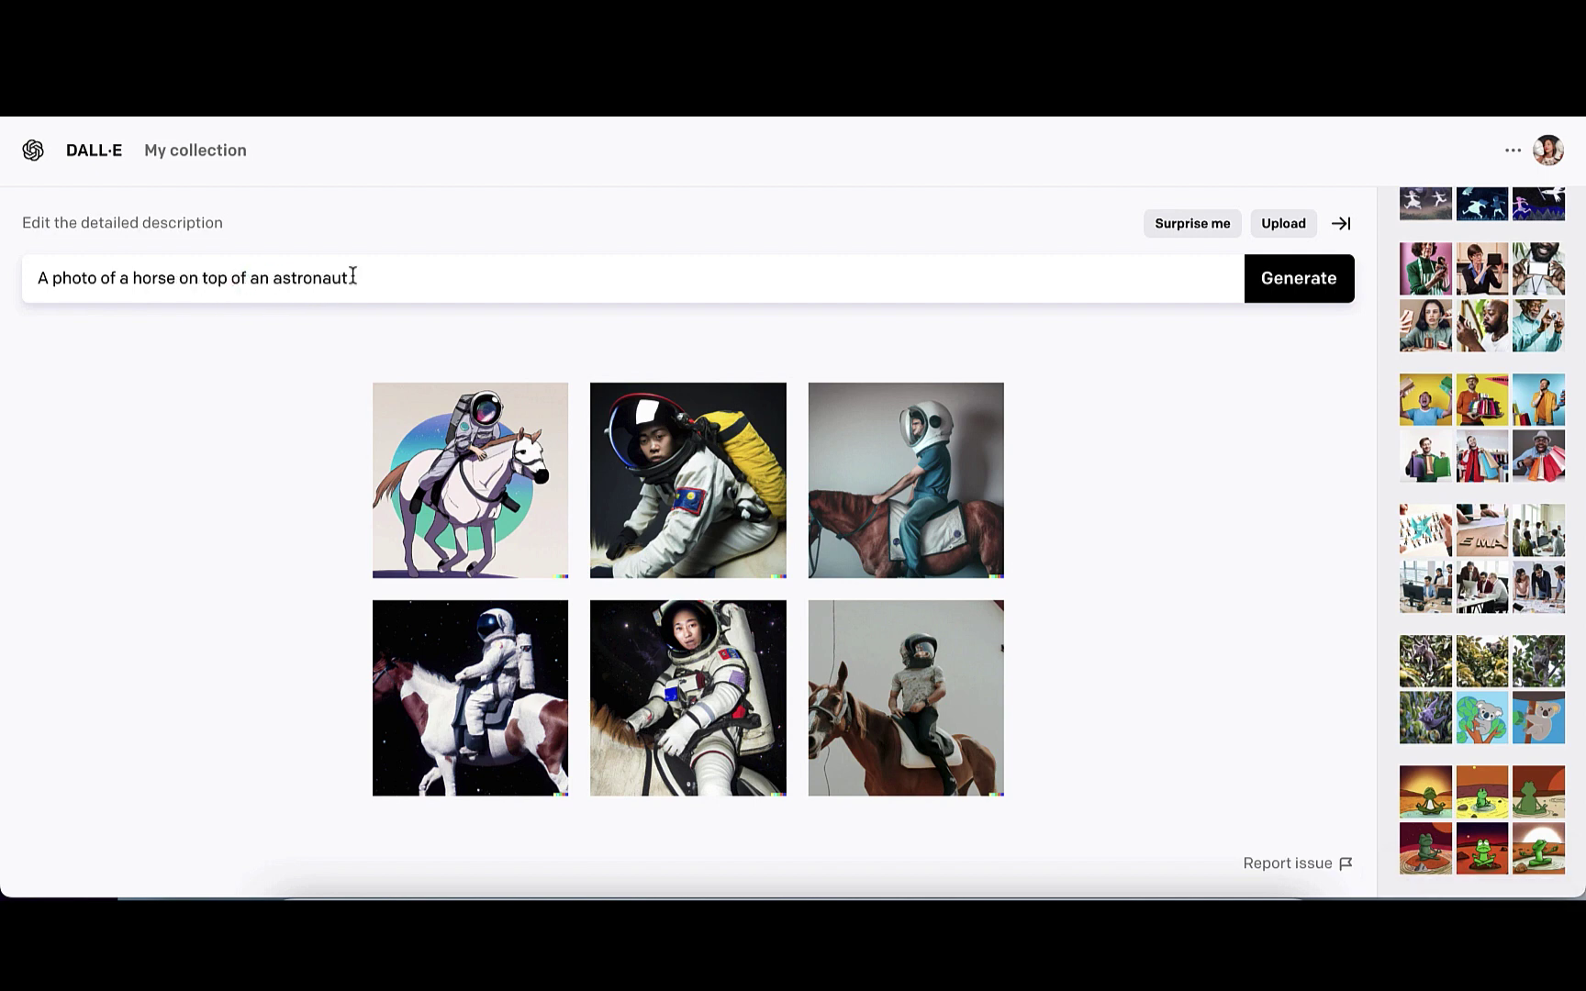
type("riding the astronaut")
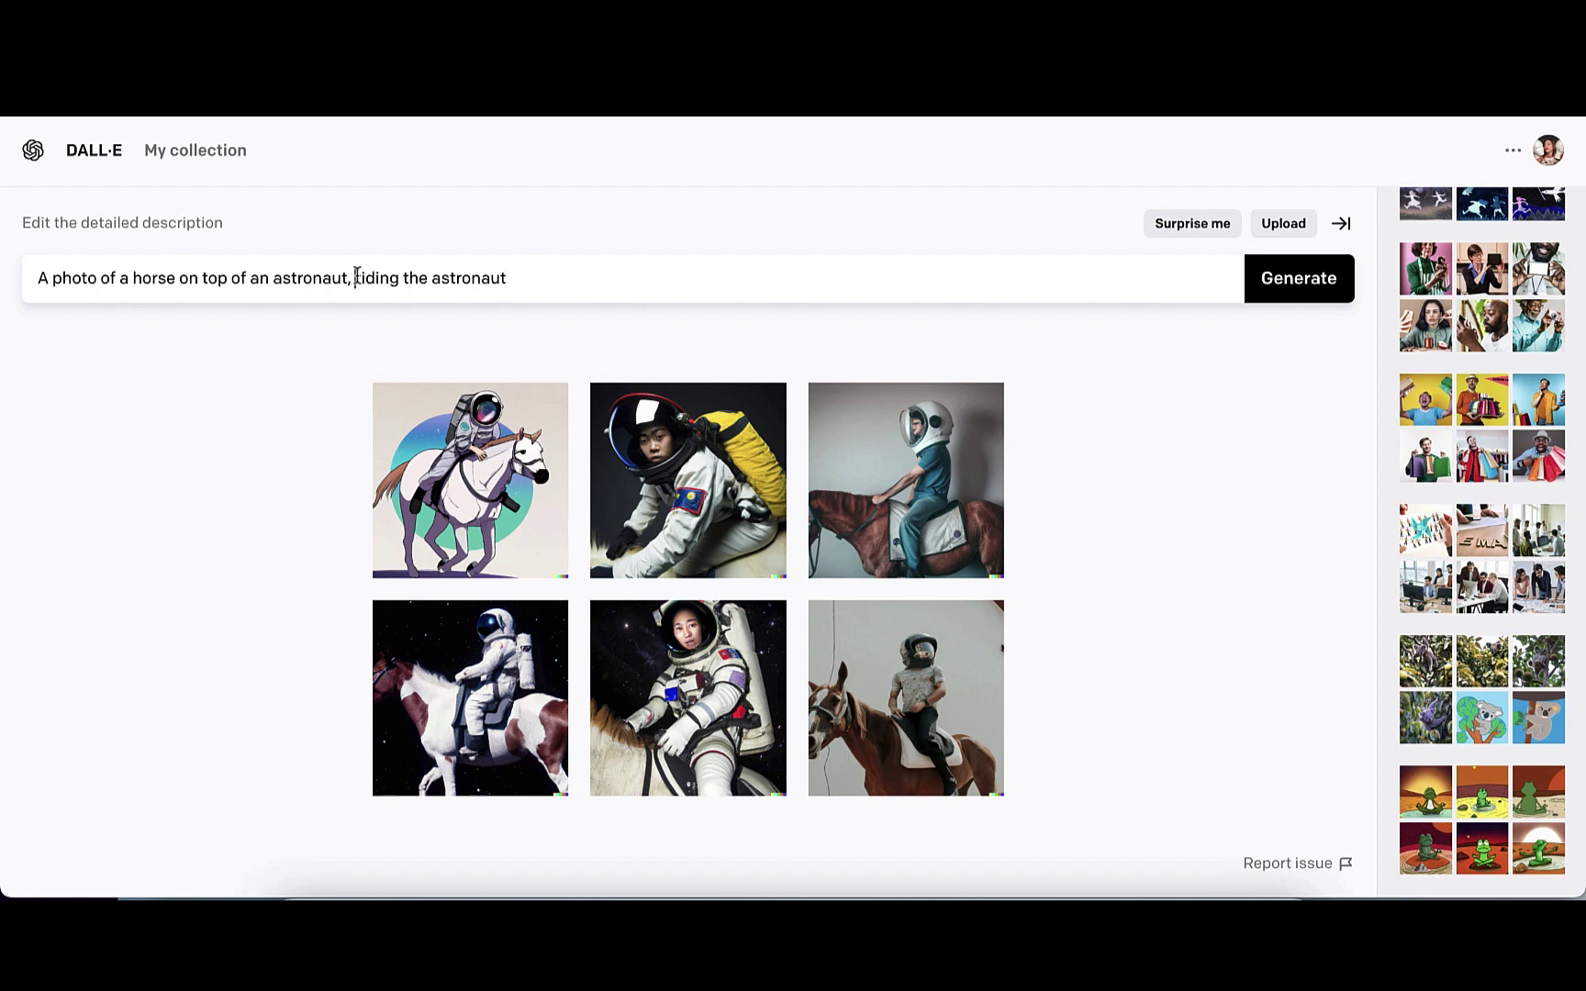
type("he horse is ")
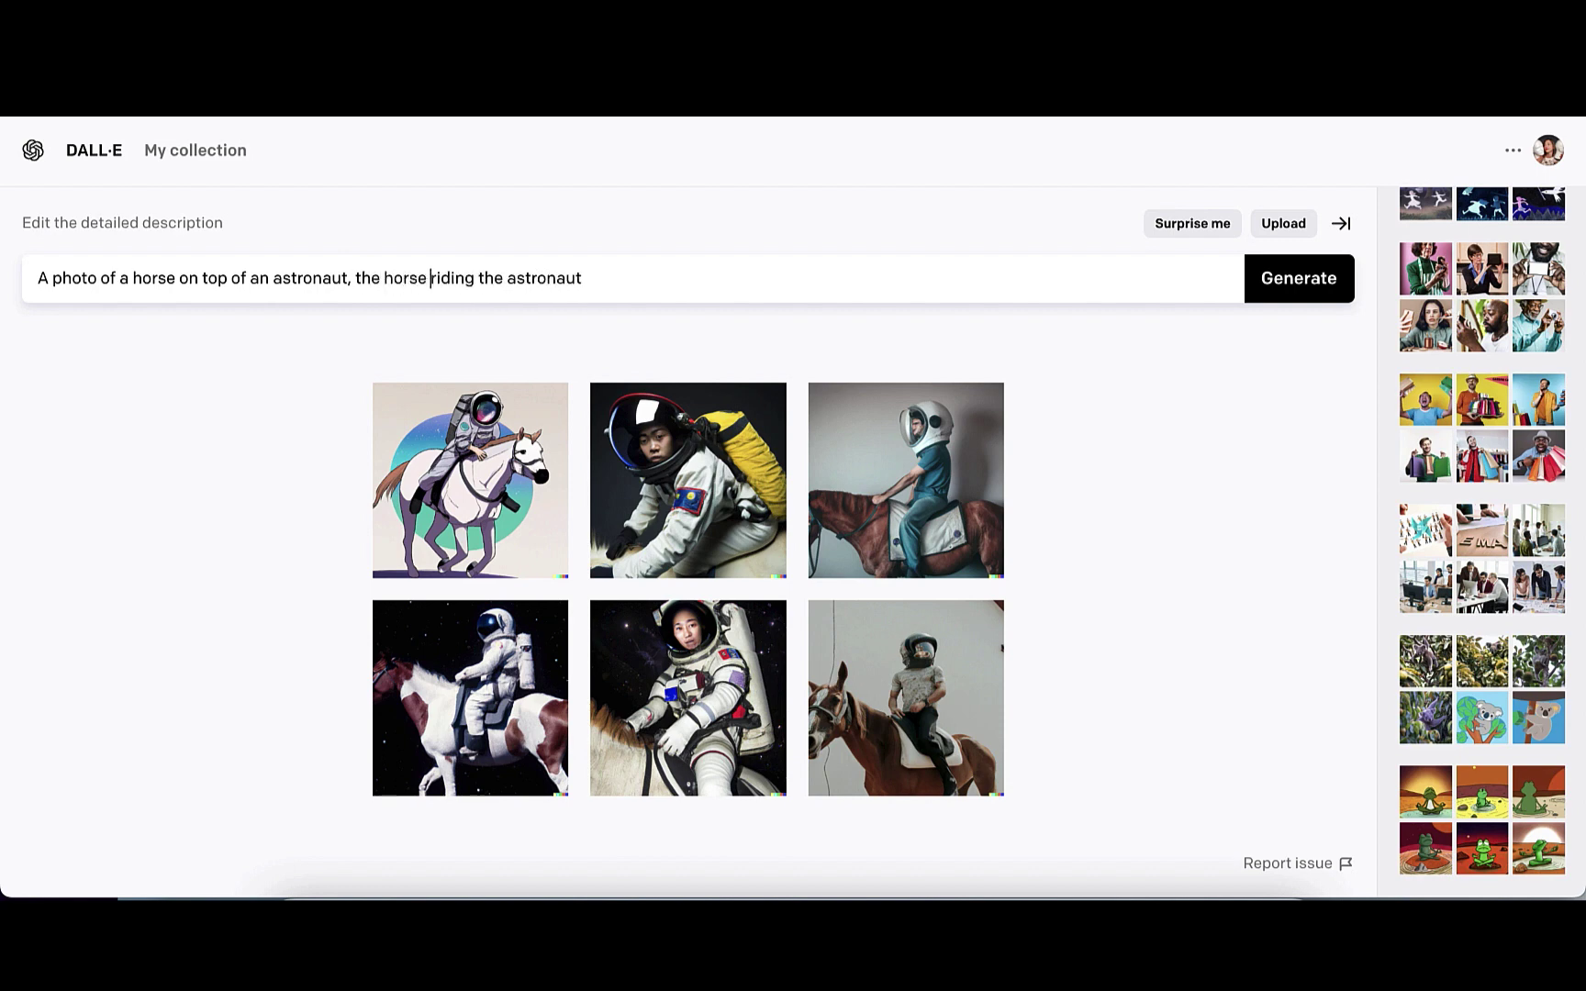
type(" the ")
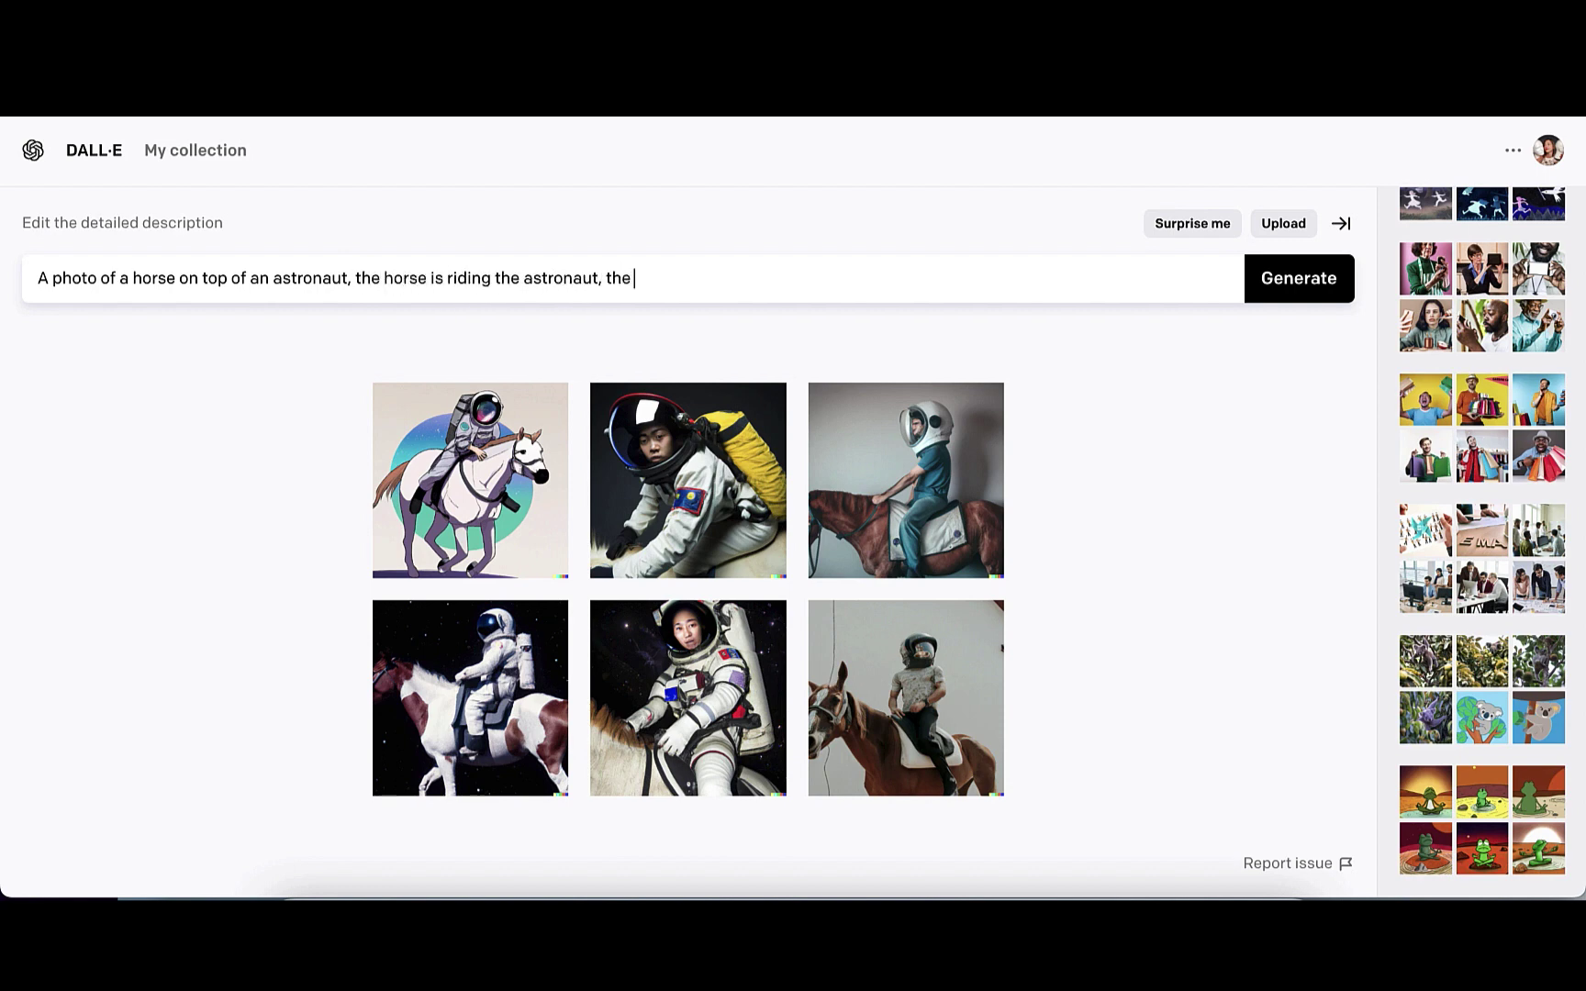
type("astronaut has a saddle")
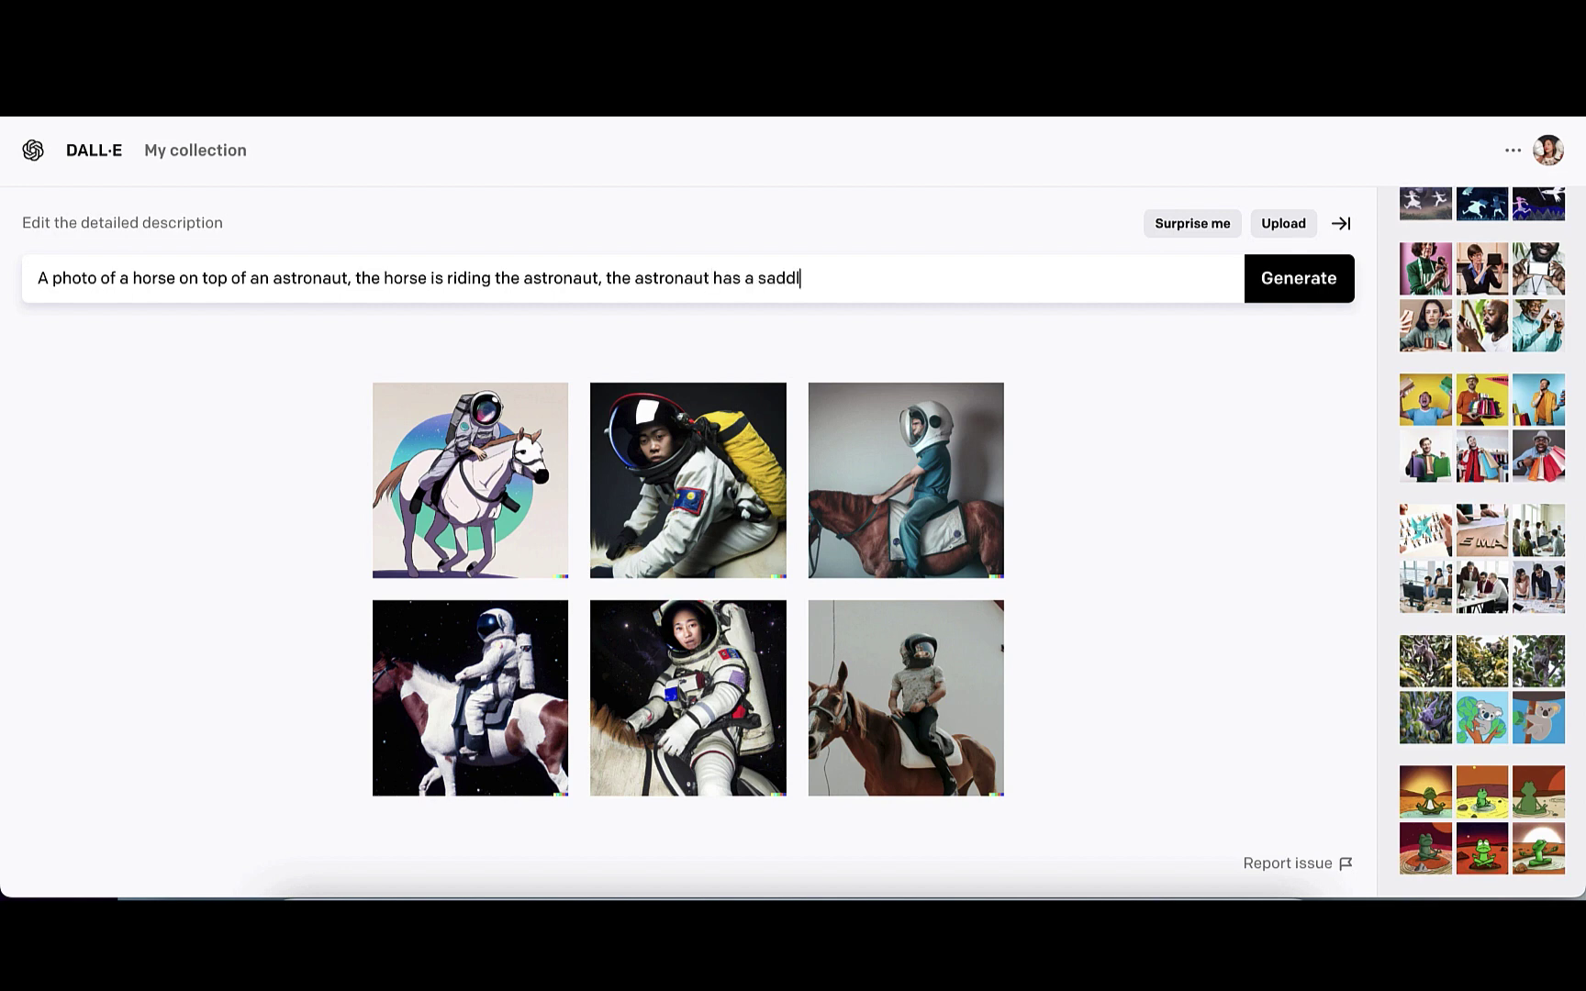
double_click(723, 278)
type("is wearing")
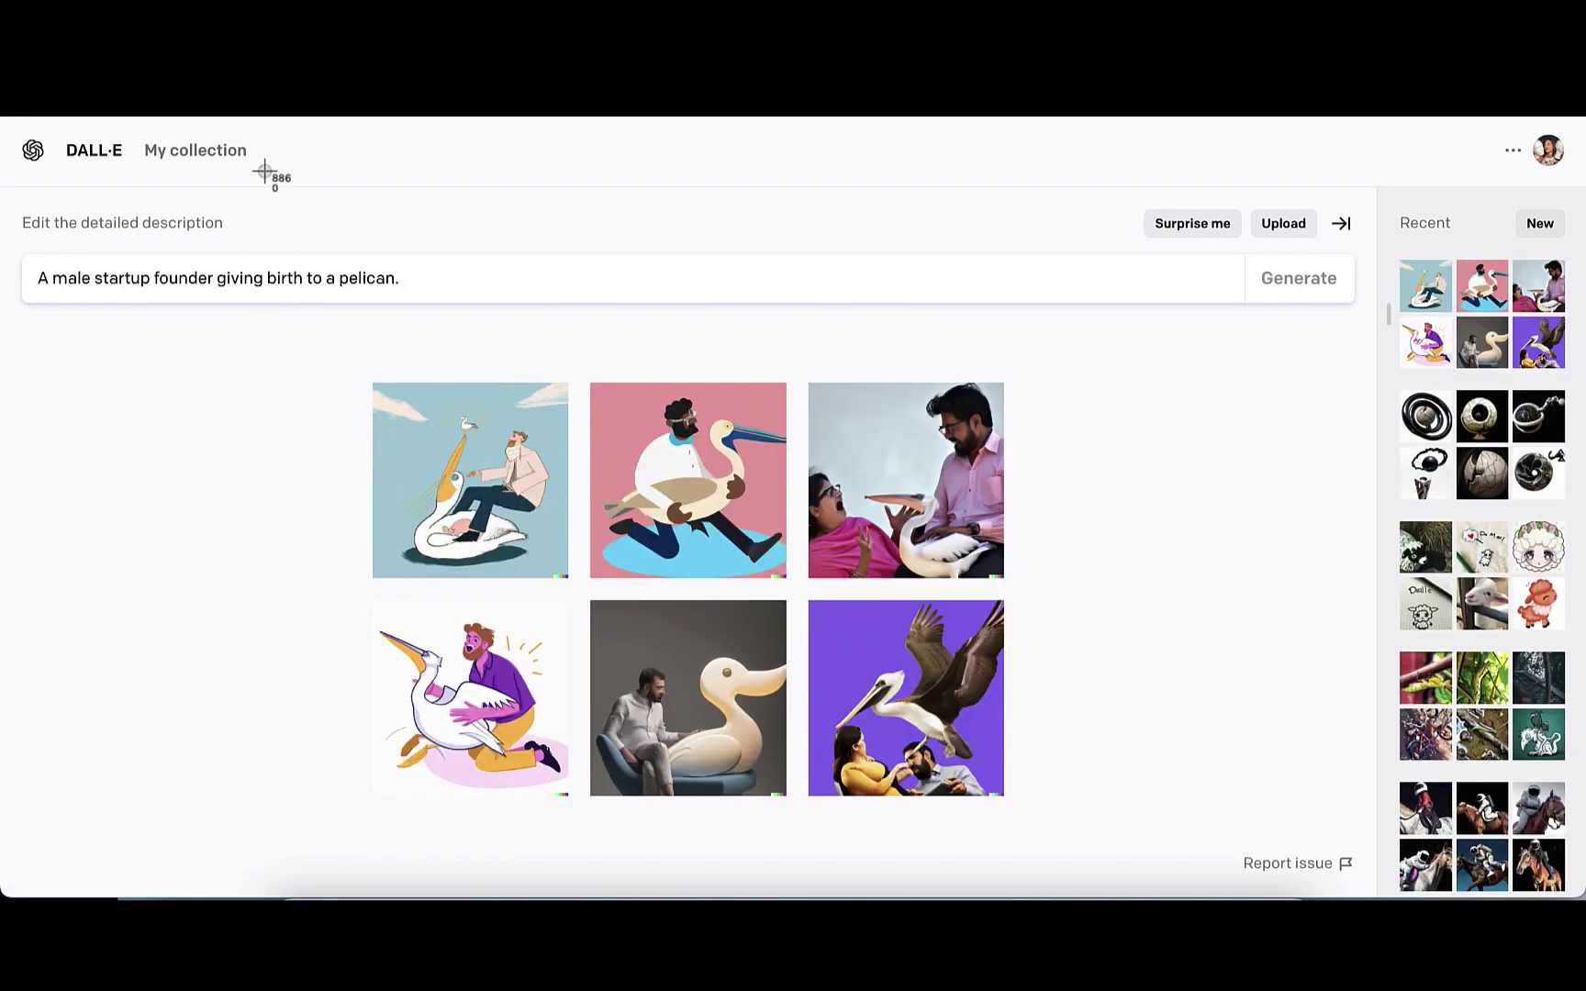
View the first pelican image and the next four at full size, then return to the grid
left_click(433, 548)
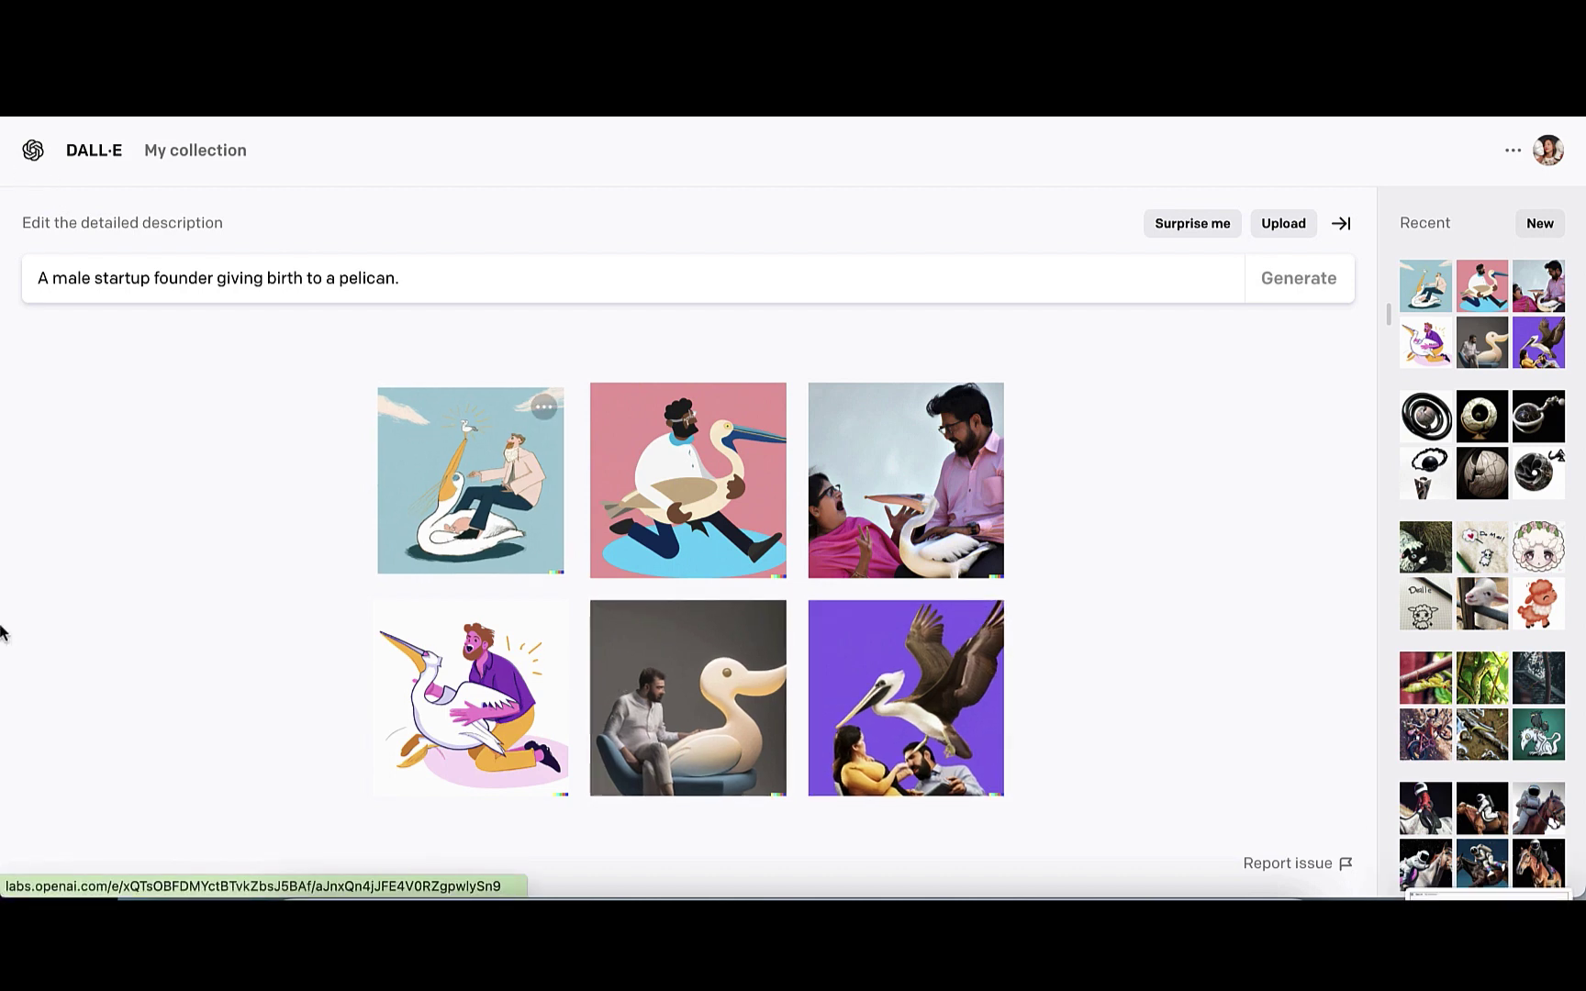
key("Right")
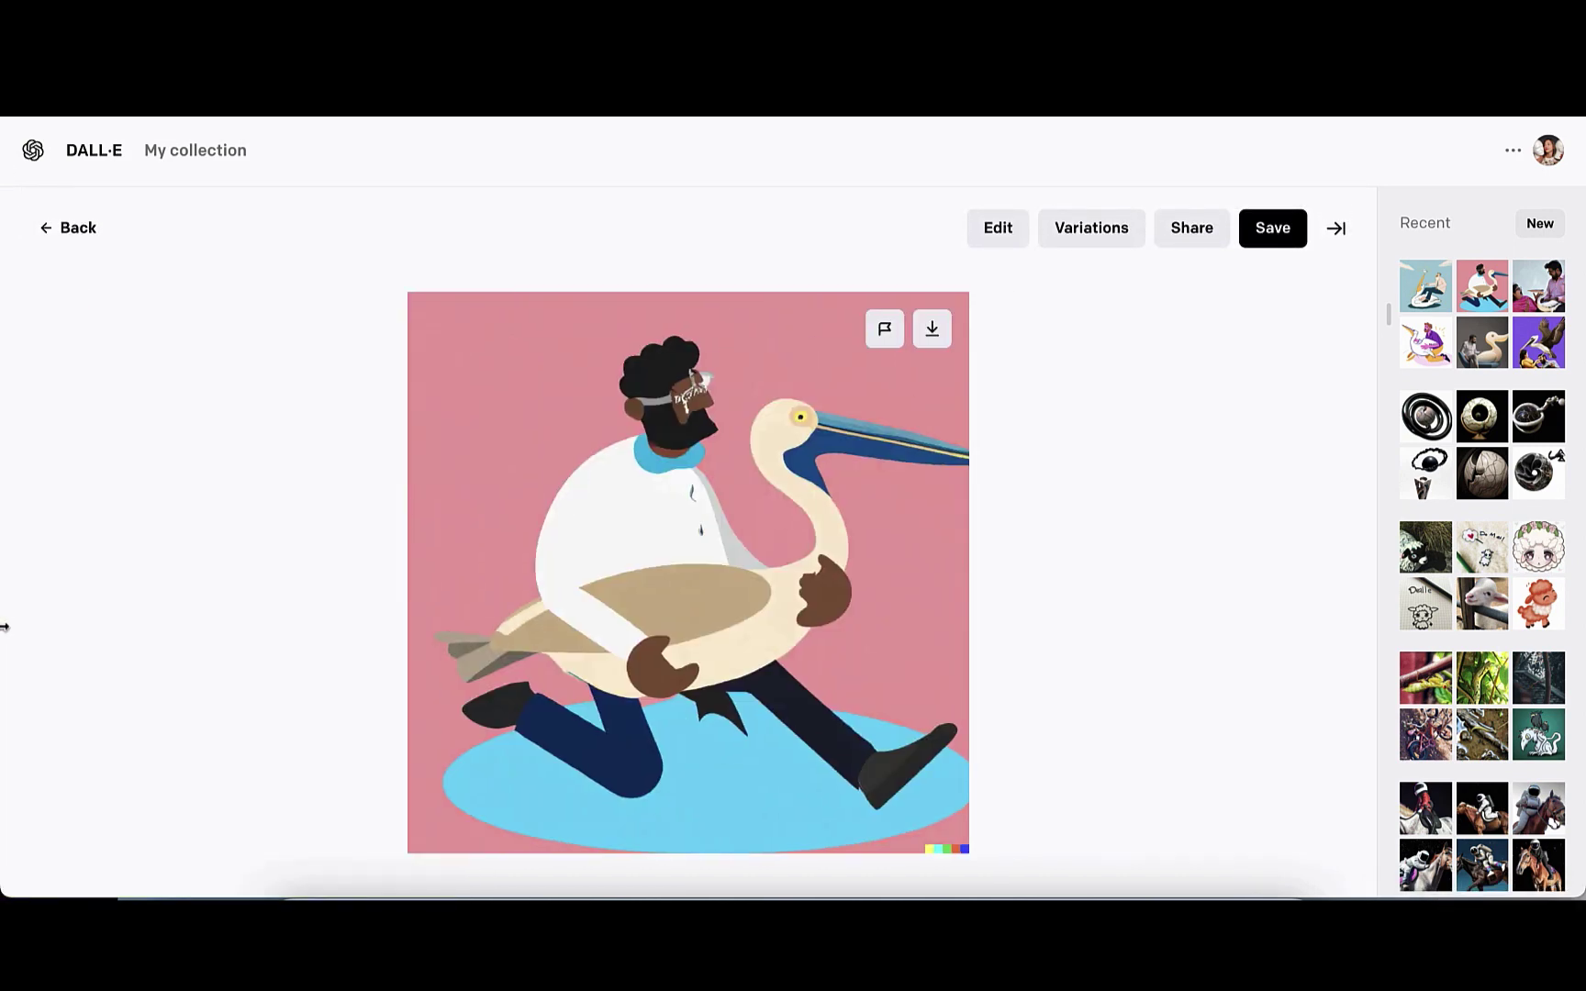
key("Right")
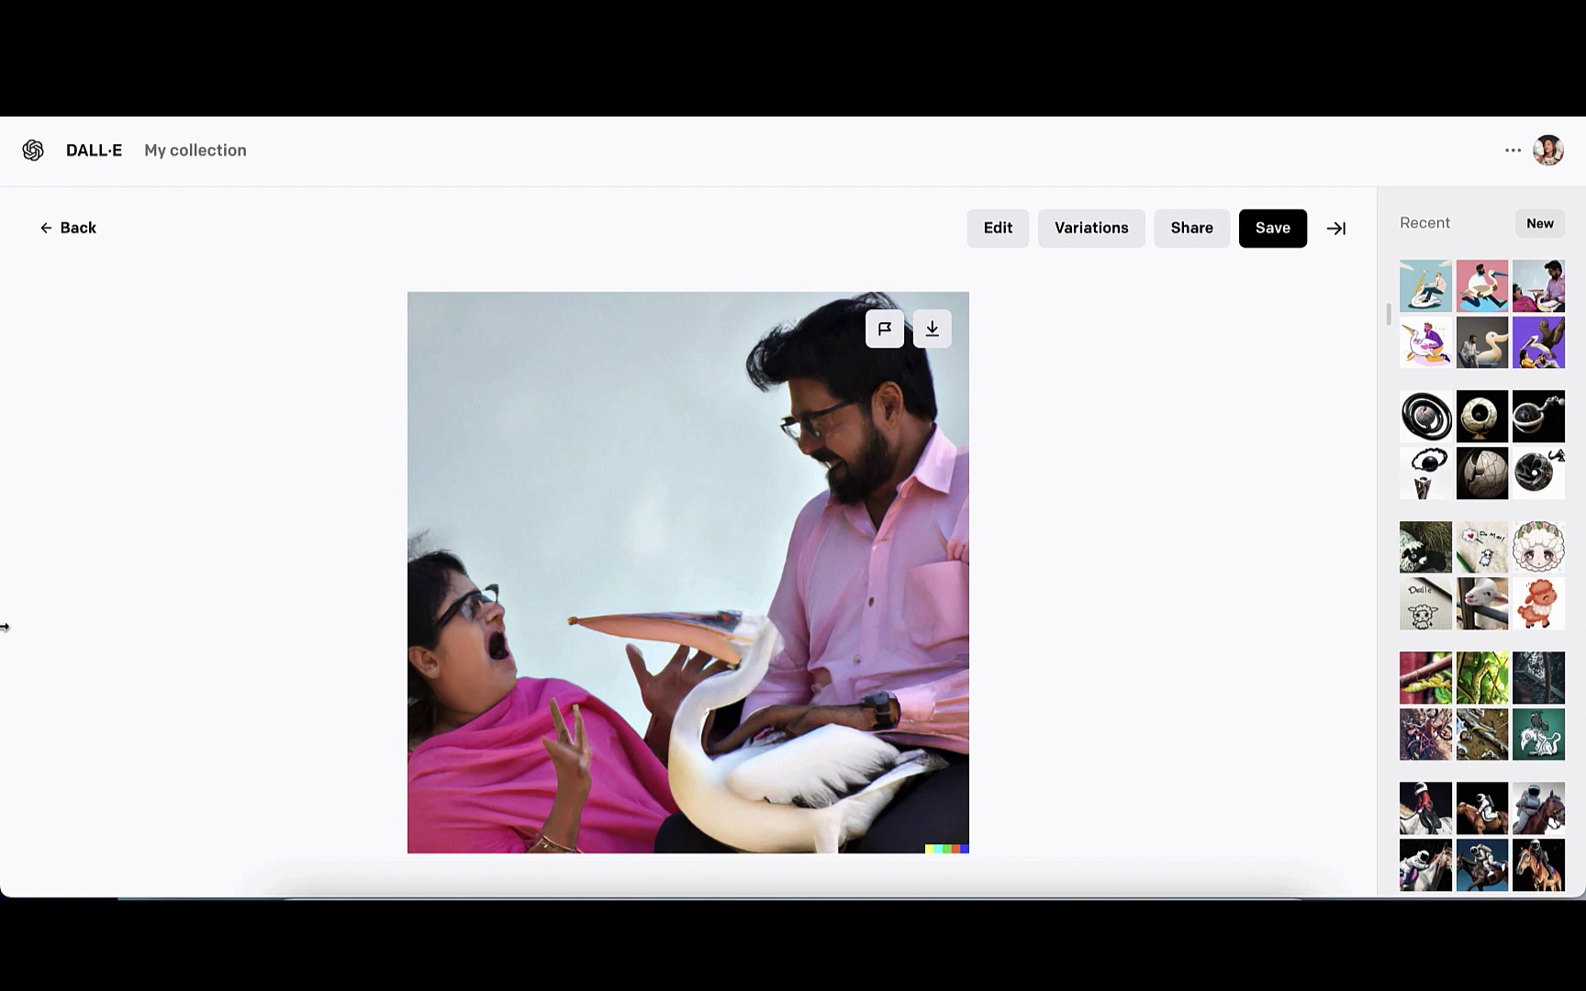
key("Right")
key("Right")
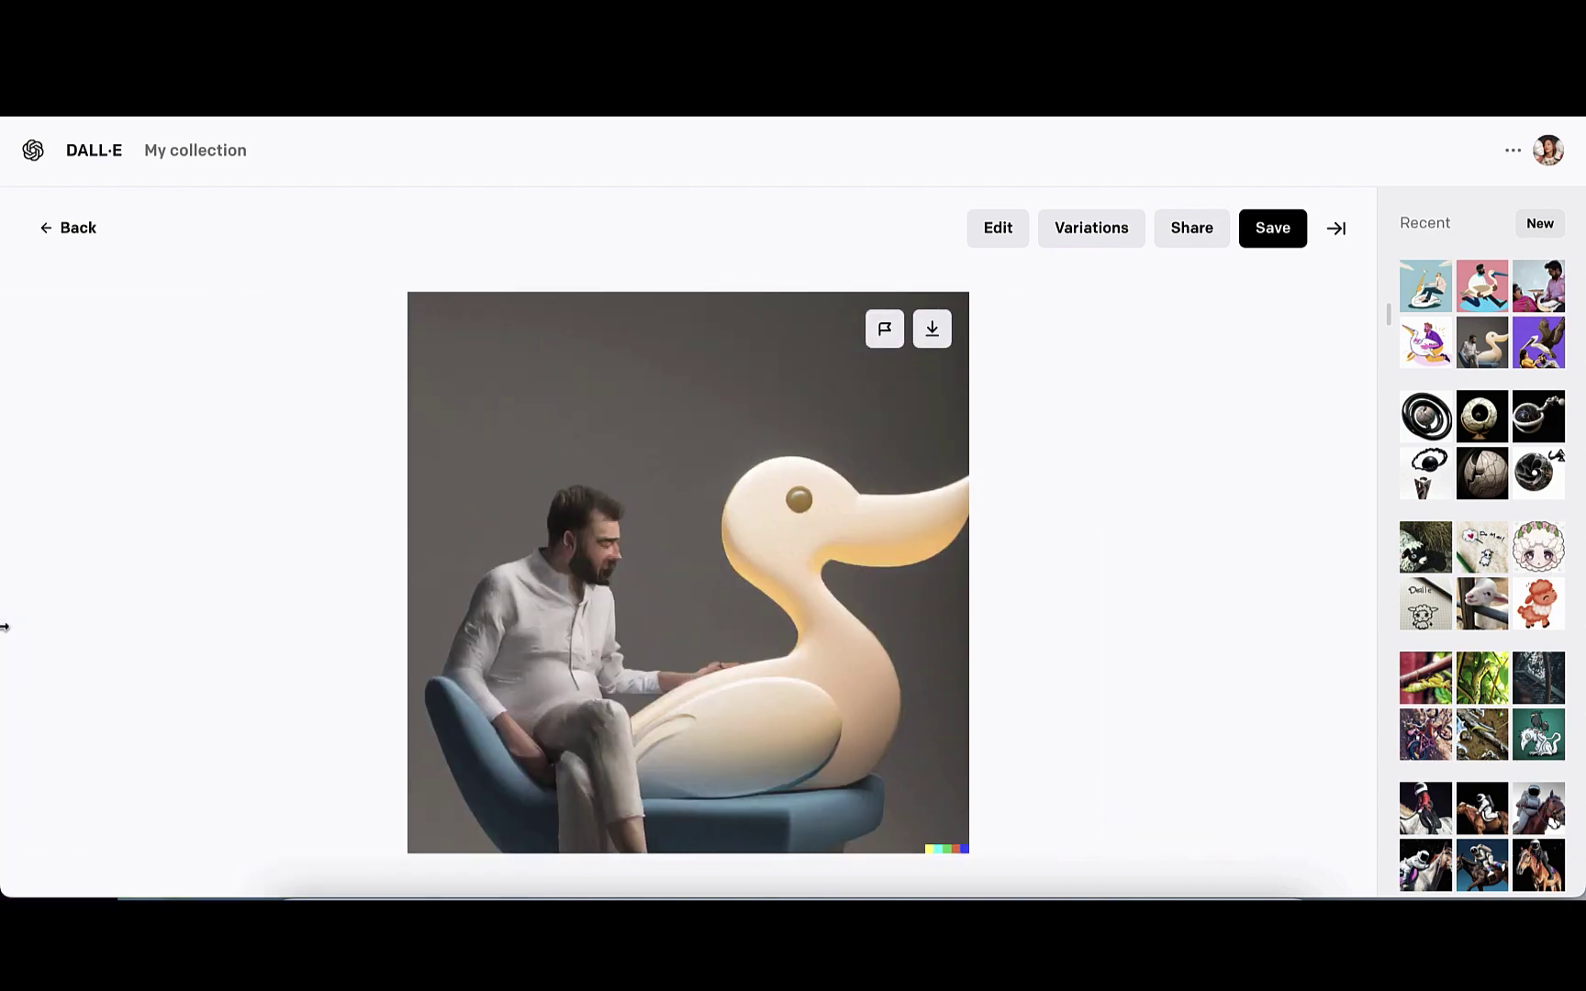
key("Right")
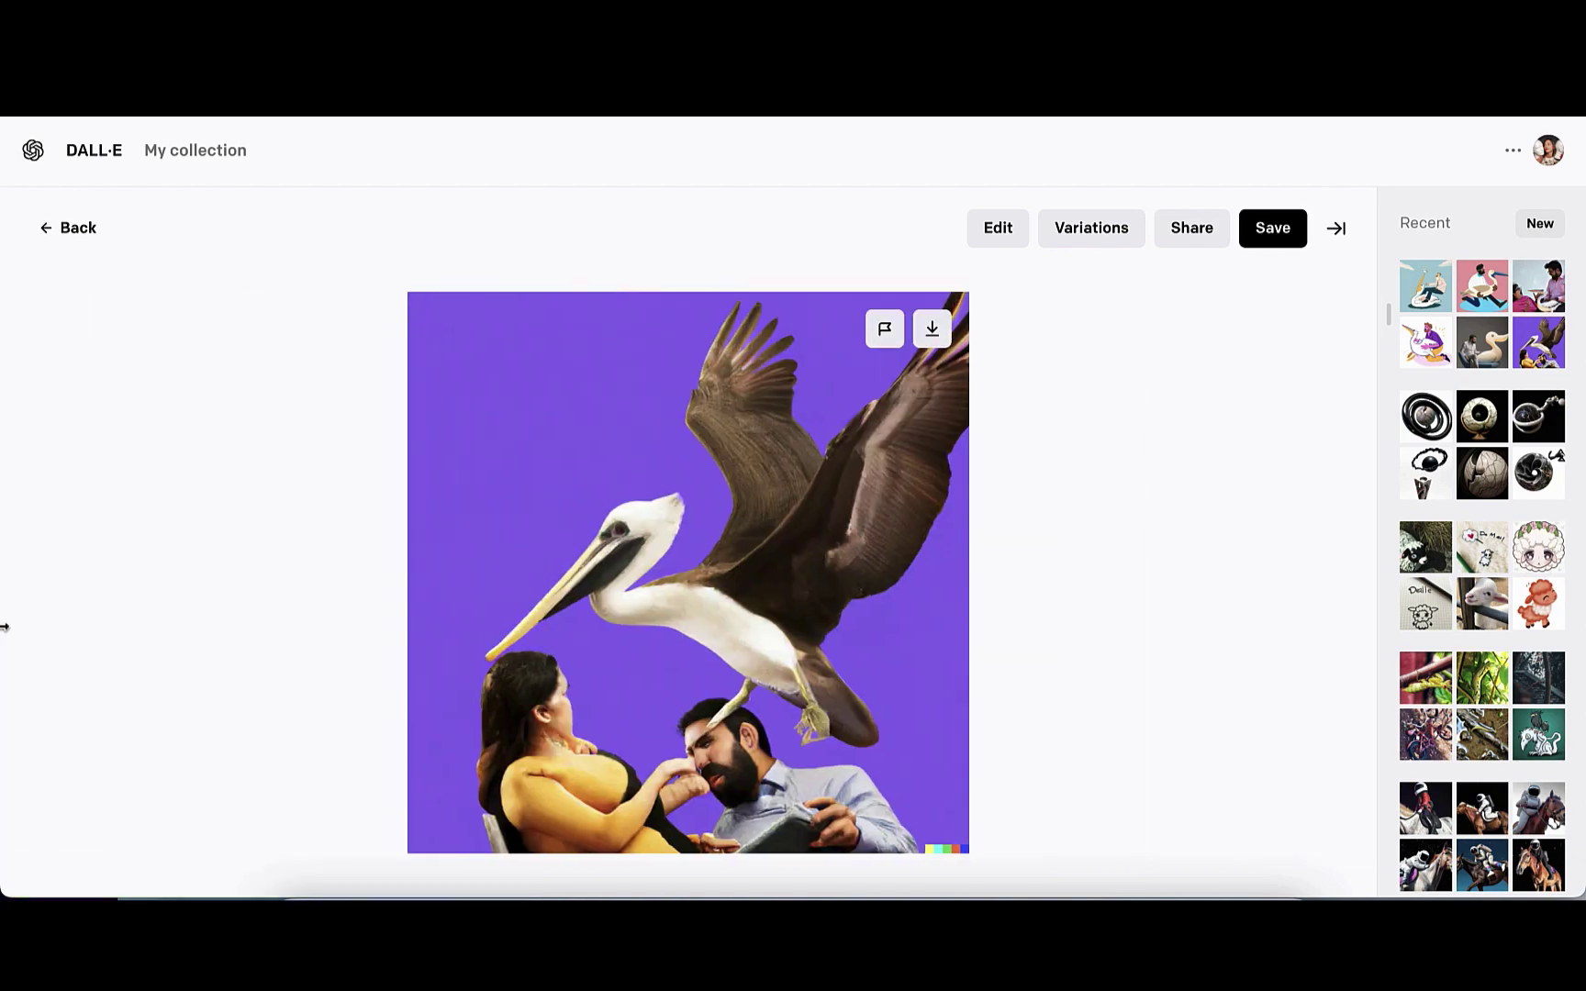
left_click(48, 232)
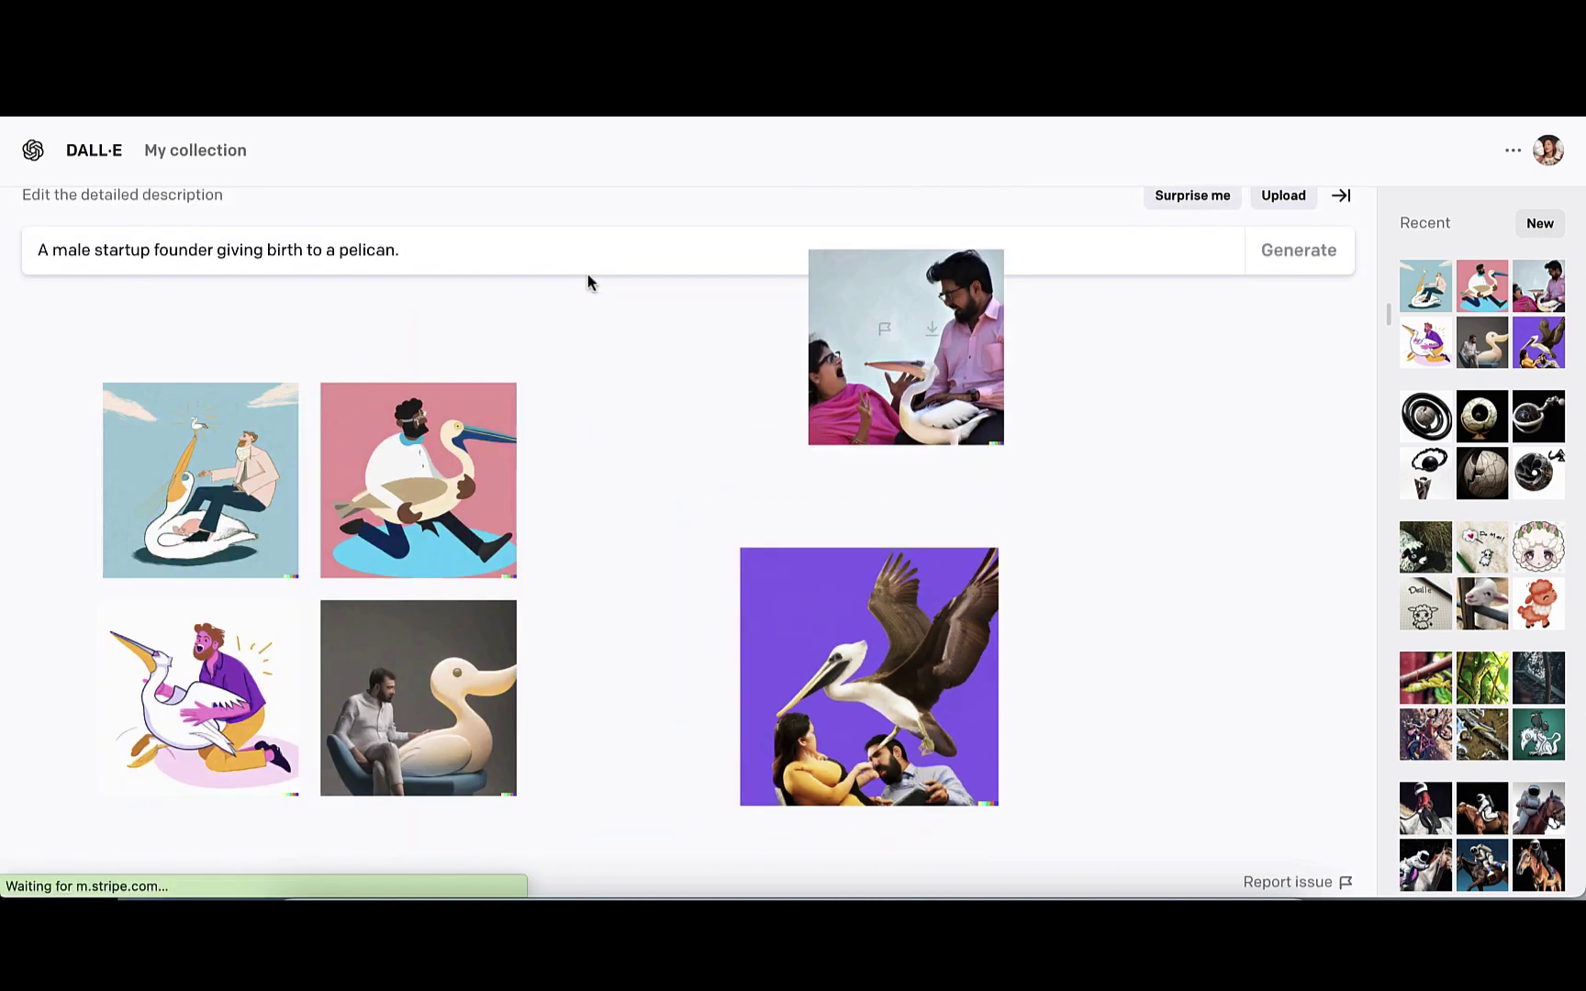
Regenerate the pelican prompt and view the new images one by one before returning to the grid
left_click(588, 275)
key("Return")
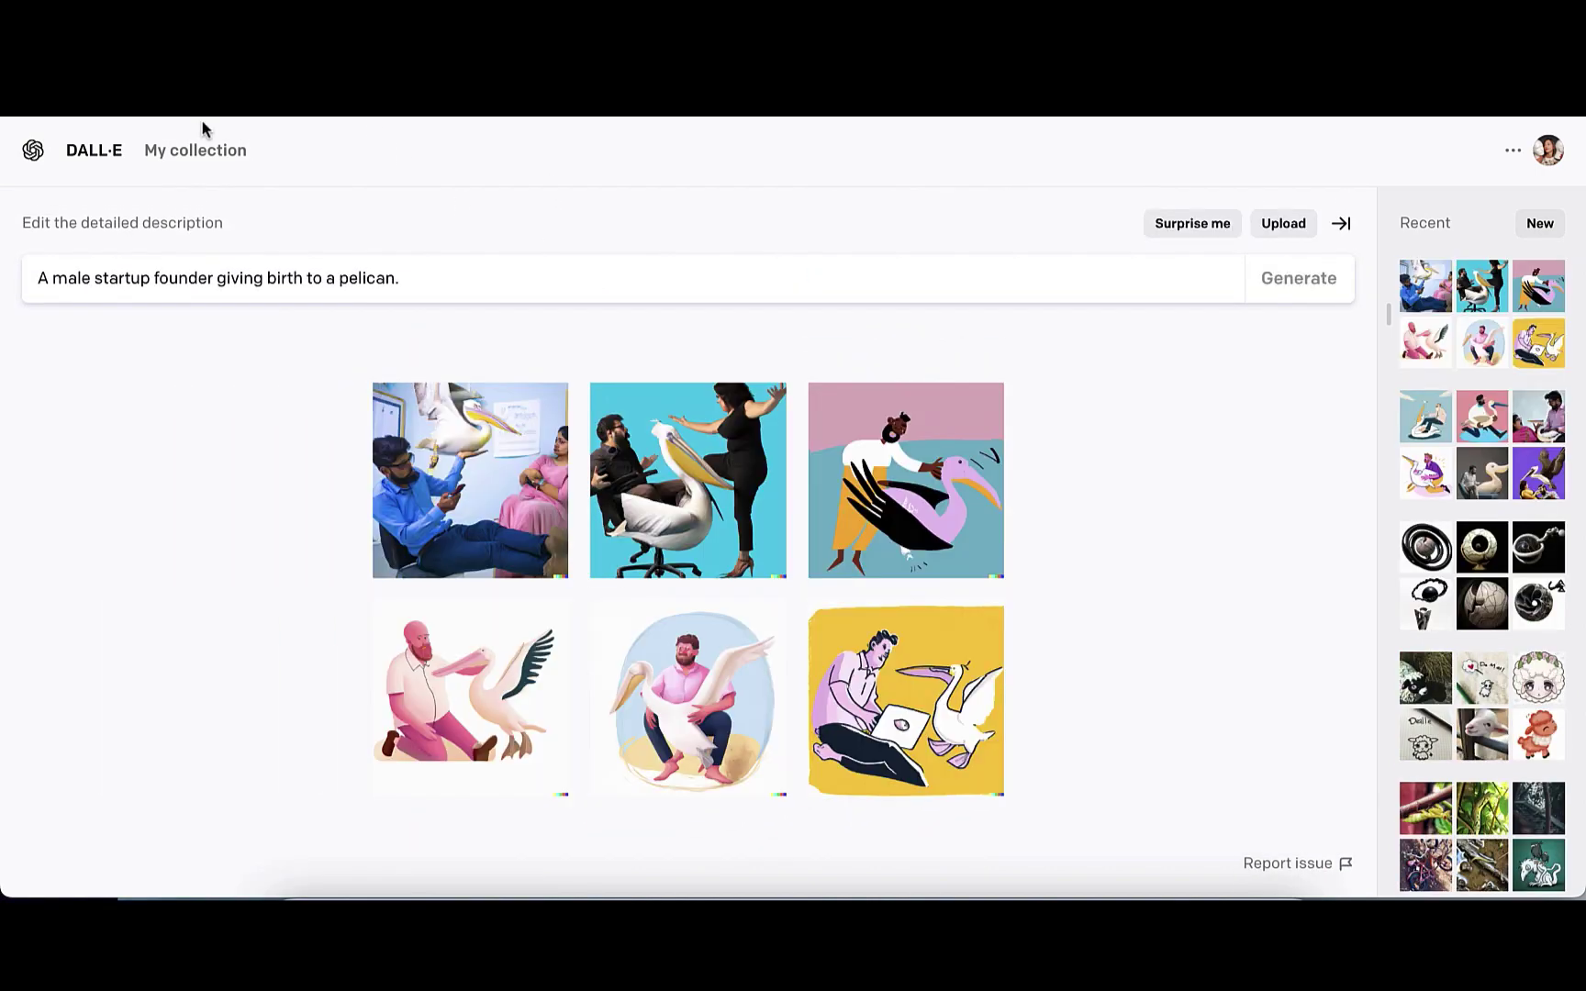
left_click(504, 479)
key("Right")
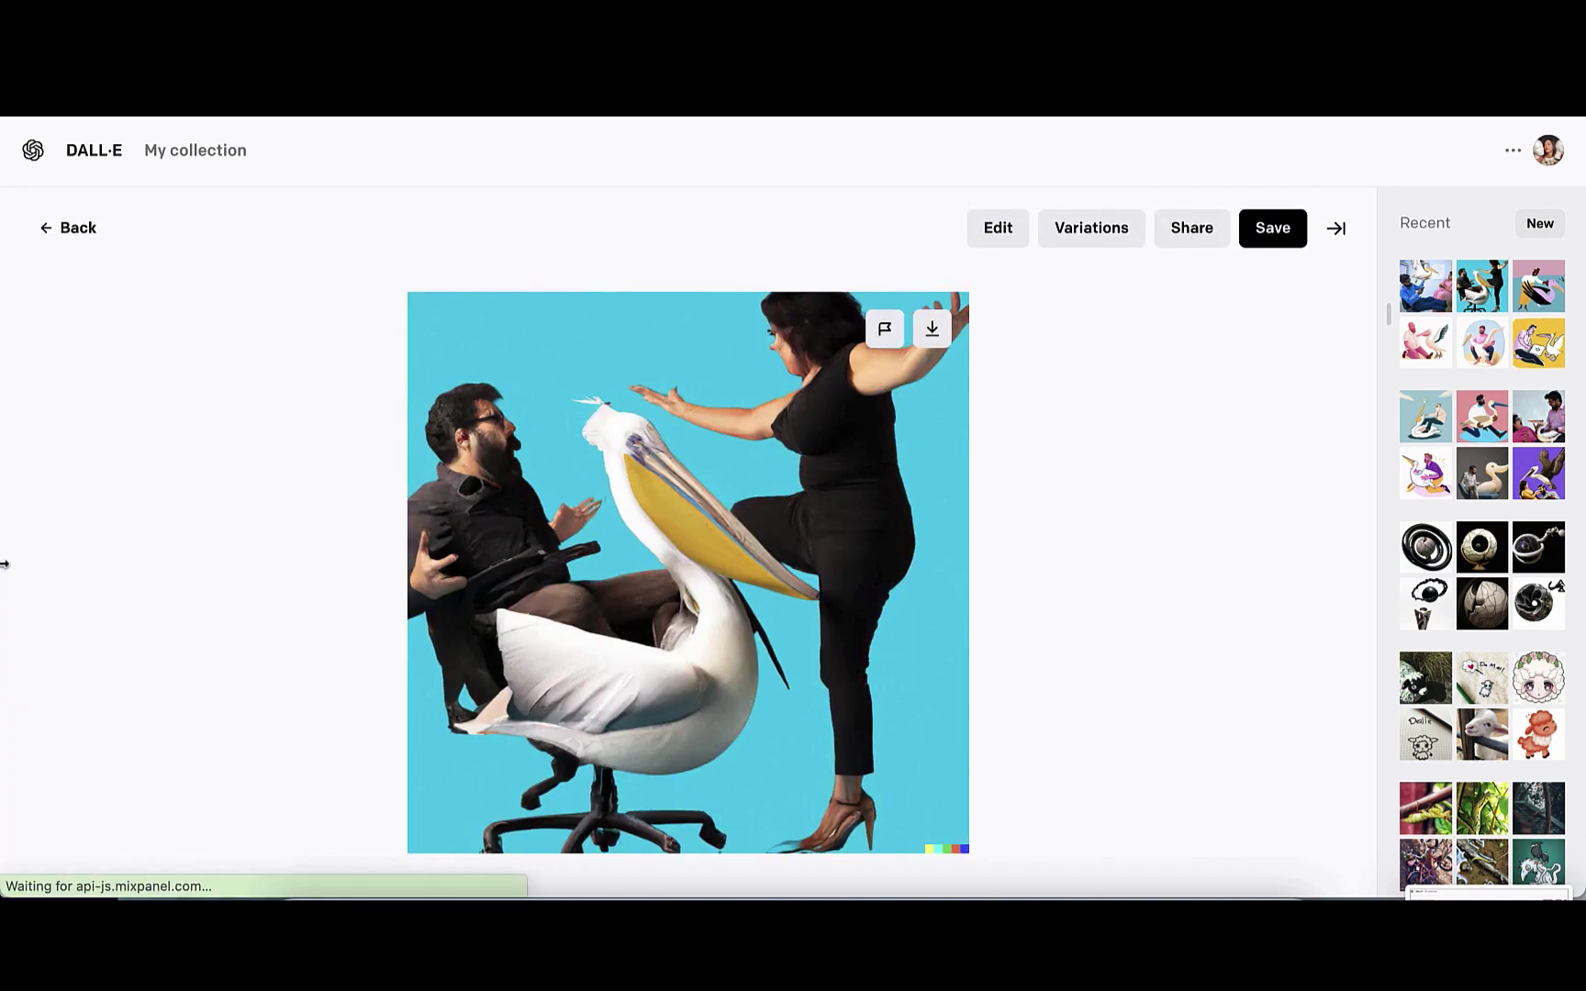
key("Right")
key("Right")
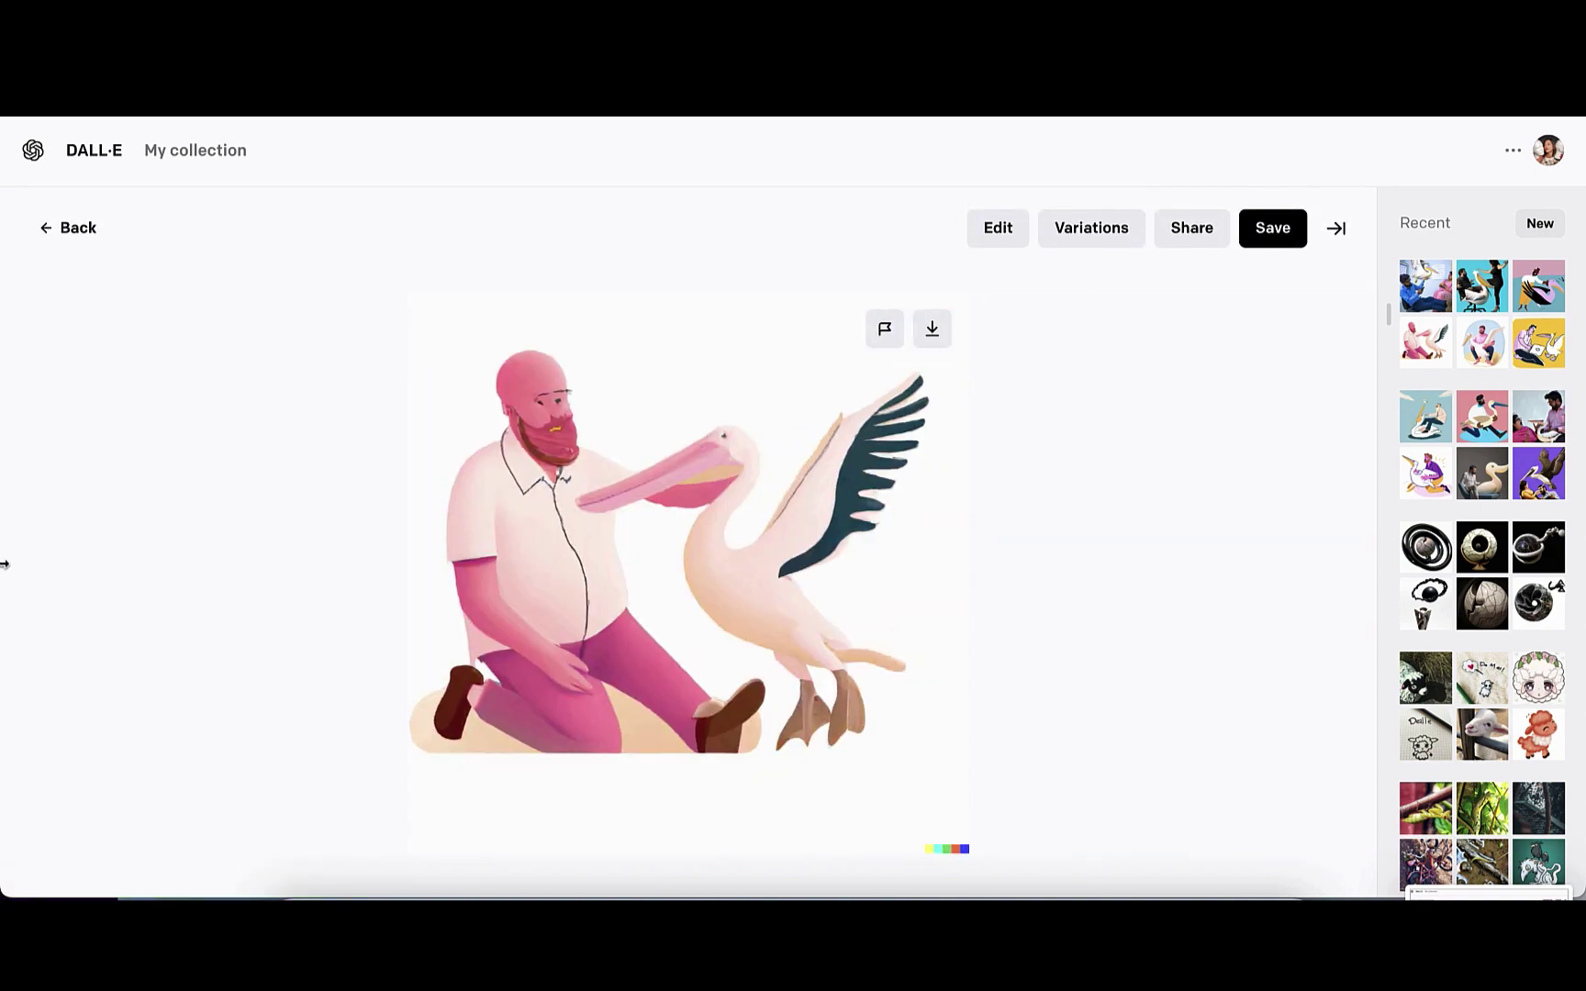
key("Right")
key("Right")
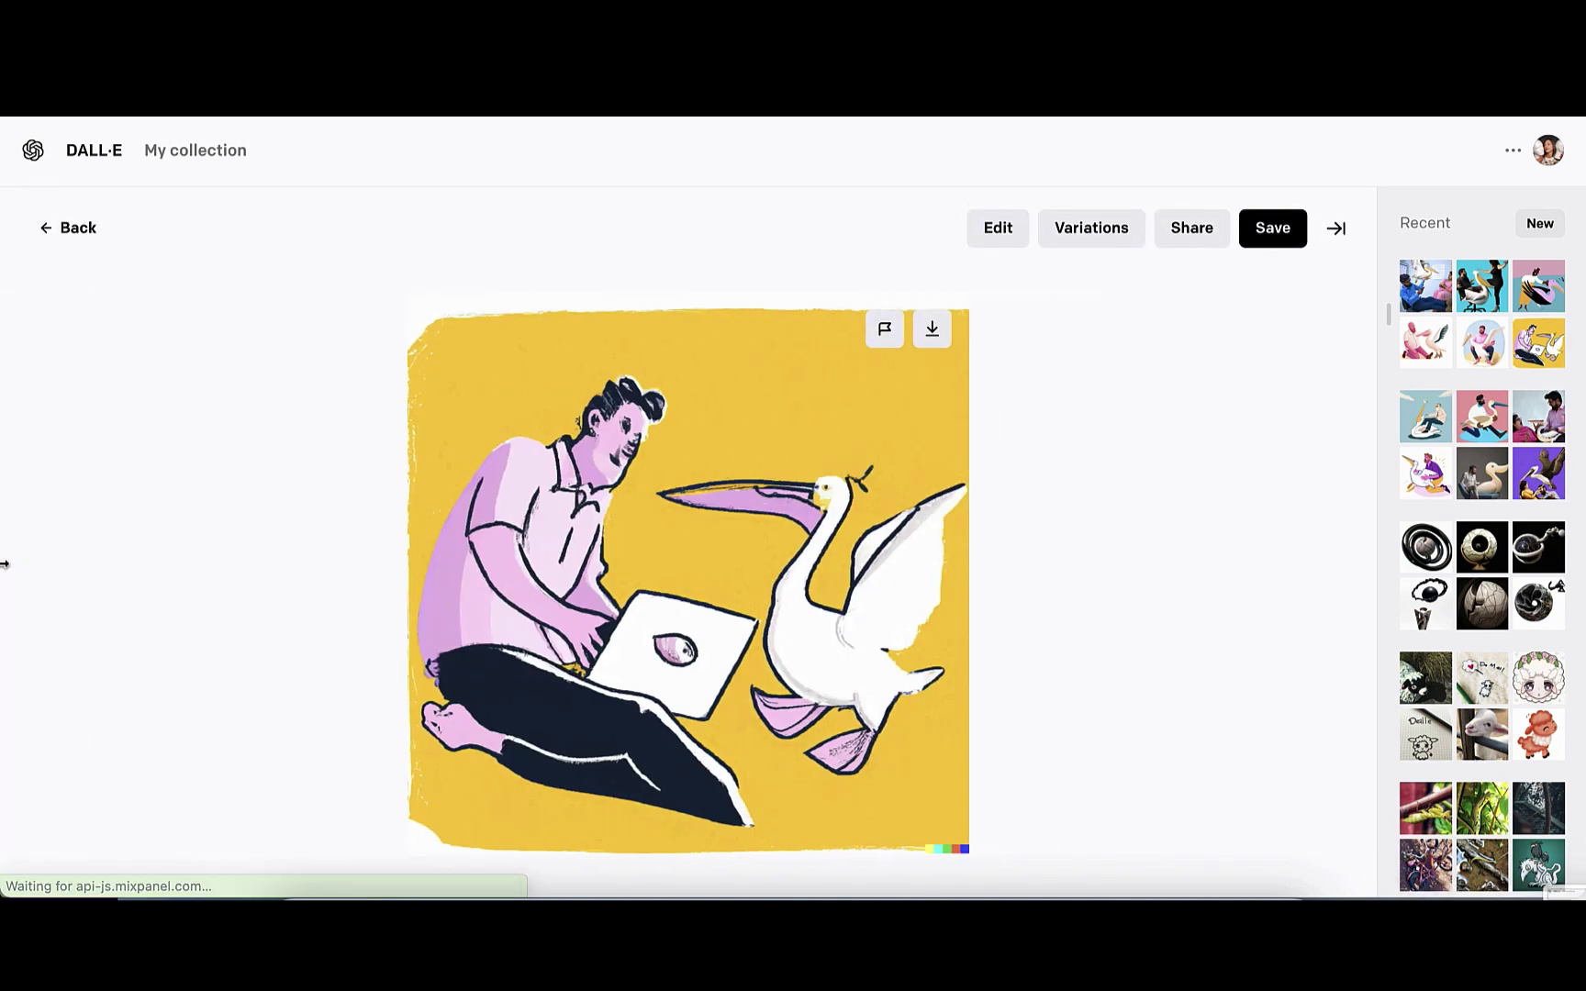
left_click(69, 227)
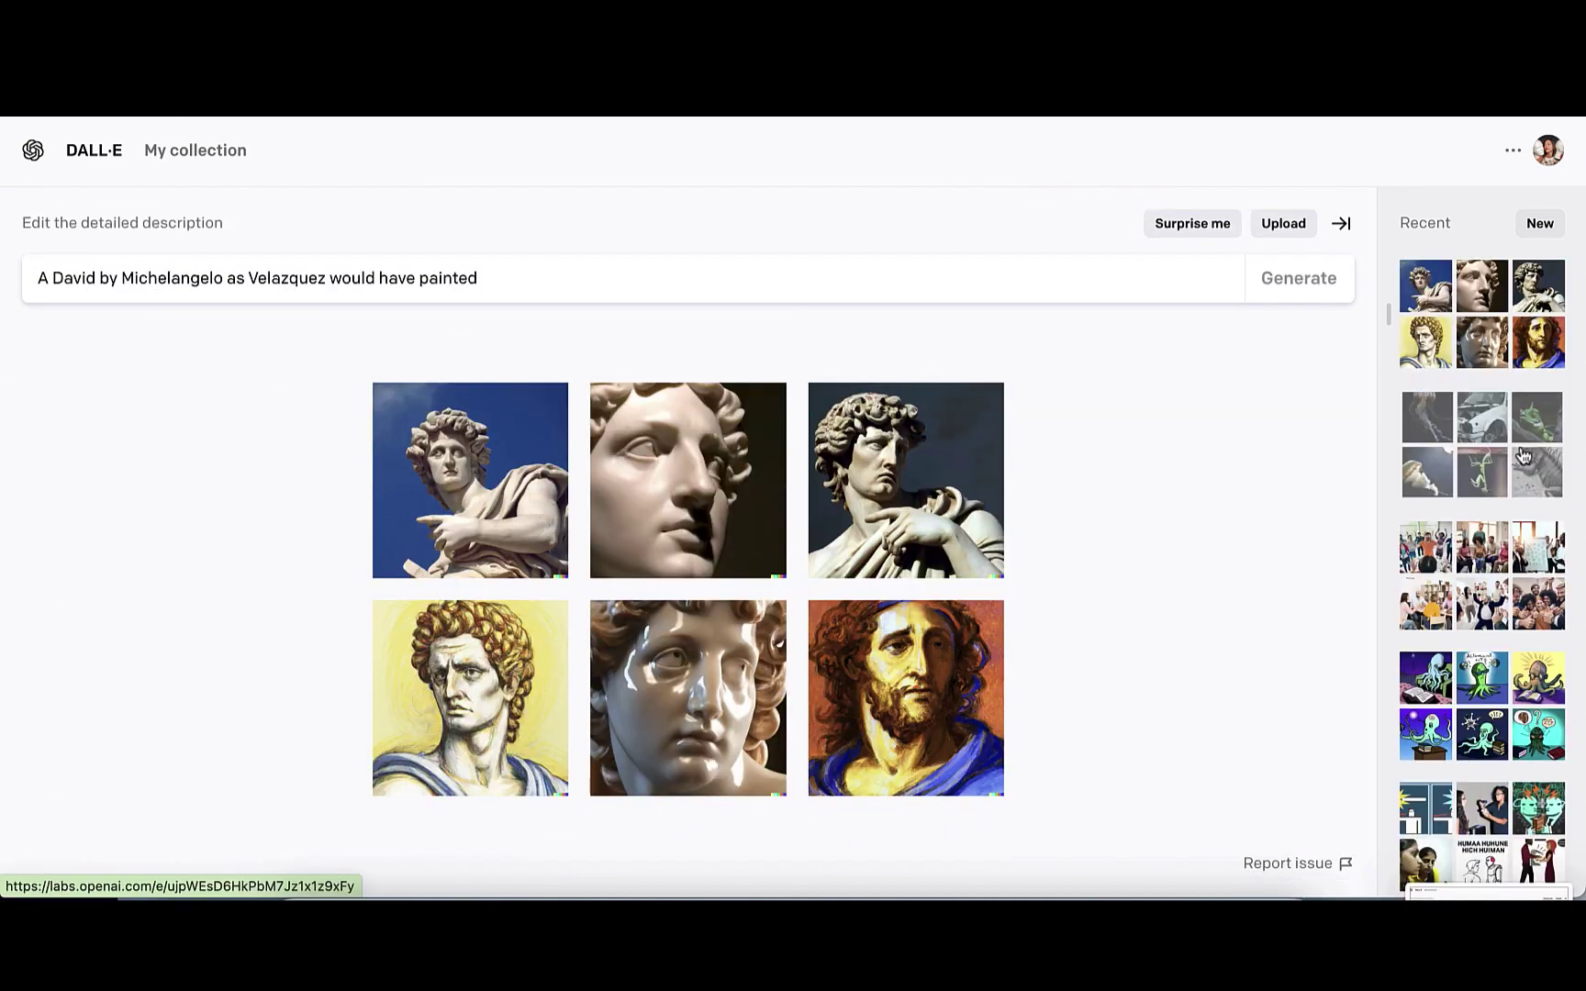
Reopen the next-iteration-of-our-species, emotional harmony, octopus, human-using-a-machine and blue phoenix sets
left_click(1520, 456)
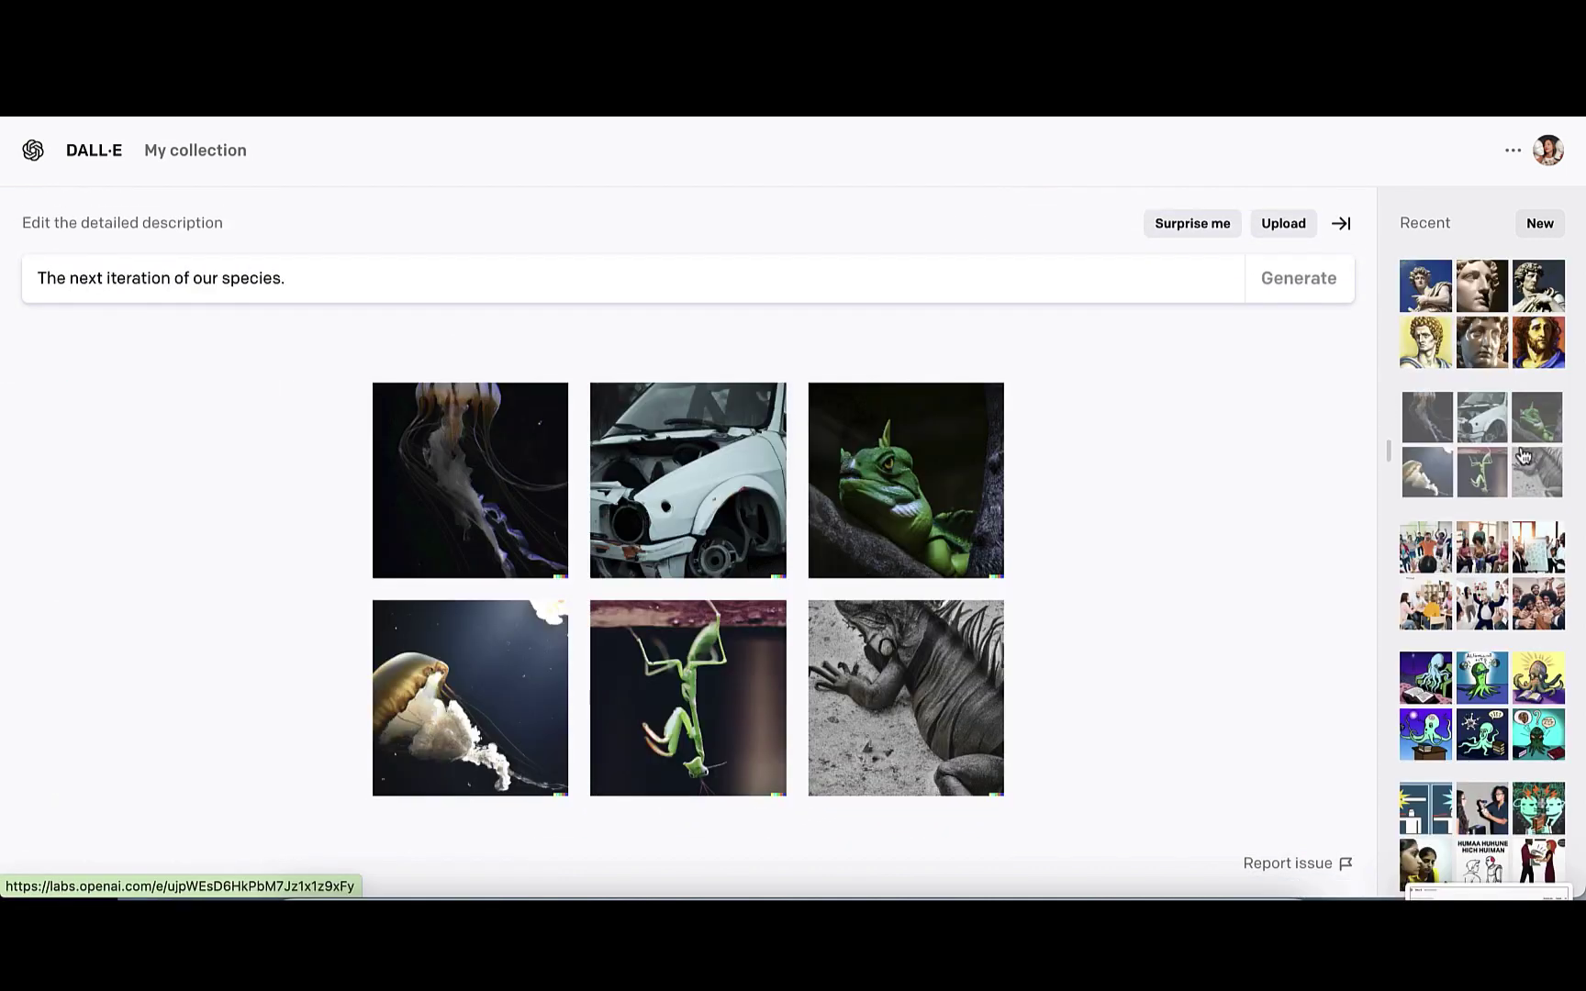
left_click(1516, 580)
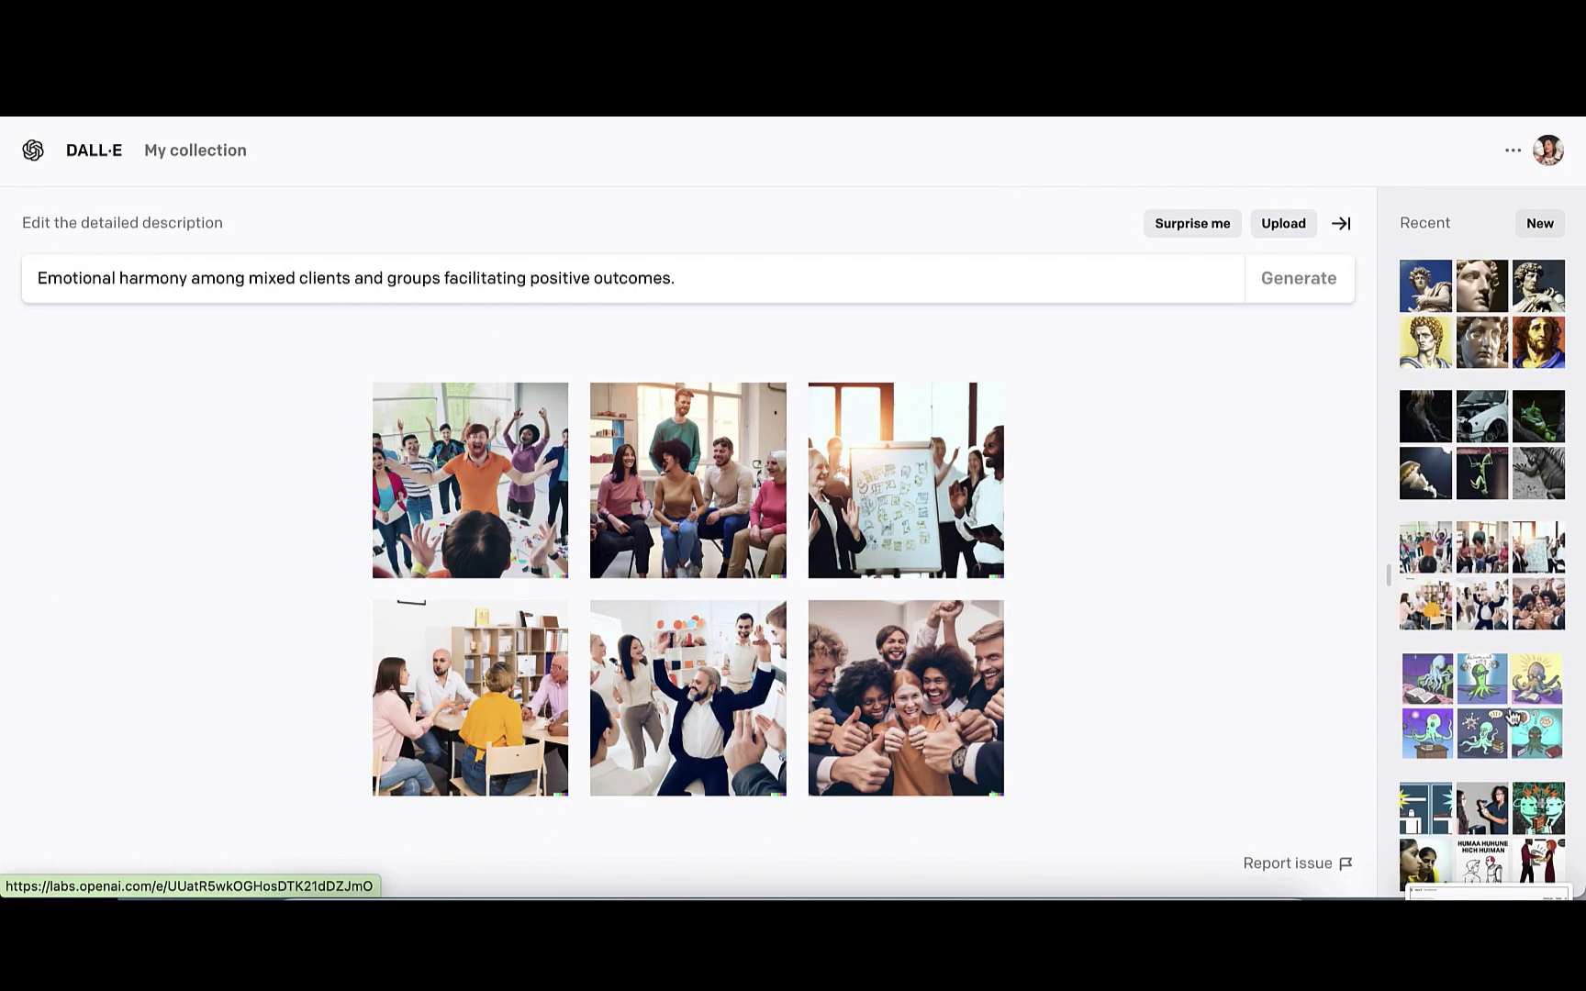
left_click(1515, 718)
scroll(1515, 718, "down", 5)
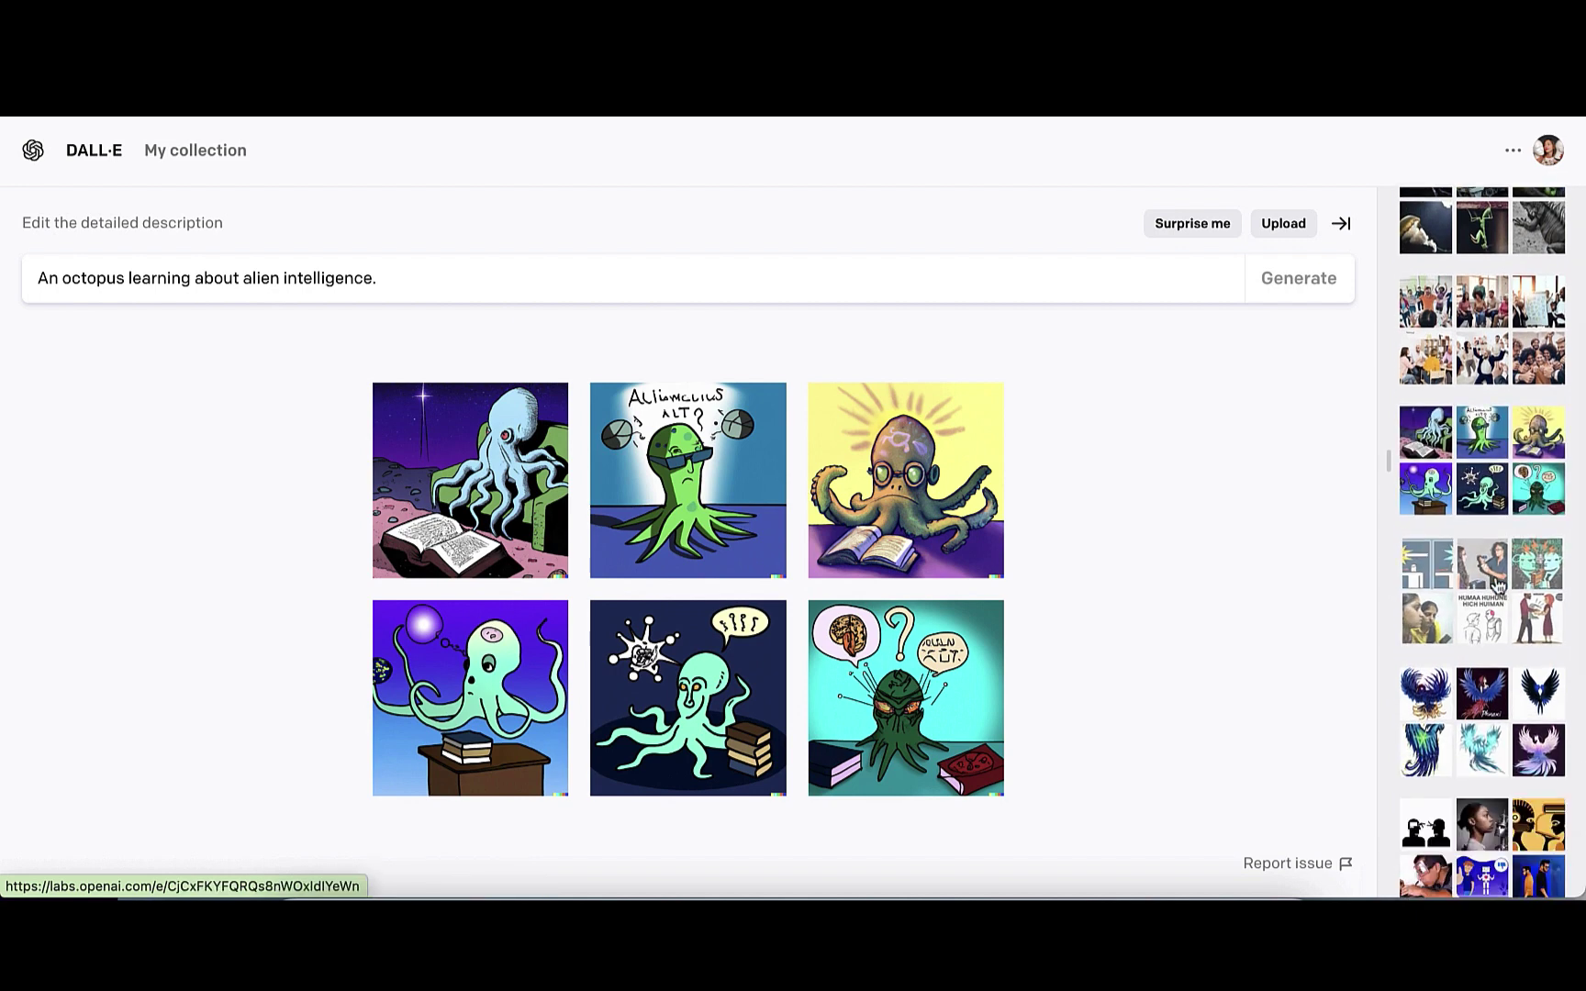
left_click(1494, 583)
scroll(1495, 574, "down", 8)
left_click(1481, 410)
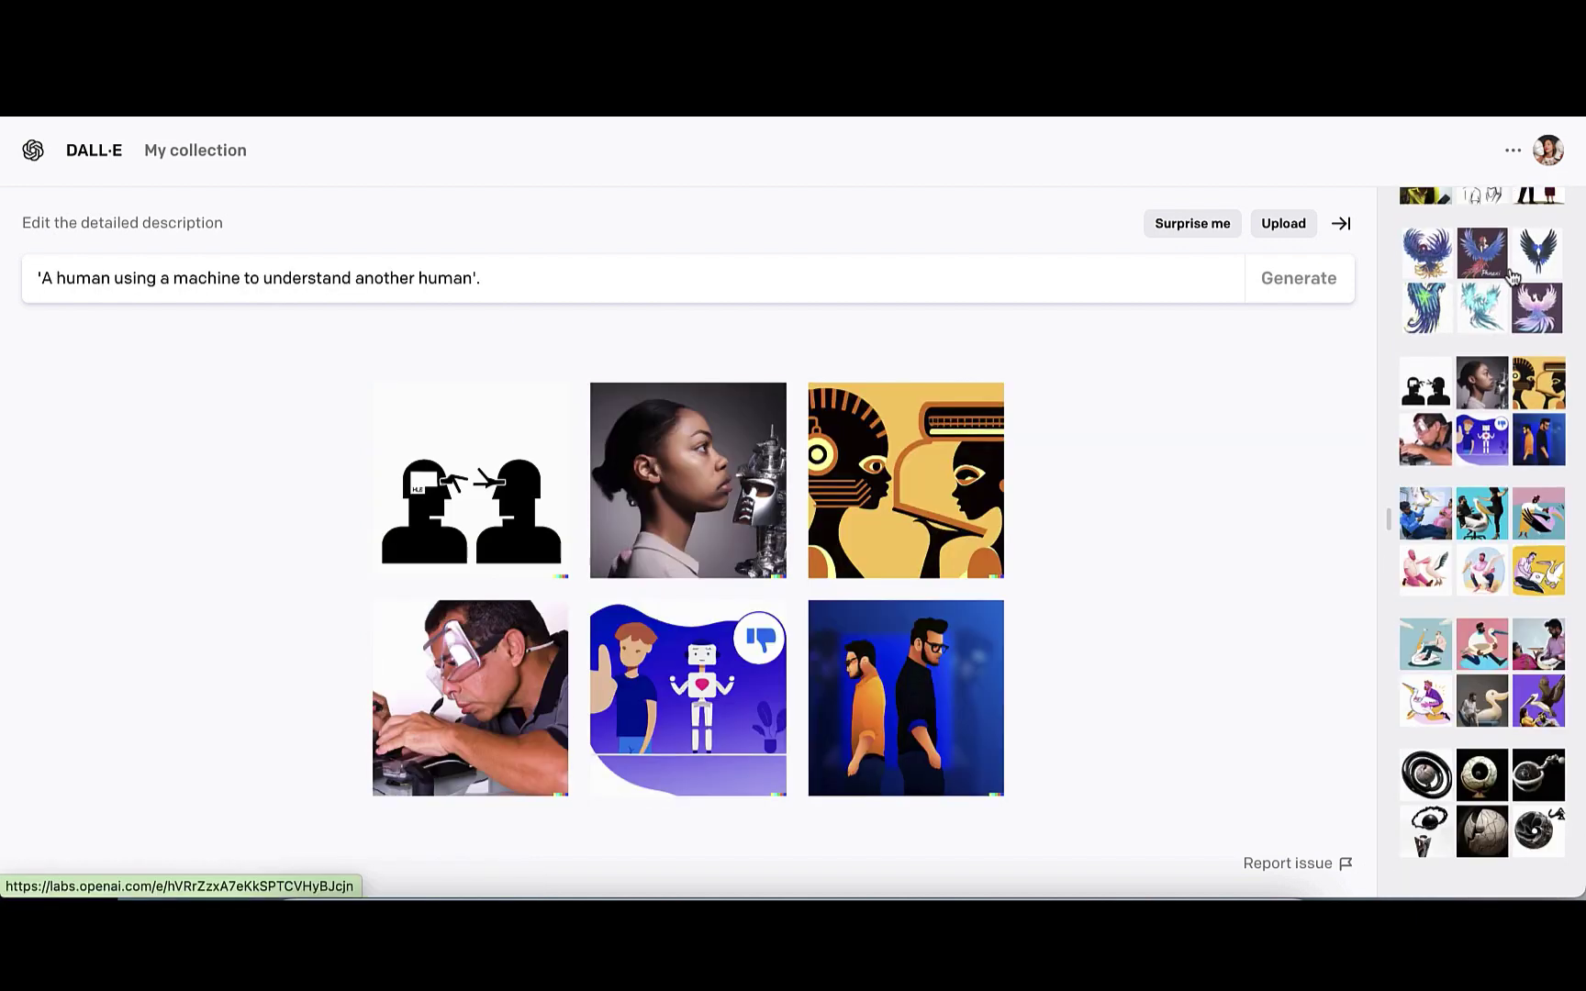
left_click(1512, 275)
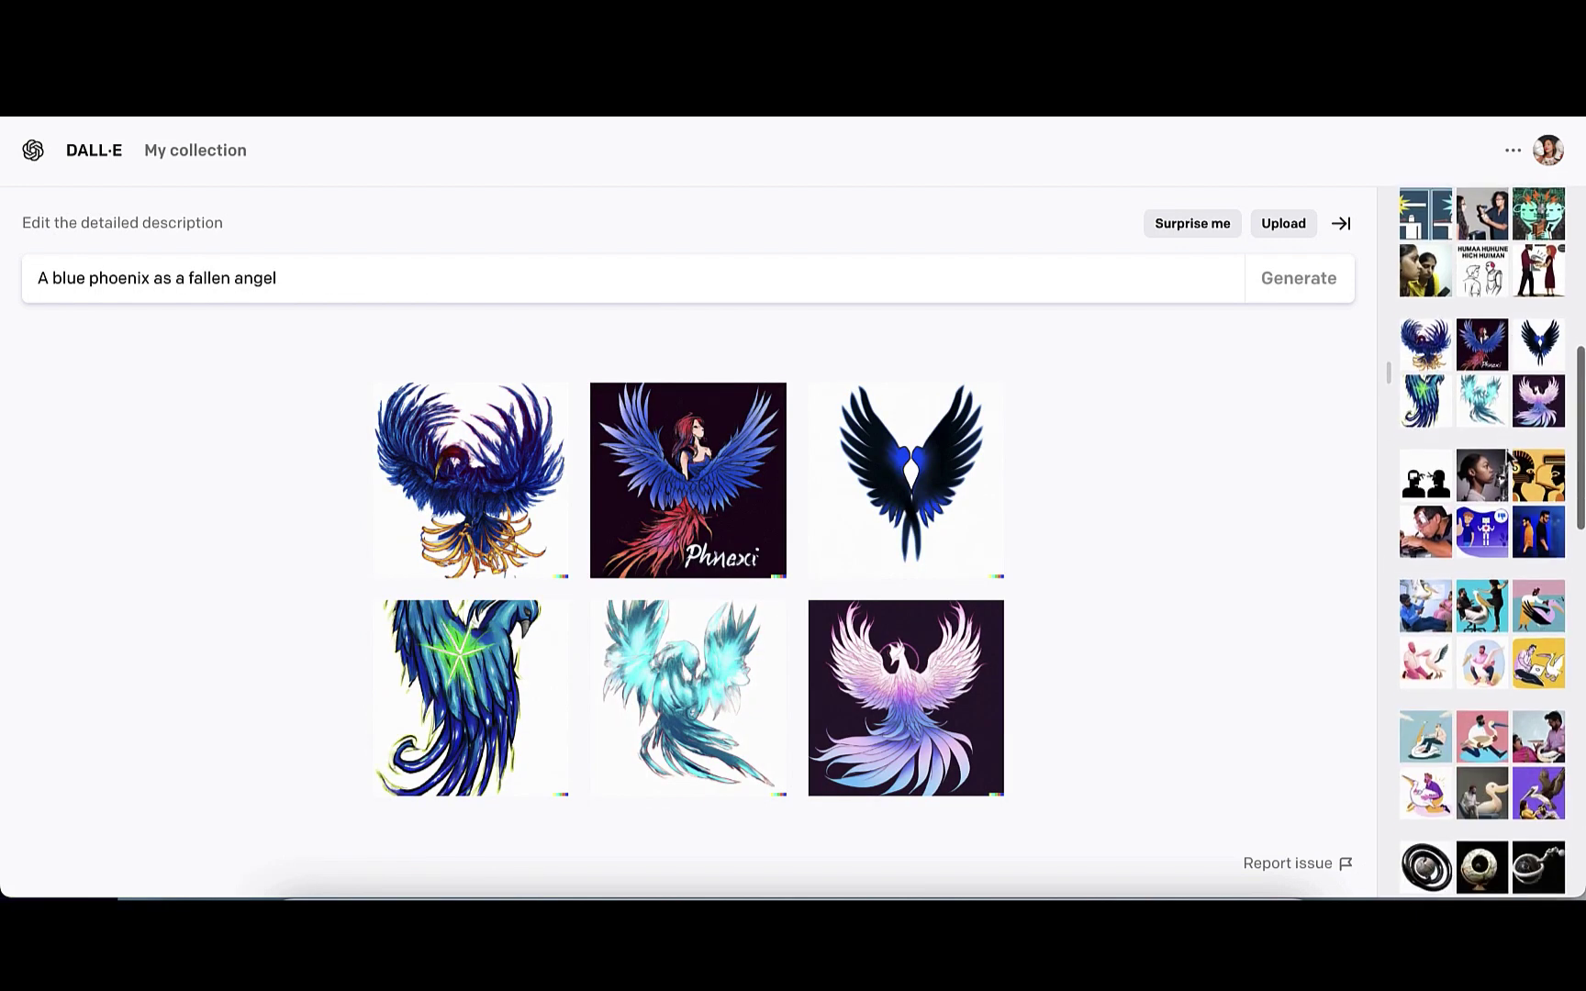
Browse the black-hole sculpture, draw me a sheep, aliens meeting-room, 4 dimensional butterfly and Atlas sets
scroll(1521, 544, "down", 4)
scroll(1522, 542, "down", 4)
left_click(1524, 477)
left_click(1515, 601)
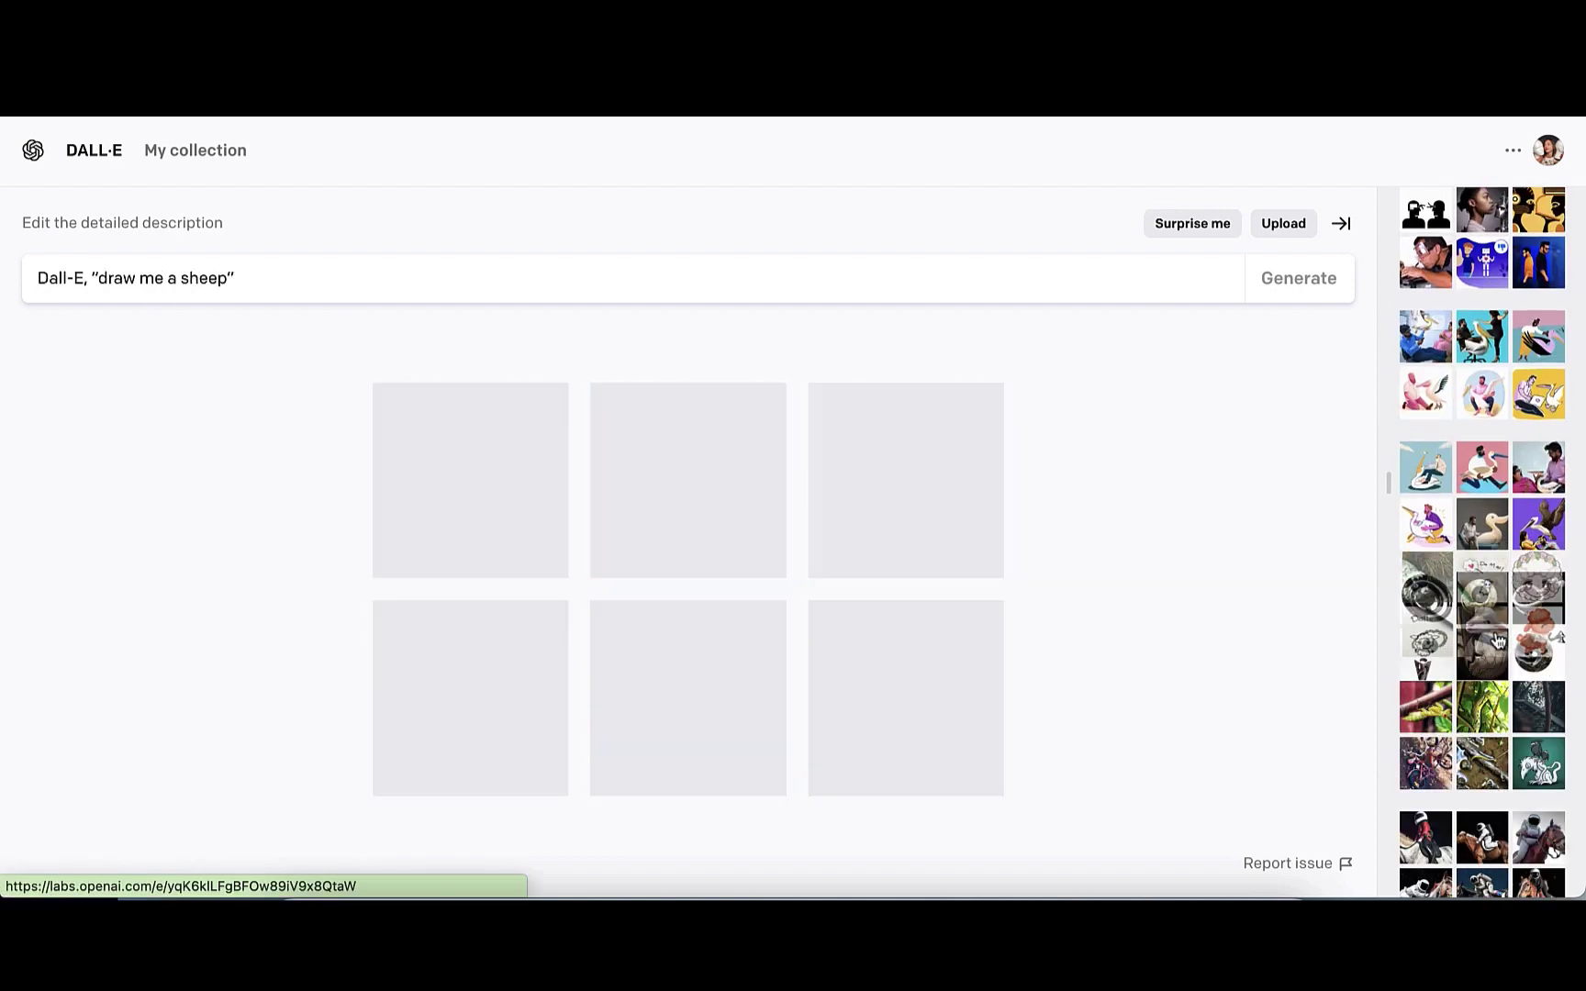
left_click(1540, 477)
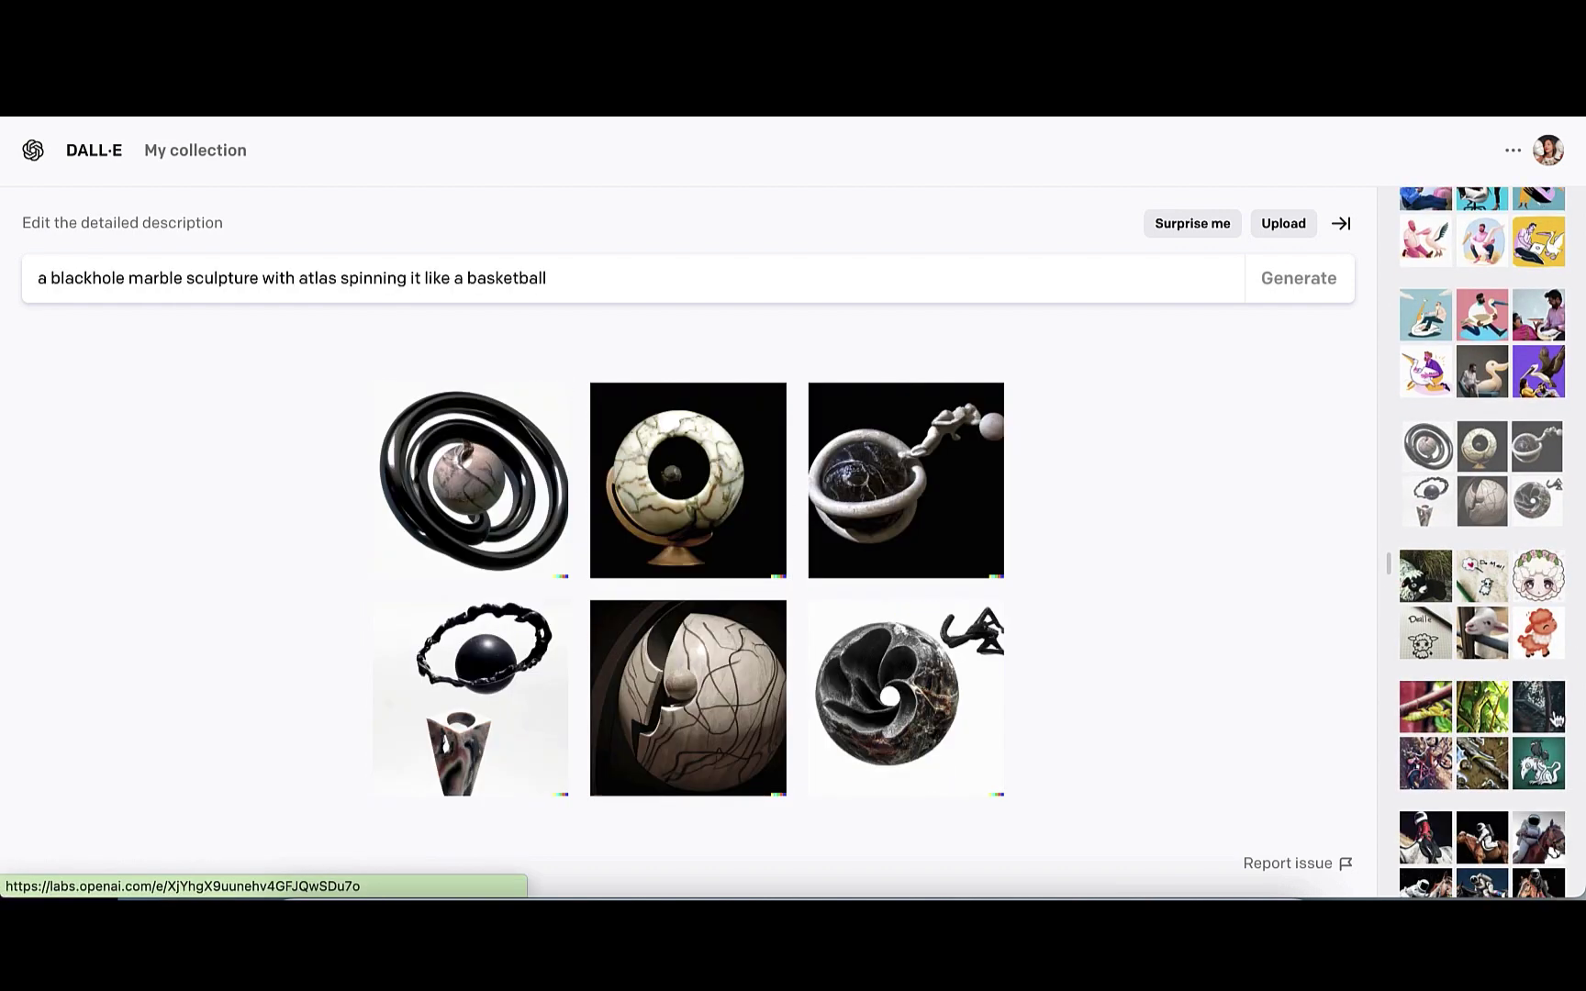
scroll(1496, 622, "down", 6)
left_click(1483, 684)
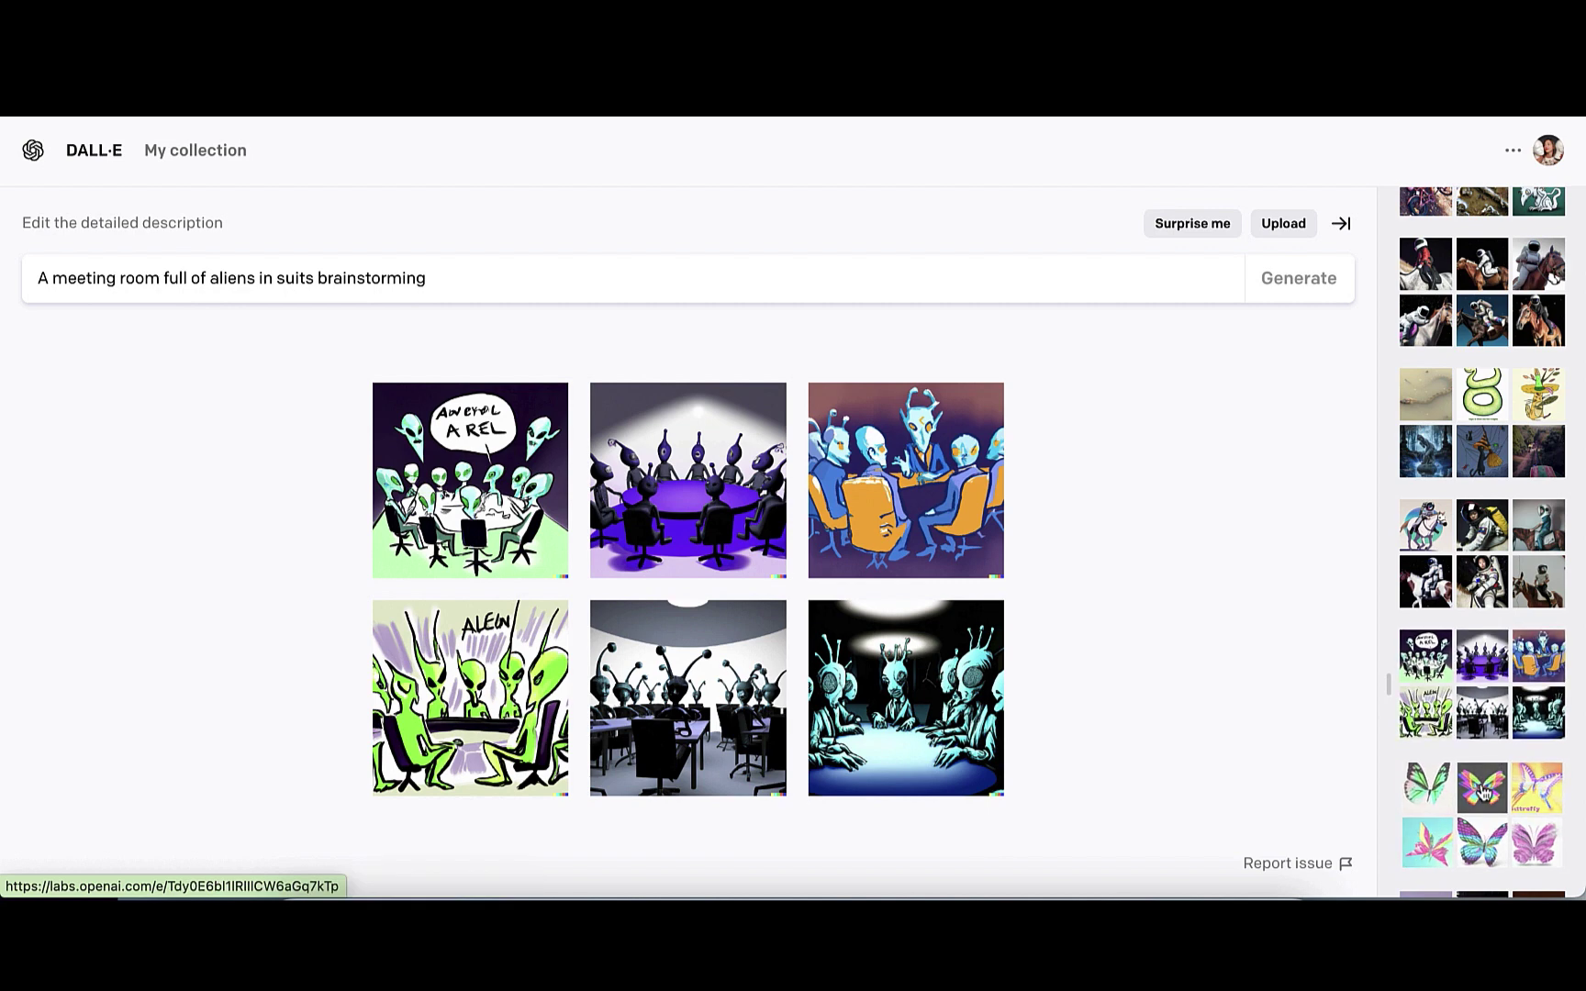
left_click(1483, 788)
scroll(1483, 550, "down", 3)
left_click(1483, 716)
scroll(1483, 551, "down", 3)
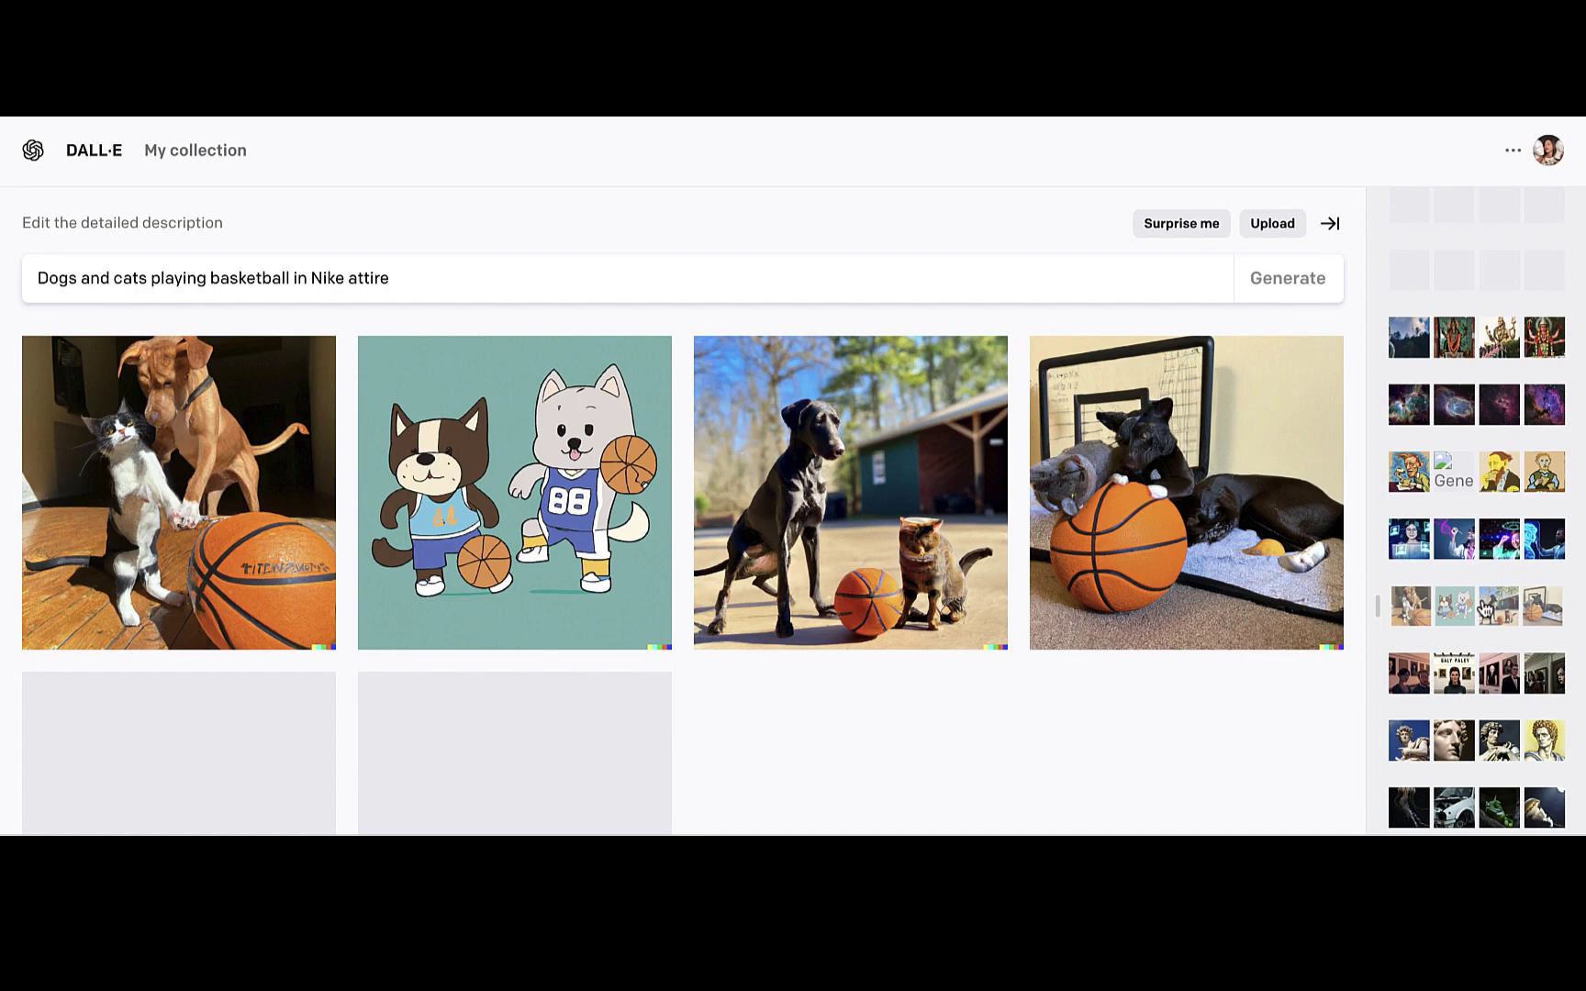
Reopen the Phil noto painting, next-iteration-of-our-species and DALL·E 2 meditating sets
left_click(1478, 672)
left_click(1478, 808)
scroll(1522, 385, "down", 4)
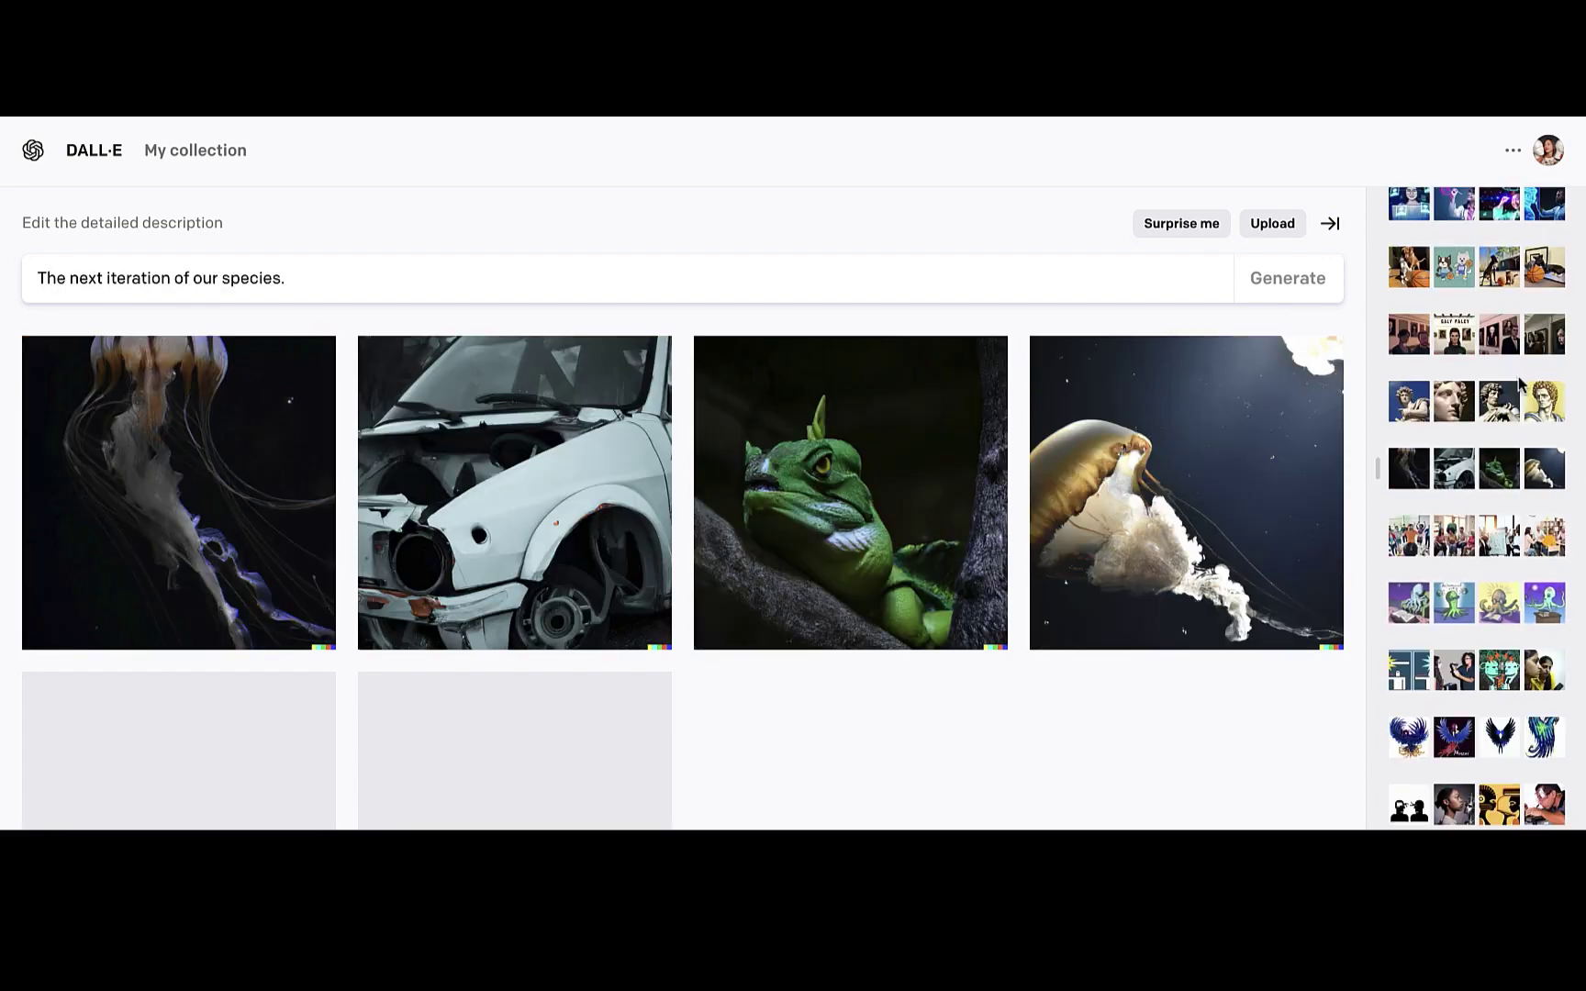
scroll(1519, 385, "up", 10)
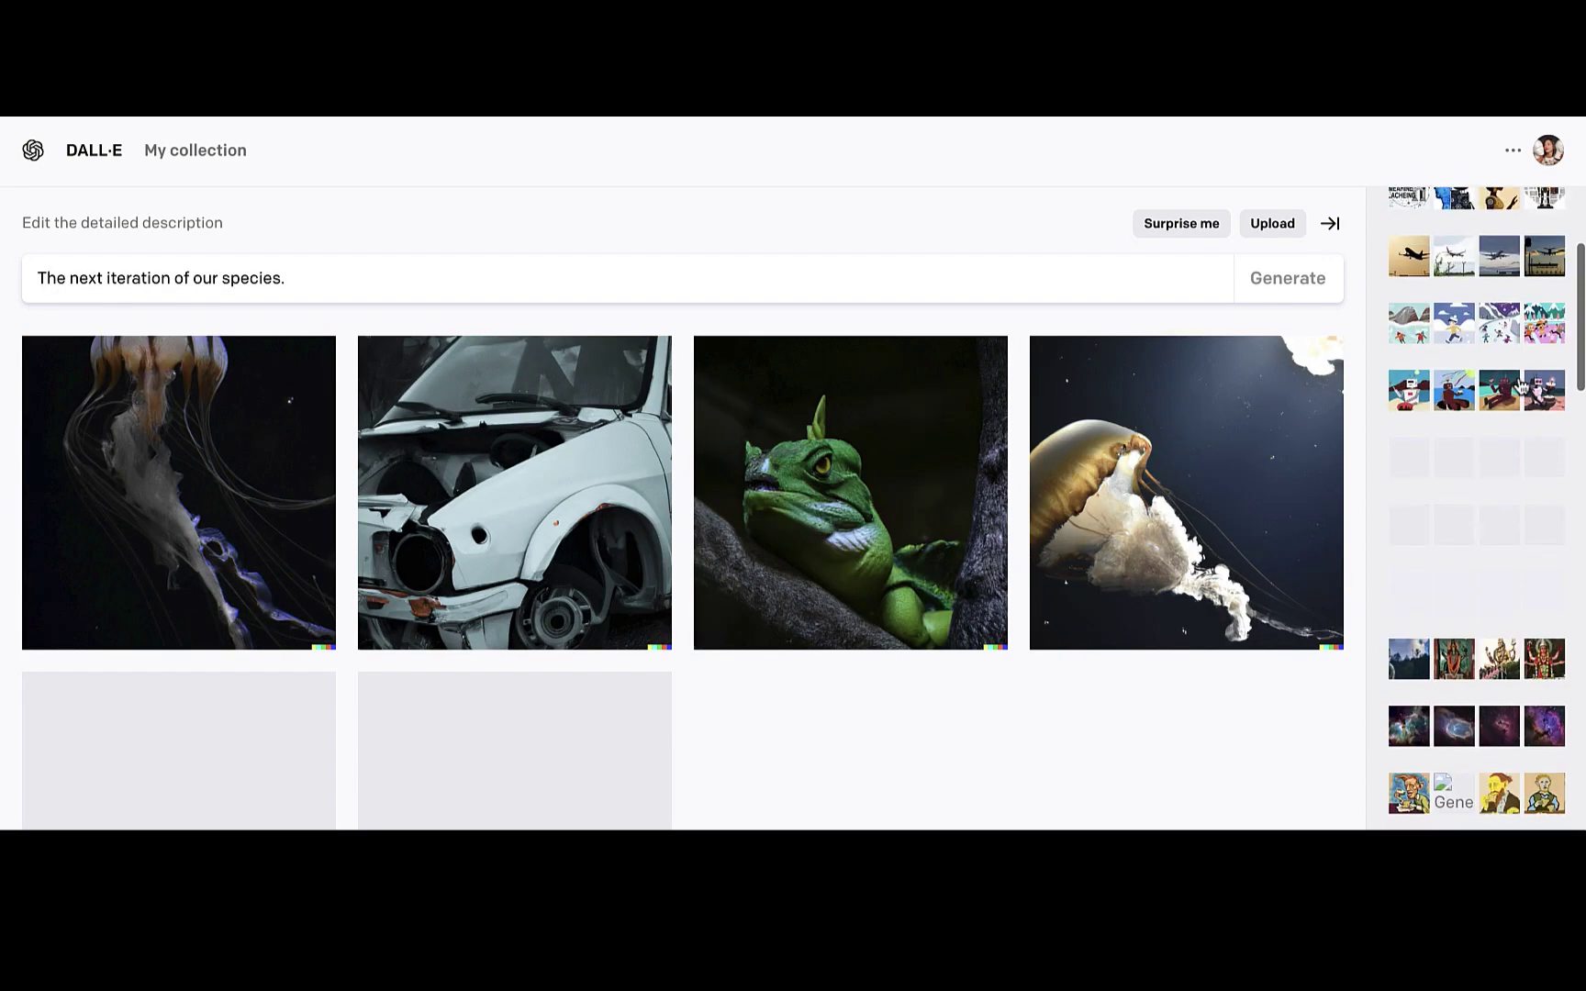
scroll(1522, 386, "up", 3)
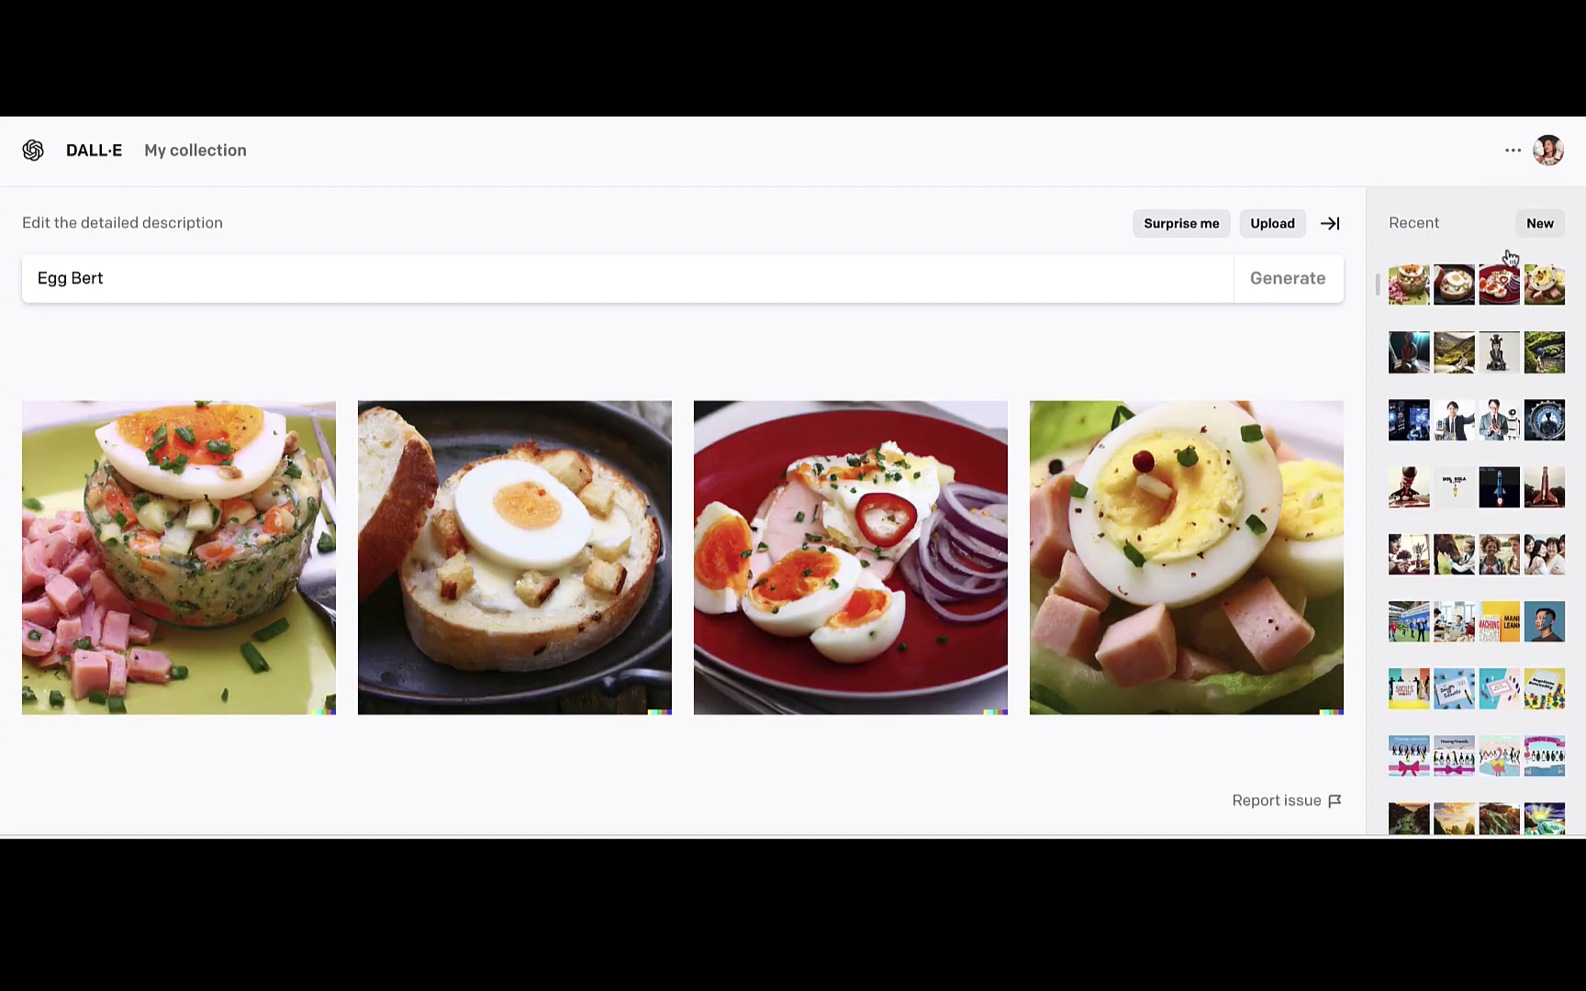
left_click(1505, 360)
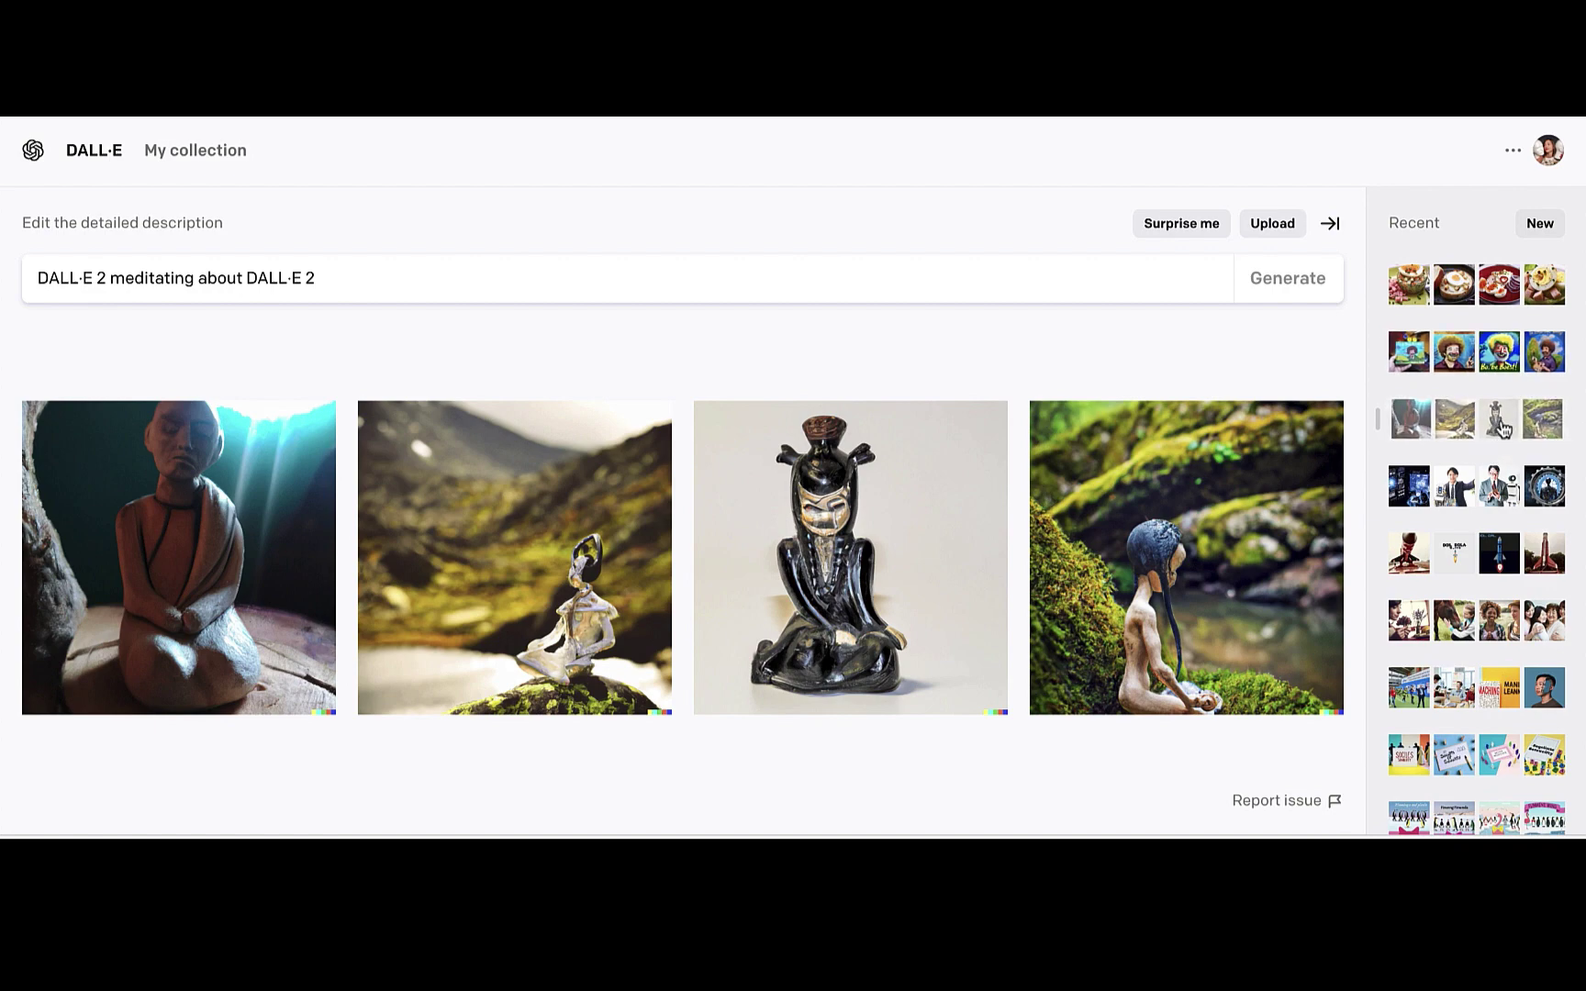
View the Bob Ross, AI making AI, rocket, Kindness and Making Friends with Machine Learning sets, ending on equal opportunities
left_click(1503, 372)
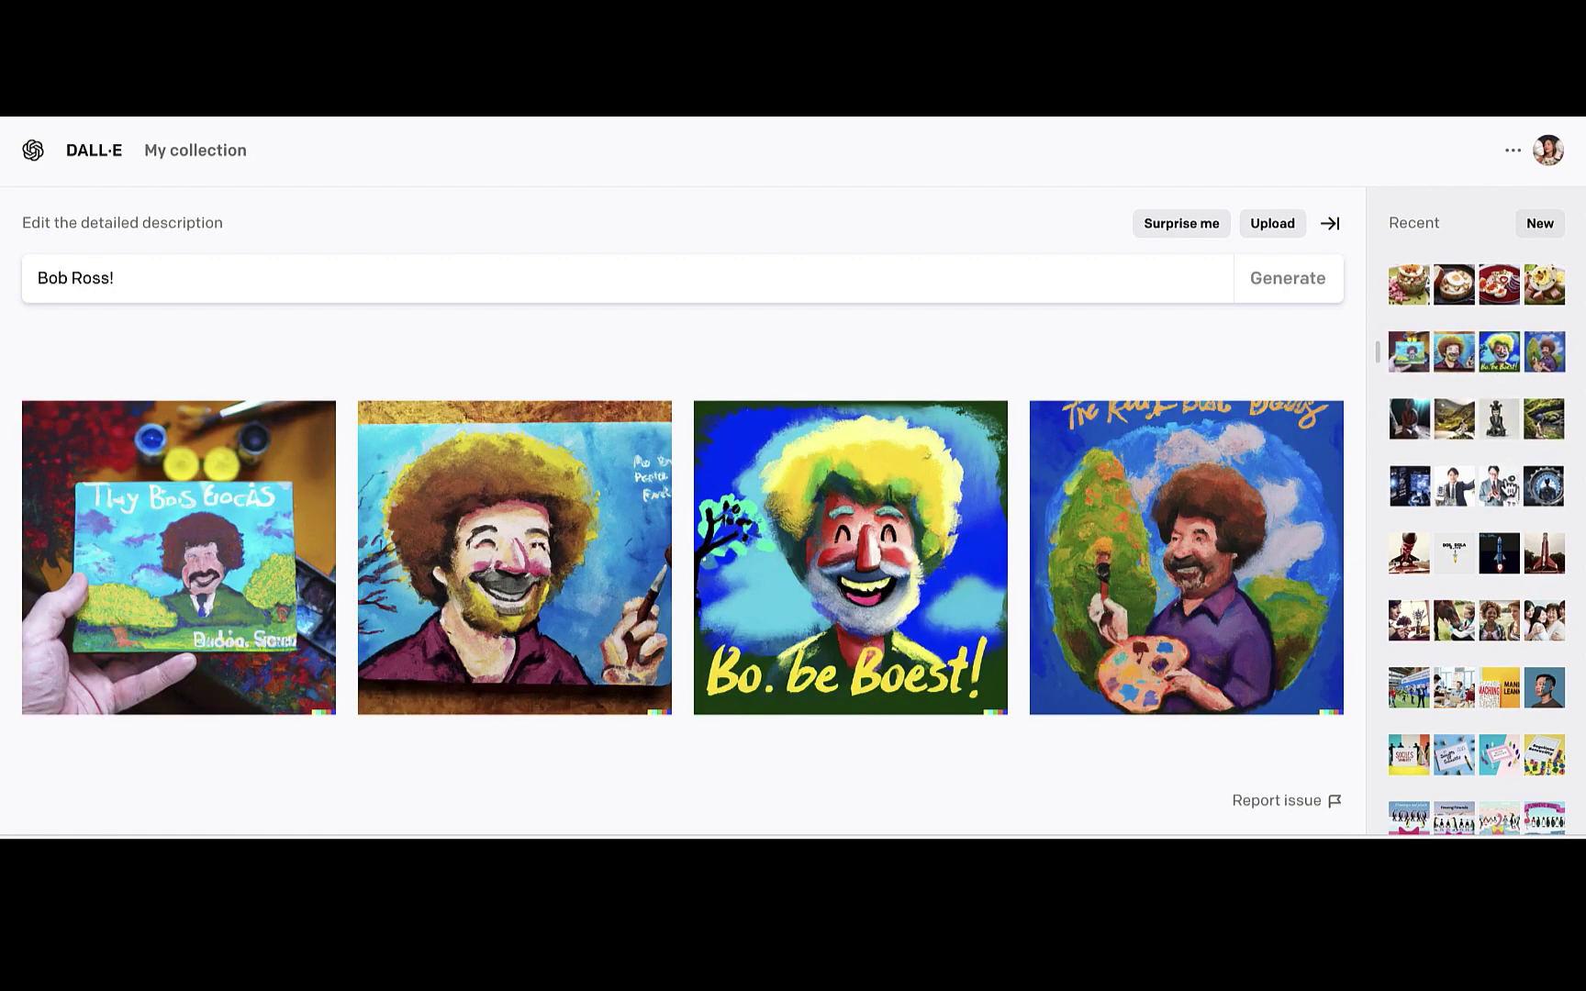
left_click(1511, 496)
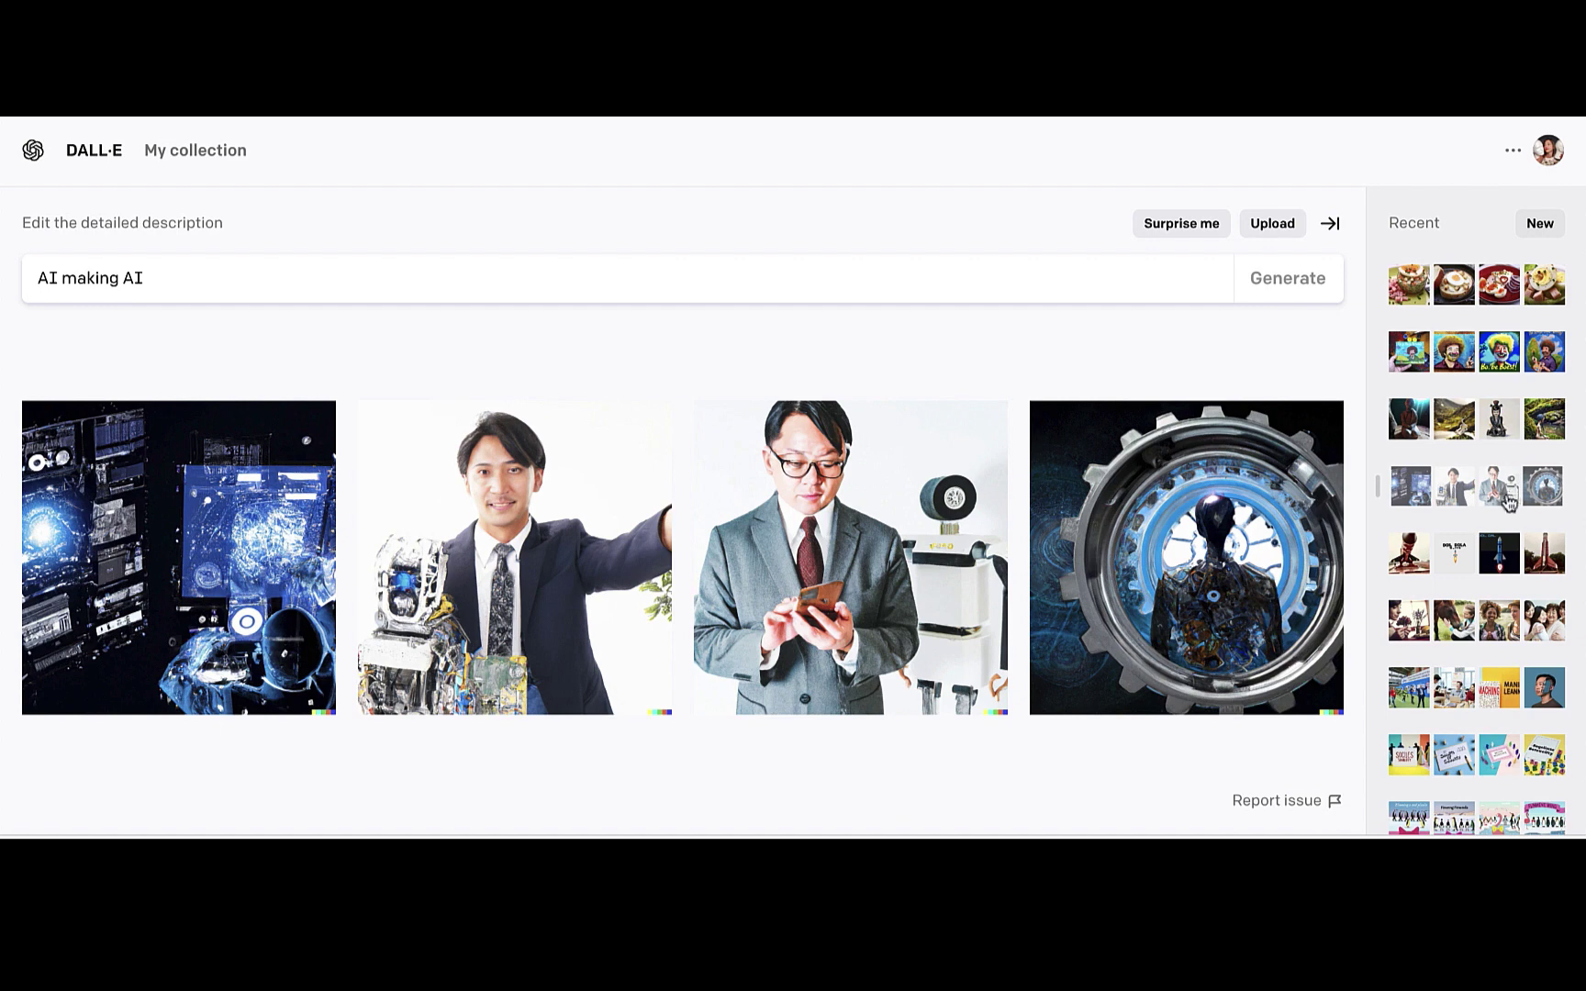
left_click(1476, 569)
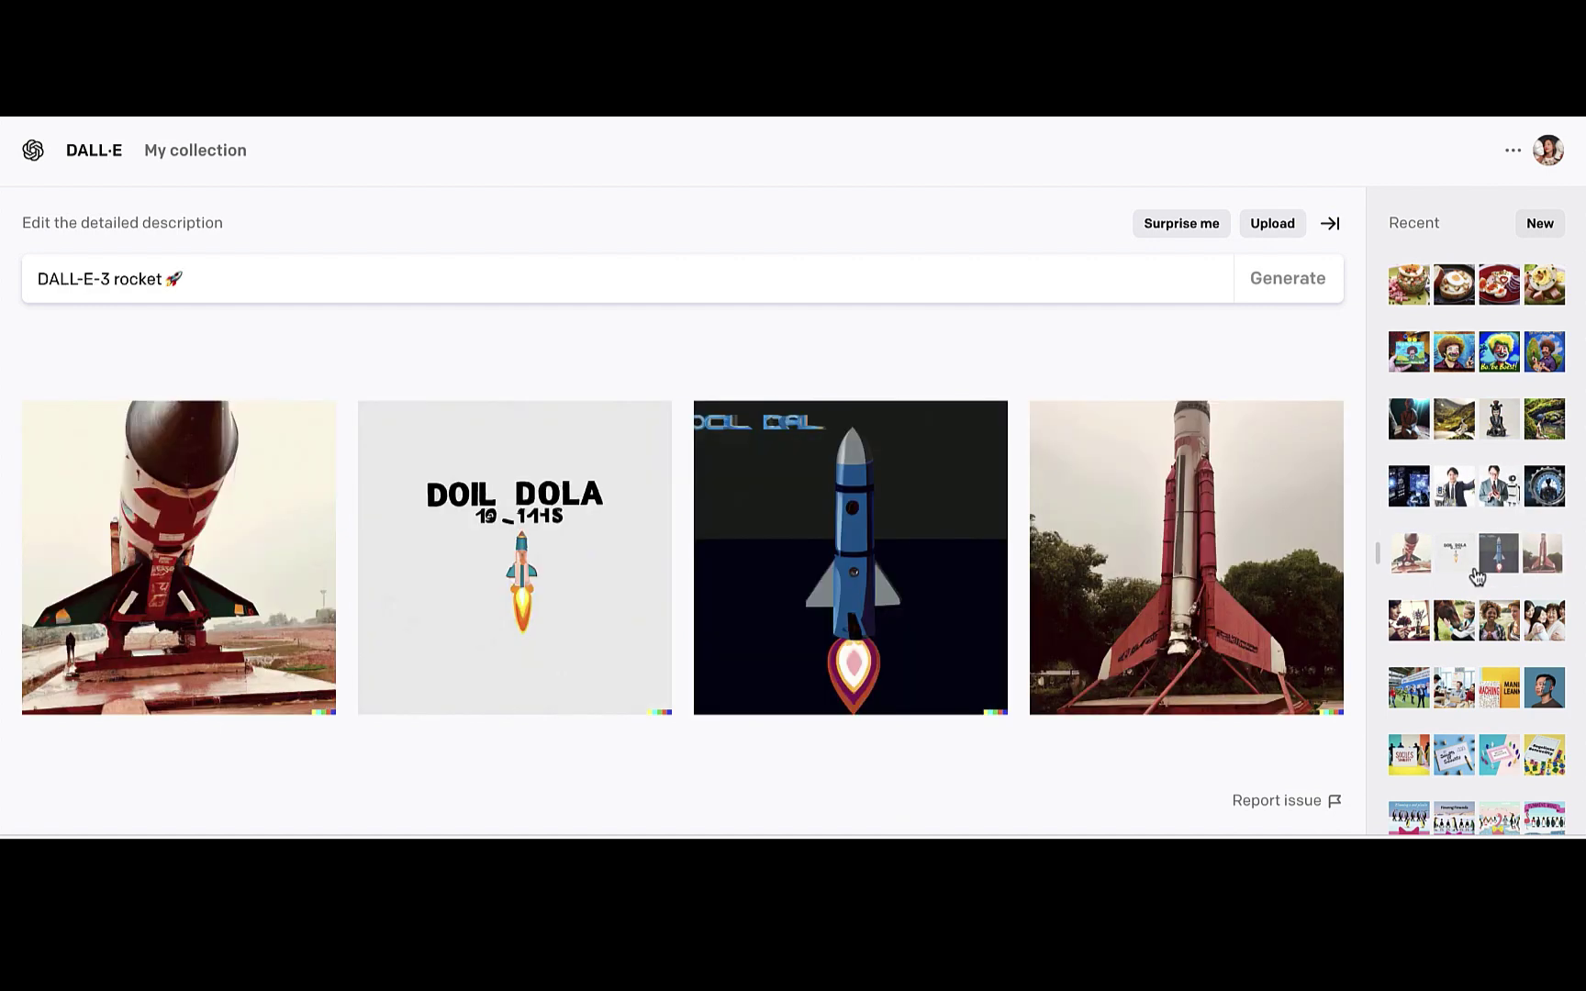
left_click(1472, 623)
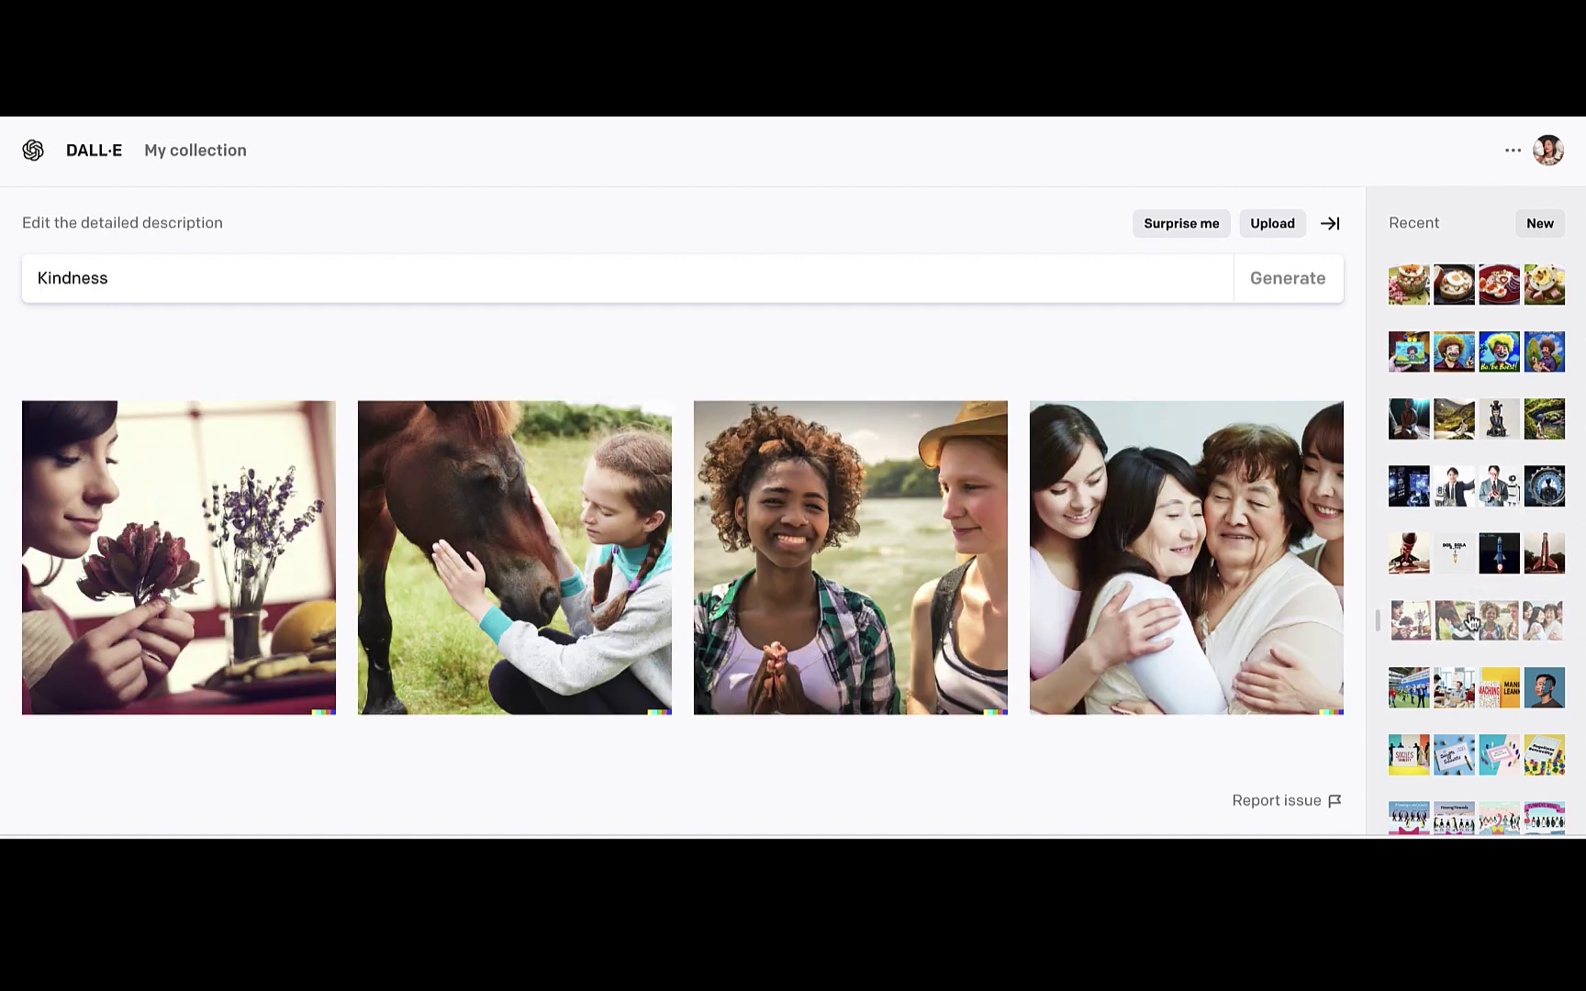
left_click(1474, 688)
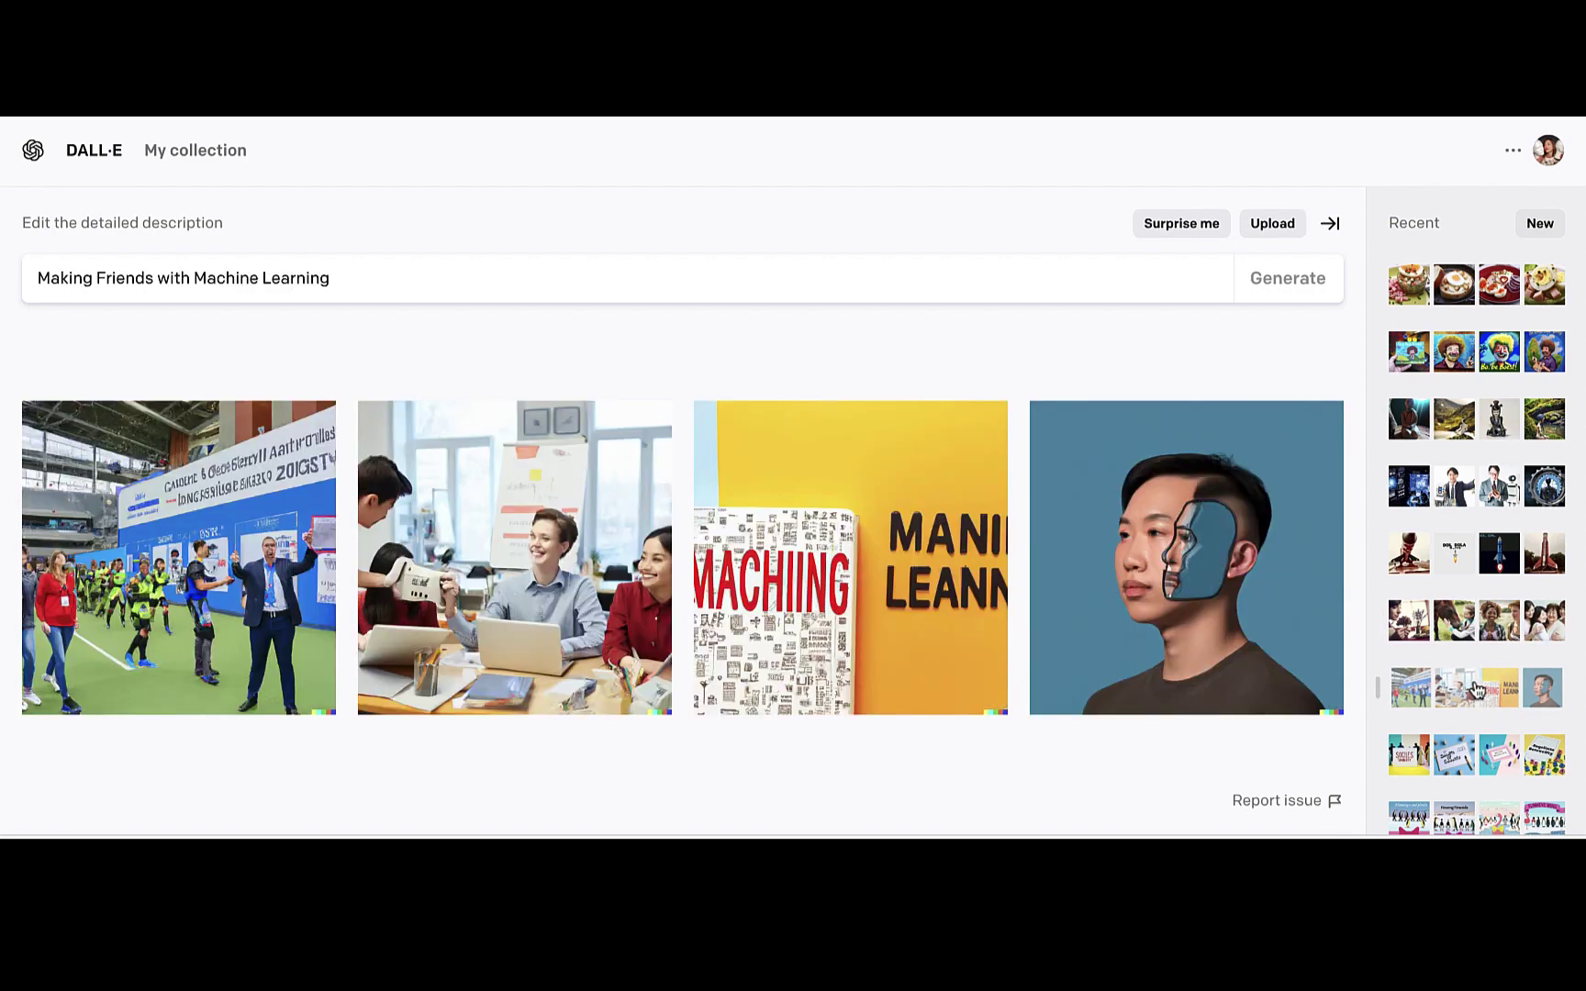
scroll(1474, 688, "down", 1)
left_click(1475, 689)
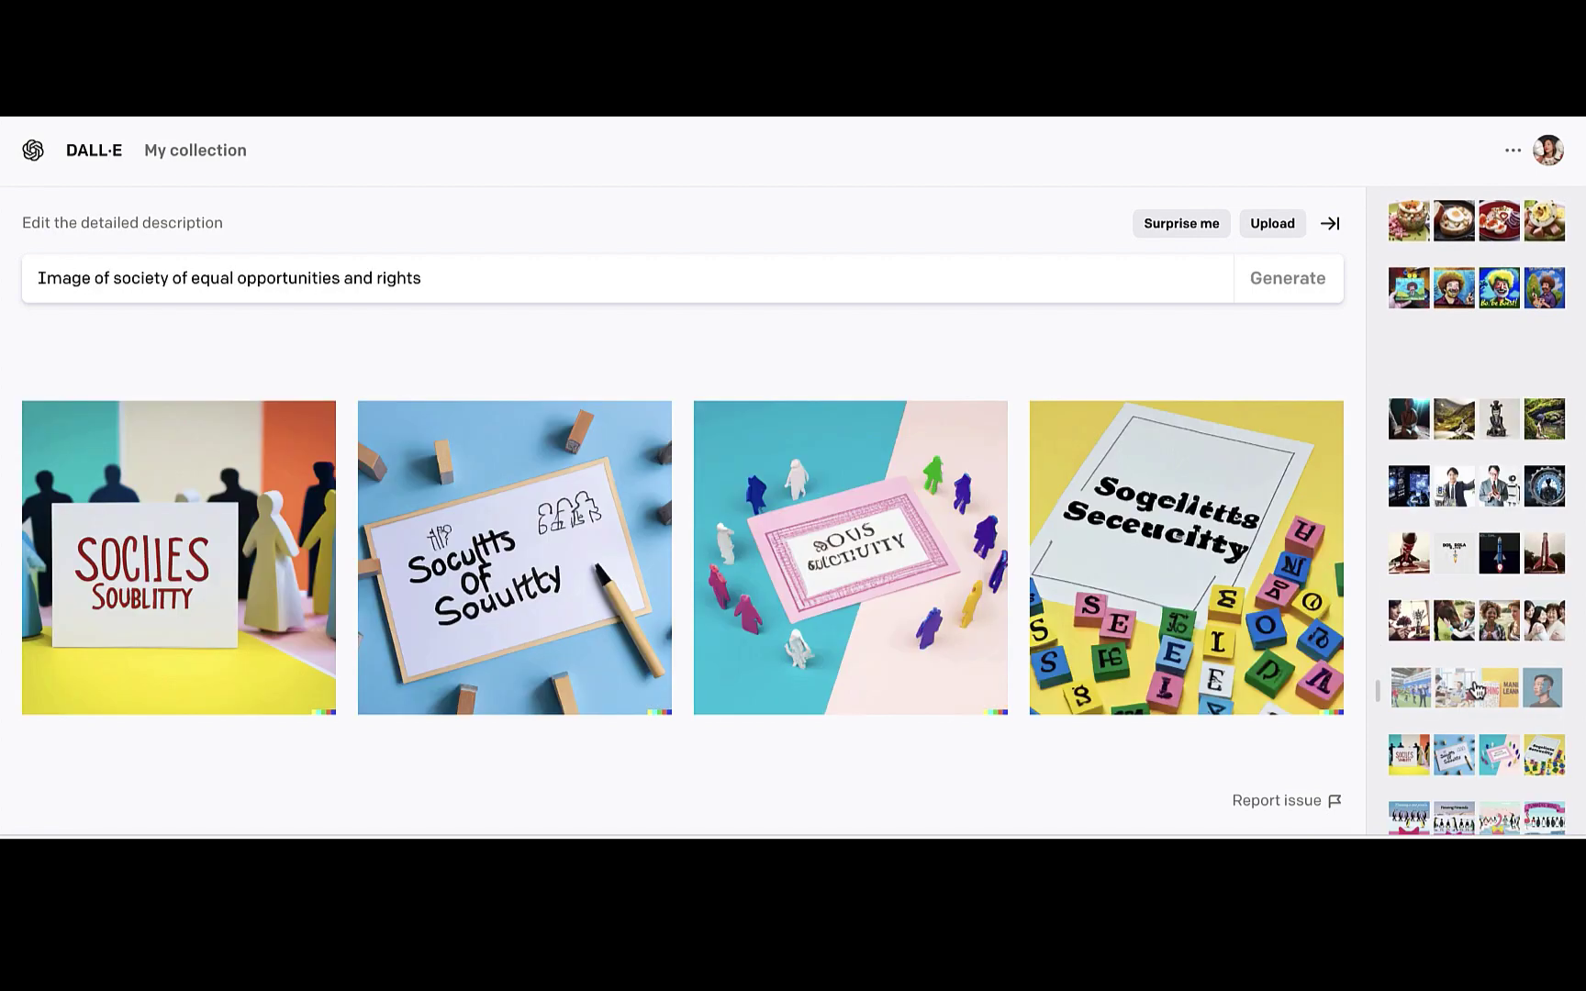
scroll(1474, 688, "down", 2)
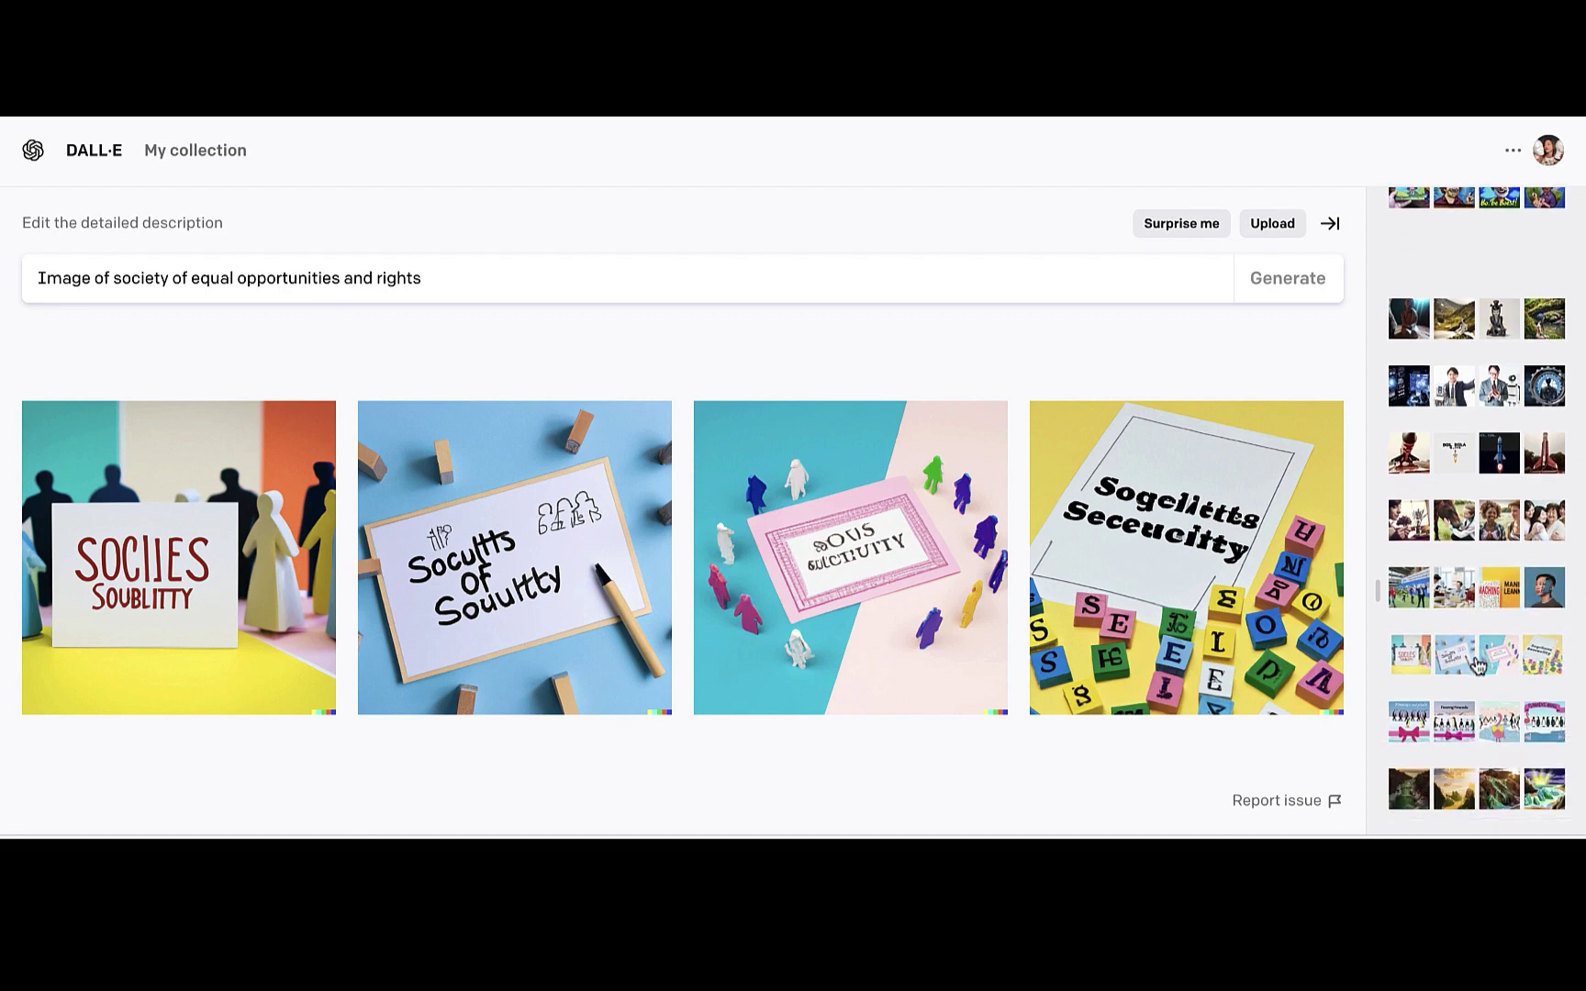
scroll(1478, 667, "down", 1)
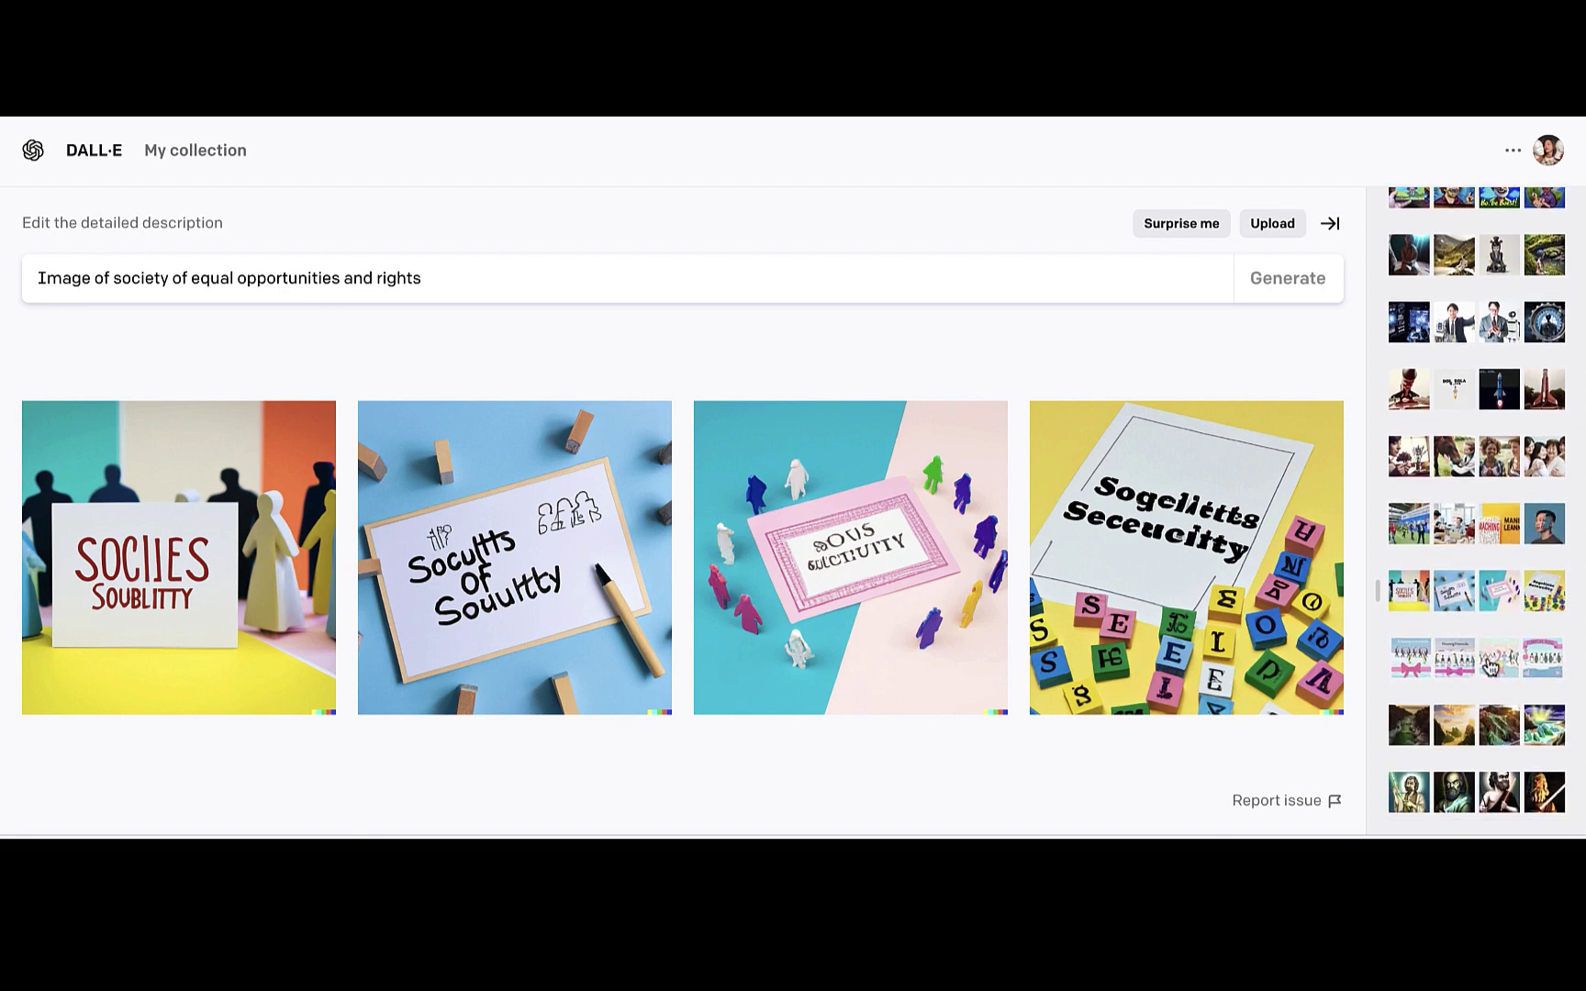
Reopen the flamingos and penguins, emerald sun, Socrates lightsaber and girl versus DALL·E sets
left_click(1487, 667)
scroll(1489, 667, "down", 1)
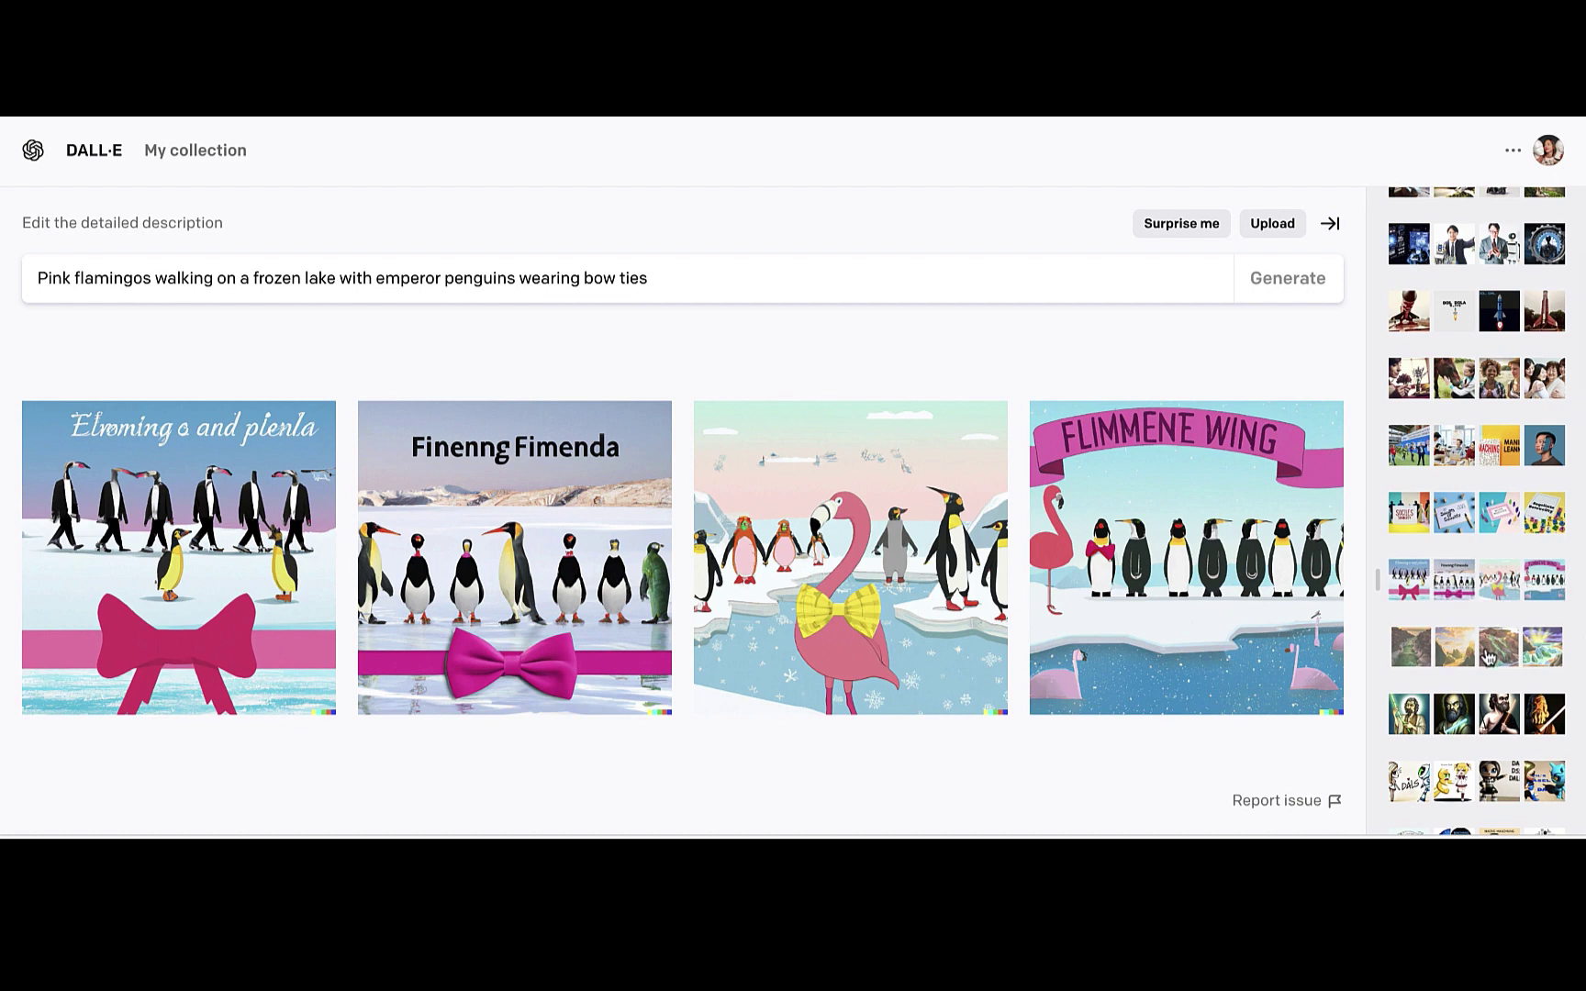
left_click(1487, 654)
scroll(1487, 656, "up", 1)
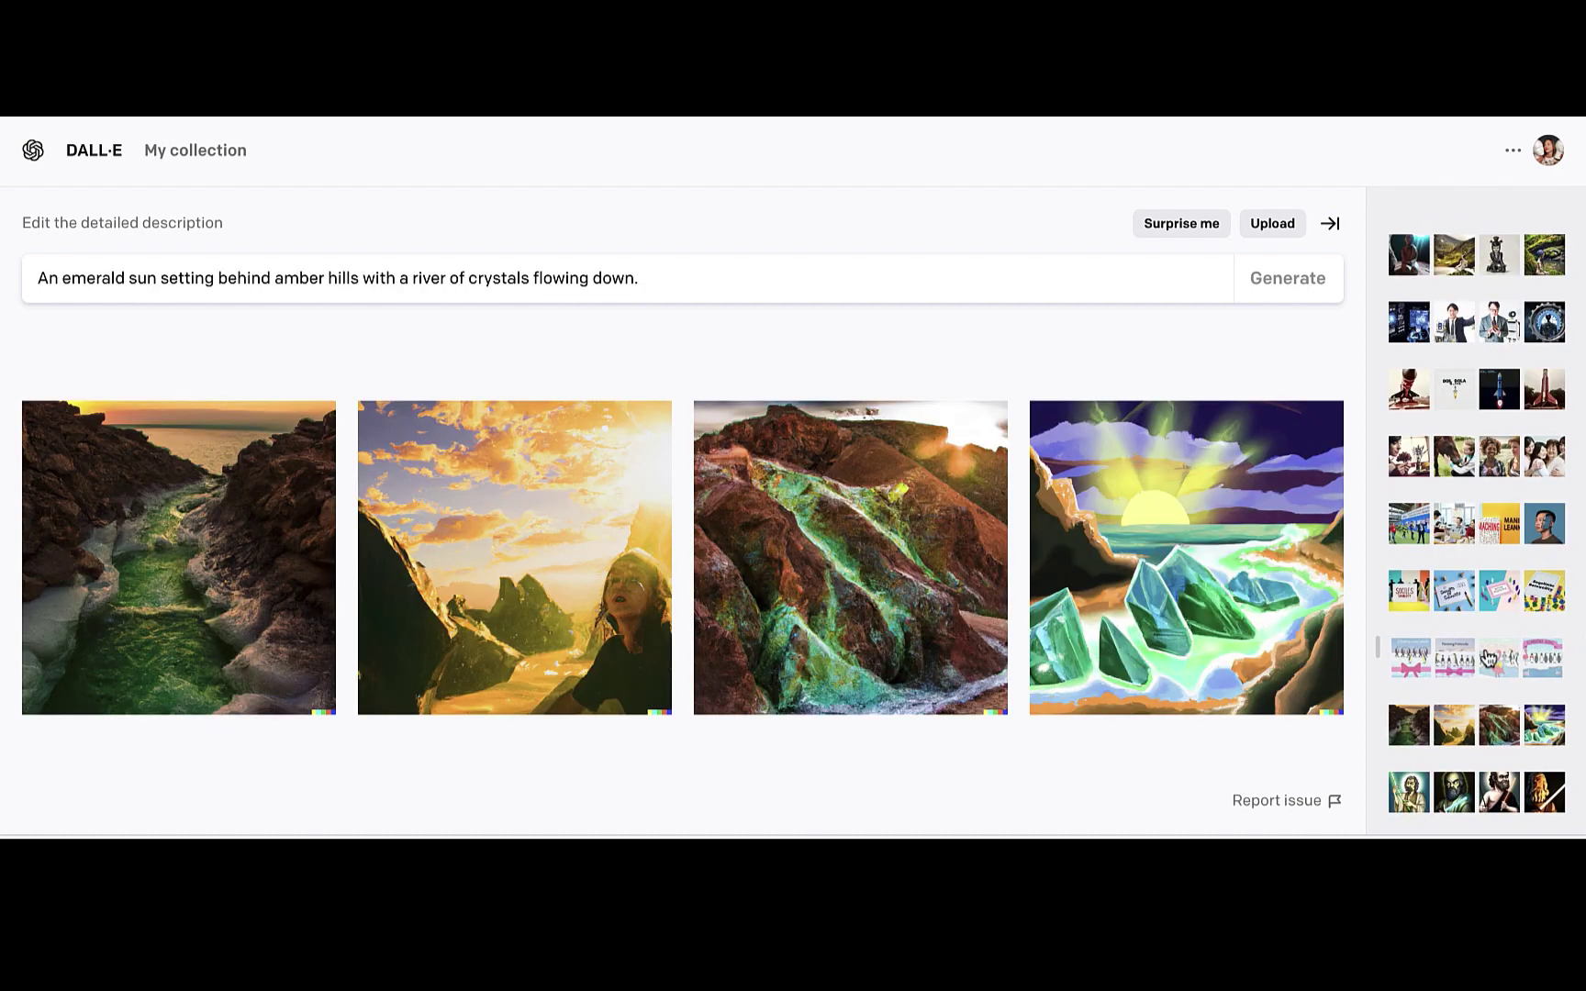
scroll(1489, 653, "down", 2)
left_click(1499, 601)
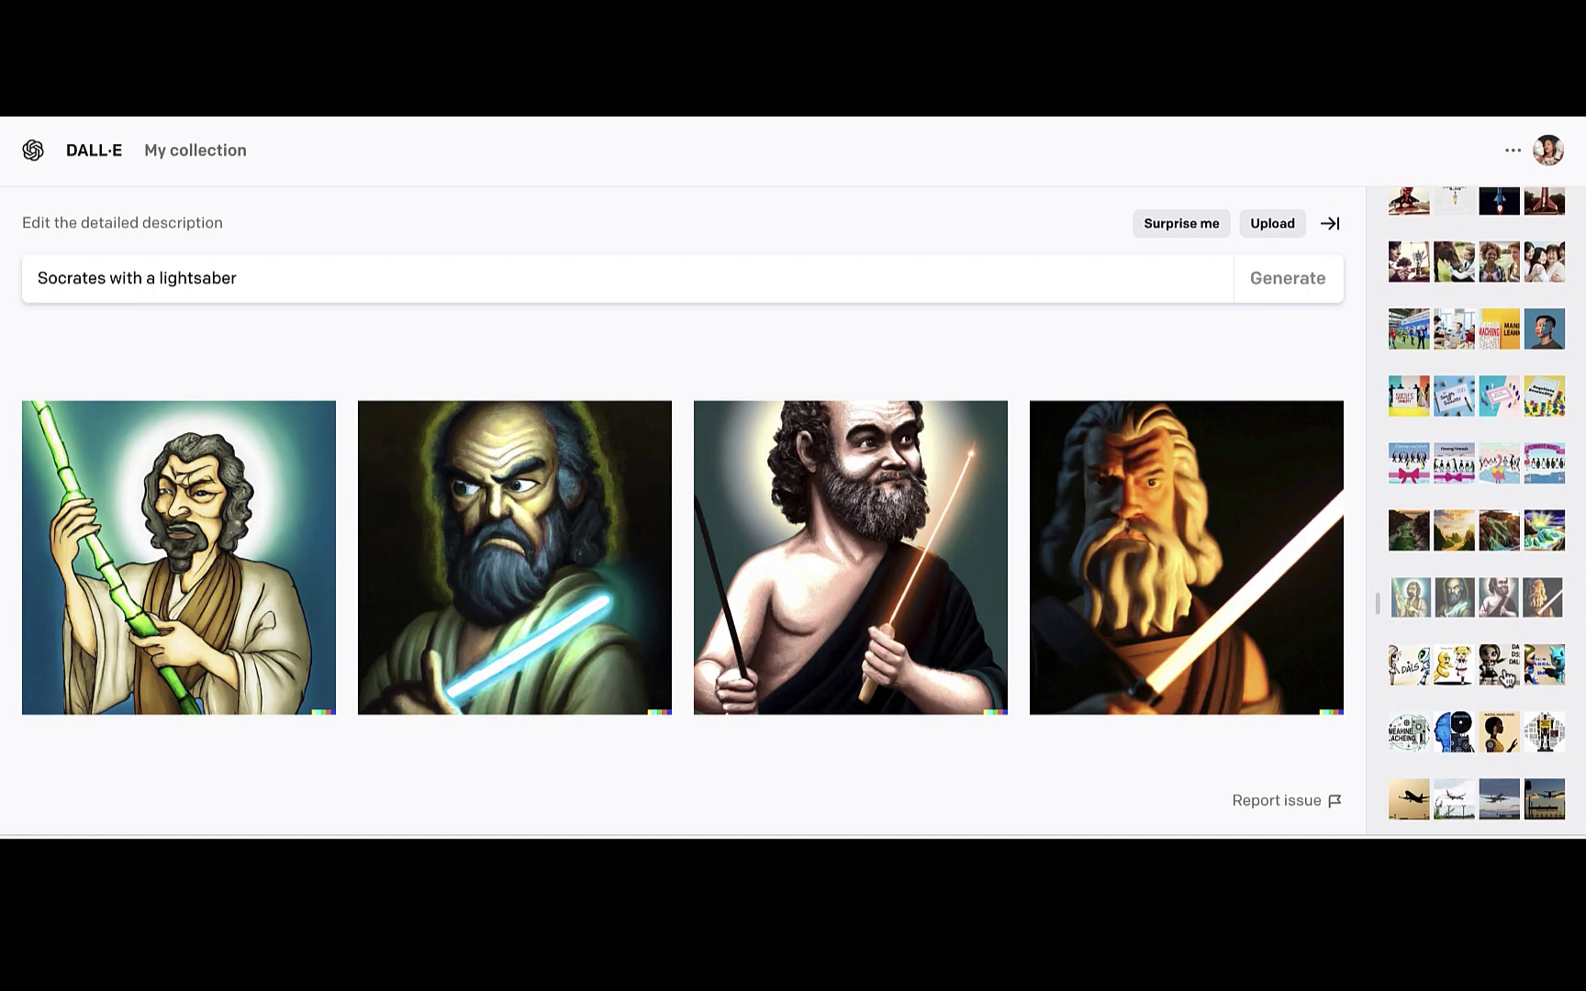
left_click(1505, 677)
Browse the machine-learning-like-a-human, aeroplane leaving an airport and children skating on ice cream sets
scroll(1505, 642, "down", 2)
scroll(1505, 578, "up", 2)
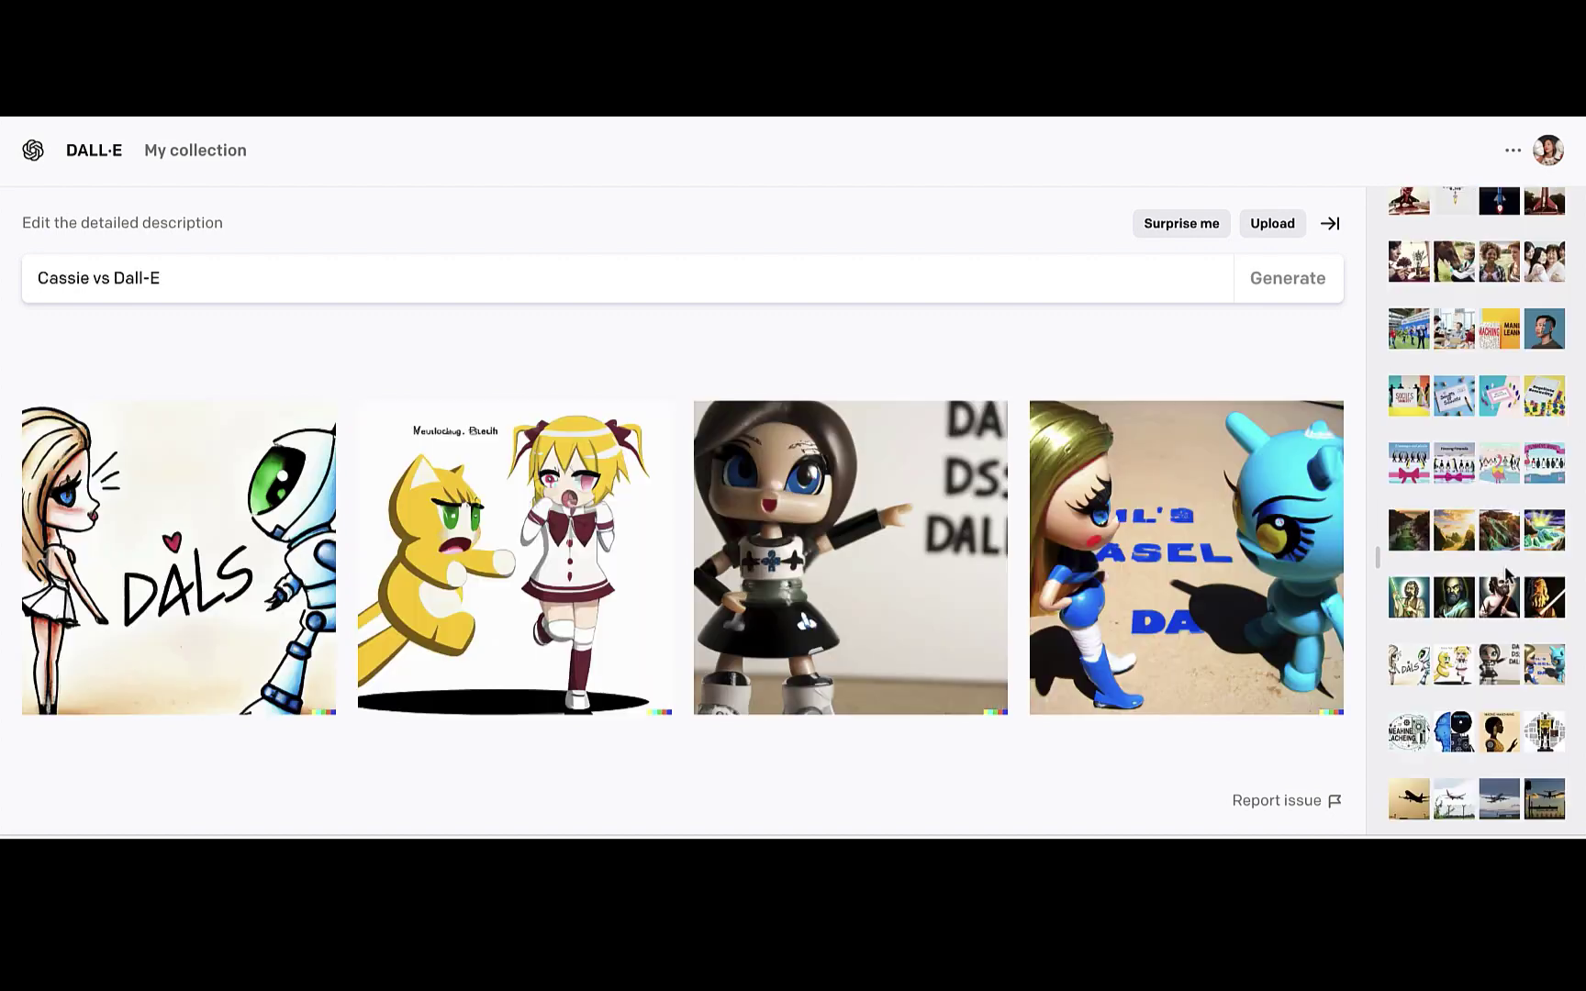
scroll(1505, 574, "down", 2)
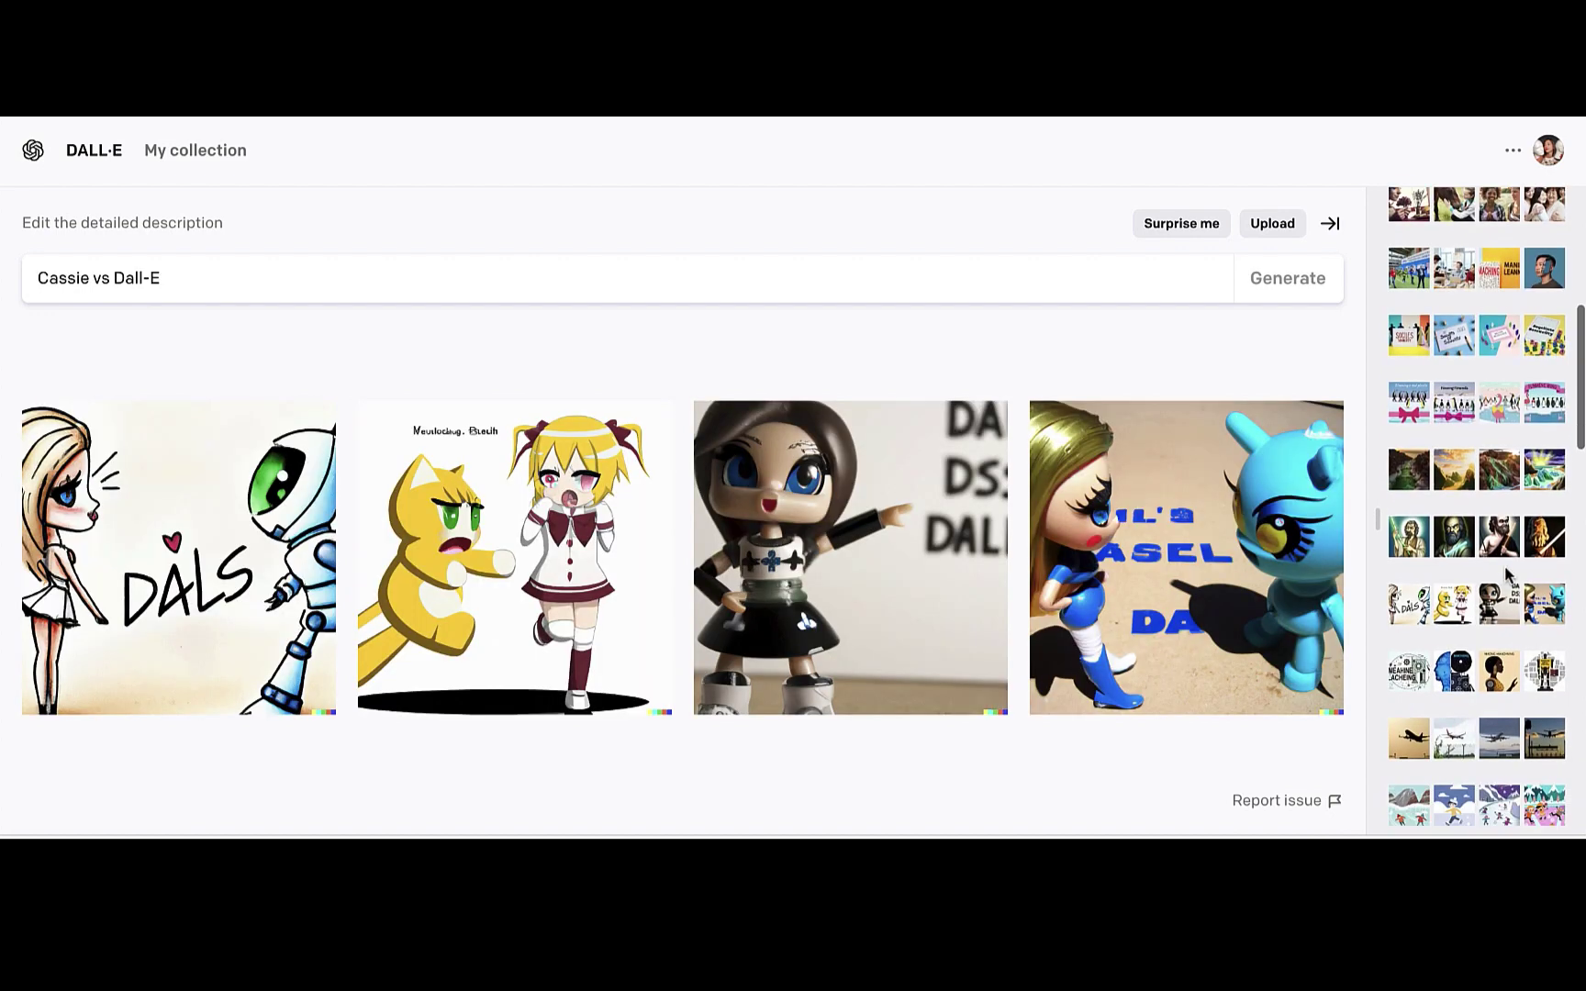
left_click(1505, 652)
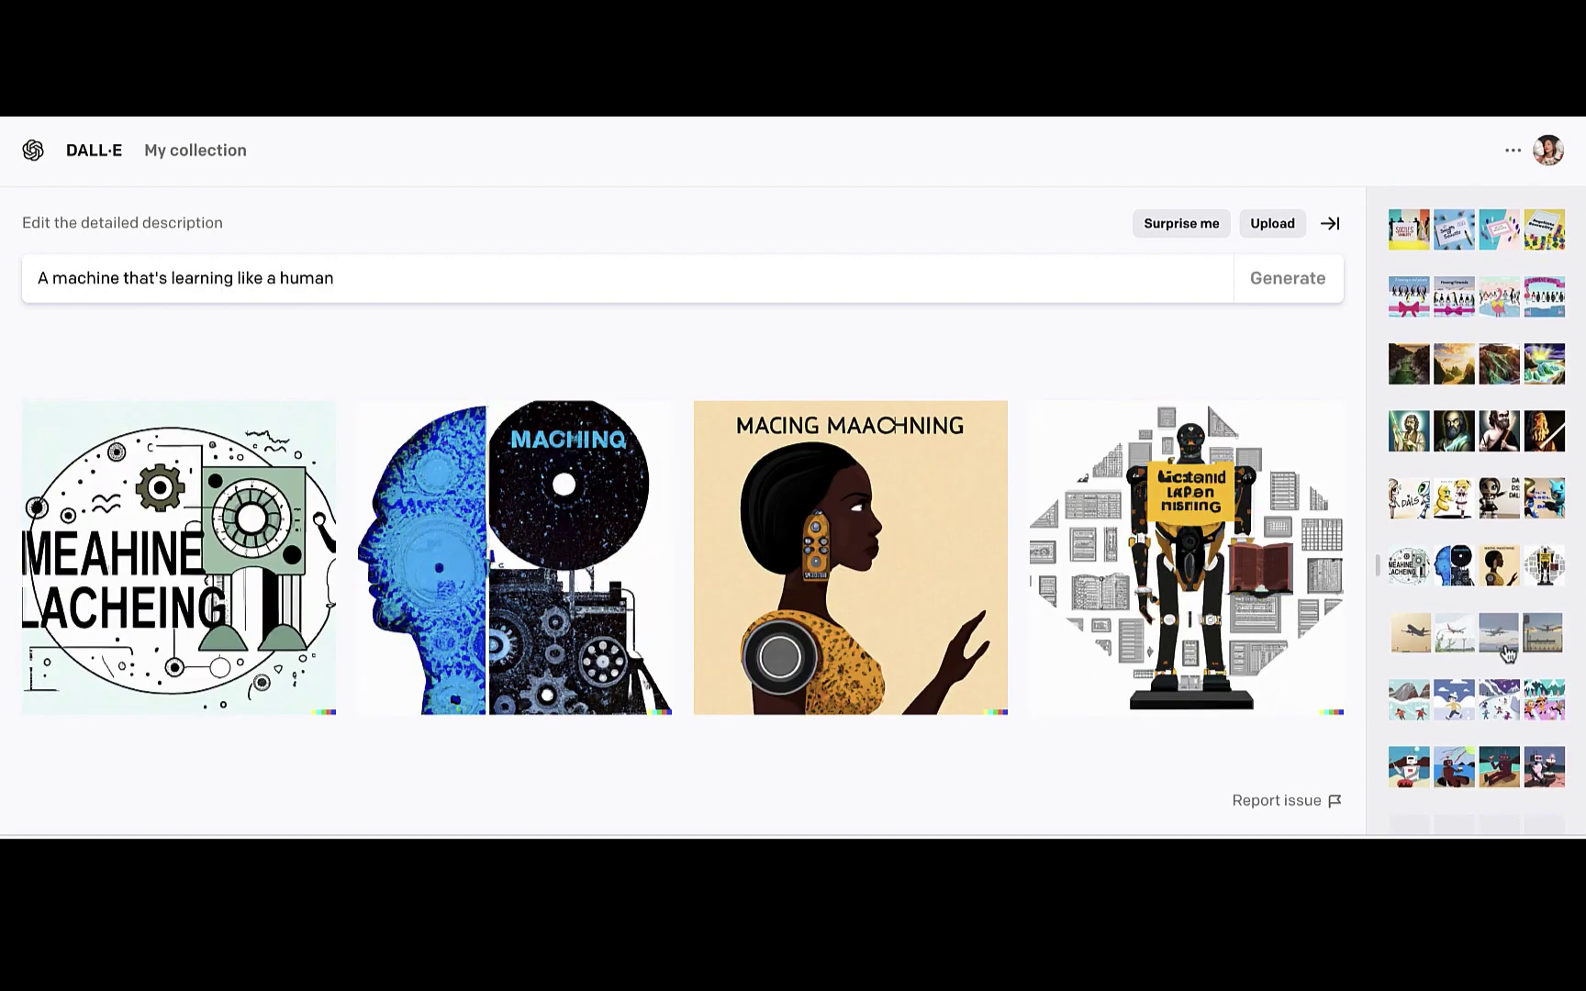
scroll(1503, 606, "down", 3)
scroll(1501, 590, "up", 1)
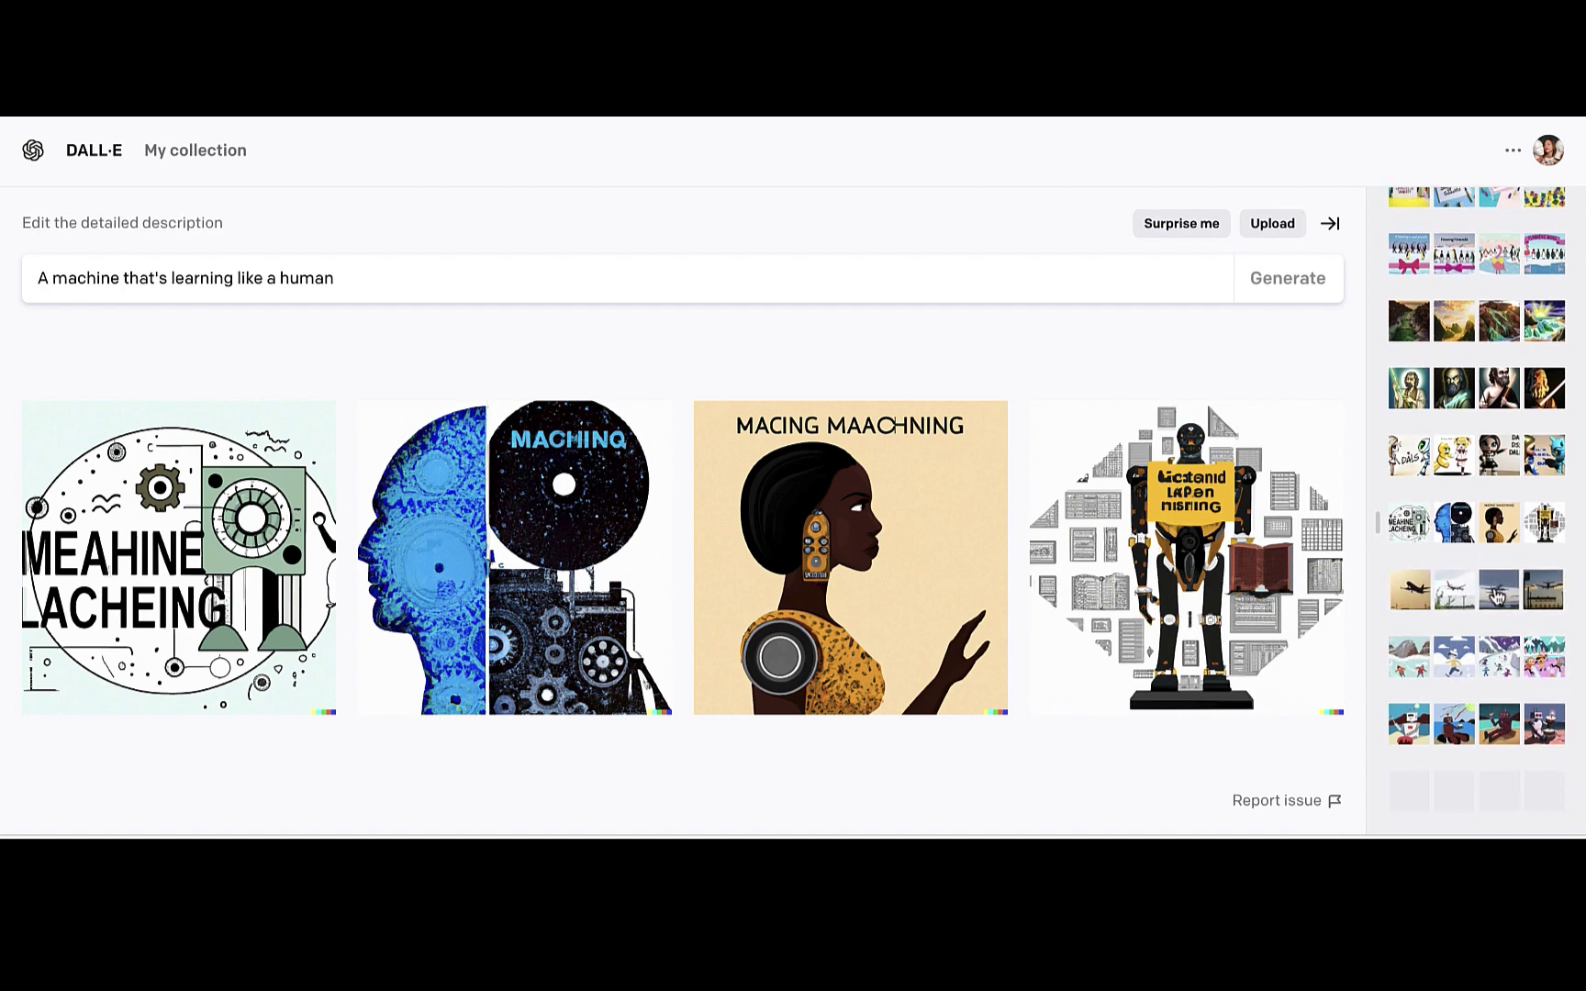
left_click(1497, 631)
left_click(1487, 698)
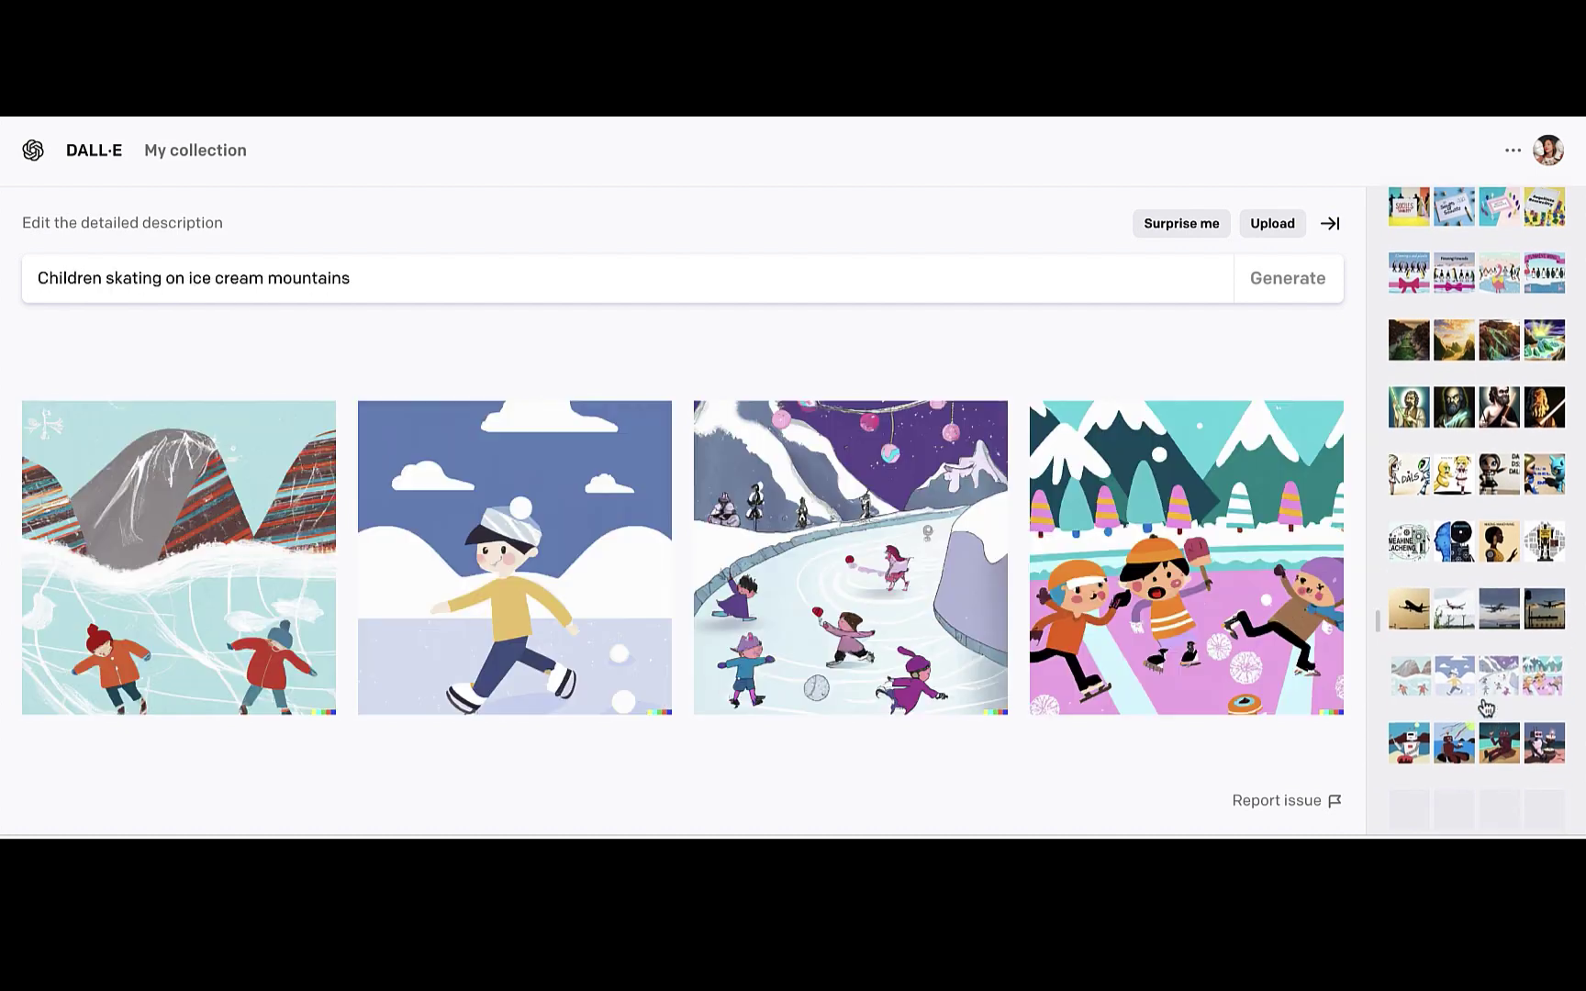
View the robot birthday cake, God, James Webb nebula and Data scientist creates new creatures sets
scroll(1485, 679, "down", 3)
left_click(1485, 642)
scroll(1488, 638, "up", 2)
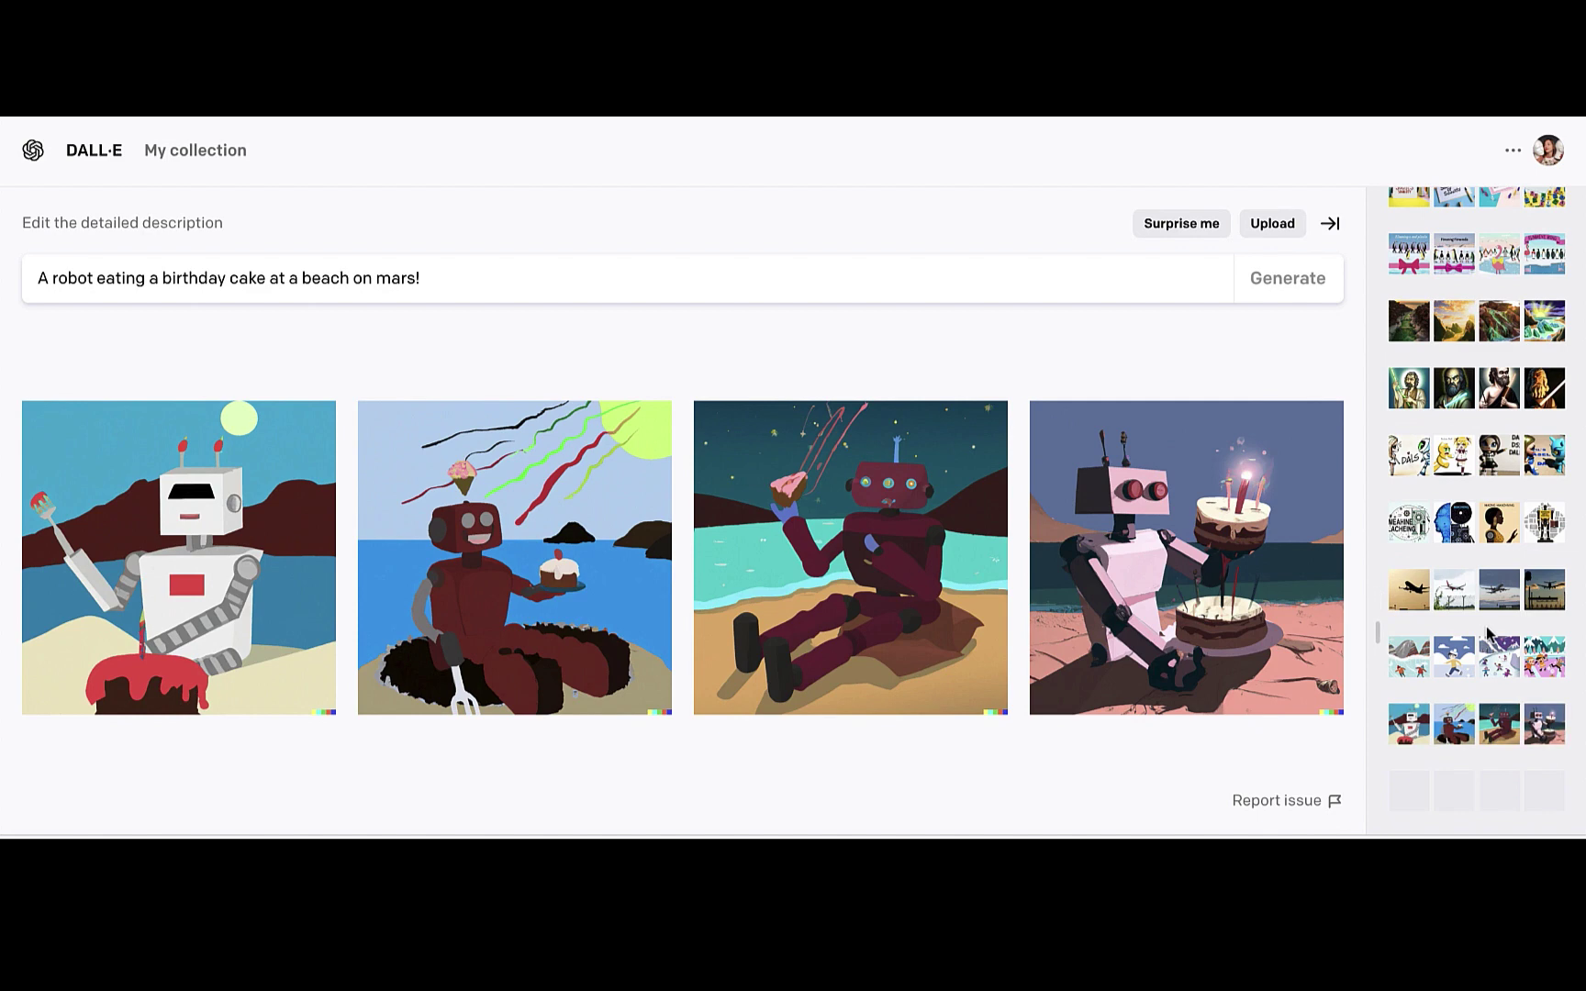
scroll(1488, 634, "down", 10)
left_click(1486, 619)
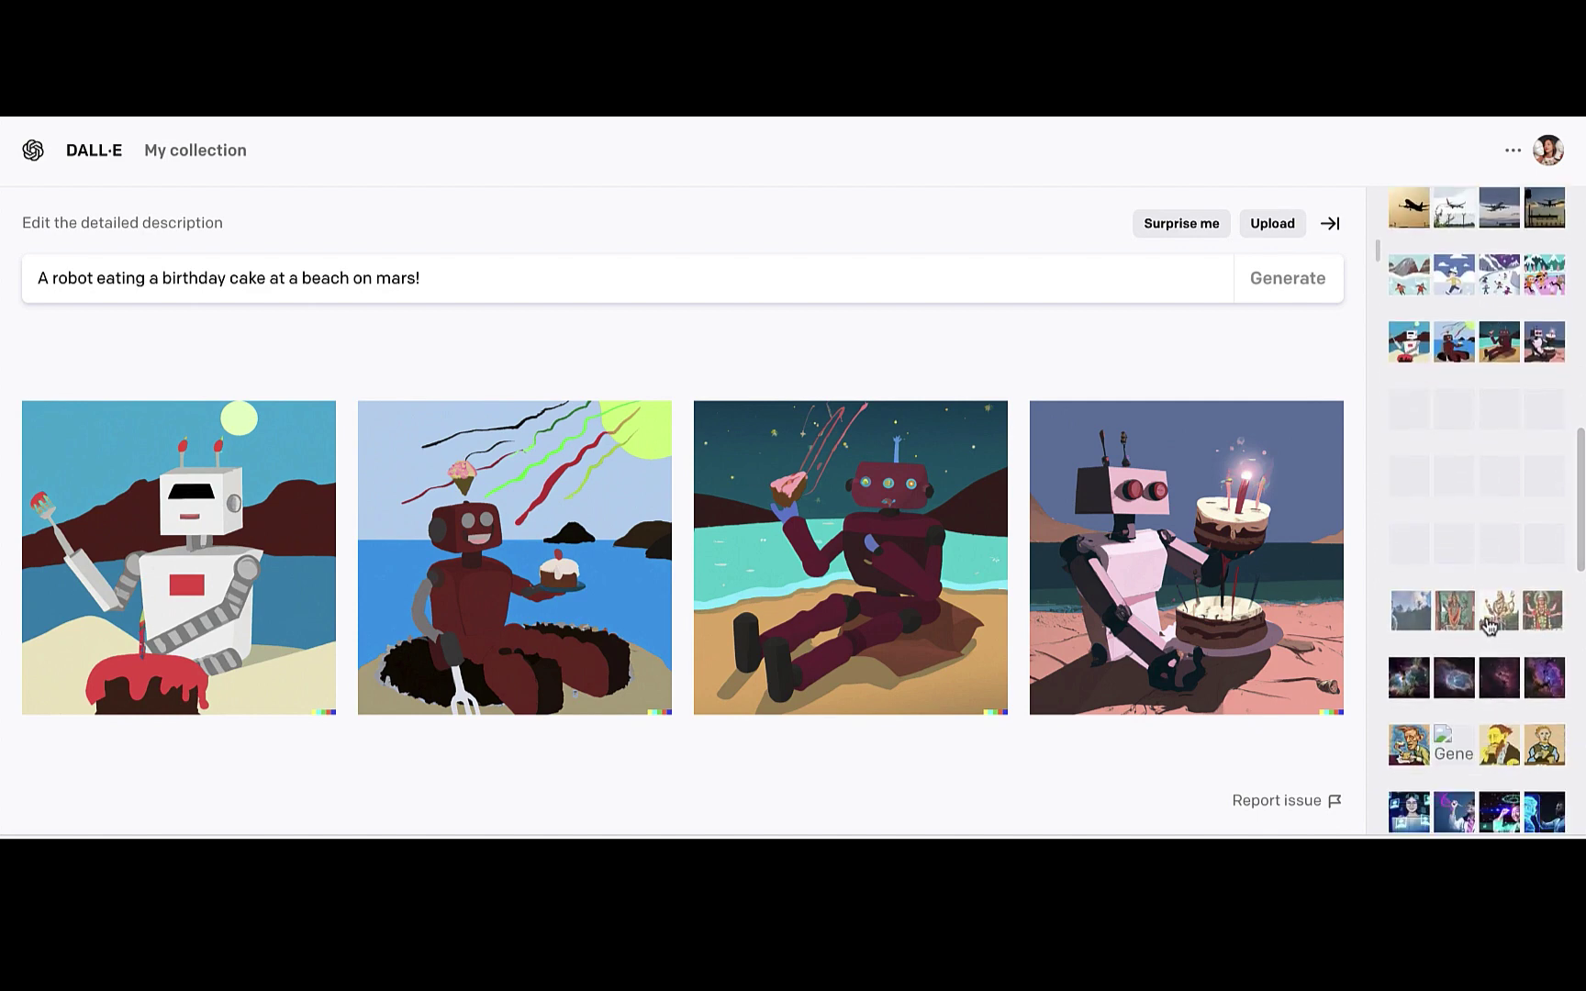
left_click(1487, 592)
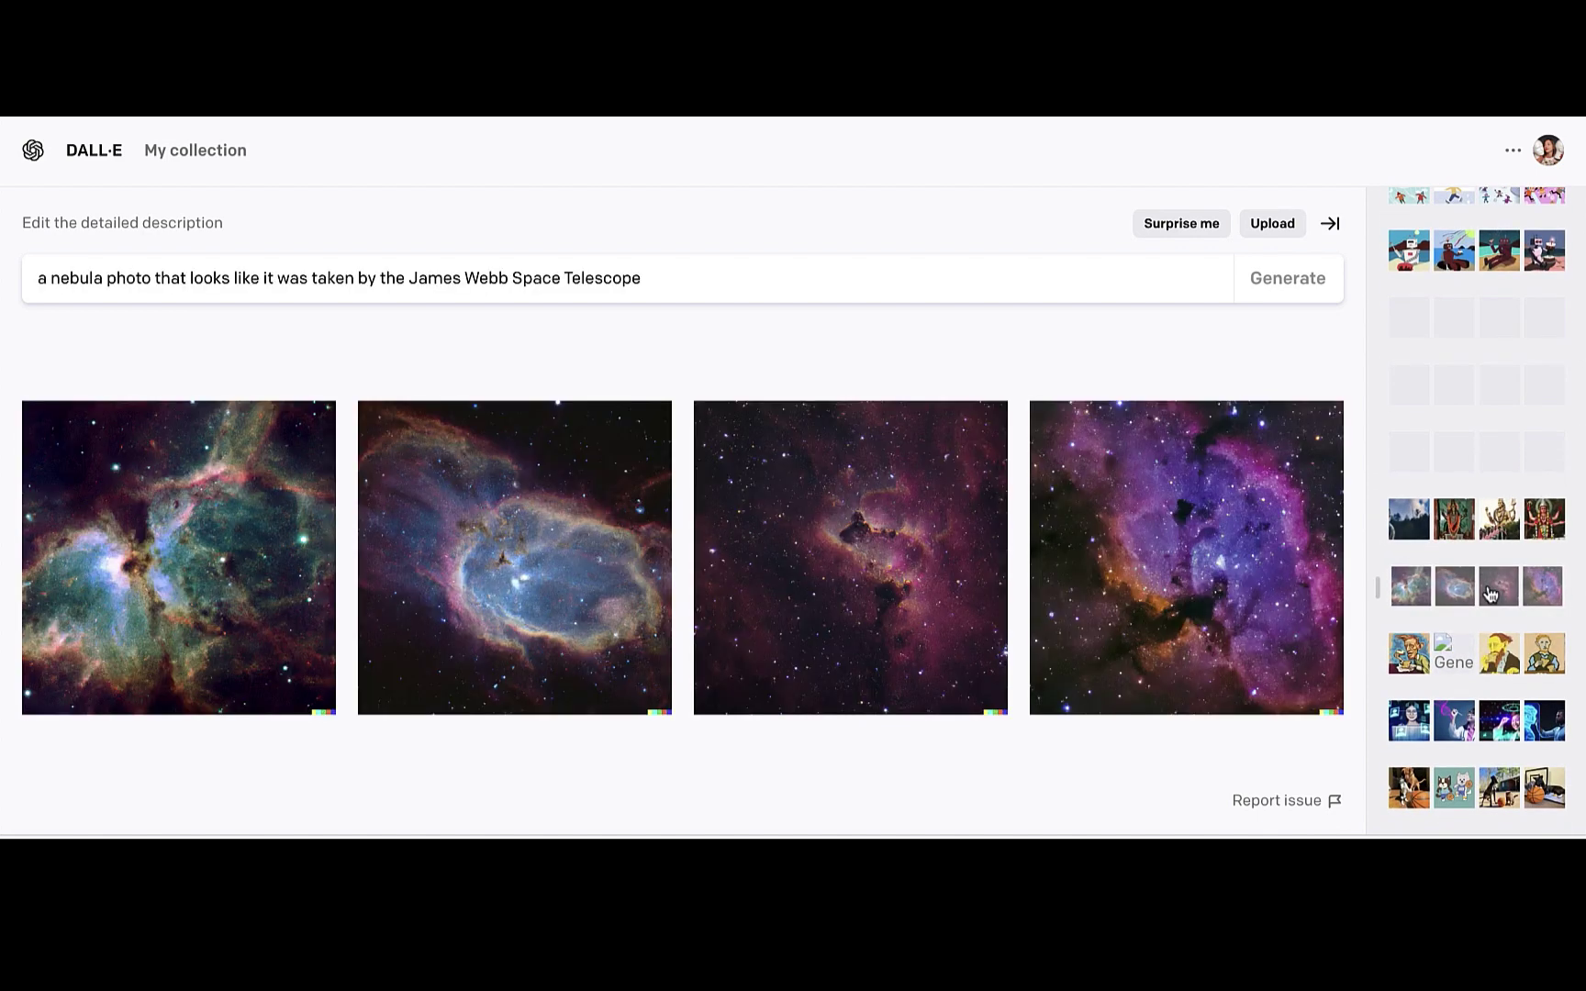
left_click(1477, 720)
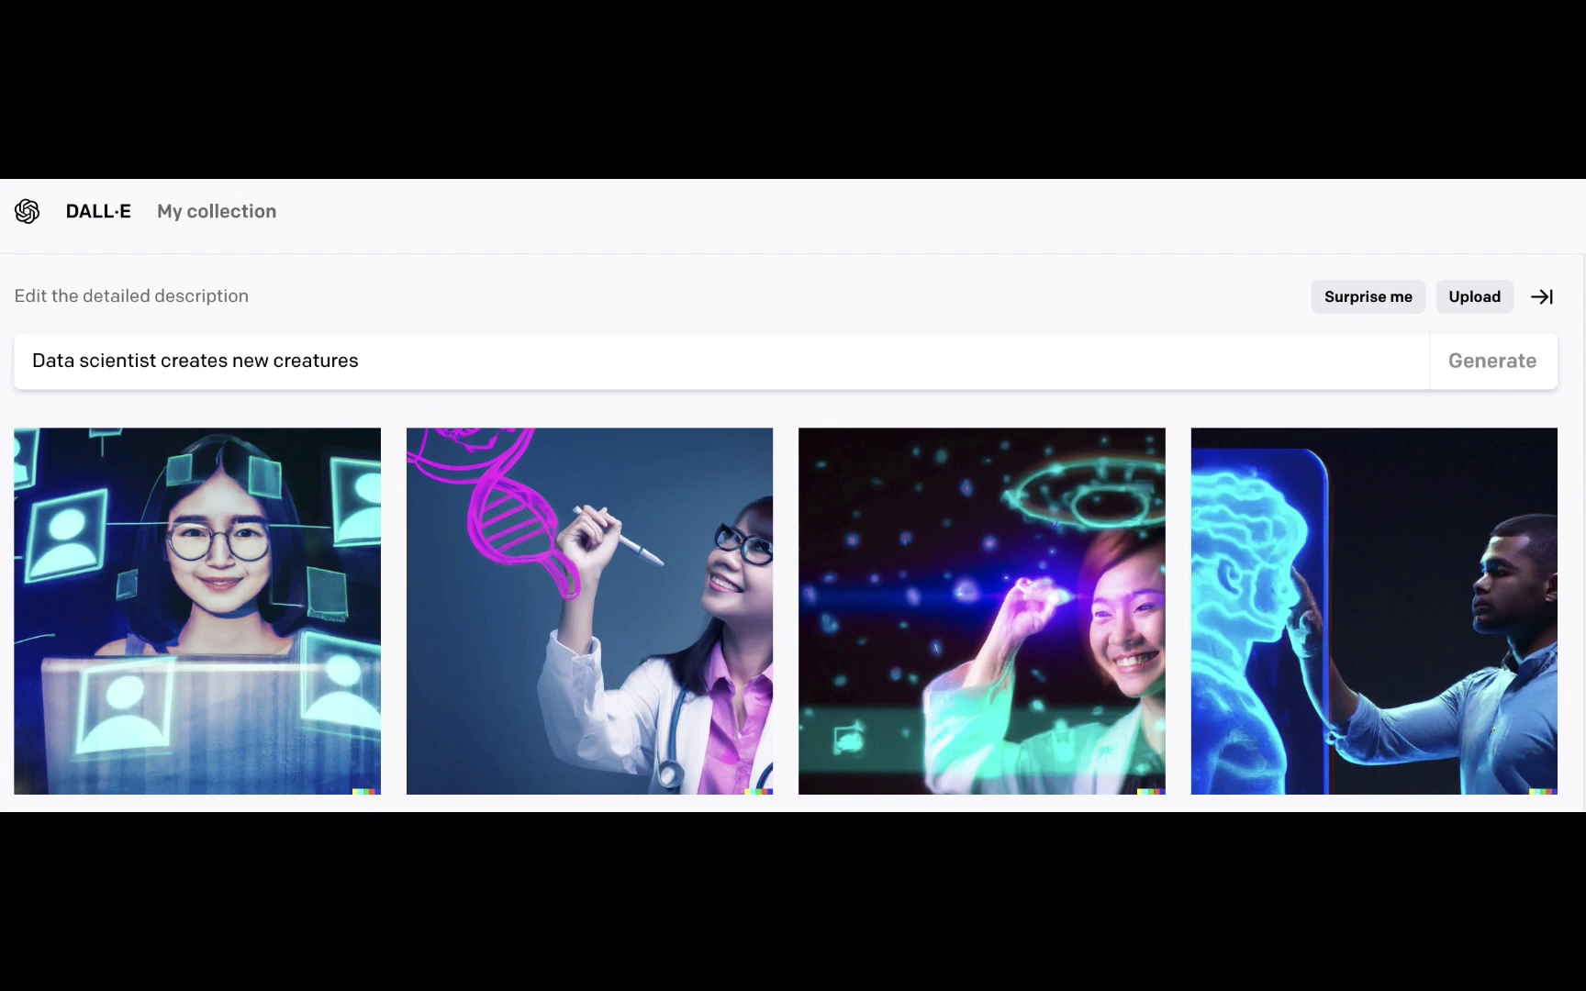